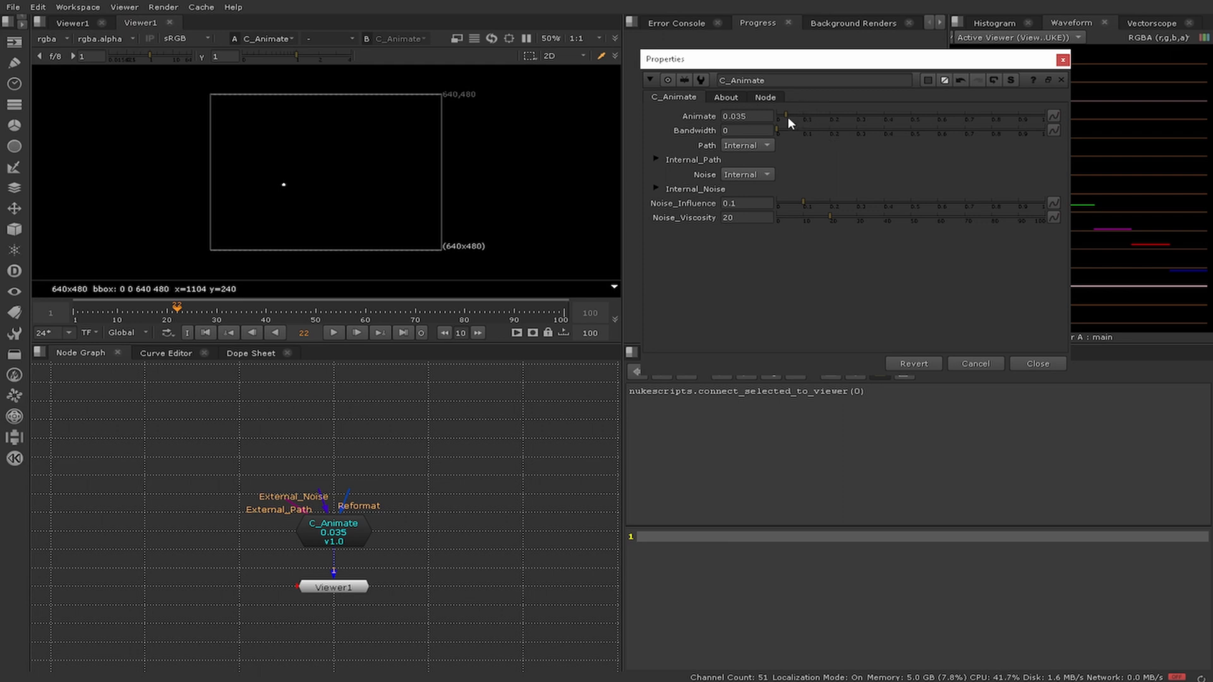
# Step: Increase C_Animate's Animate value to 0.37 and soften the shape's edge with a Bandwidth of 0.06
pyautogui.moveTo(789, 119); pyautogui.dragTo(839, 123)
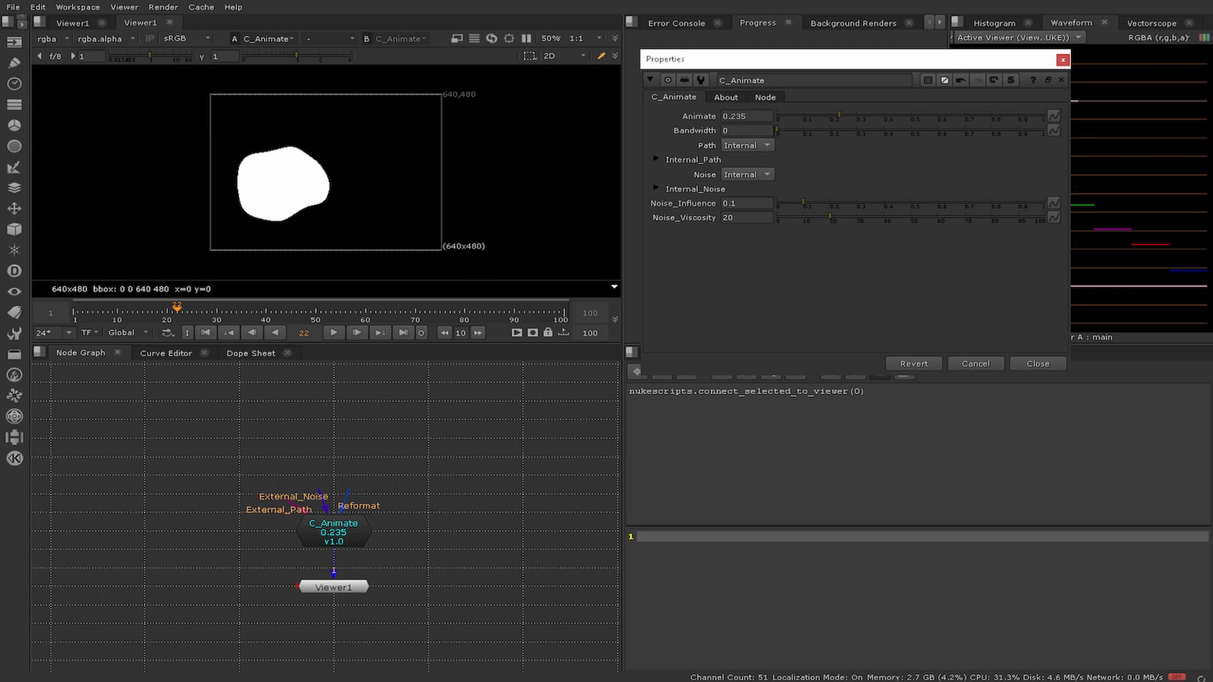
pyautogui.moveTo(777, 131); pyautogui.dragTo(875, 116)
pyautogui.scroll(2, 339, 191)
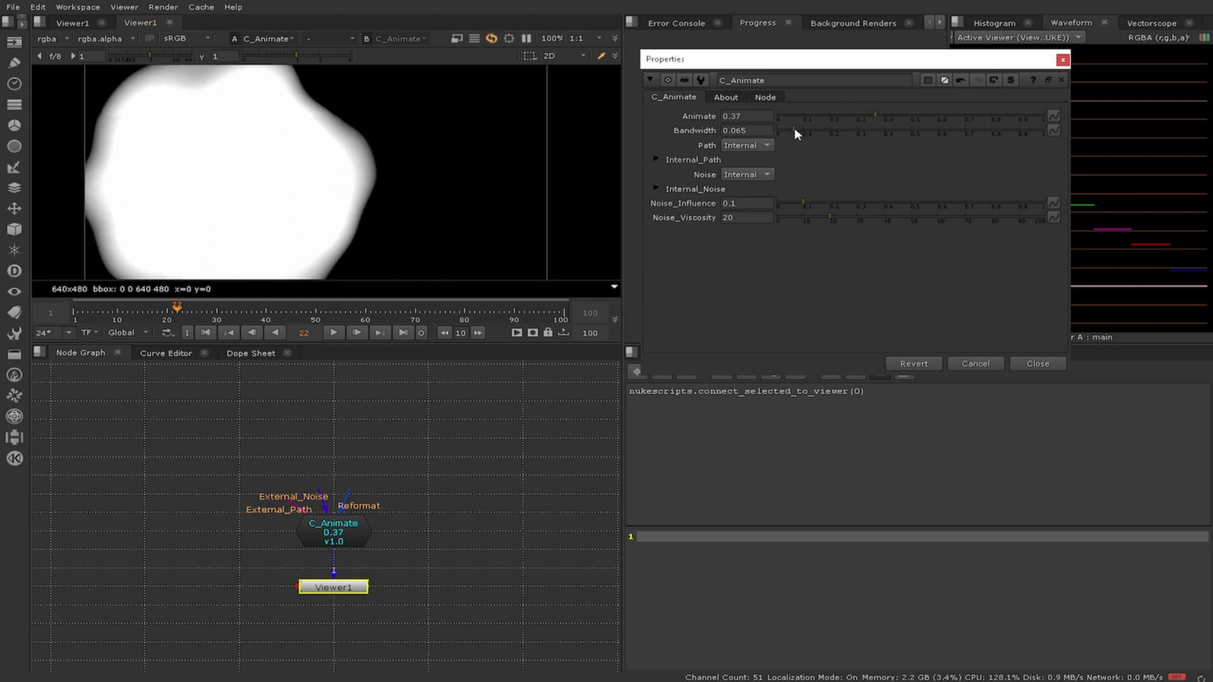
pyautogui.moveTo(794, 128)
pyautogui.mouseDown()
pyautogui.moveTo(829, 124)
pyautogui.moveTo(765, 125)
pyautogui.moveTo(792, 126)
pyautogui.mouseUp()
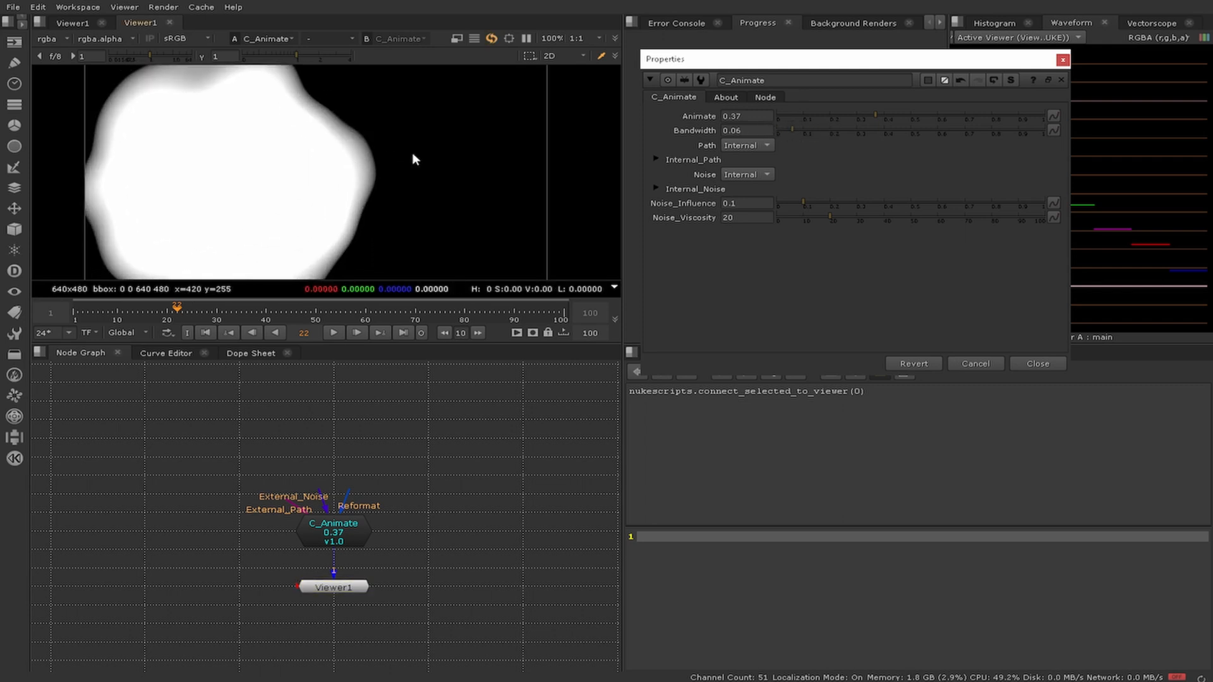
# Step: Reset the Bandwidth to 0 and move the playhead to frame 20
pyautogui.moveTo(790, 128); pyautogui.dragTo(715, 138)
pyautogui.scroll(-1, 409, 173)
pyautogui.scroll(-2, 410, 177)
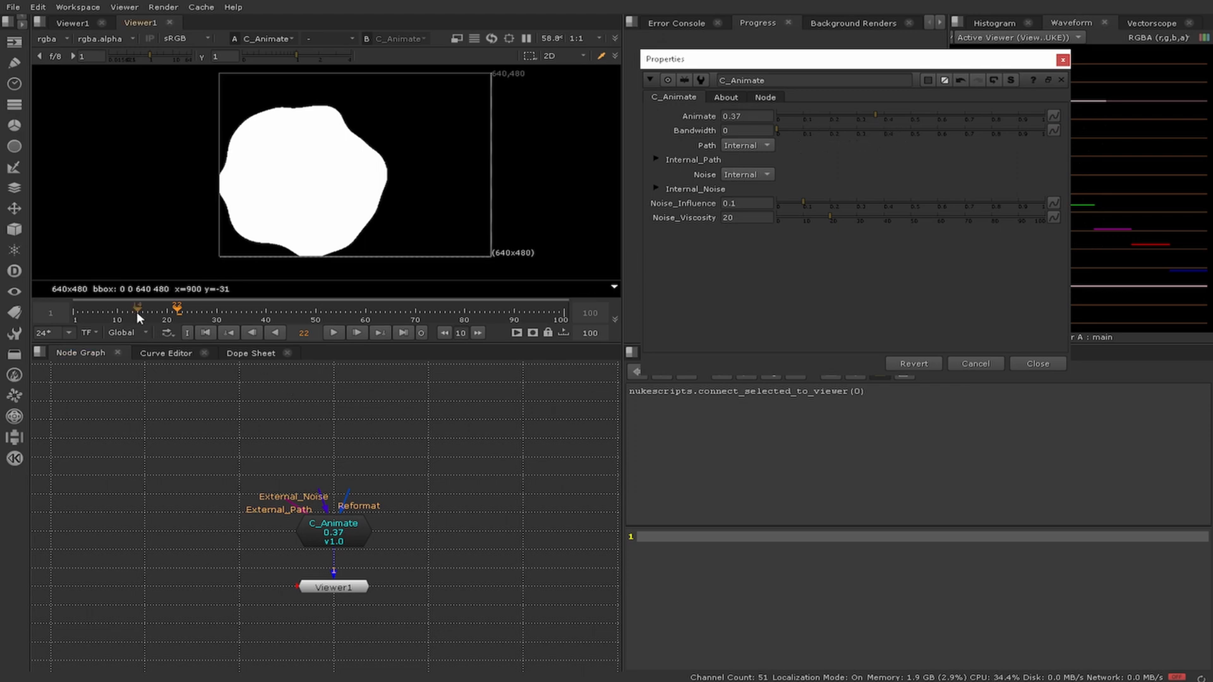
pyautogui.moveTo(136, 312); pyautogui.dragTo(167, 313)
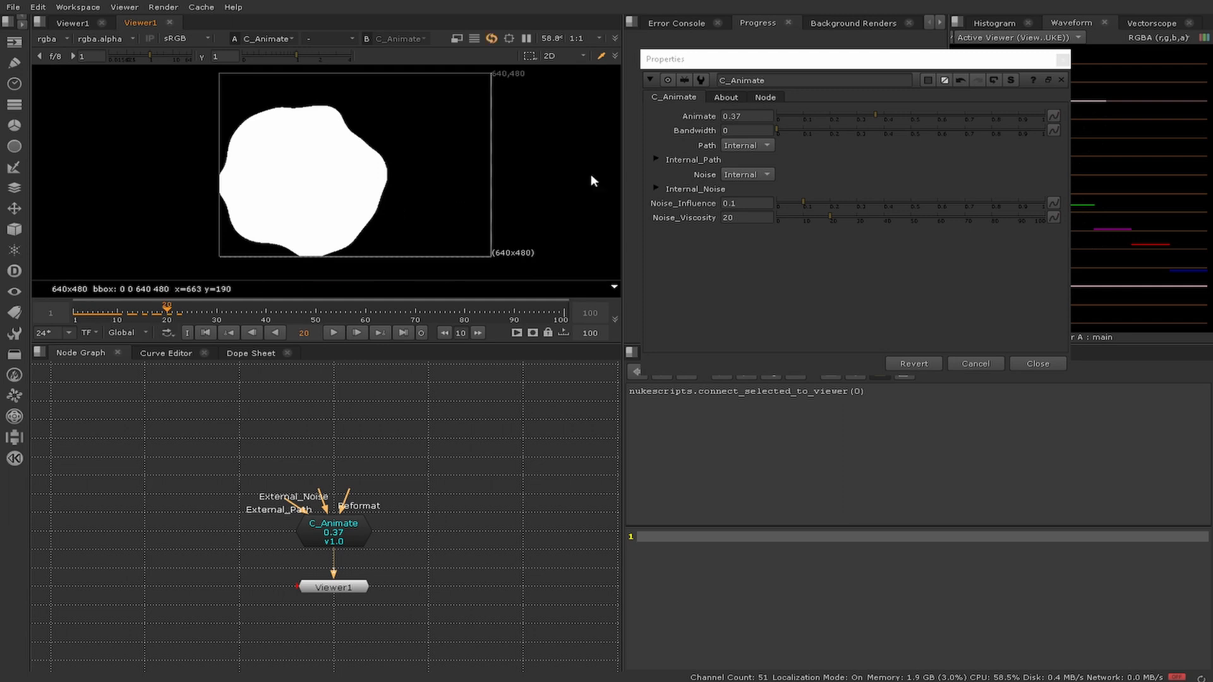
# Step: Set Animate to 0.155 and use the expanded Internal_Path settings to move Start_Point to about x 333, y 278
pyautogui.moveTo(895, 116); pyautogui.dragTo(818, 117)
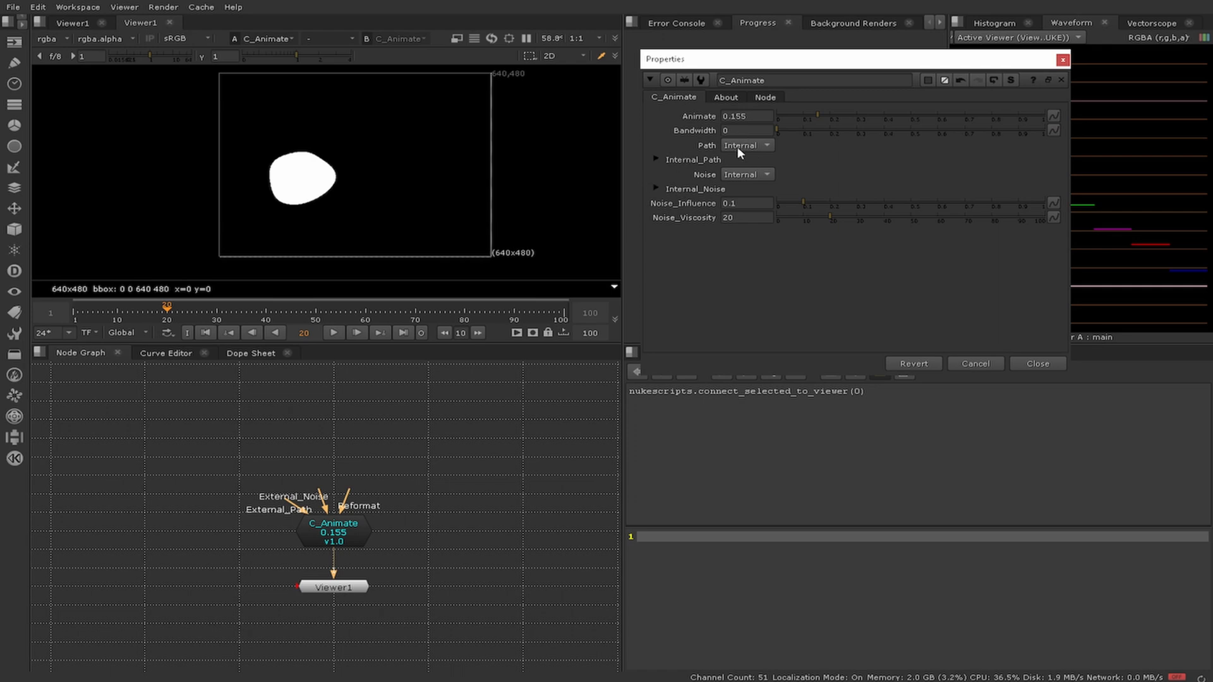
pyautogui.click(657, 159)
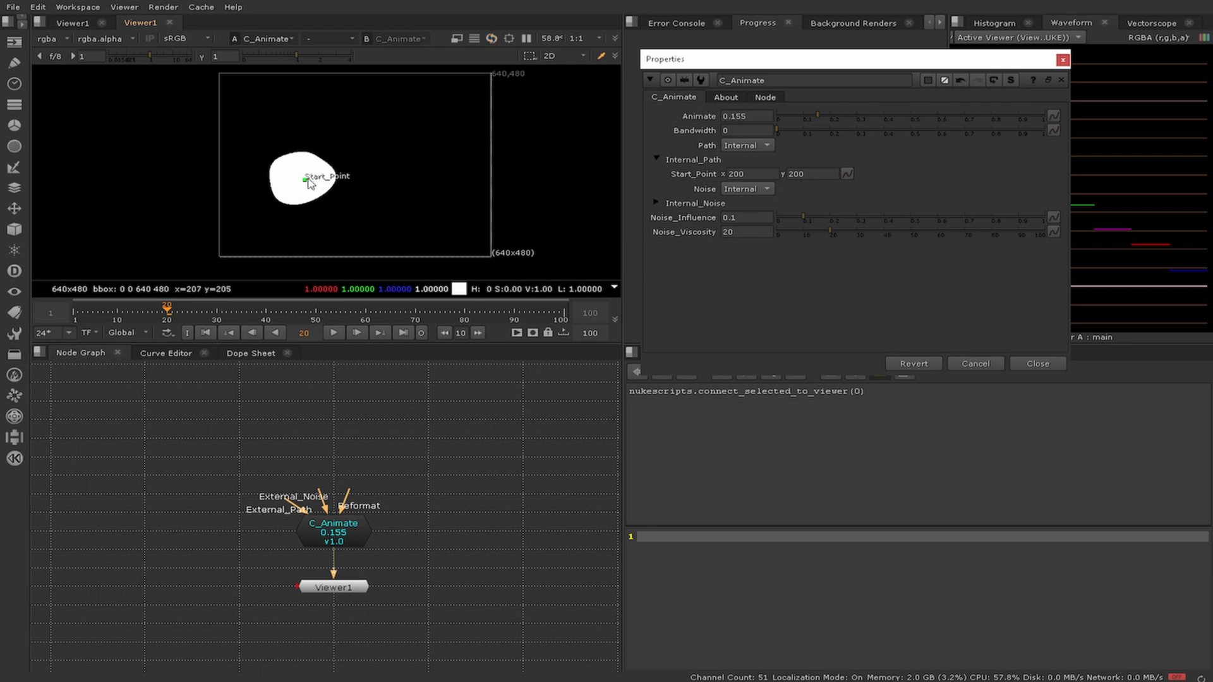
pyautogui.moveTo(308, 182); pyautogui.dragTo(361, 150)
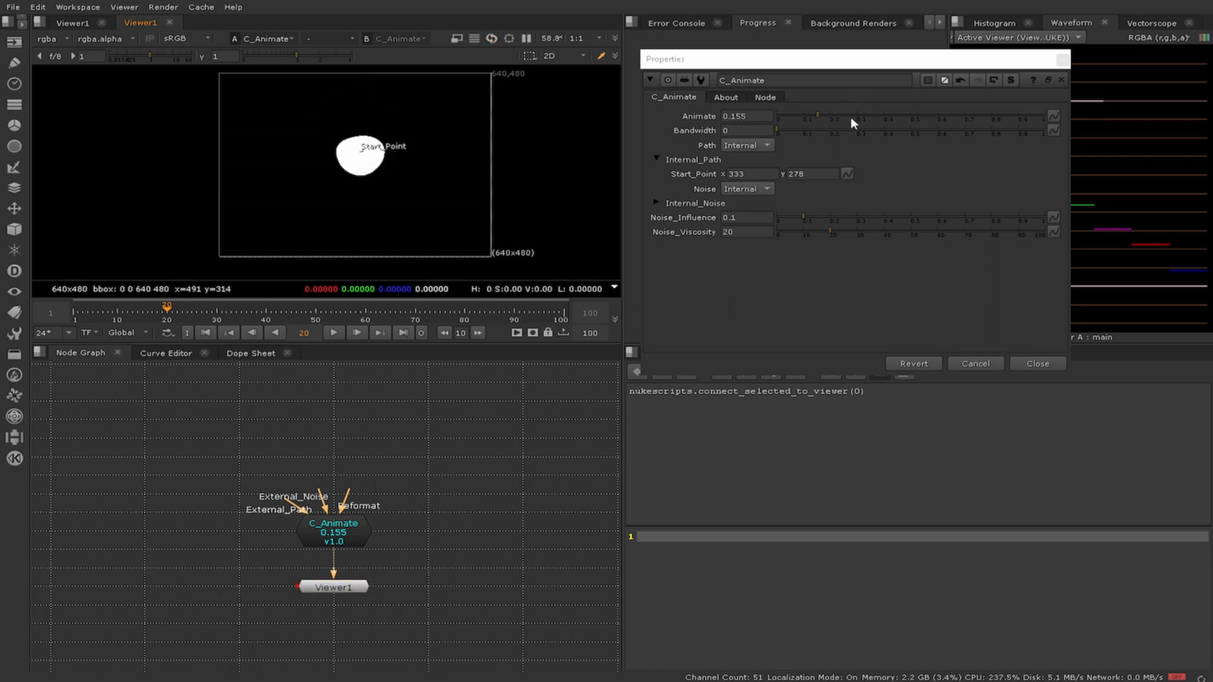
# Step: Set Animate to 0.225 and move Start_Point through about x 406, y 275 to about x 210, y 184
pyautogui.moveTo(818, 114)
pyautogui.mouseDown()
pyautogui.moveTo(789, 113)
pyautogui.moveTo(1062, 112)
pyautogui.moveTo(901, 119)
pyautogui.moveTo(937, 106)
pyautogui.moveTo(837, 104)
pyautogui.mouseUp()
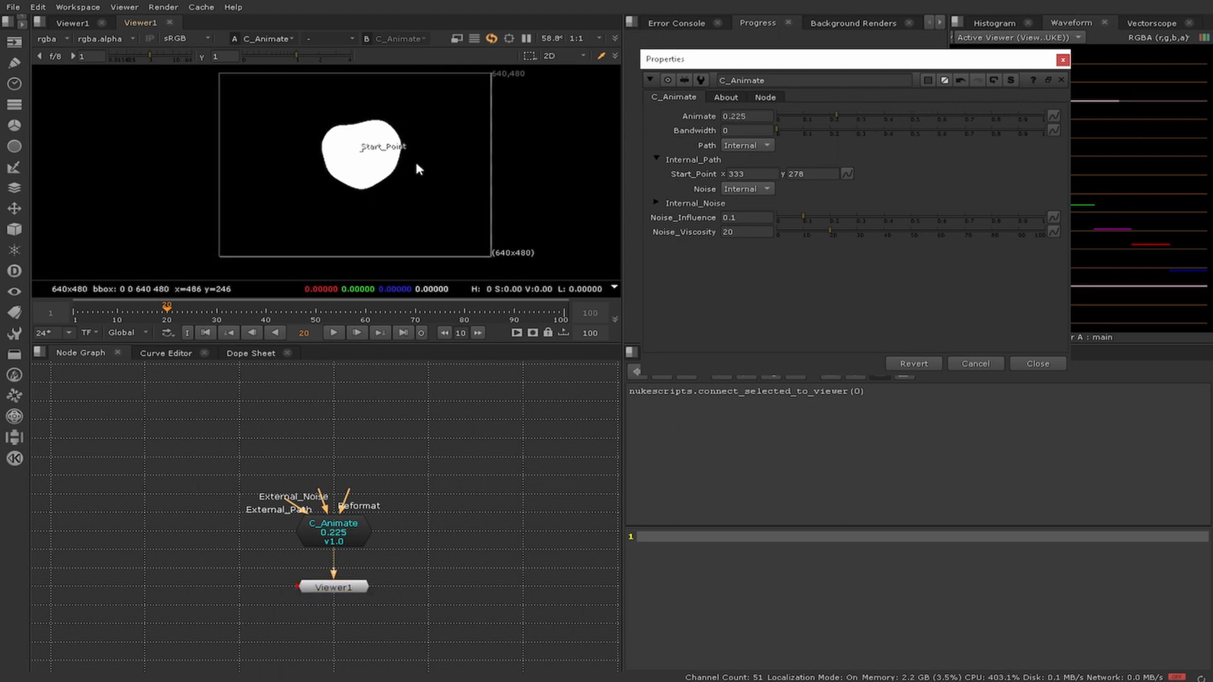
pyautogui.moveTo(360, 150); pyautogui.dragTo(392, 151)
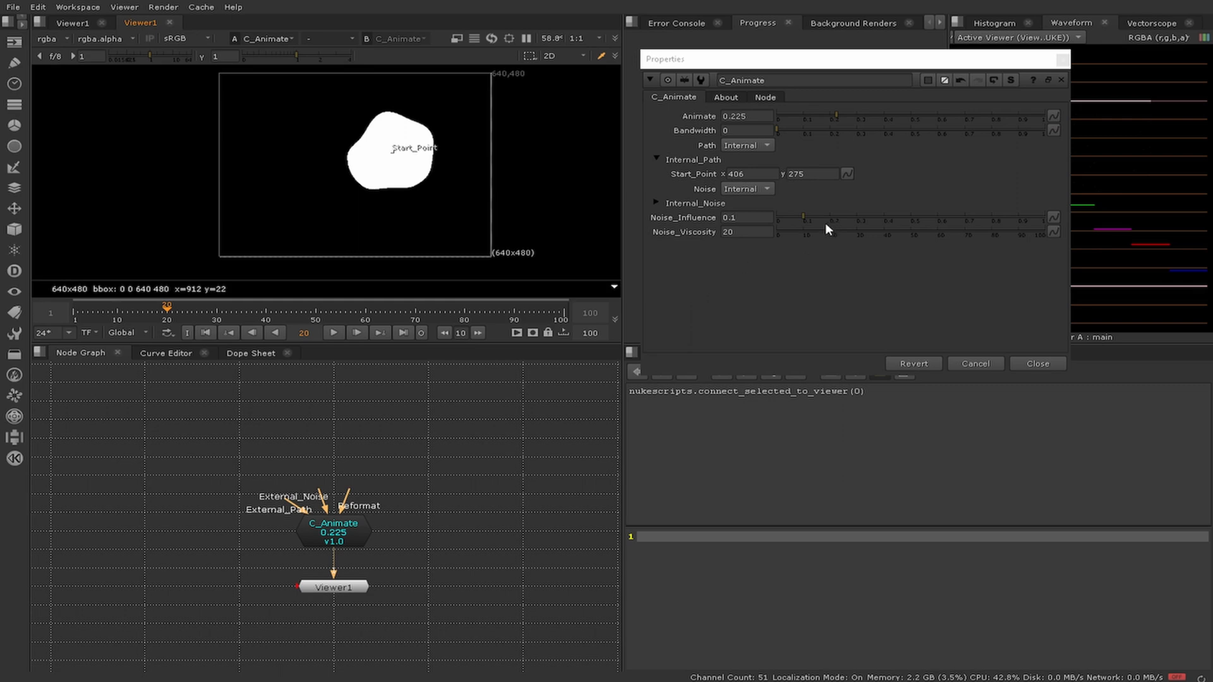
pyautogui.moveTo(392, 151); pyautogui.dragTo(321, 182)
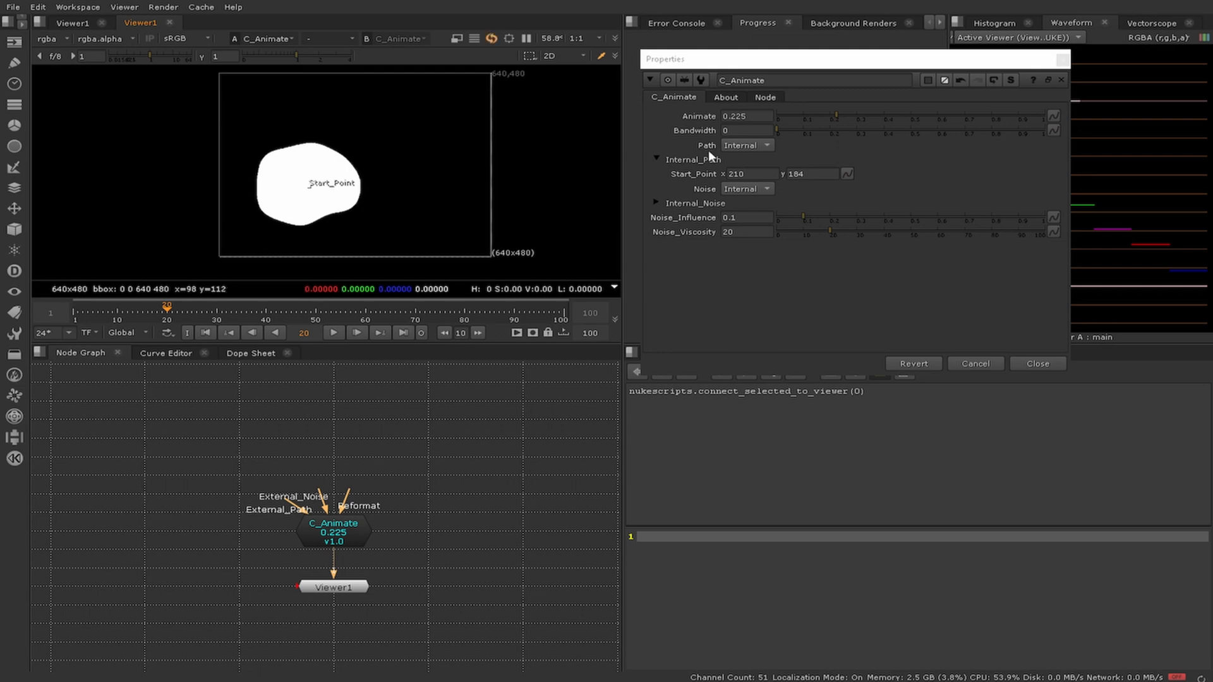
# Step: Set Animate to 0.125 and move Start_Point to about x 228, y 389, keeping the Path option at Internal
pyautogui.moveTo(803, 117)
pyautogui.mouseDown()
pyautogui.moveTo(851, 118)
pyautogui.moveTo(810, 115)
pyautogui.mouseUp()
pyautogui.moveTo(312, 190); pyautogui.dragTo(318, 108)
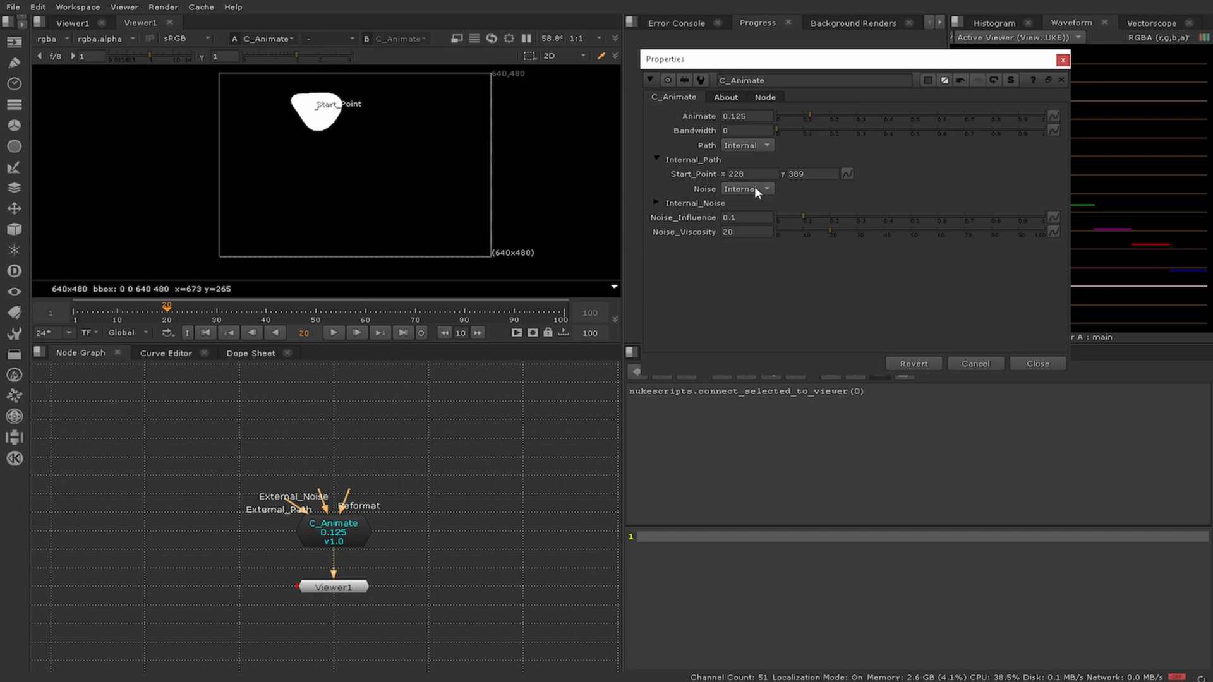
pyautogui.click(764, 144)
pyautogui.click(755, 145)
# Step: Expand the Internal_Noise settings and try x/ysize values of 14.5, 64 and 23.5
pyautogui.click(656, 202)
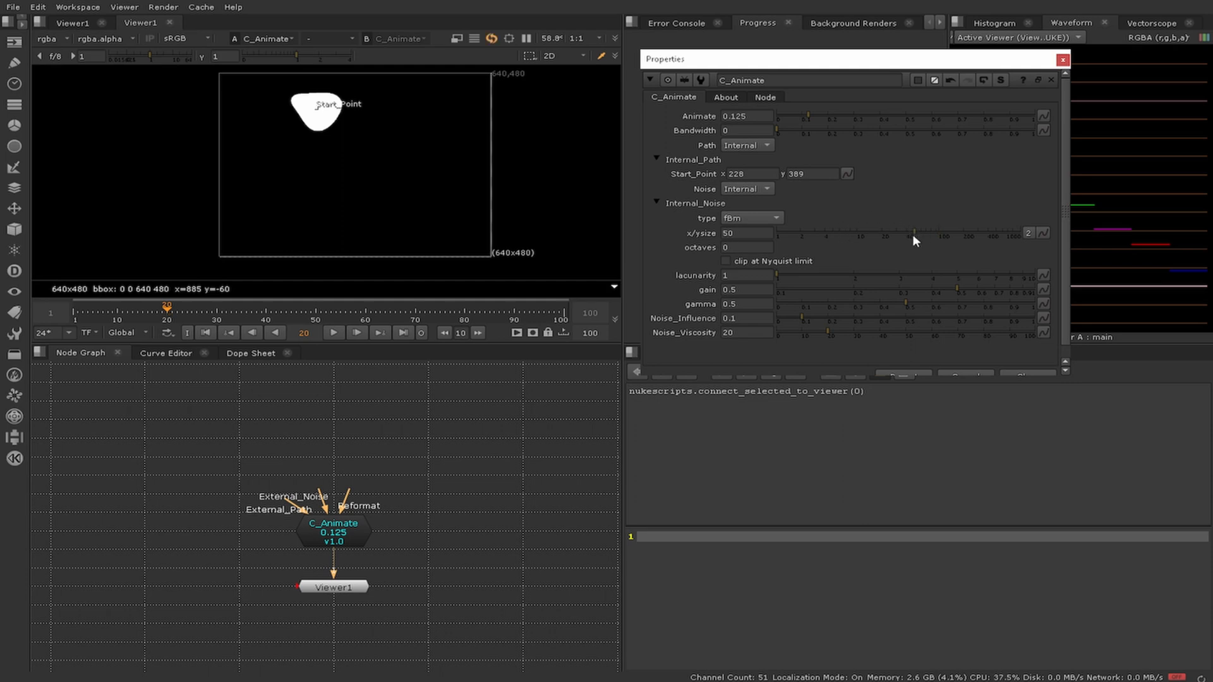
pyautogui.moveTo(912, 234); pyautogui.dragTo(873, 237)
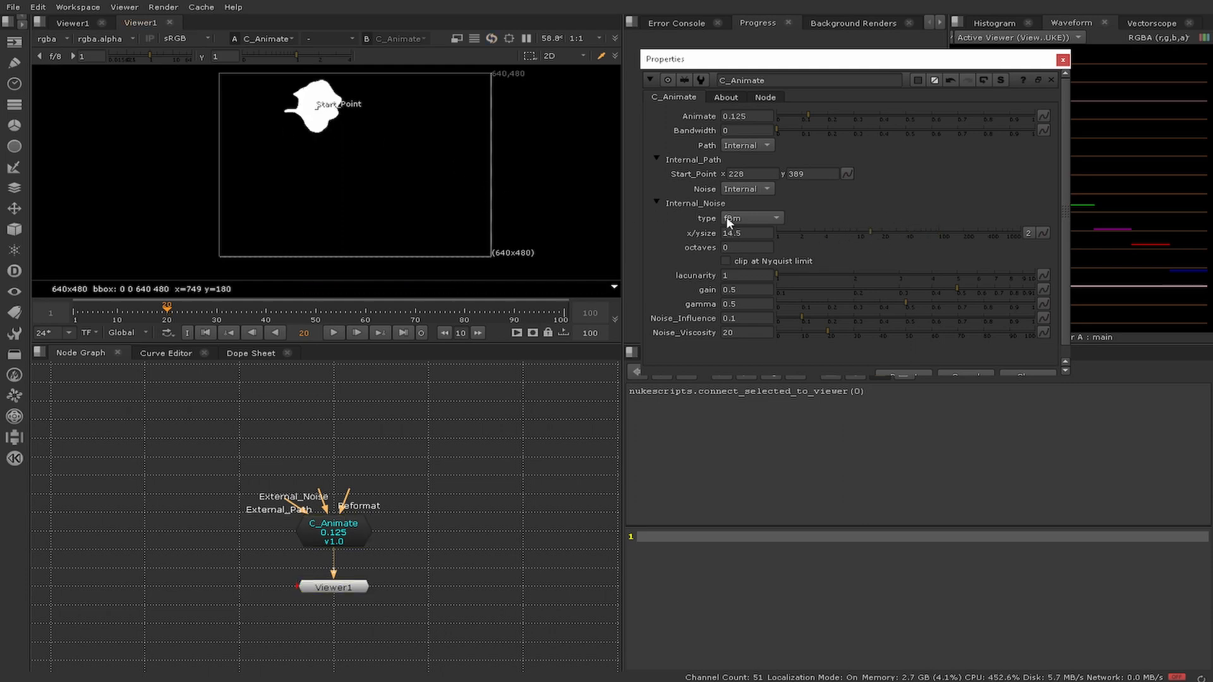
pyautogui.moveTo(820, 232); pyautogui.dragTo(924, 226)
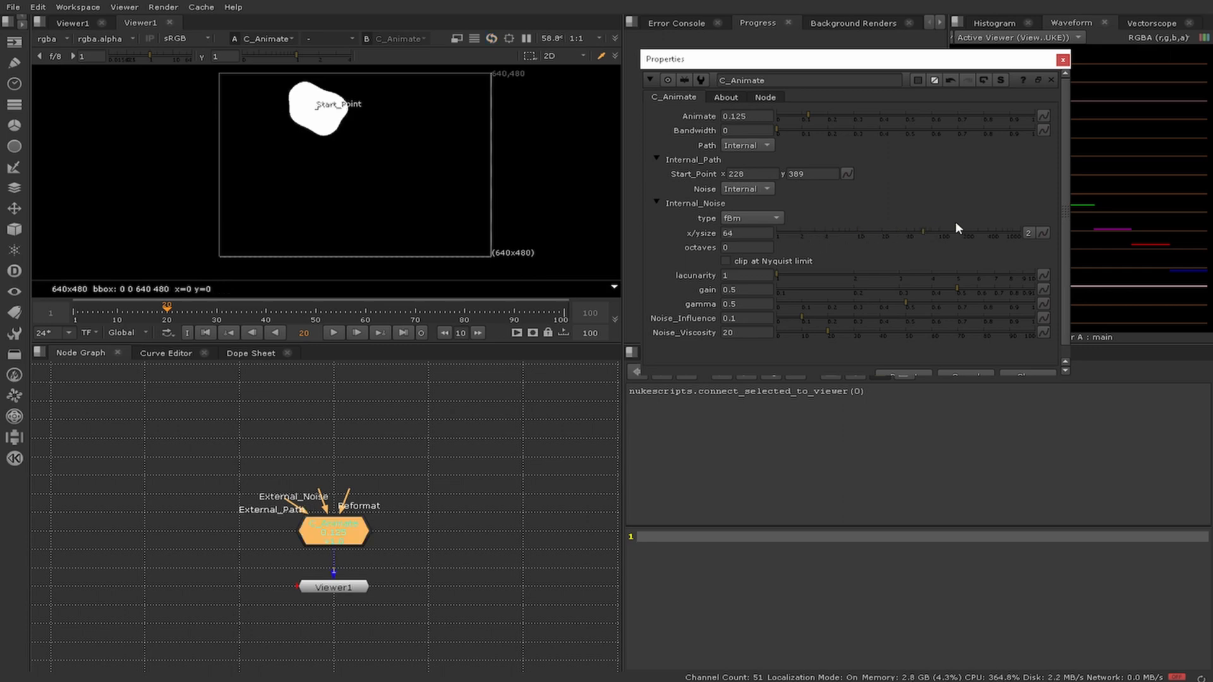
pyautogui.click(887, 234)
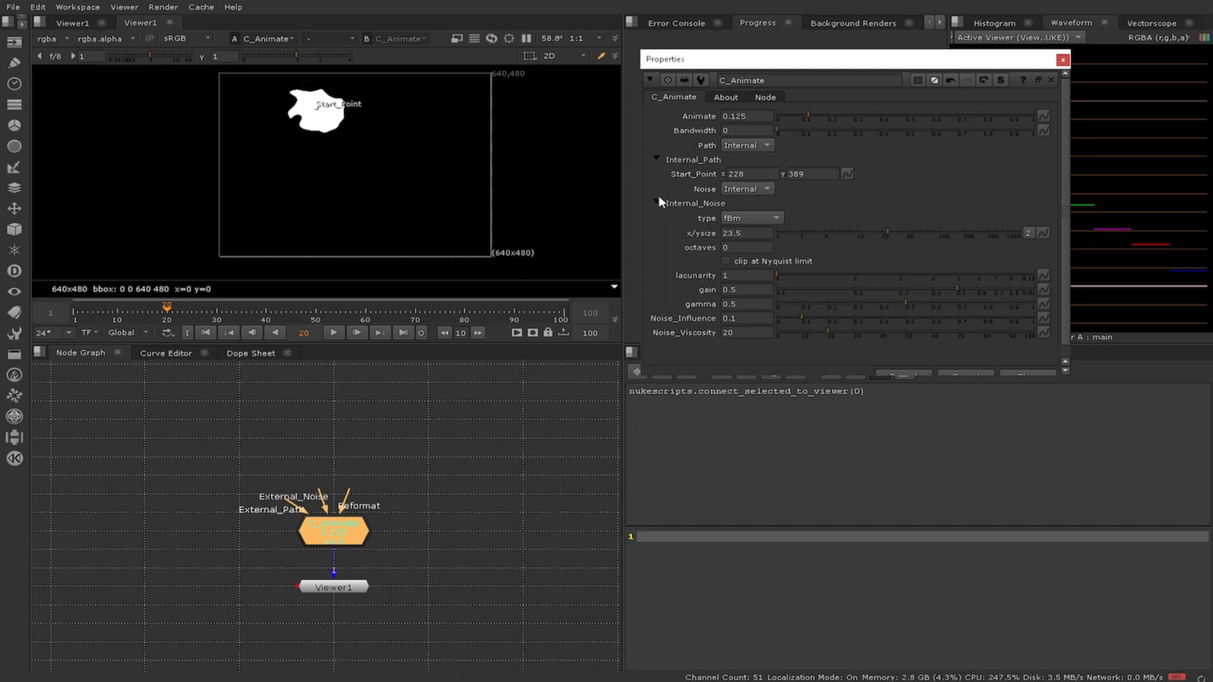
# Step: Set Animate to 0.2 and the noise x/ysize to 10, undoing the accidental gain change
pyautogui.click(804, 117)
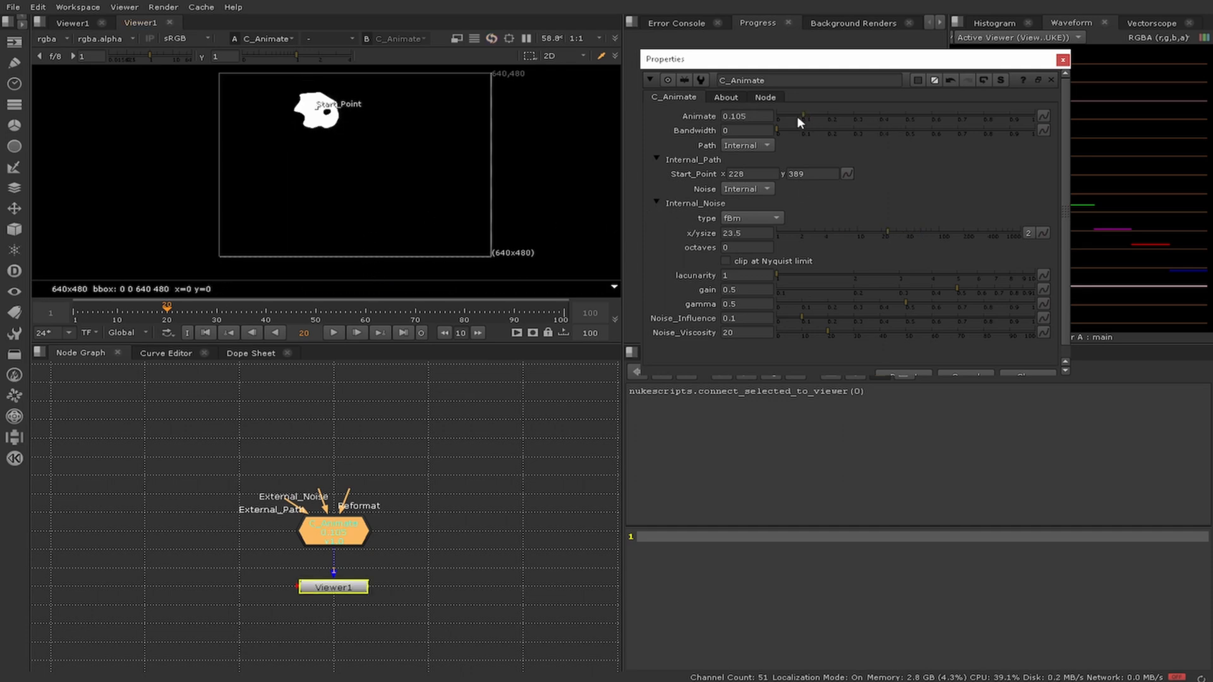
pyautogui.moveTo(798, 117); pyautogui.dragTo(828, 116)
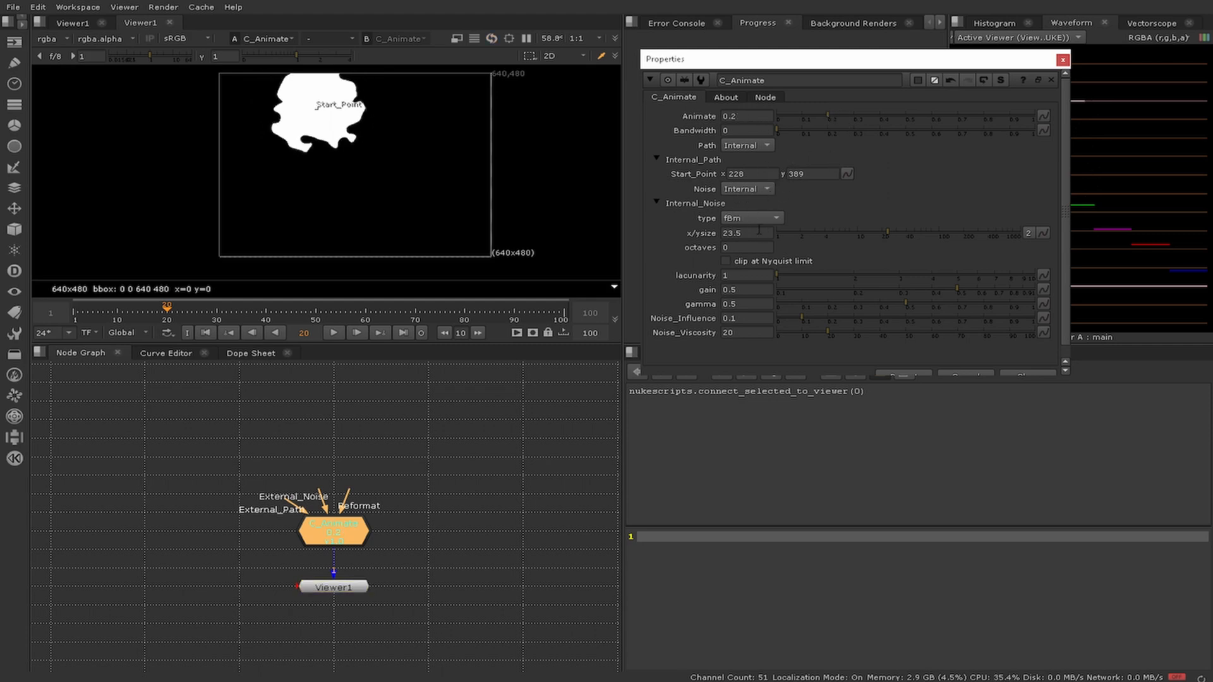
pyautogui.moveTo(913, 231); pyautogui.dragTo(858, 233)
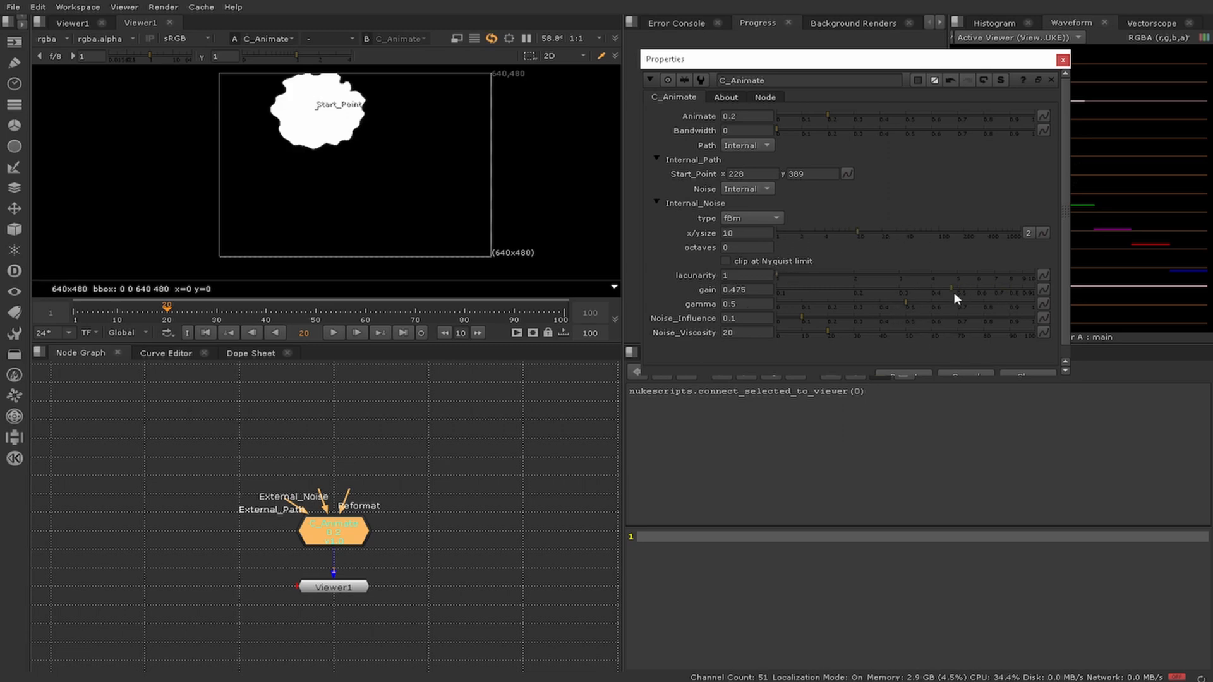
pyautogui.hotkey('ctrl', 'z')
# Step: Switch the internal noise type to turbulence and back to fBm, and collapse the Internal_Noise group
pyautogui.click(656, 202)
pyautogui.click(657, 202)
pyautogui.click(738, 218)
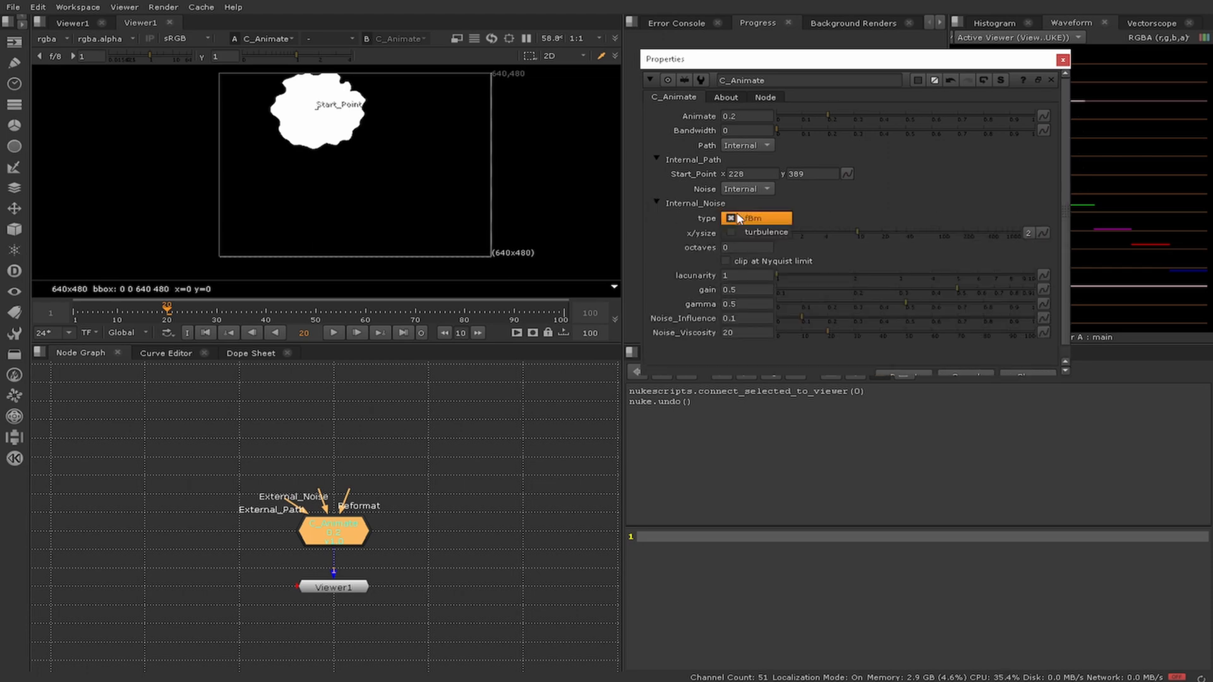
pyautogui.click(764, 231)
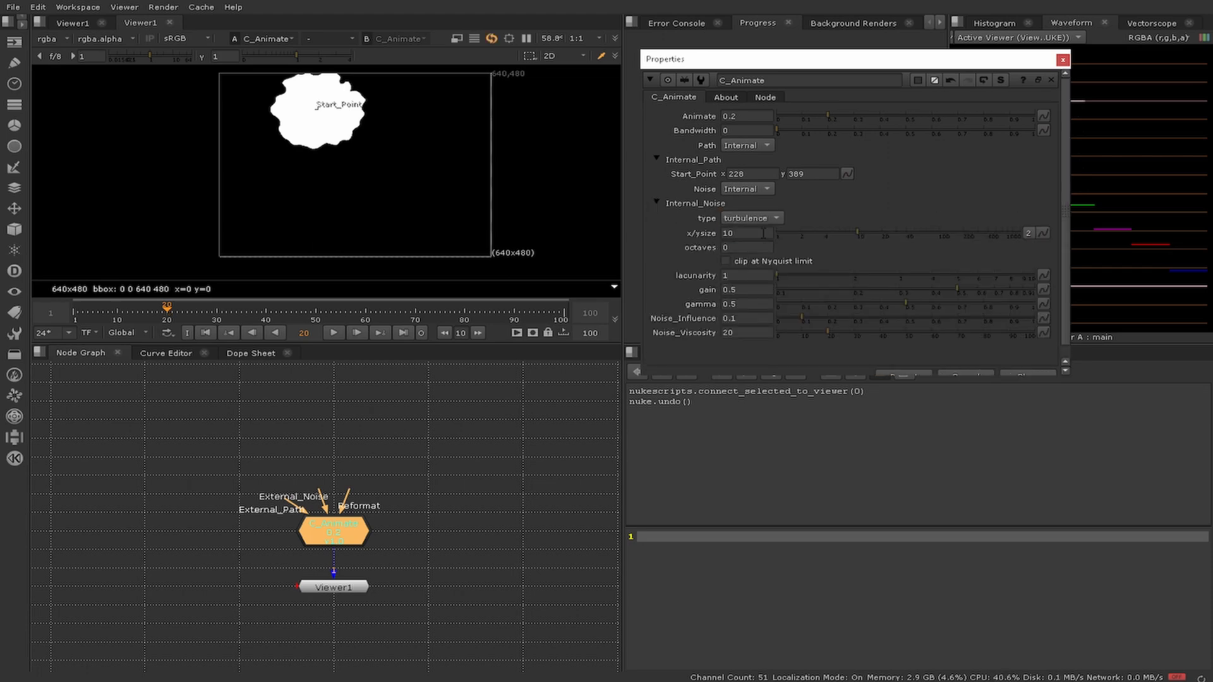
pyautogui.click(728, 218)
pyautogui.click(725, 207)
pyautogui.click(657, 203)
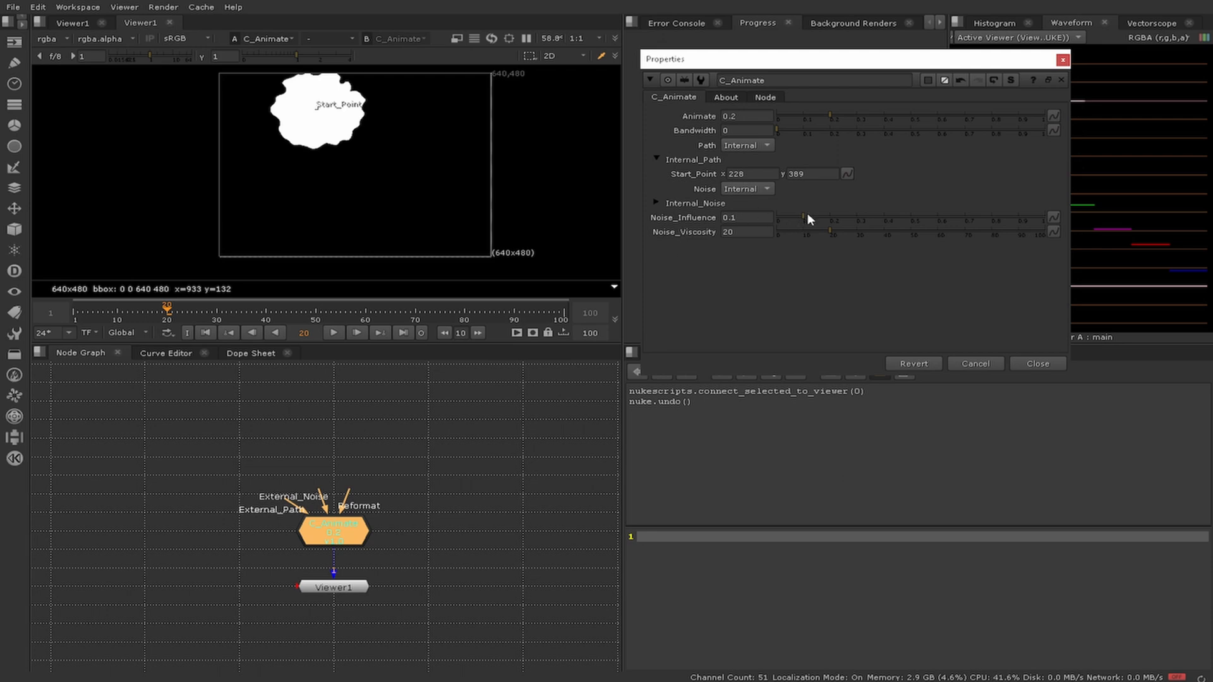
# Step: Try Noise_Influence at 1 with Animate at 0.515, and Noise_Influence at 0.42 with Animate at 0.26
pyautogui.moveTo(803, 218); pyautogui.dragTo(1042, 216)
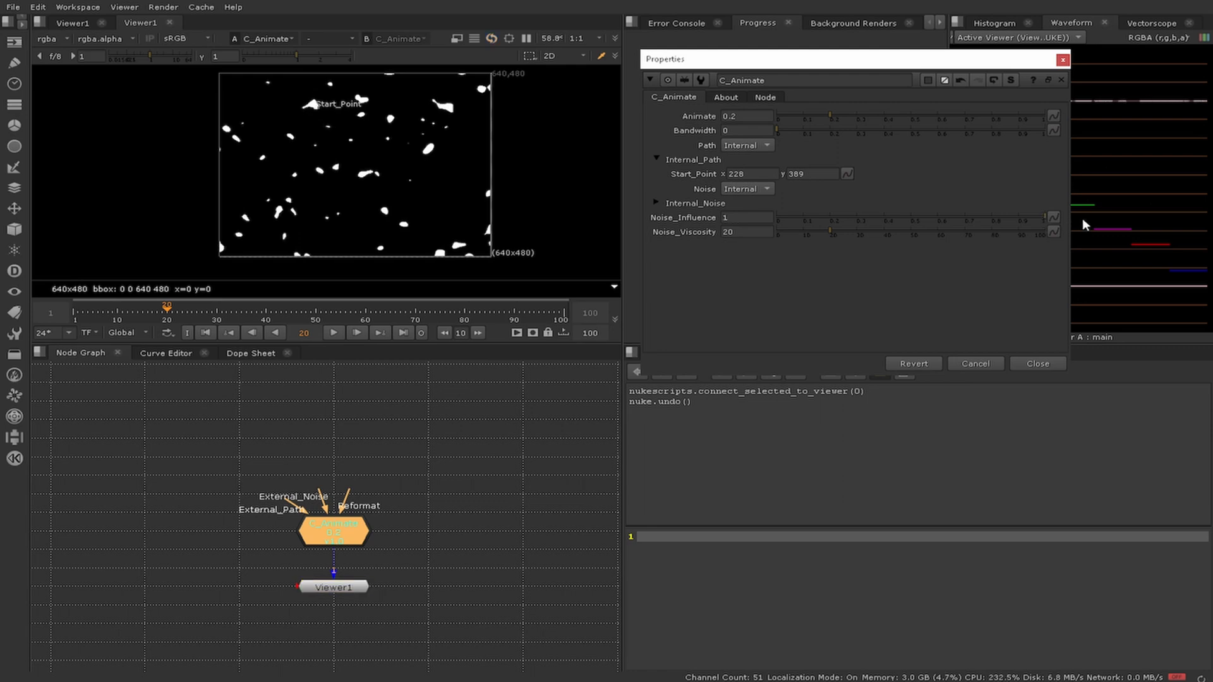
pyautogui.moveTo(830, 117); pyautogui.dragTo(918, 115)
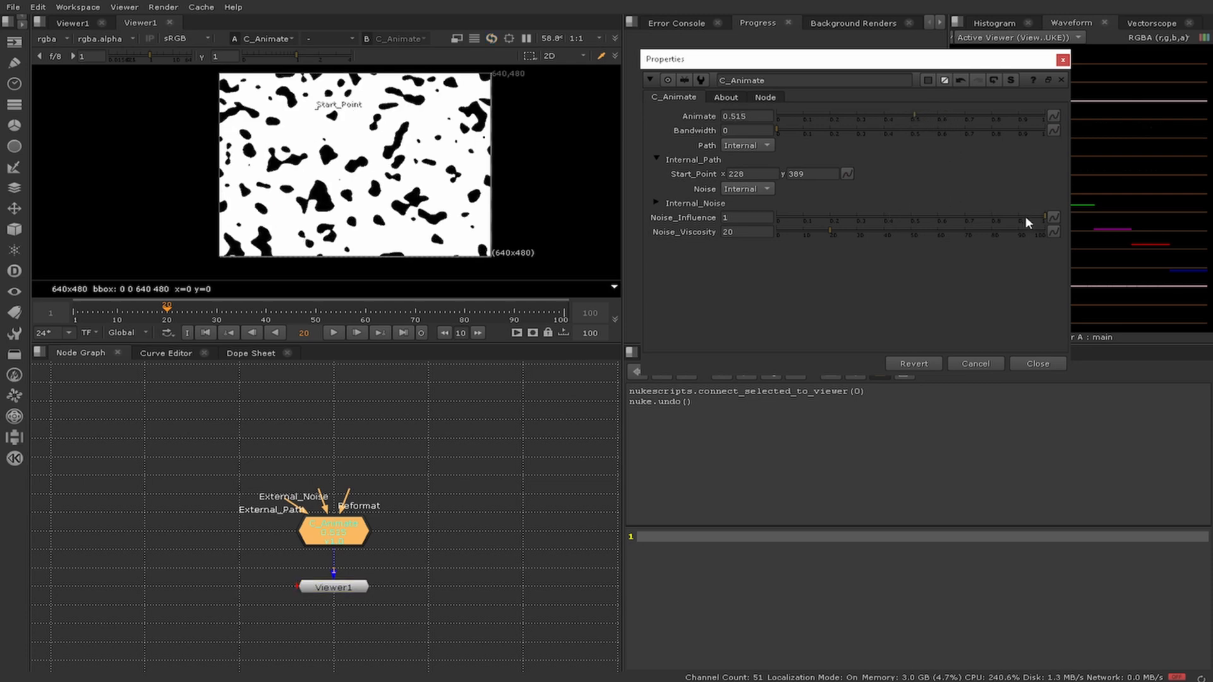
pyautogui.moveTo(1022, 217); pyautogui.dragTo(889, 219)
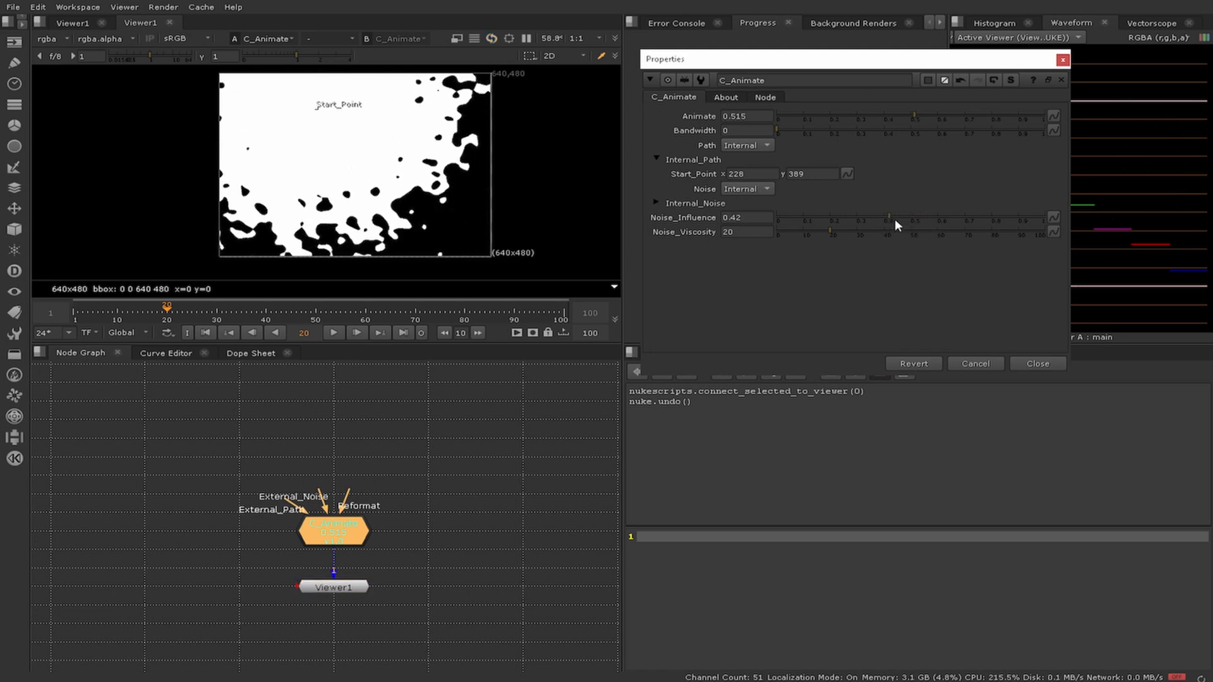
pyautogui.moveTo(919, 121); pyautogui.dragTo(846, 122)
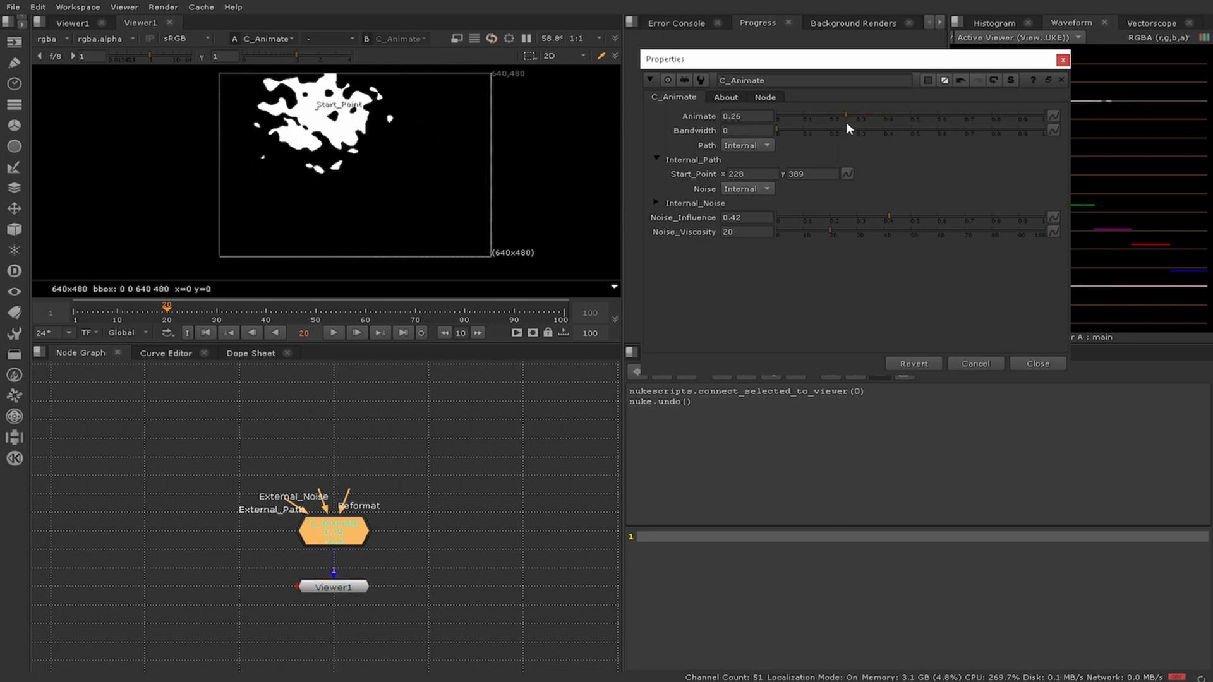
# Step: Reduce Noise_Influence to 0.03, raise it to 0.105, and vary Animate through 0.18 and 0.095 to 0.205
pyautogui.moveTo(885, 215); pyautogui.dragTo(783, 217)
pyautogui.moveTo(825, 116)
pyautogui.mouseDown()
pyautogui.moveTo(802, 116)
pyautogui.moveTo(871, 112)
pyautogui.moveTo(824, 116)
pyautogui.mouseUp()
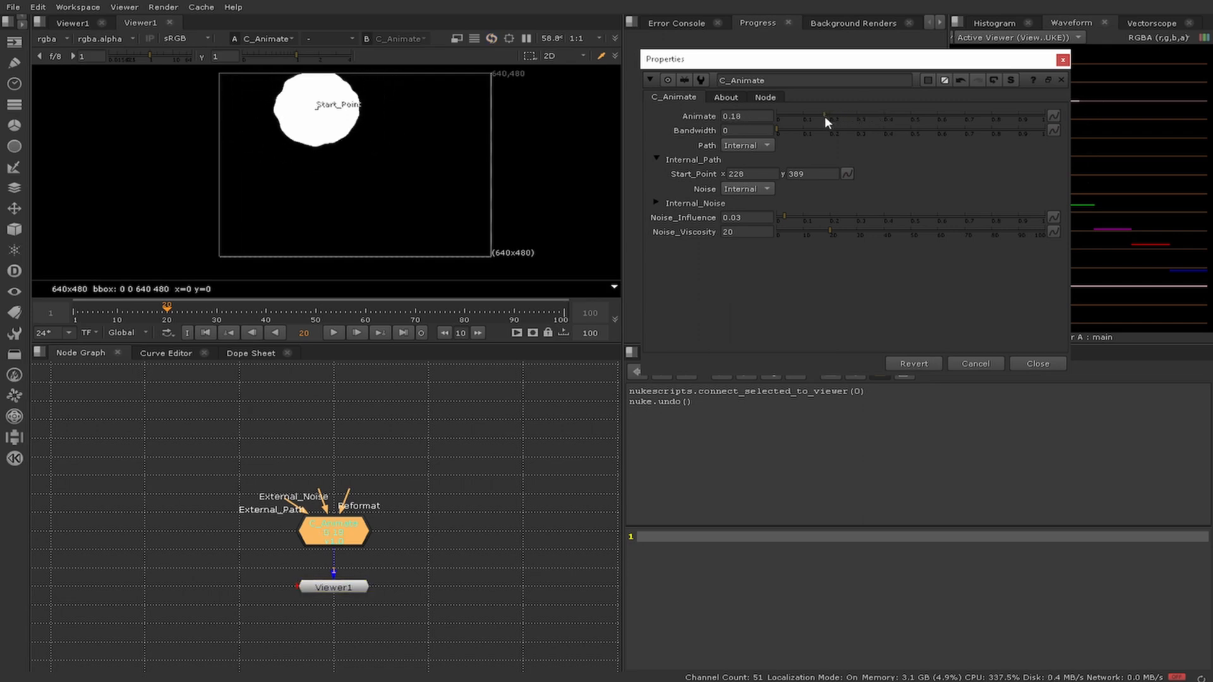
pyautogui.moveTo(793, 211); pyautogui.dragTo(806, 217)
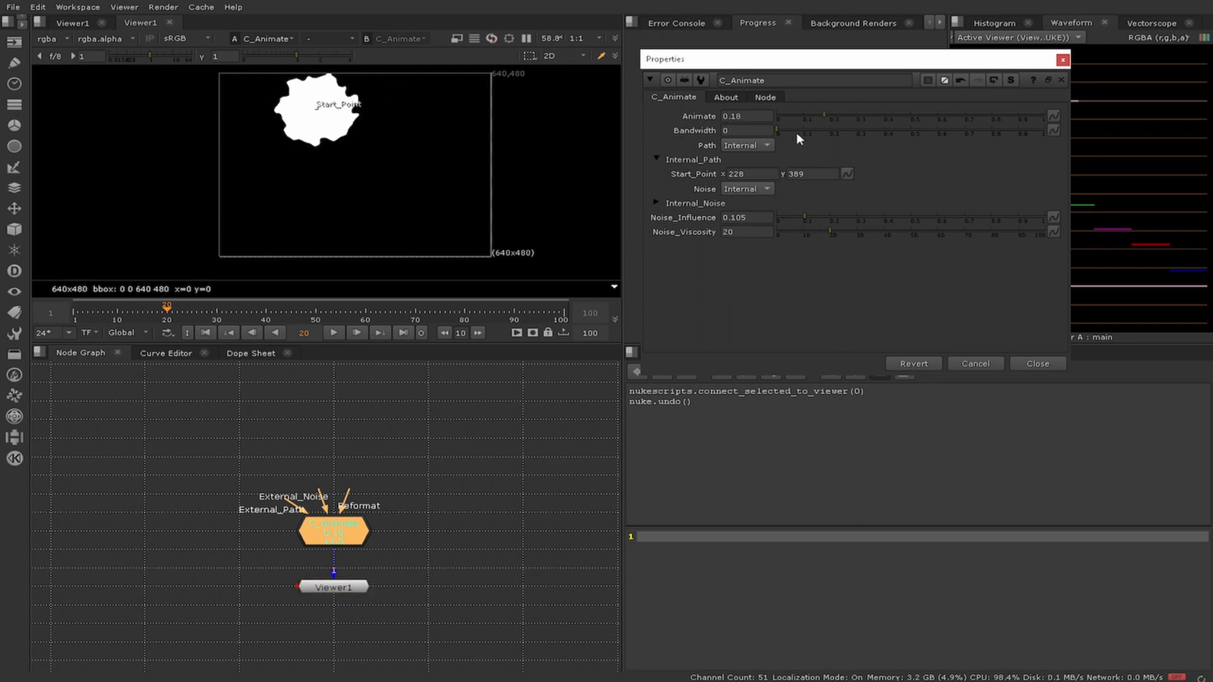
pyautogui.moveTo(829, 113); pyautogui.dragTo(801, 123)
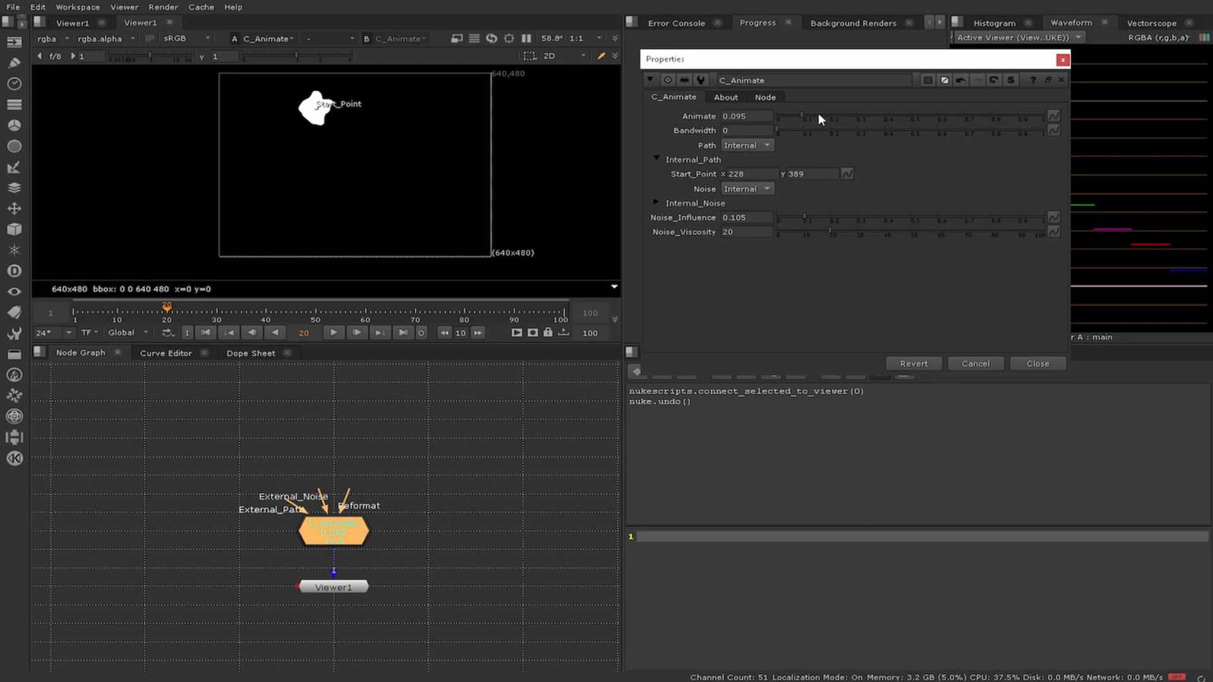
pyautogui.moveTo(827, 111)
pyautogui.mouseDown()
pyautogui.moveTo(809, 112)
pyautogui.moveTo(886, 112)
pyautogui.moveTo(831, 120)
pyautogui.mouseUp()
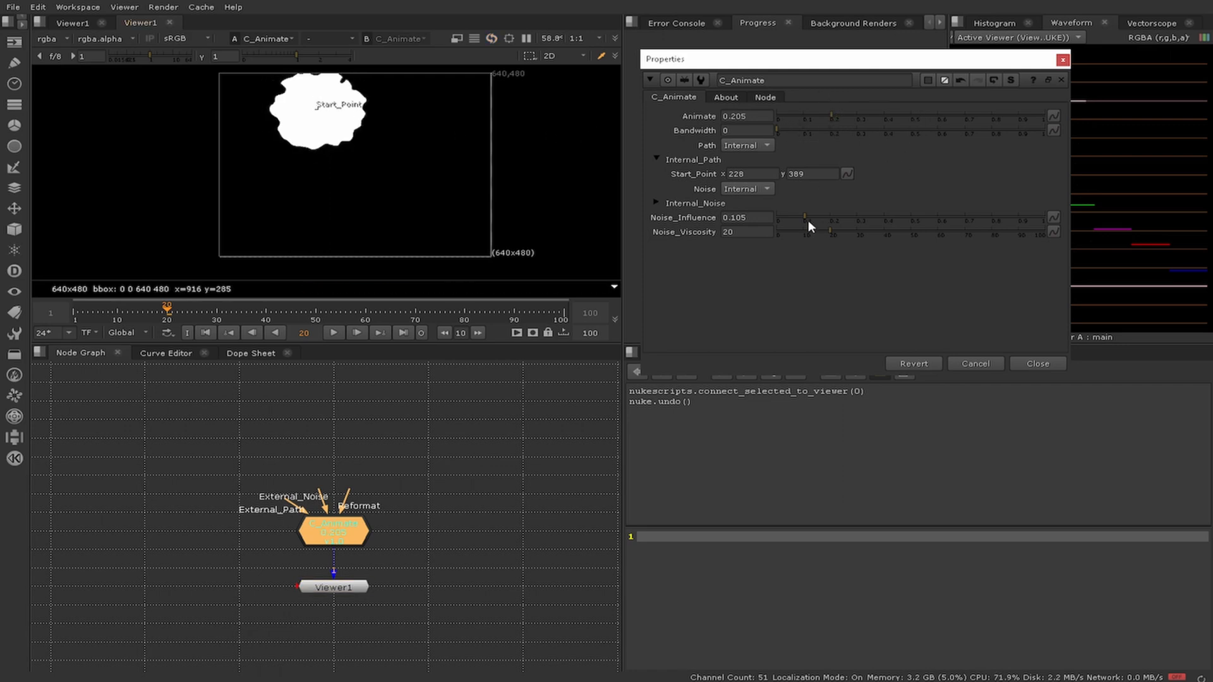
# Step: Set Noise_Influence to 0.1 and lower Noise_Viscosity to 0
pyautogui.click(759, 217)
pyautogui.press('Return')
pyautogui.moveTo(834, 237); pyautogui.dragTo(767, 231)
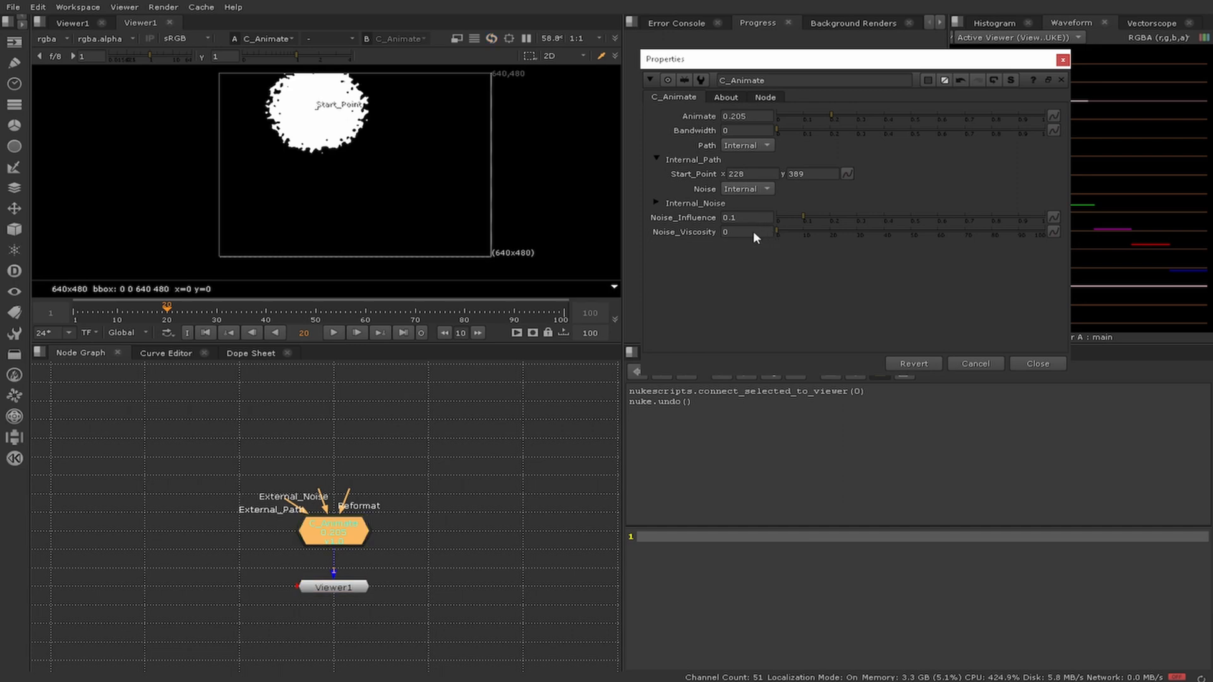
# Step: Set Animate to 0.33 and try Noise_Viscosity values of 13 and 18.5
pyautogui.moveTo(821, 118); pyautogui.dragTo(864, 111)
pyautogui.click(805, 232)
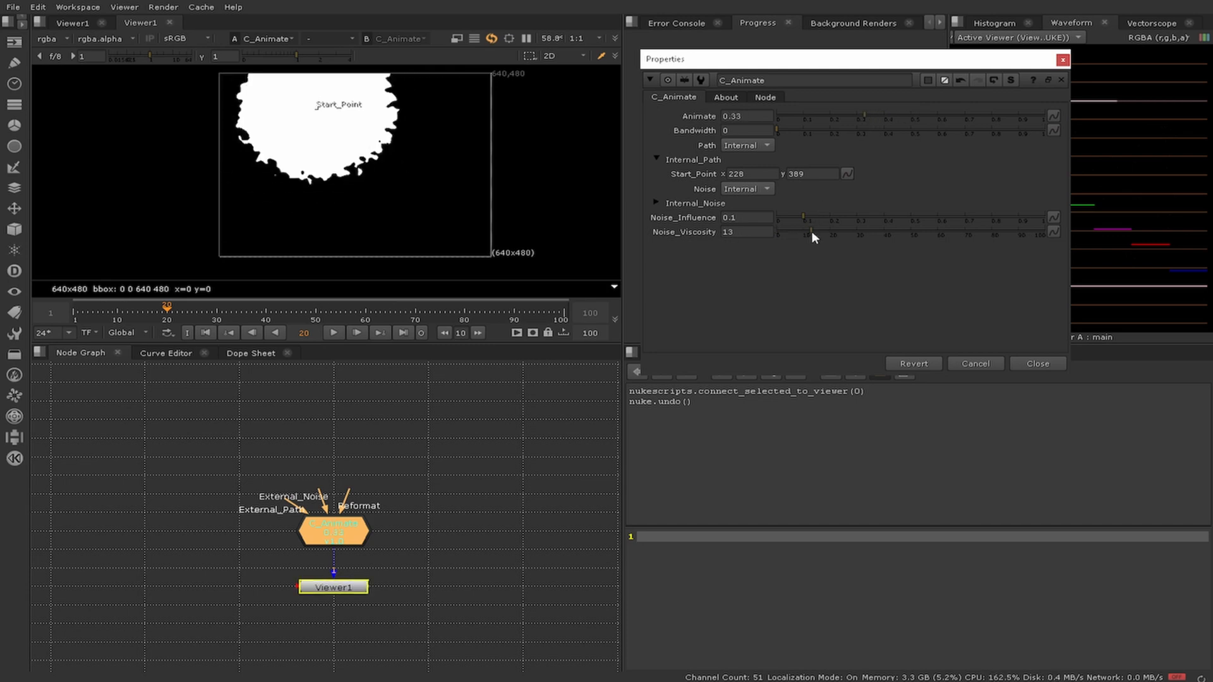
pyautogui.click(834, 234)
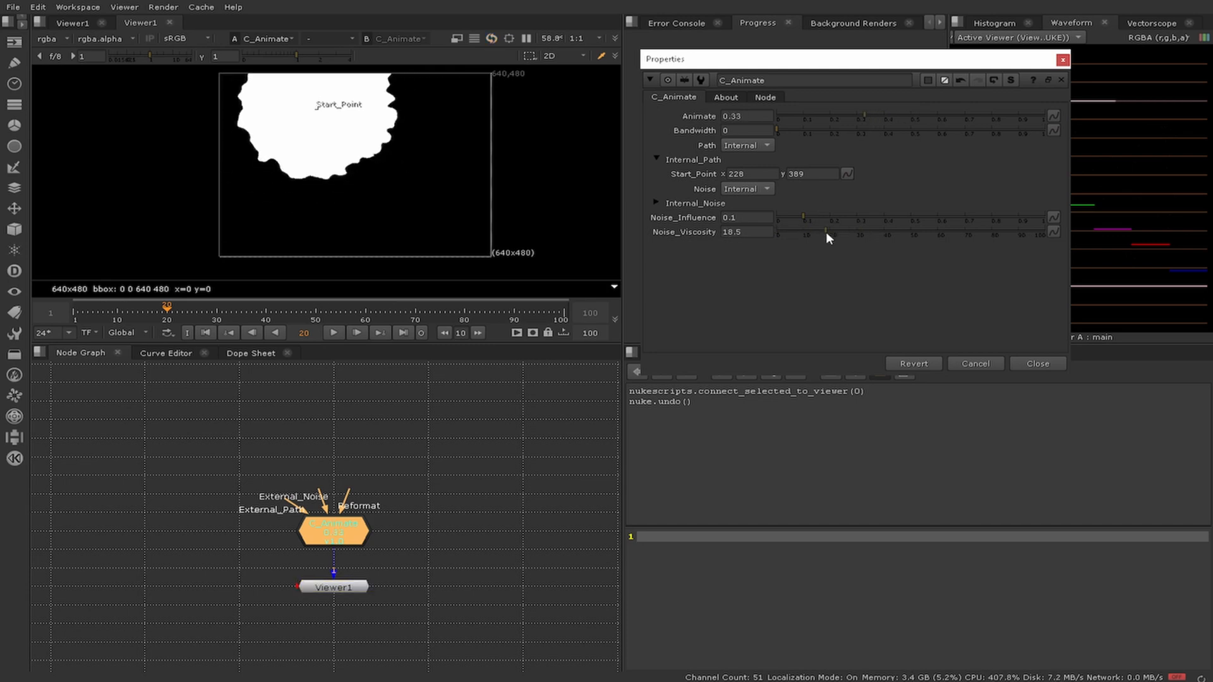
pyautogui.click(828, 233)
# Step: Compare a Noise_Viscosity of 0 with 31 while increasing Animate to 0.53
pyautogui.click(779, 233)
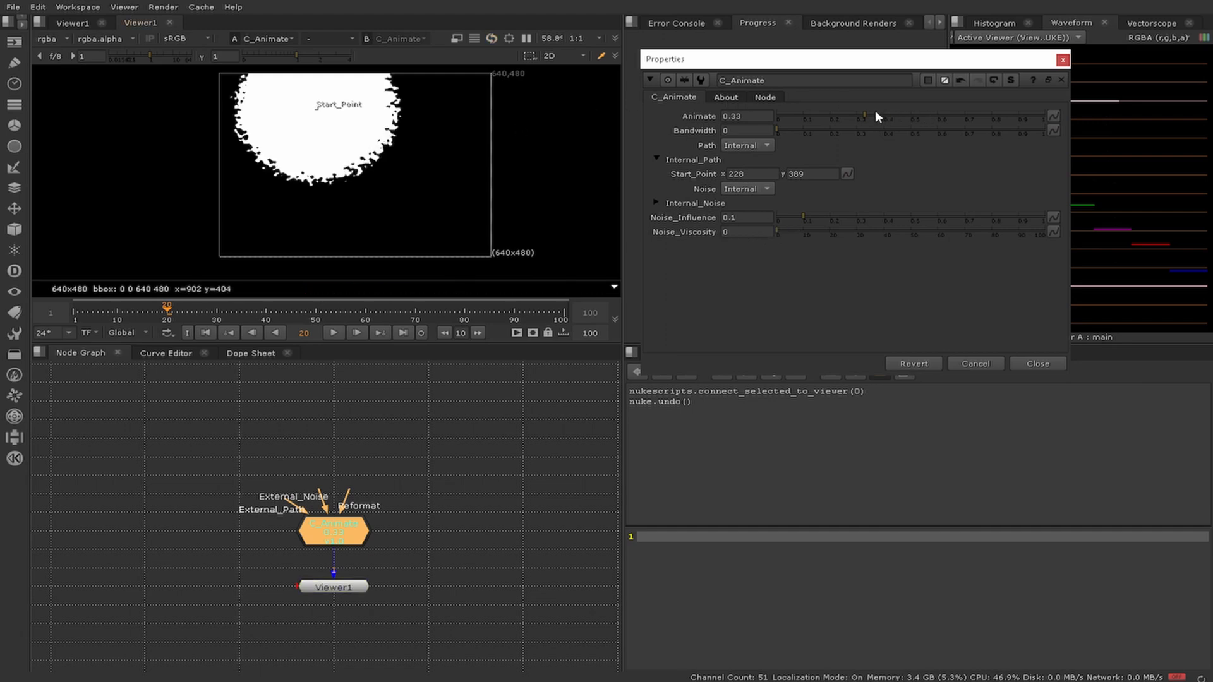
pyautogui.moveTo(868, 116); pyautogui.dragTo(922, 115)
pyautogui.moveTo(798, 232); pyautogui.dragTo(862, 233)
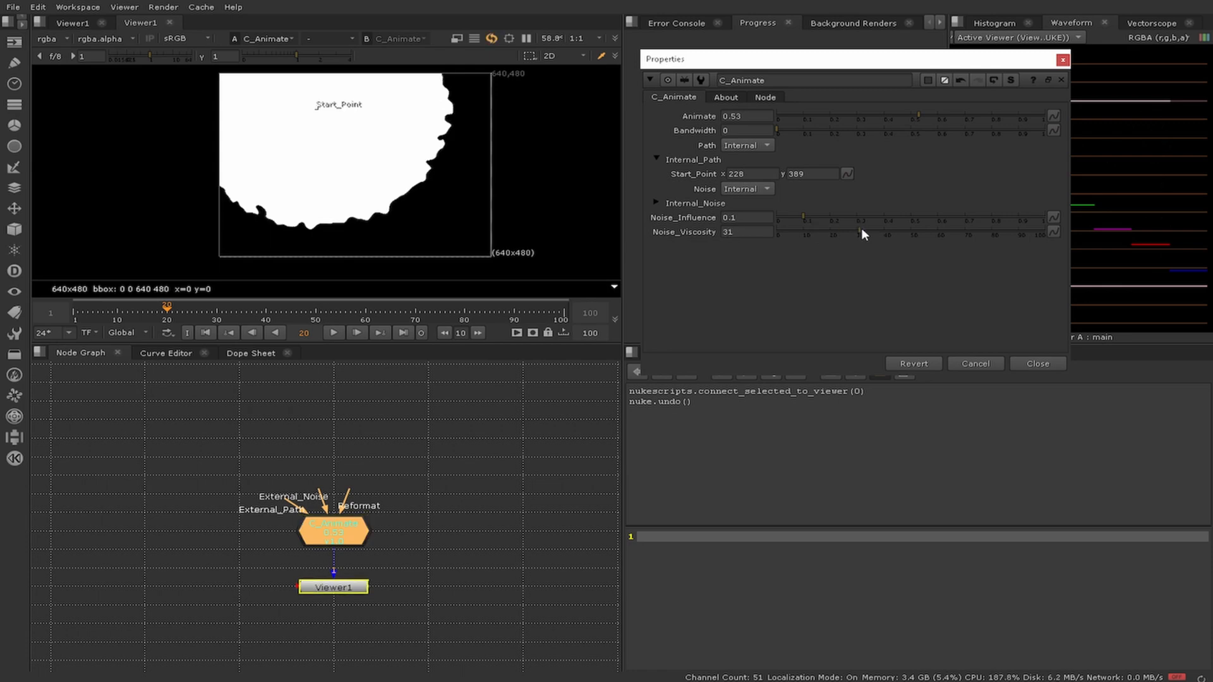
# Step: Set the C_Animate node's Noise_Viscosity to 20
pyautogui.click(715, 232)
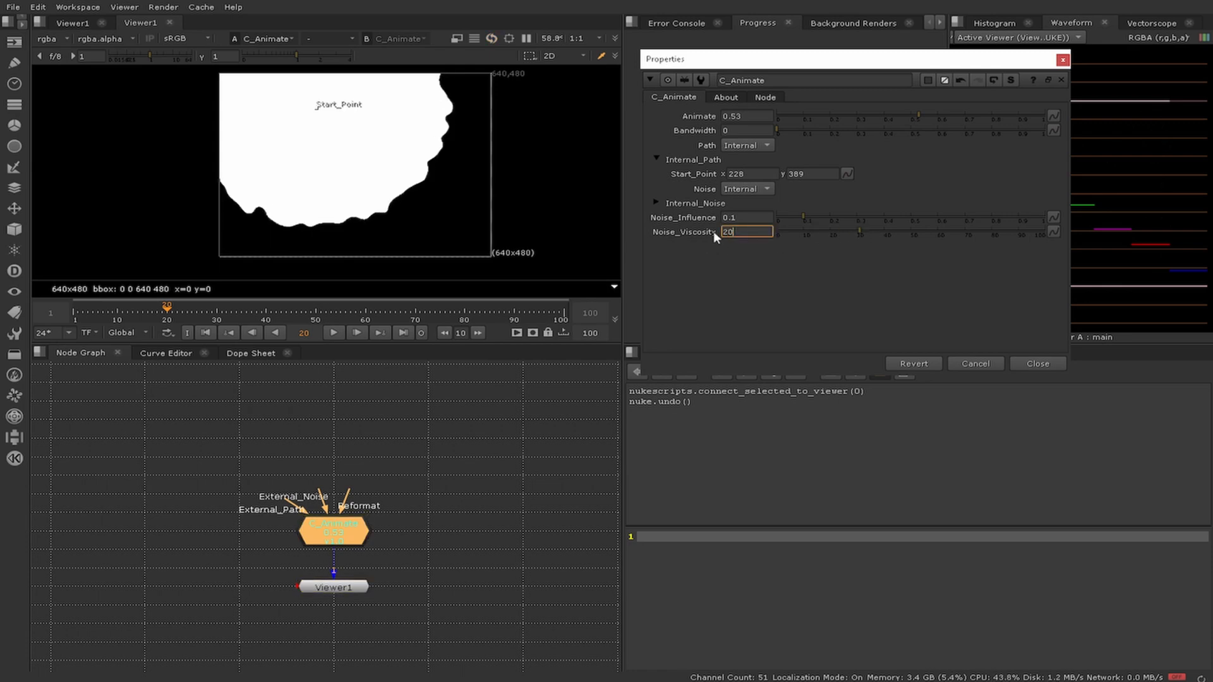
pyautogui.press('Return')
pyautogui.click(761, 335)
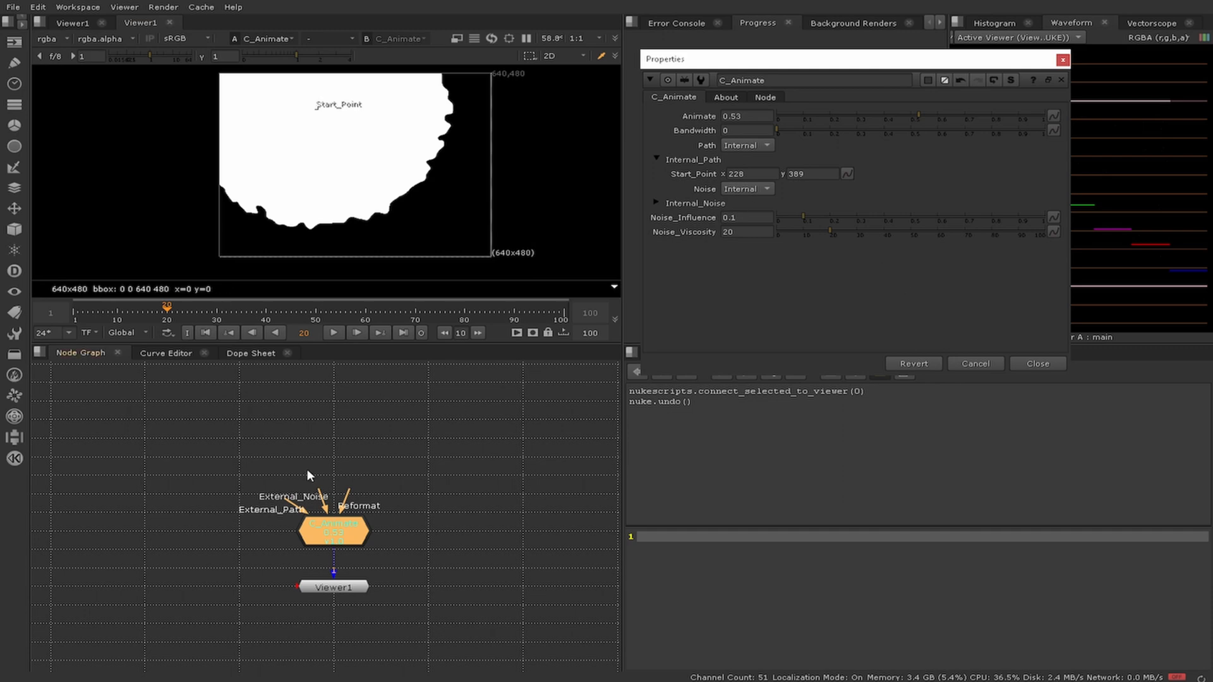
# Step: Open the internal node graph of C_Animate and inspect the distance formula in the Expression2 node
pyautogui.click(1011, 79)
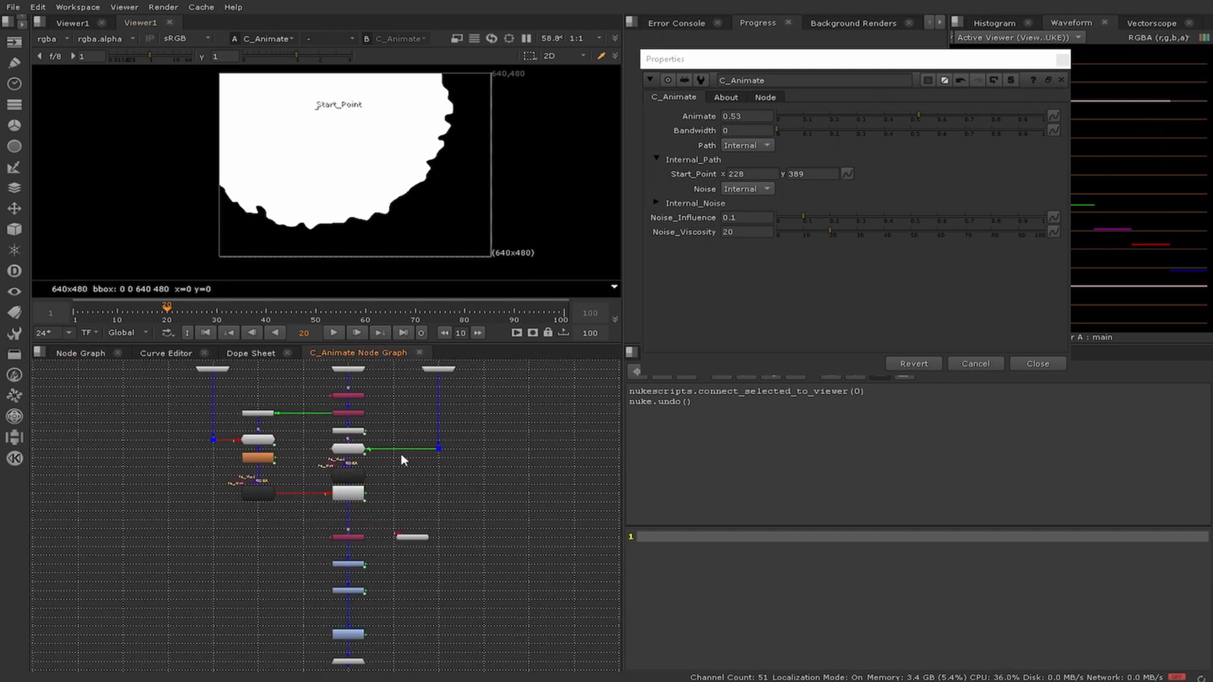
pyautogui.scroll(4, 398, 451)
pyautogui.scroll(-1, 311, 477)
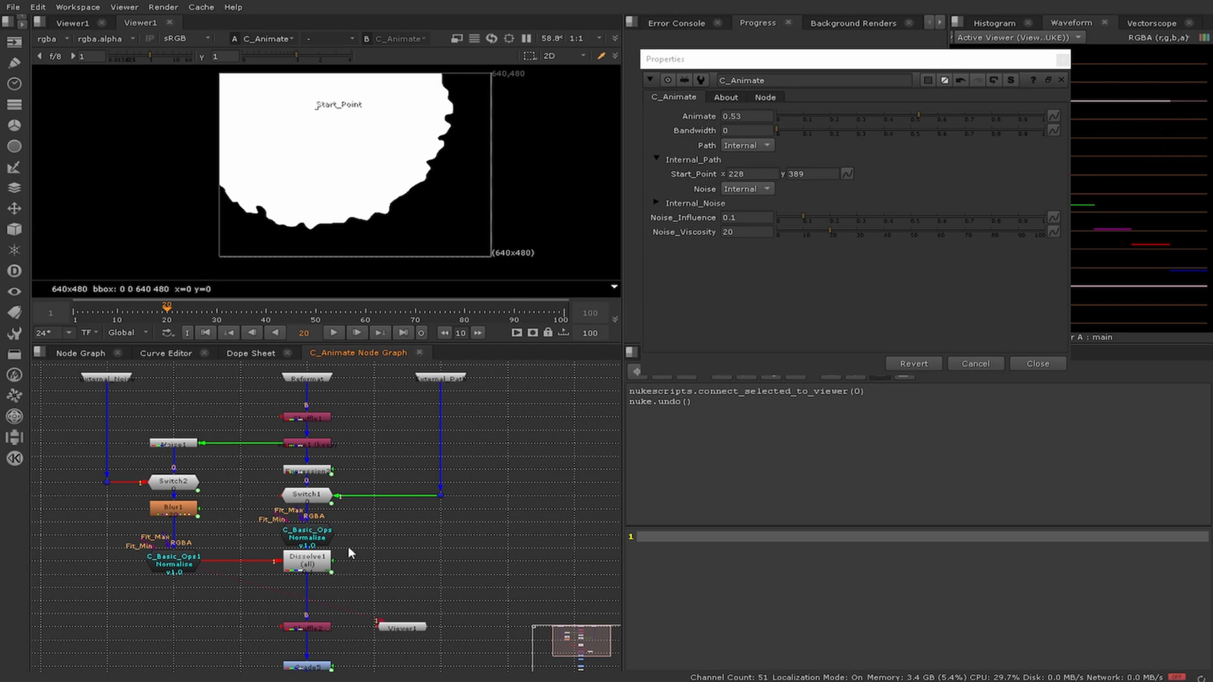
pyautogui.moveTo(356, 552); pyautogui.dragTo(365, 549, button='middle')
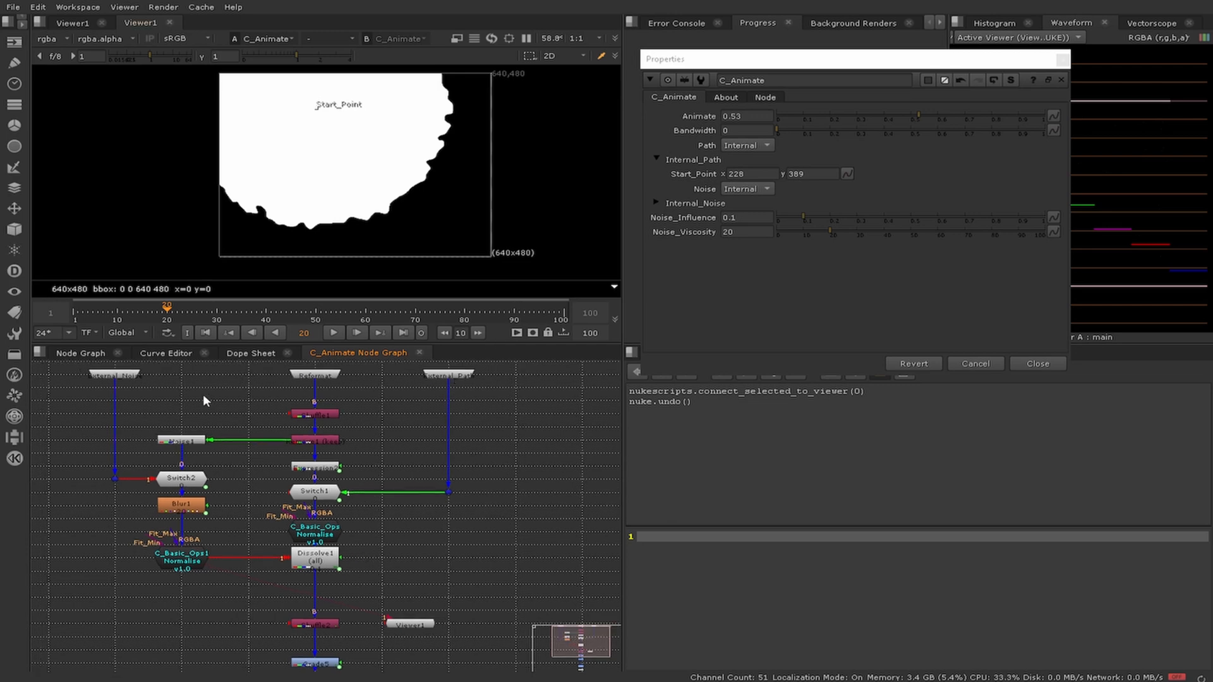
pyautogui.moveTo(260, 503); pyautogui.dragTo(262, 497, button='middle')
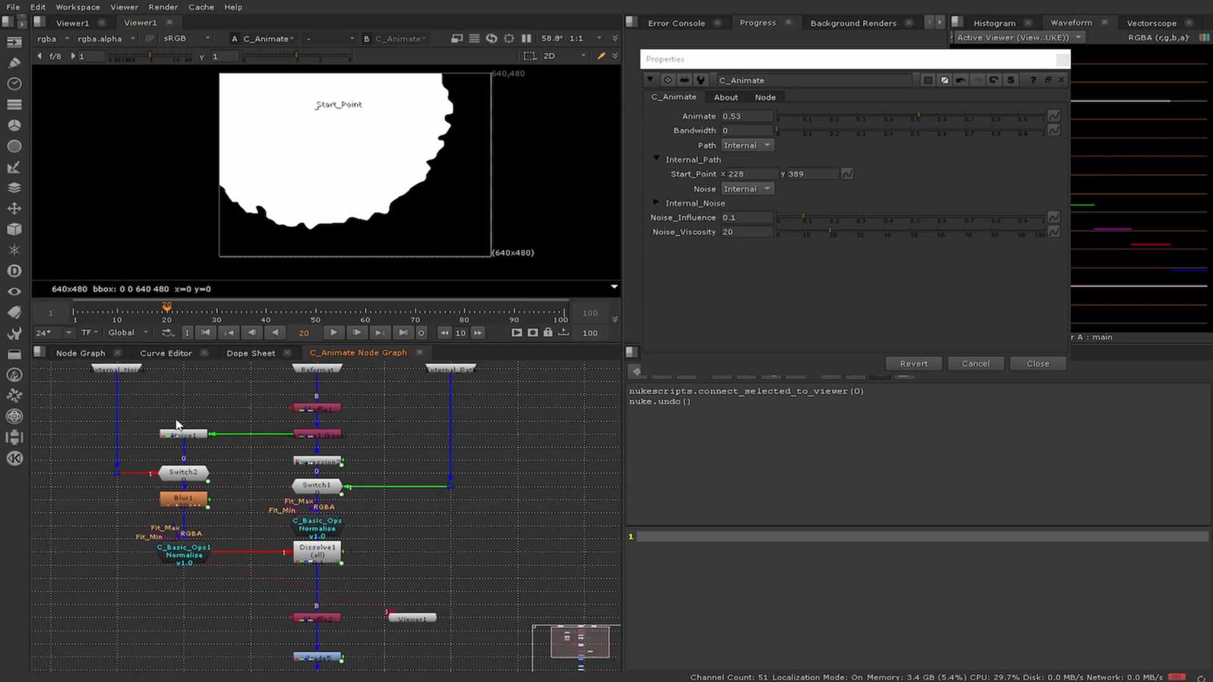
pyautogui.scroll(2, 202, 506)
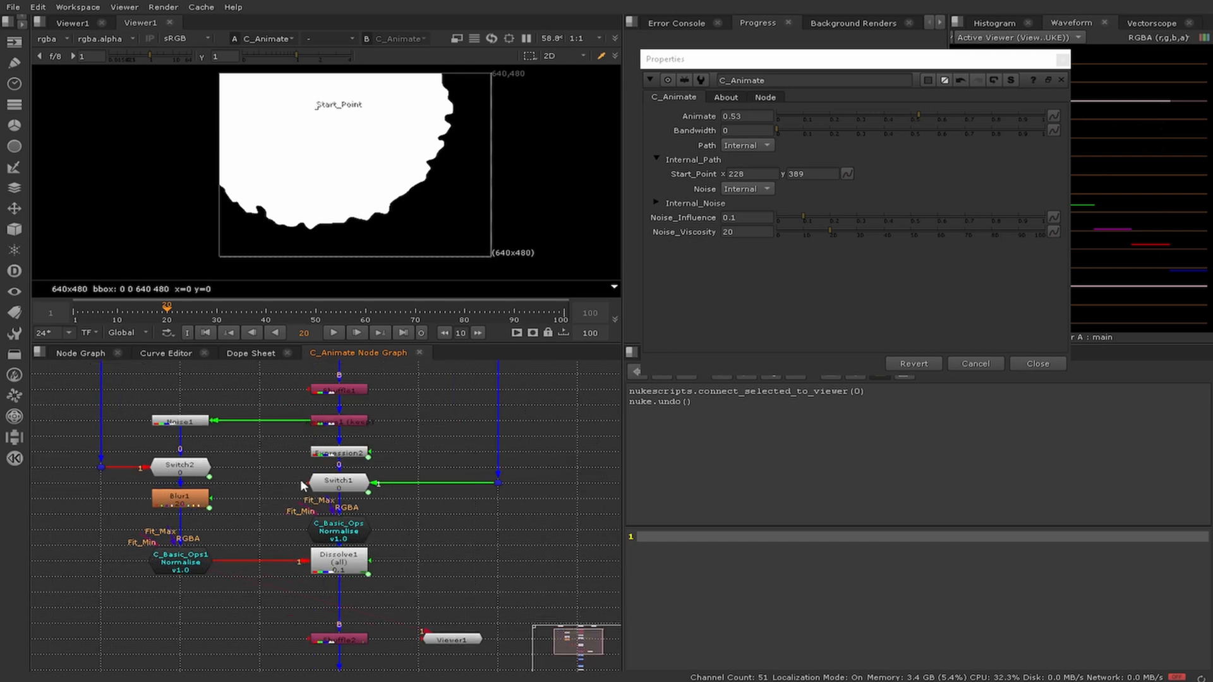
pyautogui.moveTo(385, 540); pyautogui.dragTo(392, 487, button='middle')
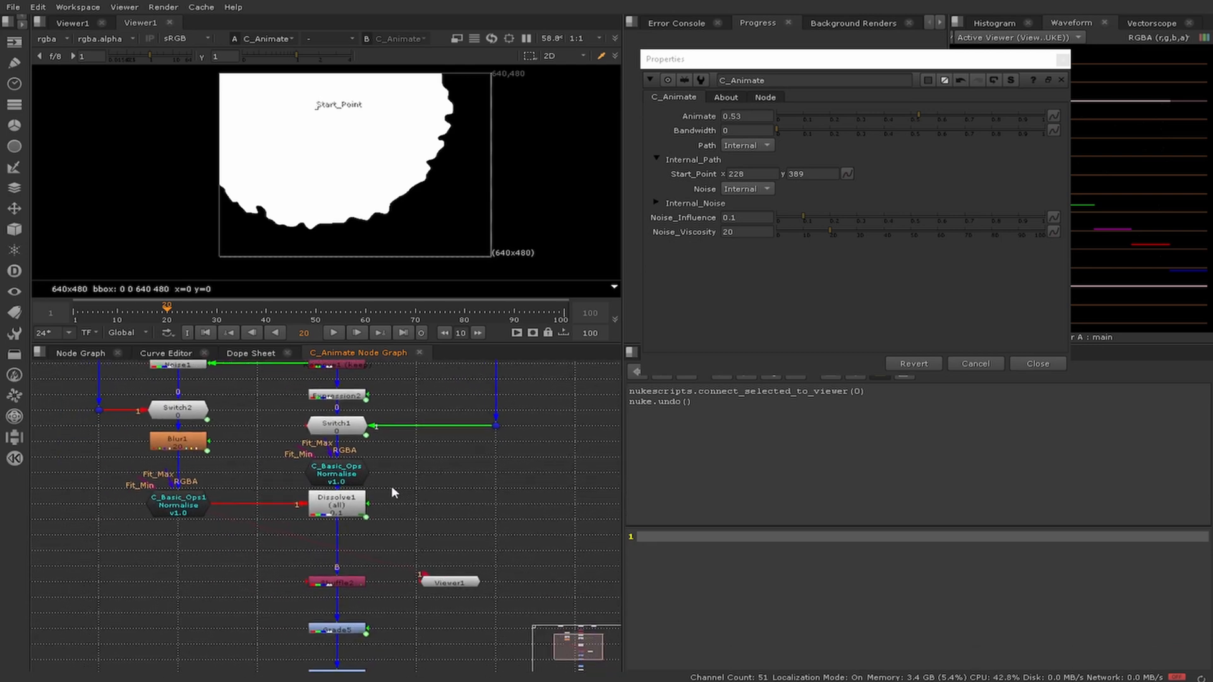
pyautogui.doubleClick(345, 397)
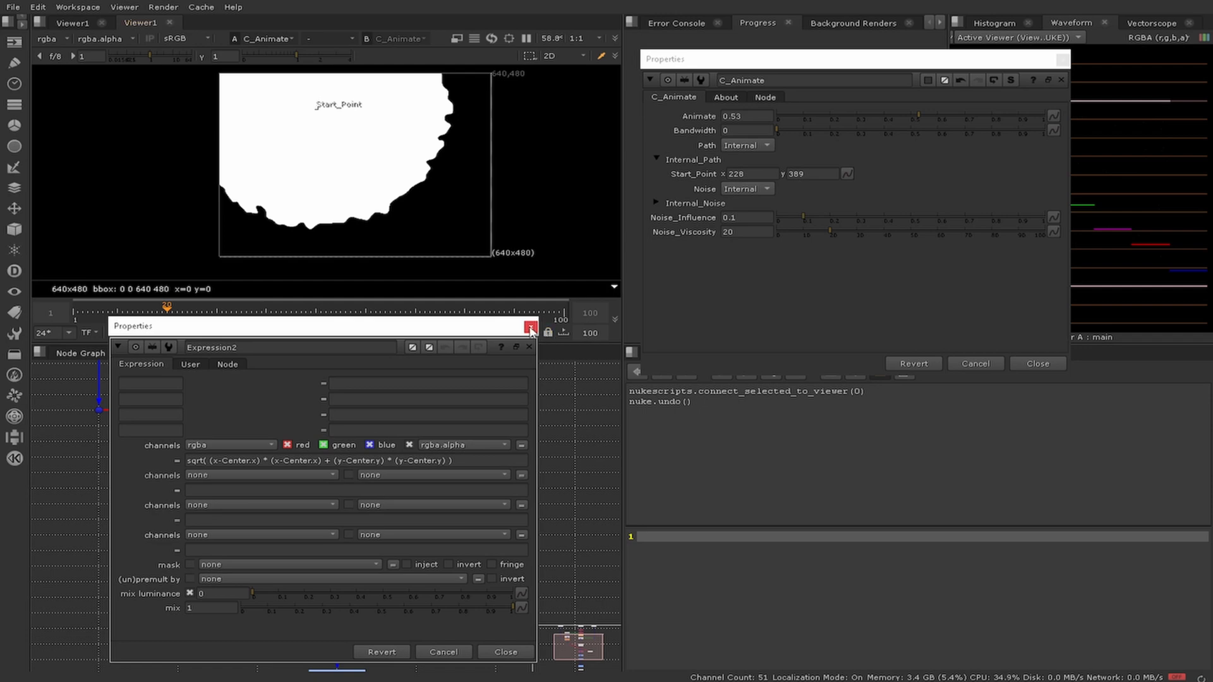
pyautogui.click(531, 328)
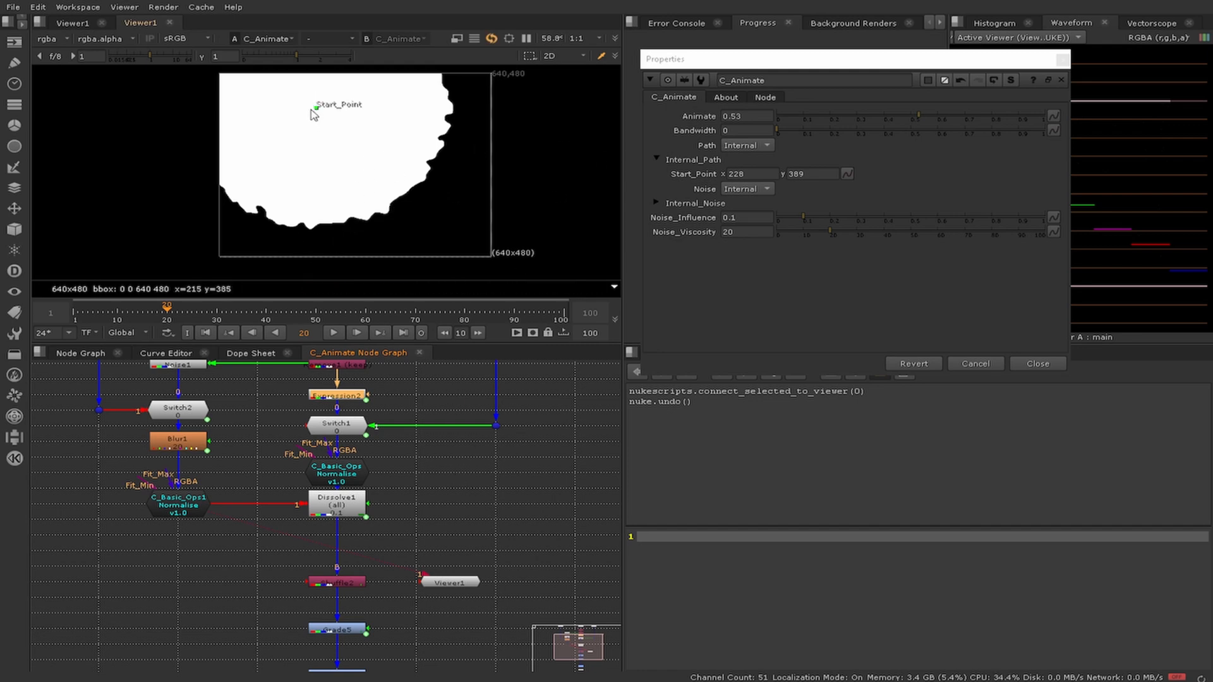
# Step: Move the Start_Point to about x 383, y 241 and locate the C_Basic_Ops Normalise node that follows Switch1
pyautogui.moveTo(311, 110); pyautogui.dragTo(377, 165)
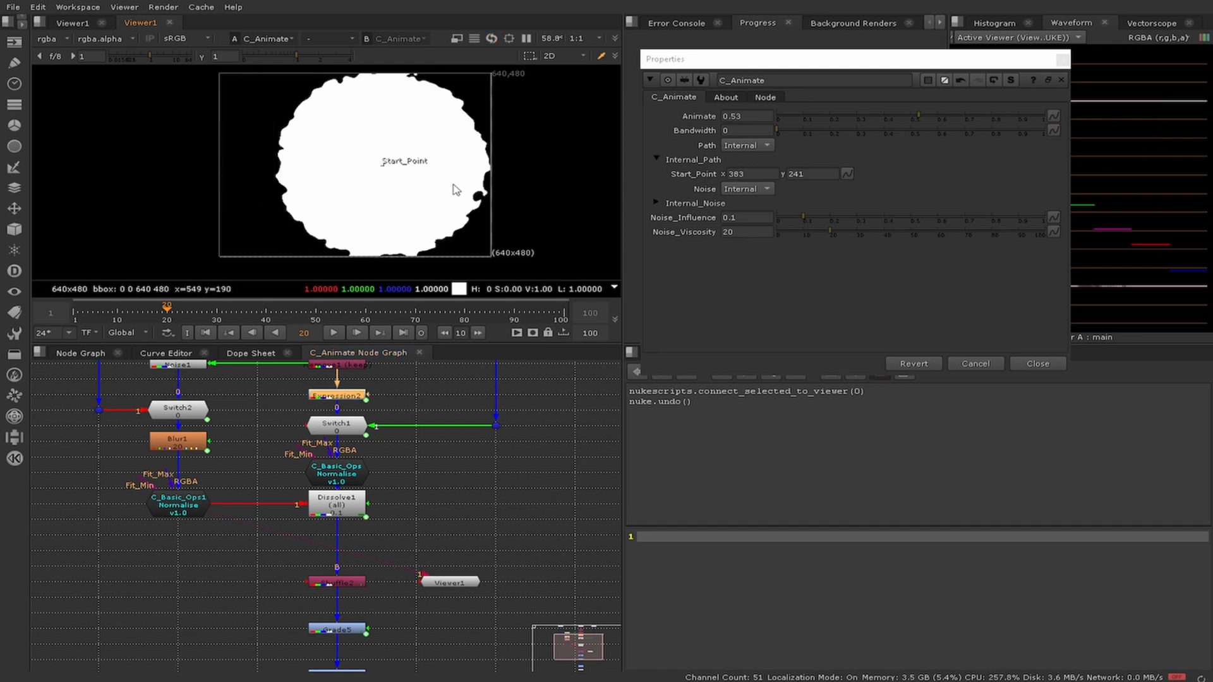
pyautogui.scroll(-2, 455, 188)
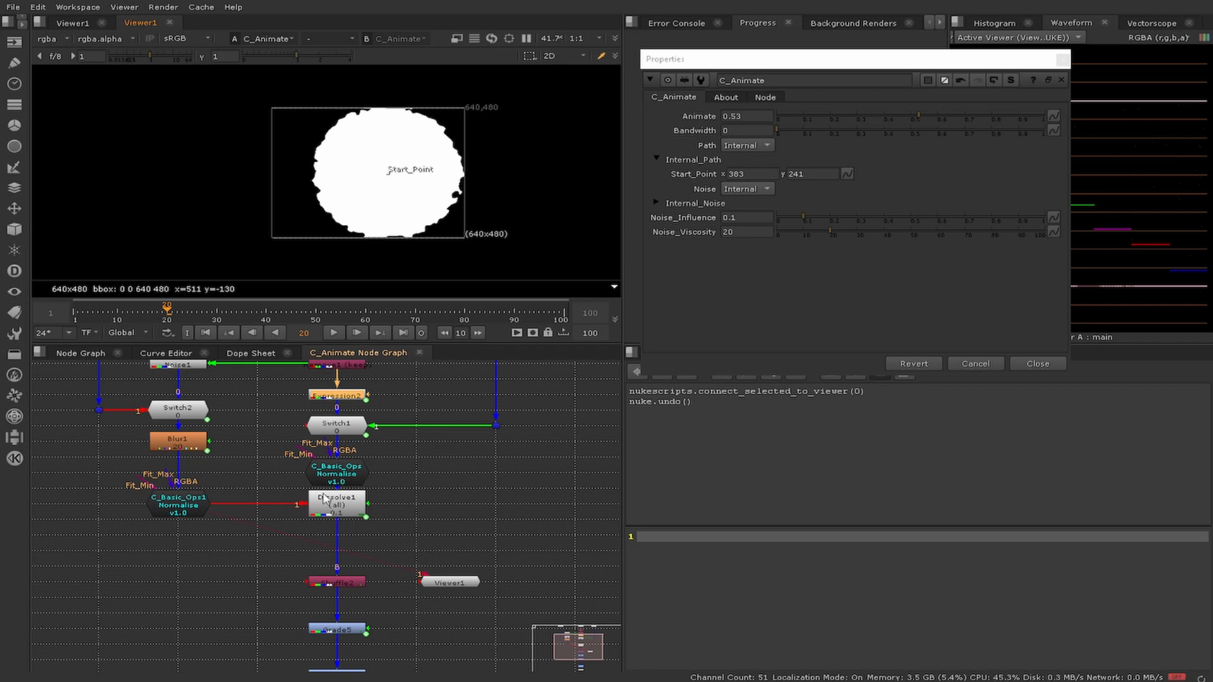
pyautogui.click(338, 480)
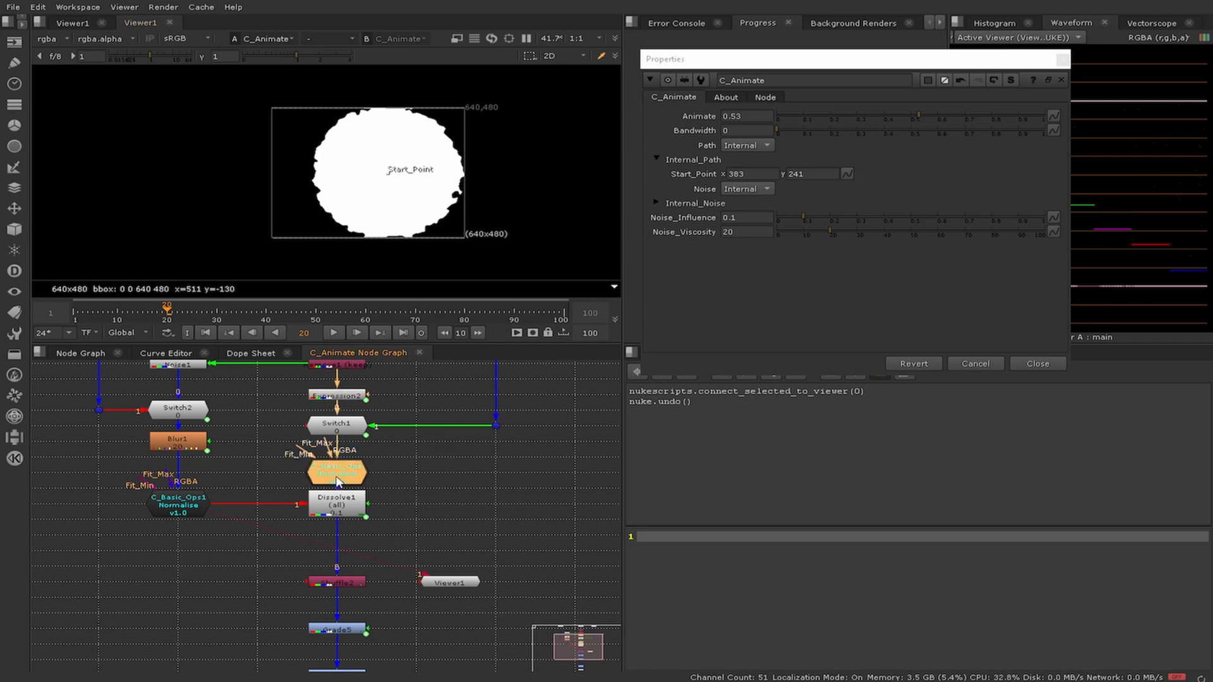
pyautogui.click(531, 488)
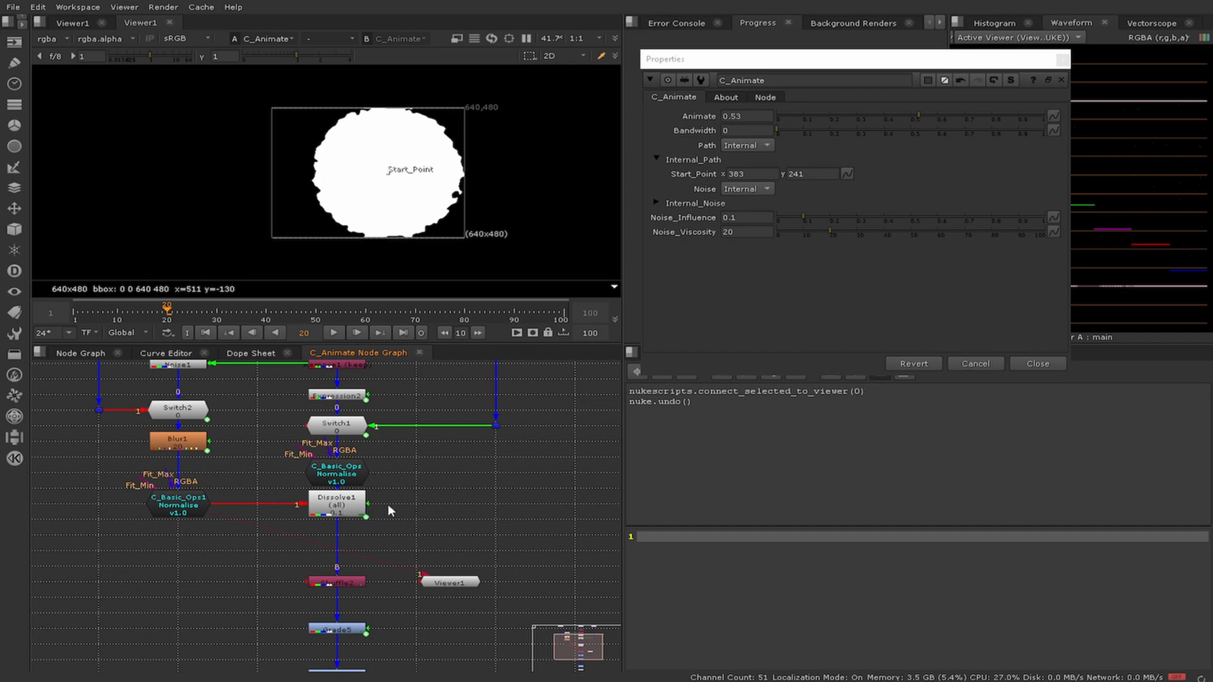
# Step: Raise Noise_Influence through 0.205, 0.28 and 0.46 to 0.615 while checking the which value of the Dissolve1 node
pyautogui.click(830, 220)
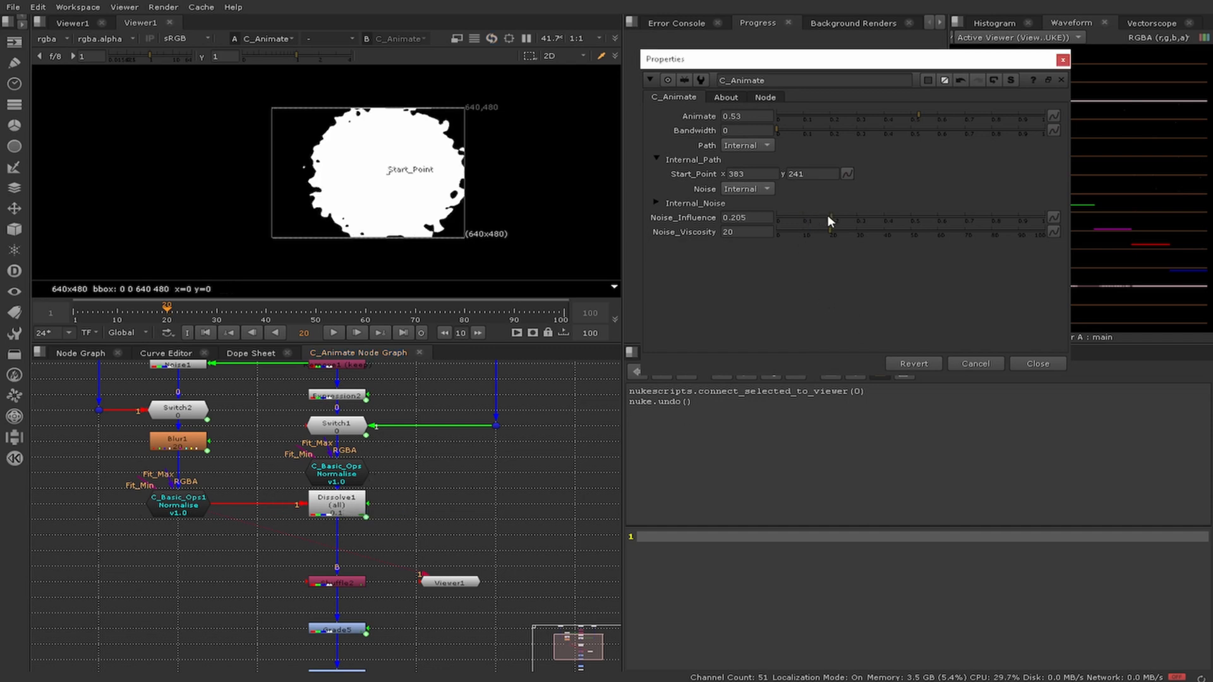
pyautogui.click(857, 218)
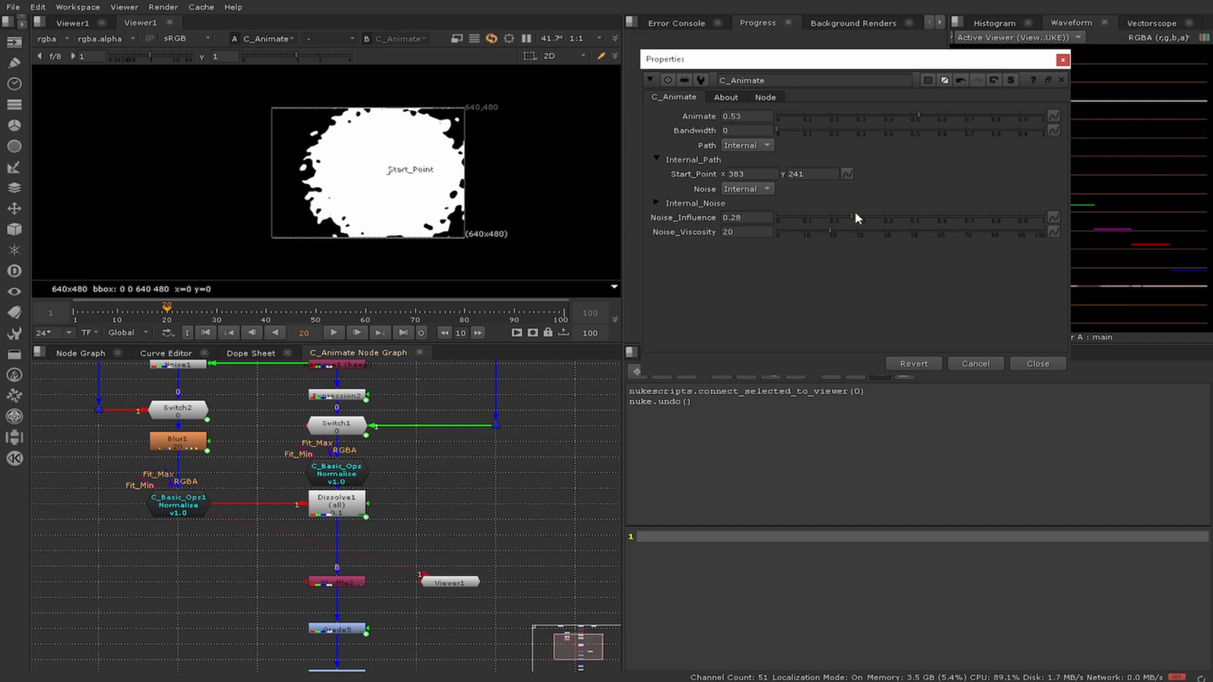
pyautogui.doubleClick(337, 503)
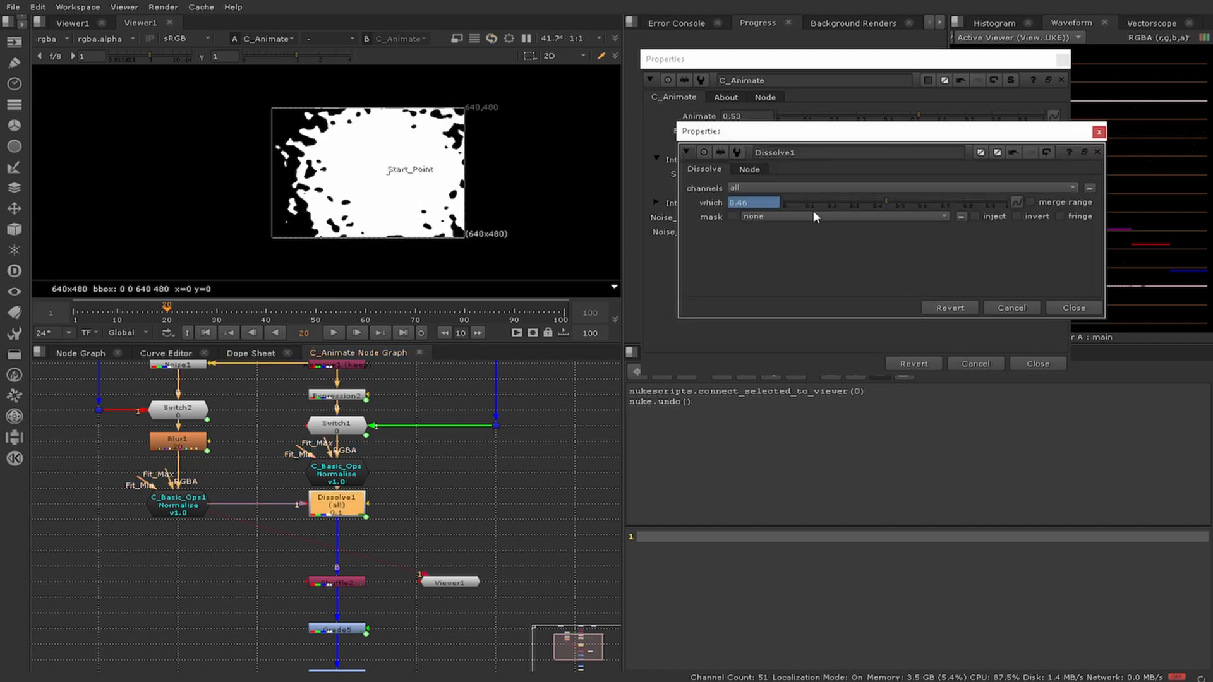
pyautogui.moveTo(919, 132); pyautogui.dragTo(865, 309)
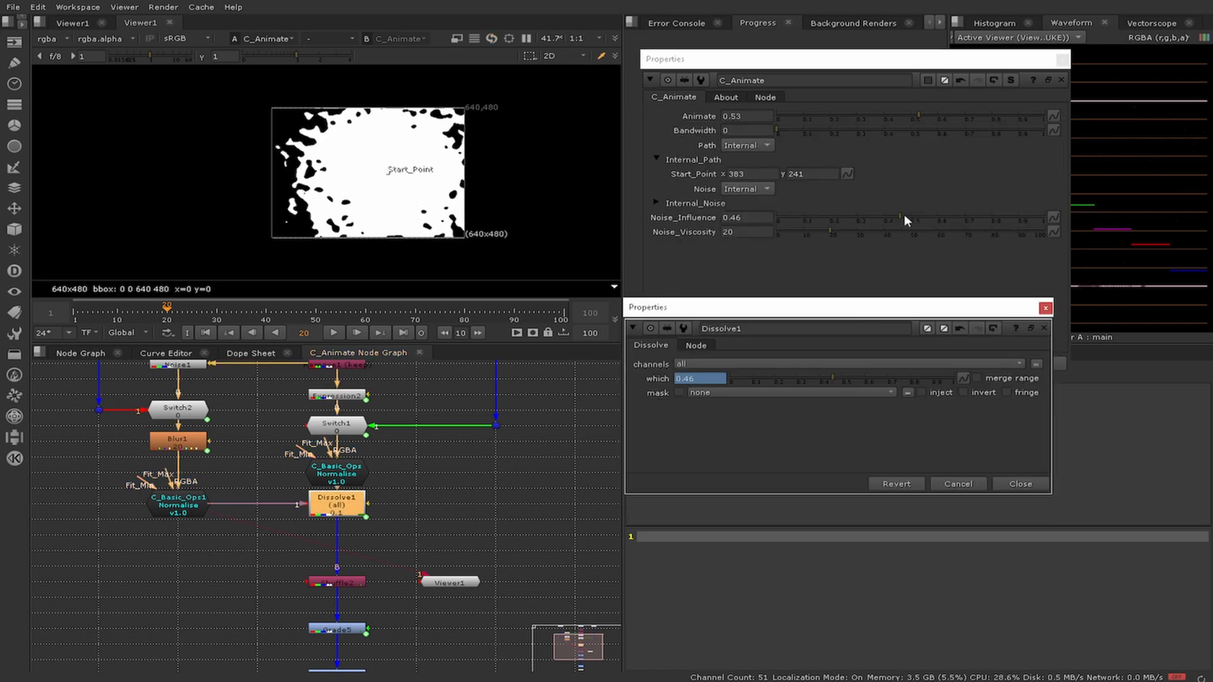
pyautogui.moveTo(905, 215); pyautogui.dragTo(946, 214)
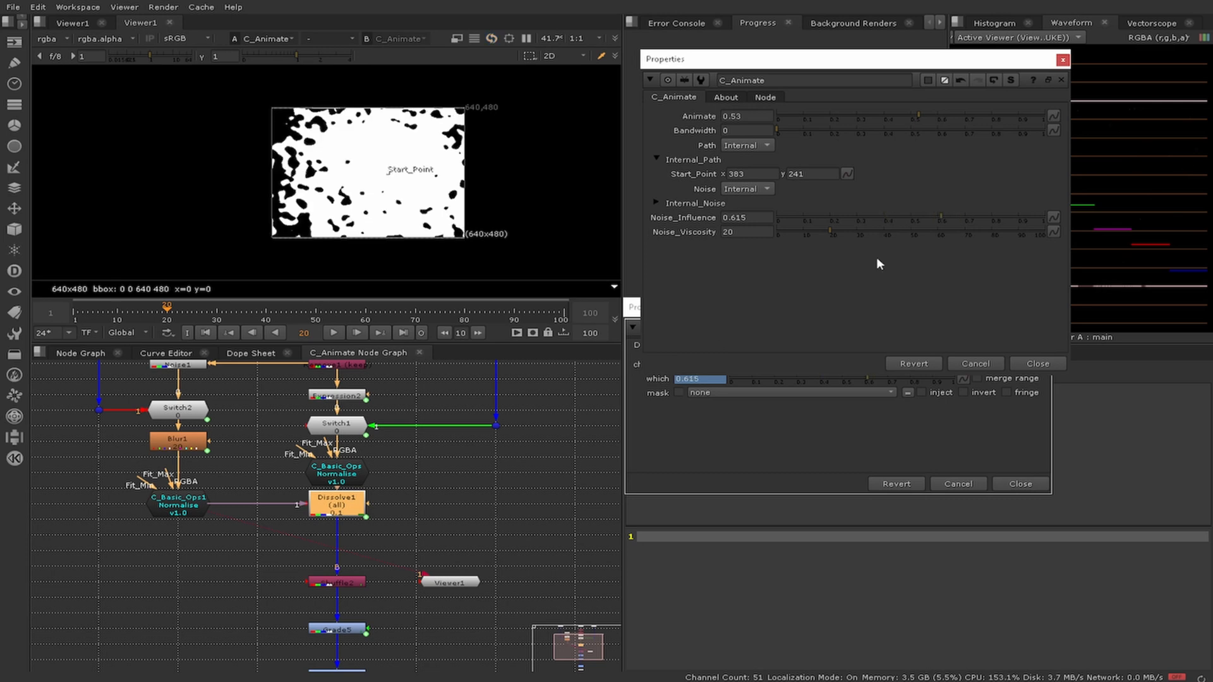
pyautogui.click(1011, 485)
pyautogui.click(443, 551)
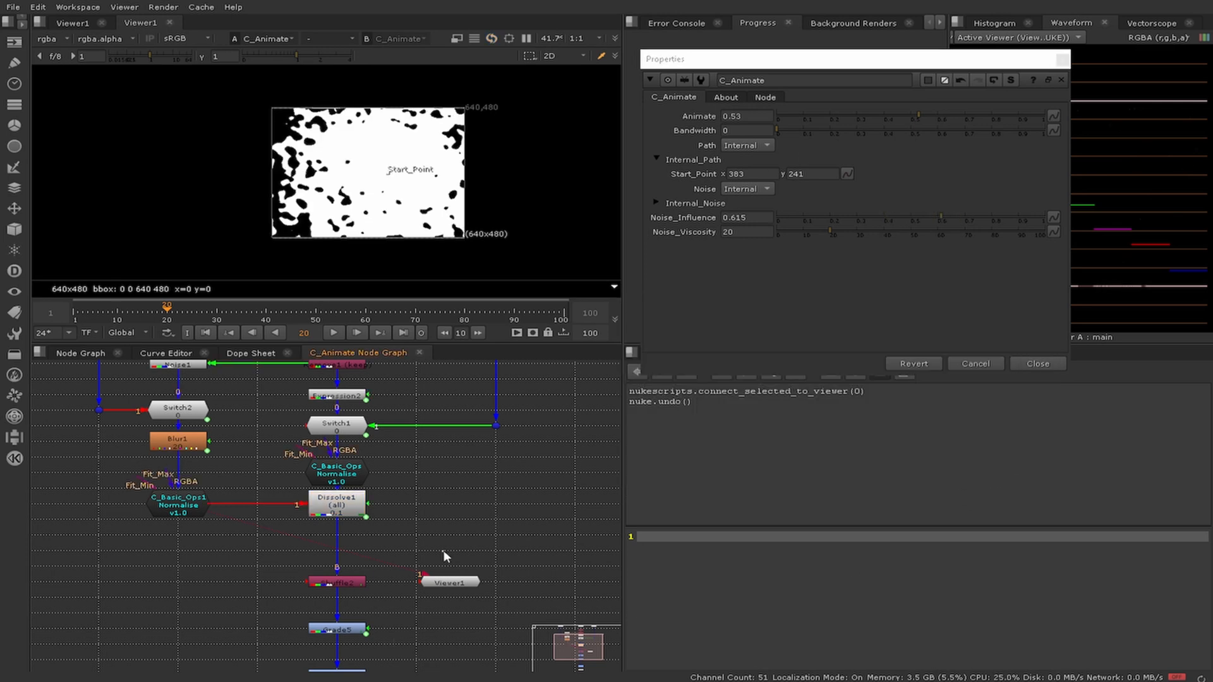
# Step: Examine the lower part of the internal node chain and view the outputs of Dissolve1 and Shuffle2
pyautogui.moveTo(466, 575); pyautogui.dragTo(466, 388, button='middle')
pyautogui.scroll(1, 387, 444)
pyautogui.moveTo(374, 428); pyautogui.dragTo(364, 520, button='middle')
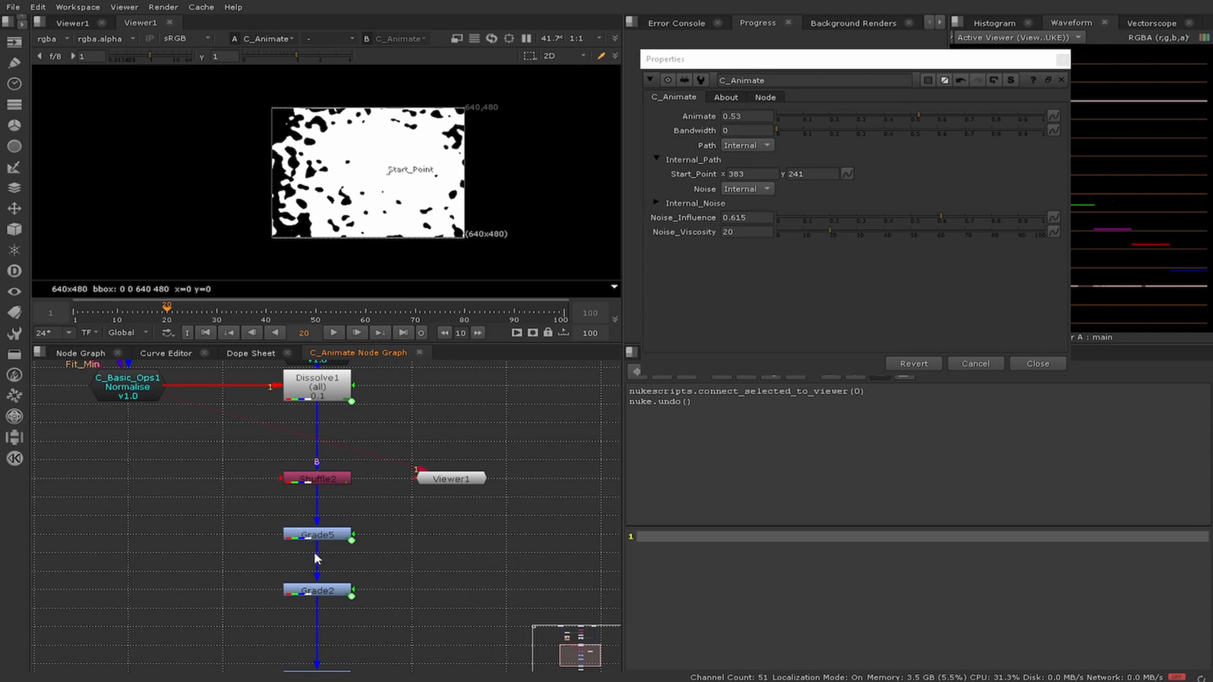
pyautogui.scroll(-1, 314, 552)
pyautogui.moveTo(343, 562); pyautogui.dragTo(369, 469, button='middle')
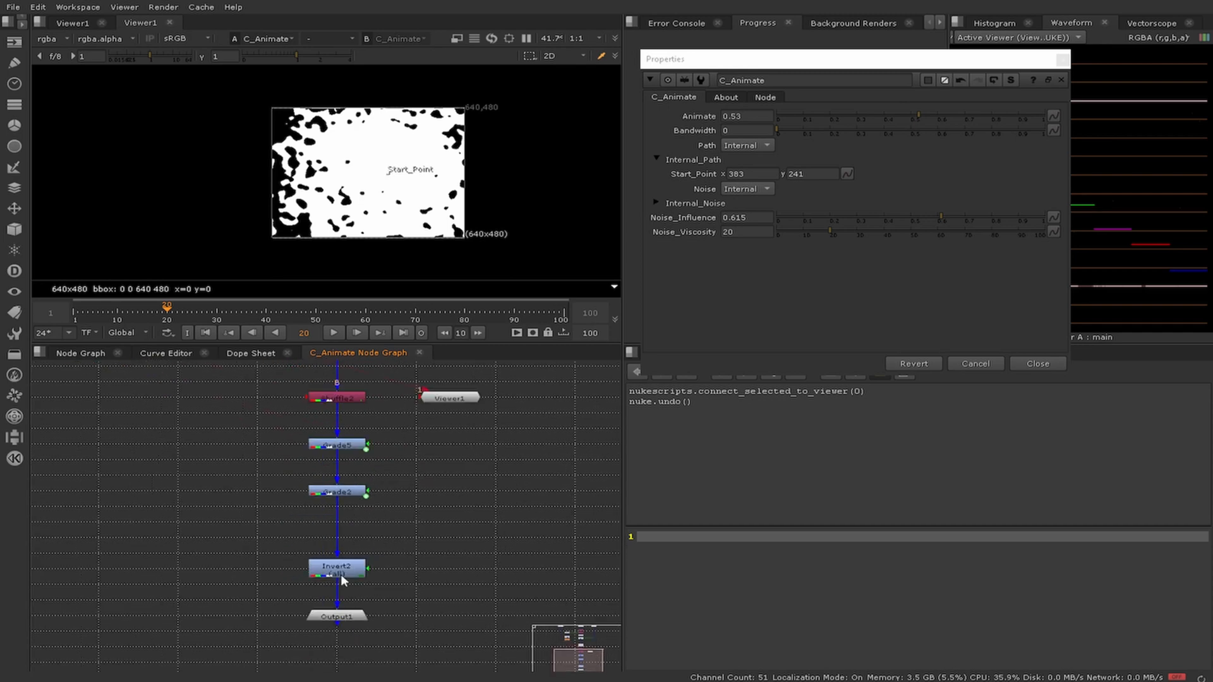
pyautogui.moveTo(394, 401); pyautogui.dragTo(379, 512, button='middle')
pyautogui.click(325, 432)
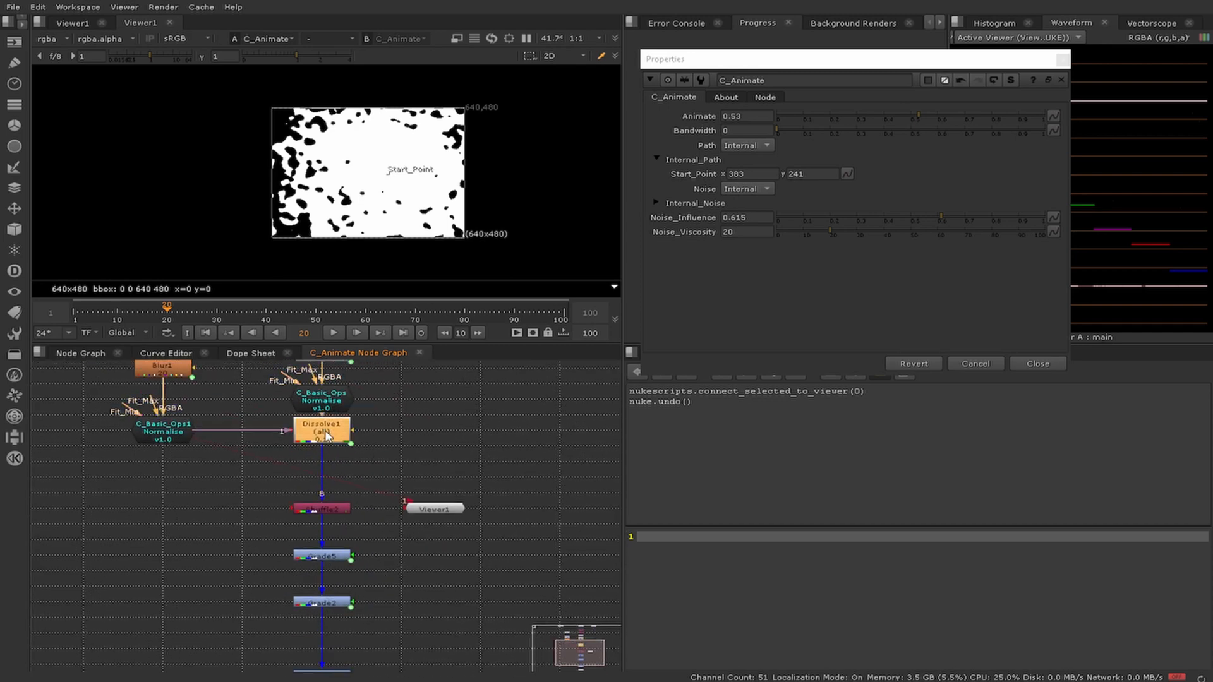
pyautogui.press('1')
pyautogui.click(326, 509)
pyautogui.press('1')
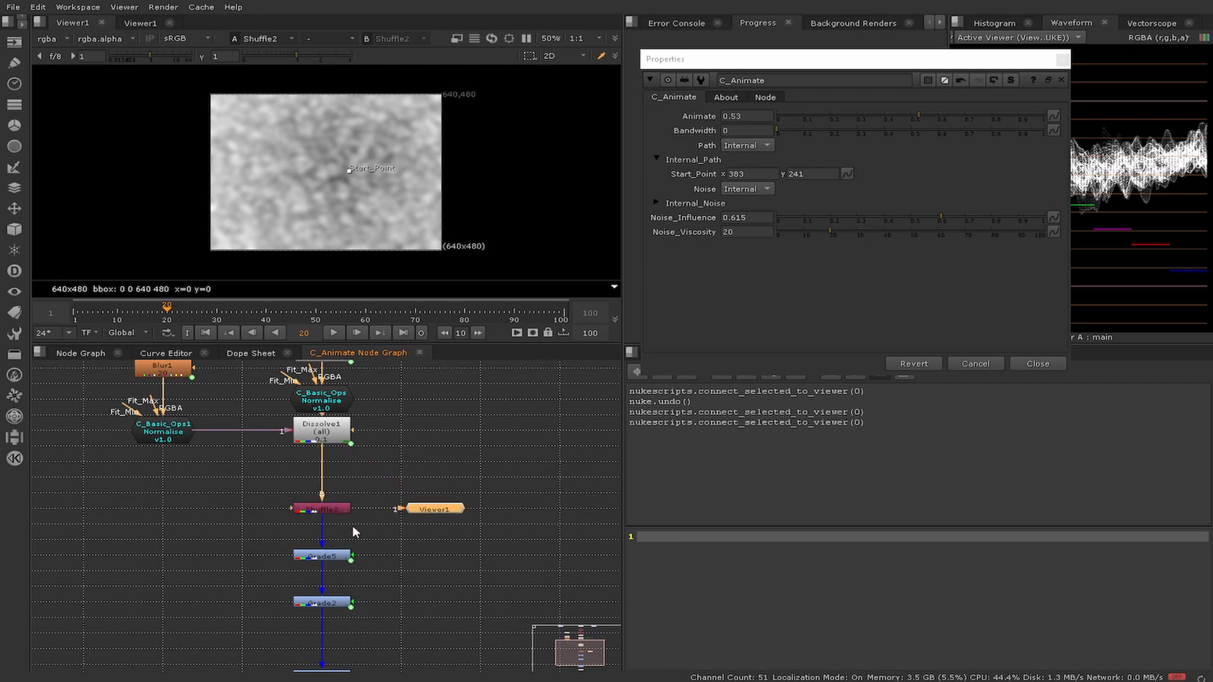
# Step: Set Animate to 0, view the output of Grade5 and inspect that node's grade settings
pyautogui.click(325, 559)
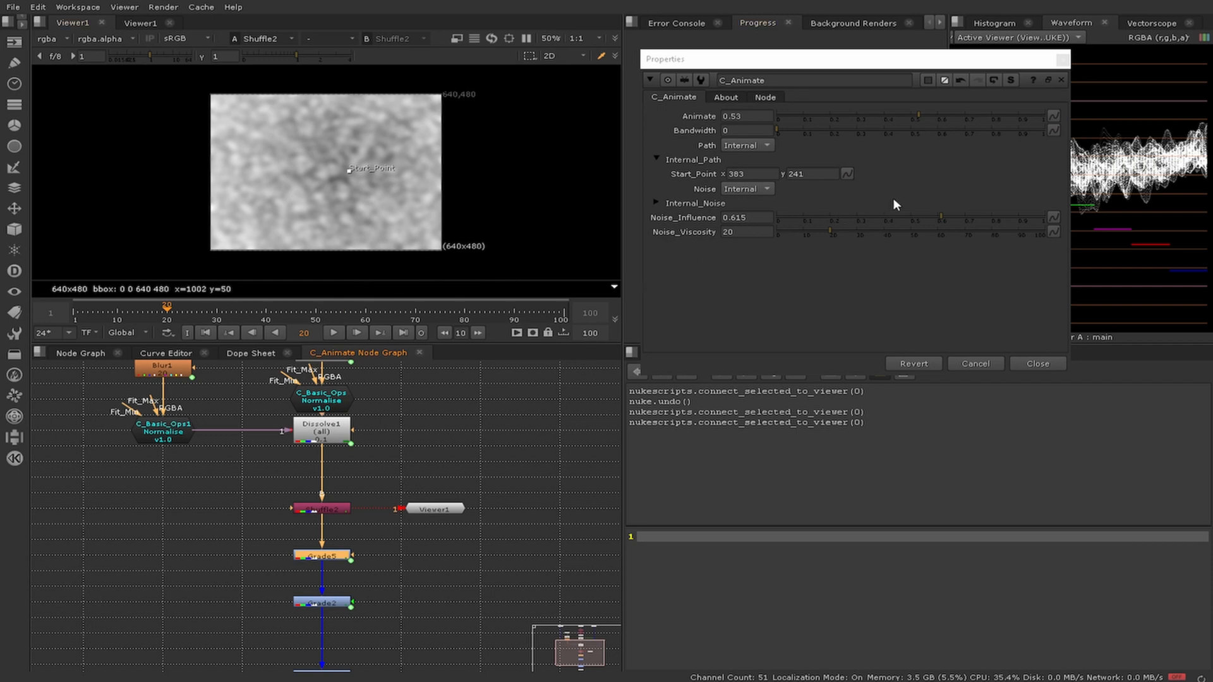
pyautogui.moveTo(917, 116); pyautogui.dragTo(793, 126)
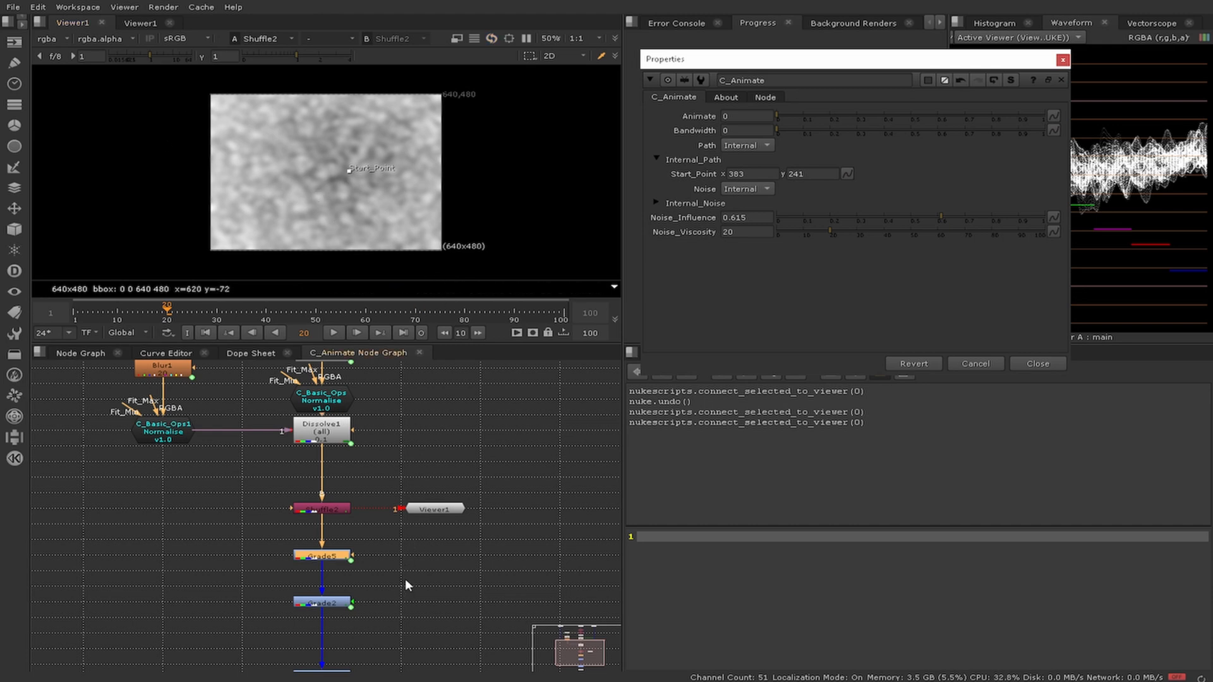
pyautogui.press('1')
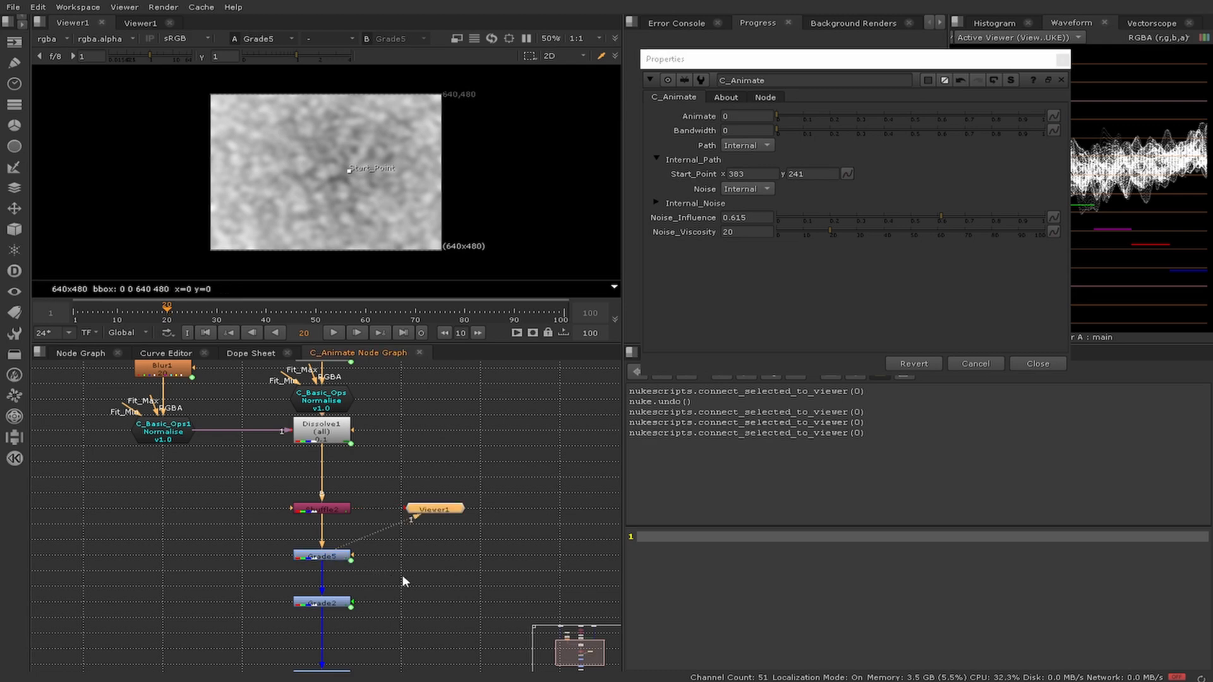
pyautogui.doubleClick(328, 556)
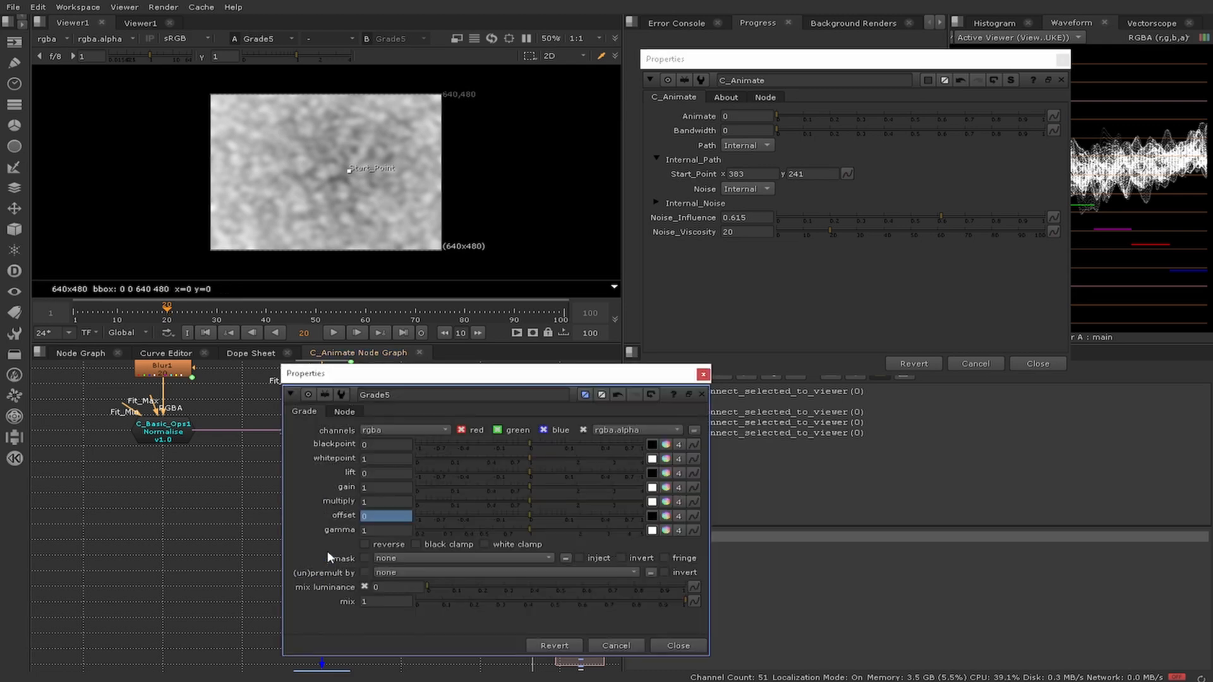
pyautogui.click(678, 645)
# Step: View the output of Grade2 with its settings open while changing Animate to 0.545 and back down to 0.435
pyautogui.click(323, 602)
pyautogui.press('1')
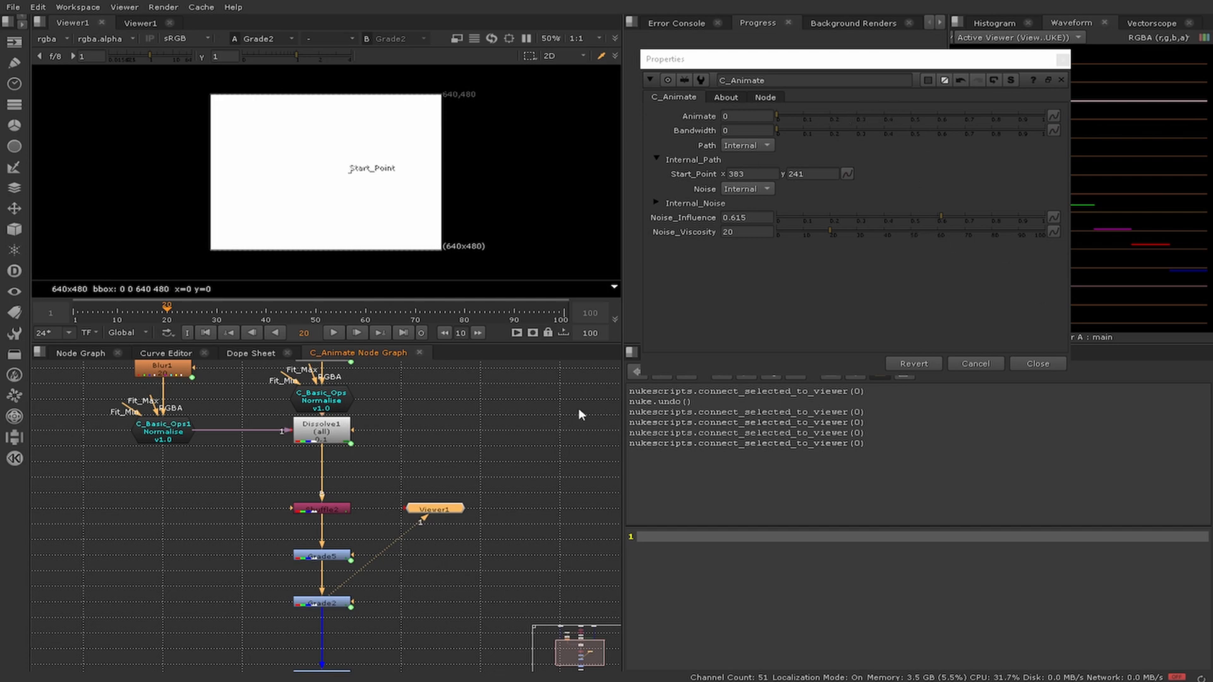
pyautogui.doubleClick(322, 602)
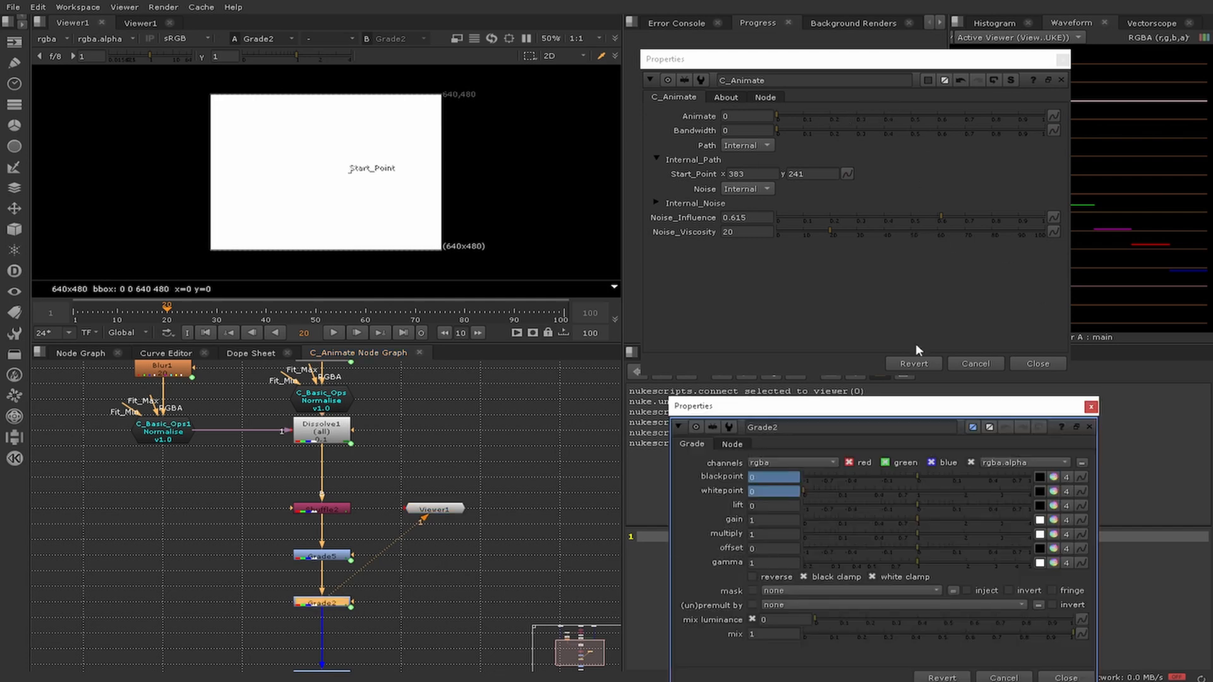
pyautogui.moveTo(795, 115); pyautogui.dragTo(922, 115)
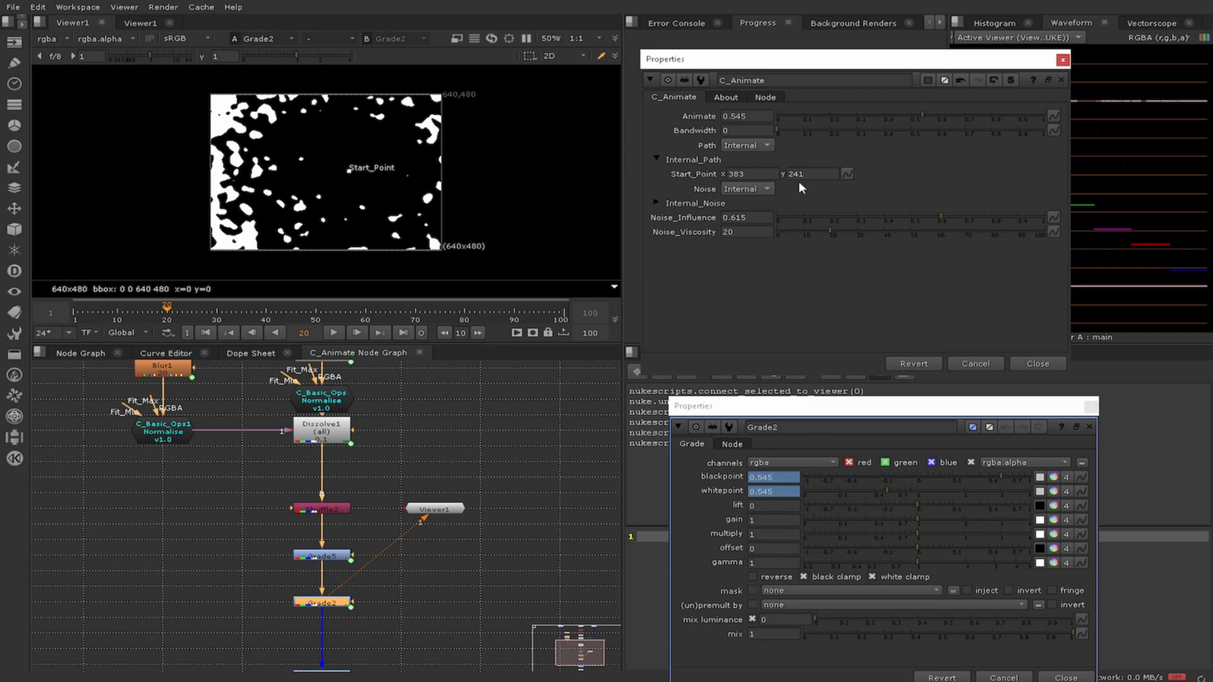
pyautogui.moveTo(938, 117); pyautogui.dragTo(892, 122)
# Step: Try a Bandwidth of 0.225 while comparing the Grade5 offset with the Grade2 blackpoint and whitepoint, and return Bandwidth to 0
pyautogui.doubleClick(314, 558)
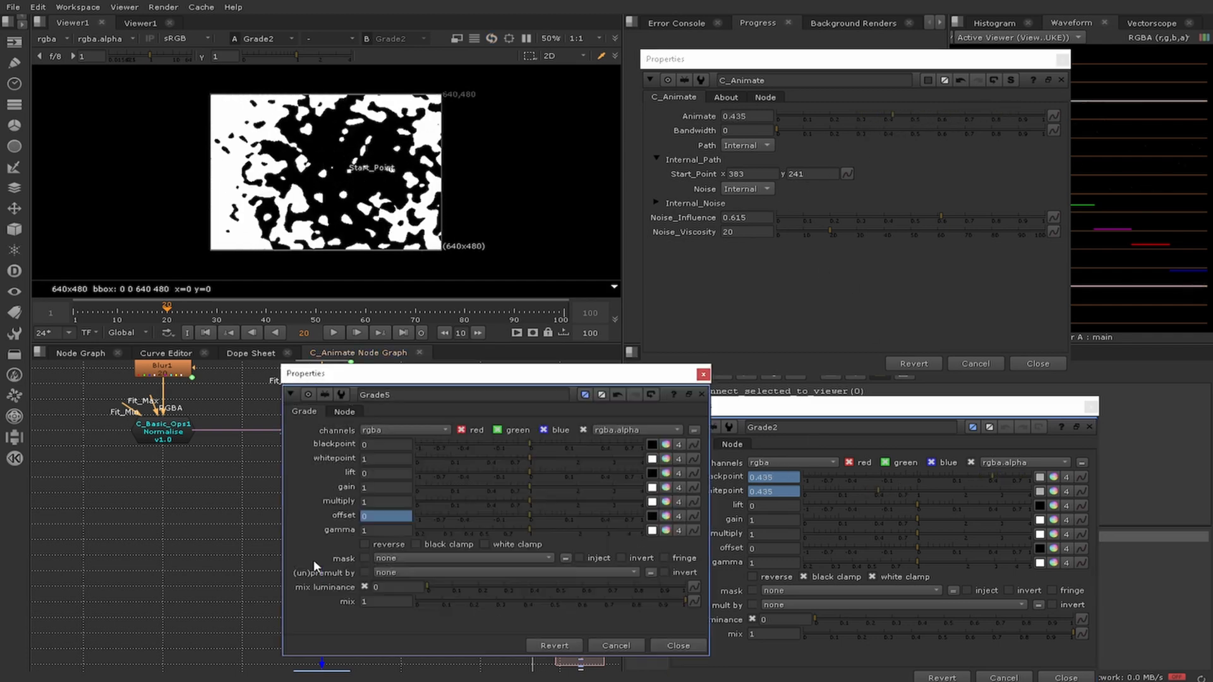
pyautogui.moveTo(832, 130)
pyautogui.mouseDown()
pyautogui.moveTo(850, 124)
pyautogui.moveTo(824, 122)
pyautogui.moveTo(871, 118)
pyautogui.moveTo(771, 105)
pyautogui.moveTo(1057, 112)
pyautogui.moveTo(867, 106)
pyautogui.moveTo(926, 108)
pyautogui.moveTo(772, 128)
pyautogui.moveTo(904, 120)
pyautogui.moveTo(808, 127)
pyautogui.moveTo(834, 127)
pyautogui.mouseUp()
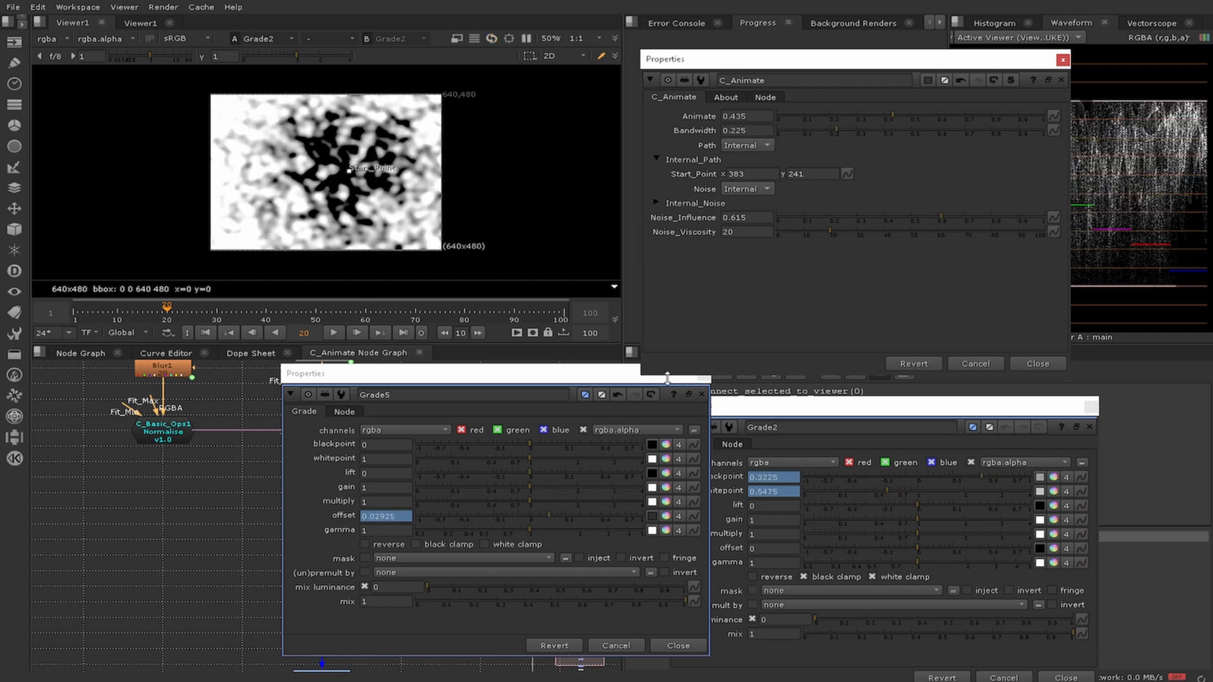
pyautogui.moveTo(603, 374); pyautogui.dragTo(607, 374)
pyautogui.click(706, 375)
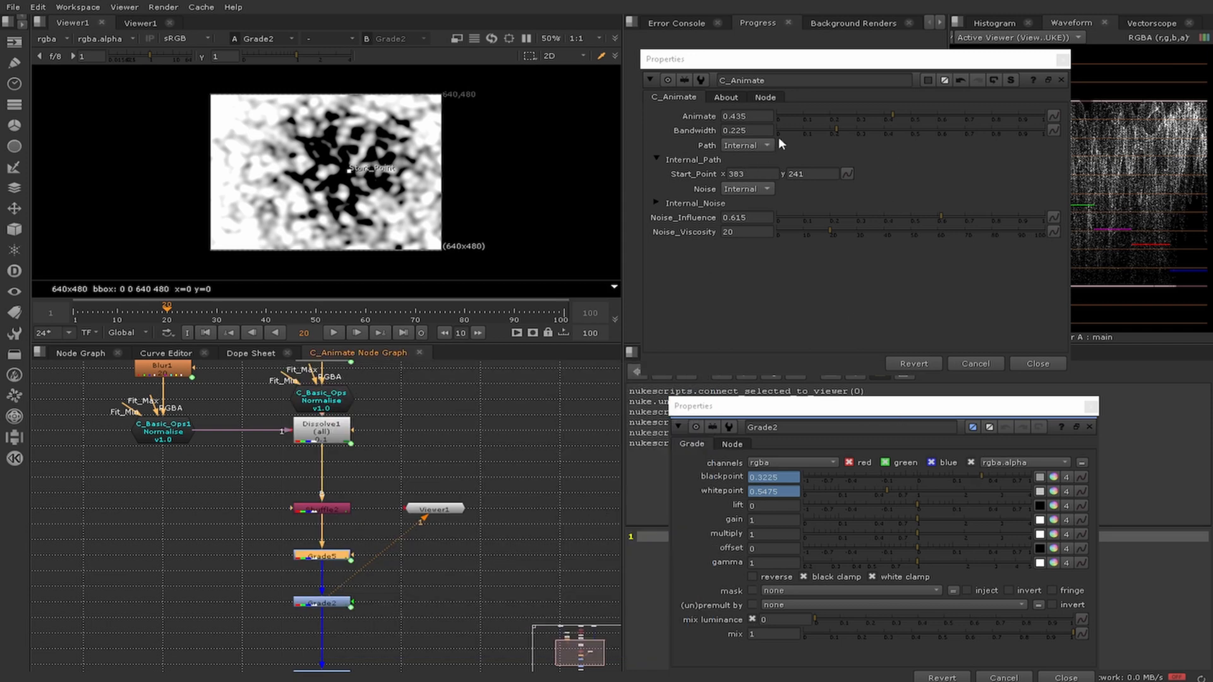
pyautogui.moveTo(816, 129); pyautogui.dragTo(777, 129)
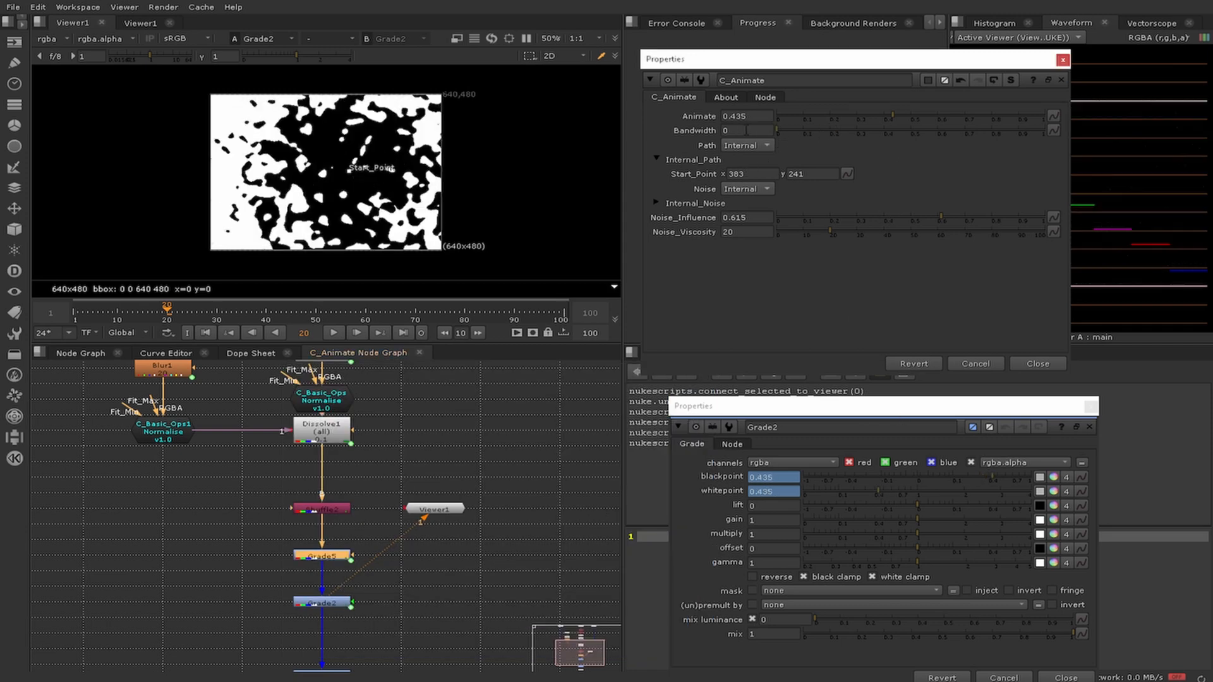
# Step: Reopen the settings of Grade2 and lower C_Animate's Animate value to 0.31
pyautogui.click(1091, 407)
pyautogui.doubleClick(322, 604)
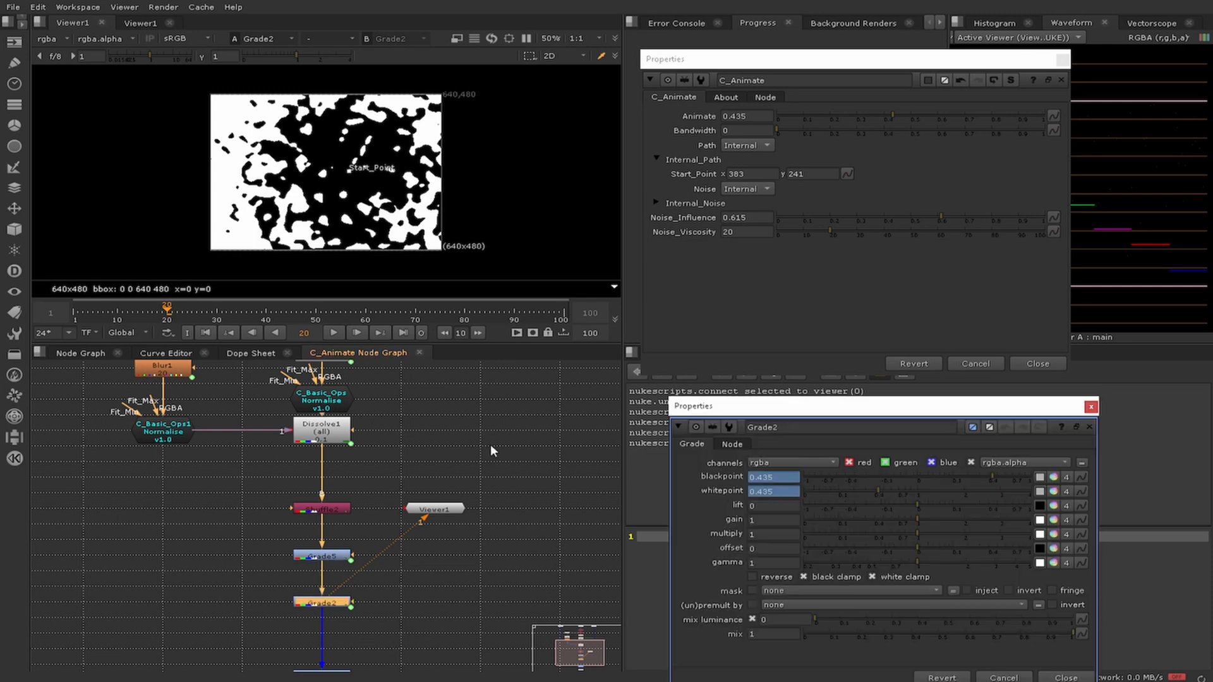
pyautogui.moveTo(893, 112); pyautogui.dragTo(863, 116)
# Step: View the output of Invert2 at the end of the internal chain and close the Grade2 settings
pyautogui.moveTo(500, 530); pyautogui.dragTo(442, 492, button='middle')
pyautogui.click(328, 592)
pyautogui.press('1')
pyautogui.scroll(-2, 425, 490)
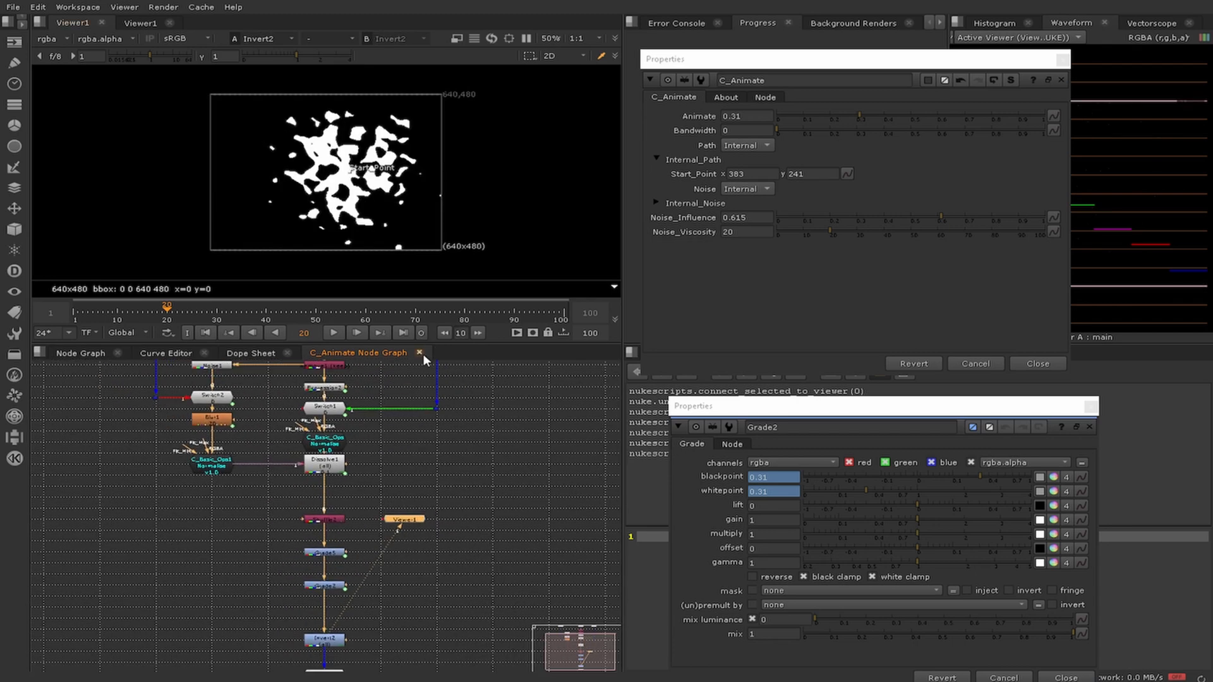
pyautogui.click(1090, 408)
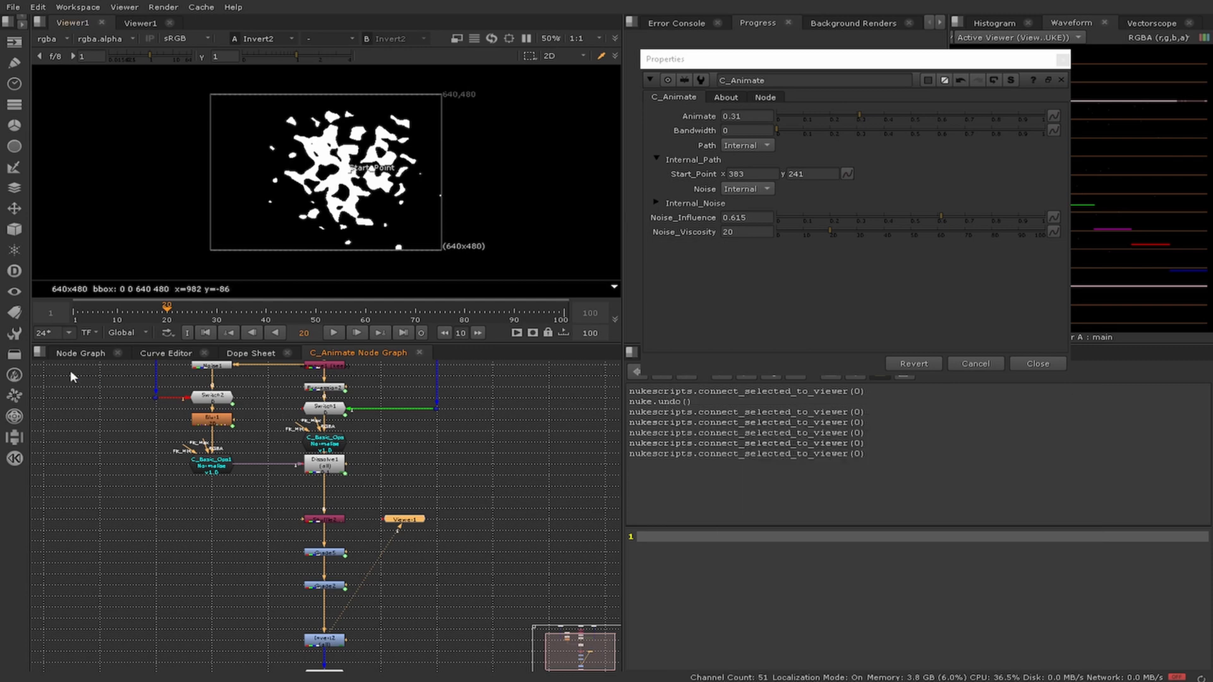
# Step: Close the C_Animate internal node graph and view the C_Animate output, with the Viewer1 node moved further below it
pyautogui.click(420, 353)
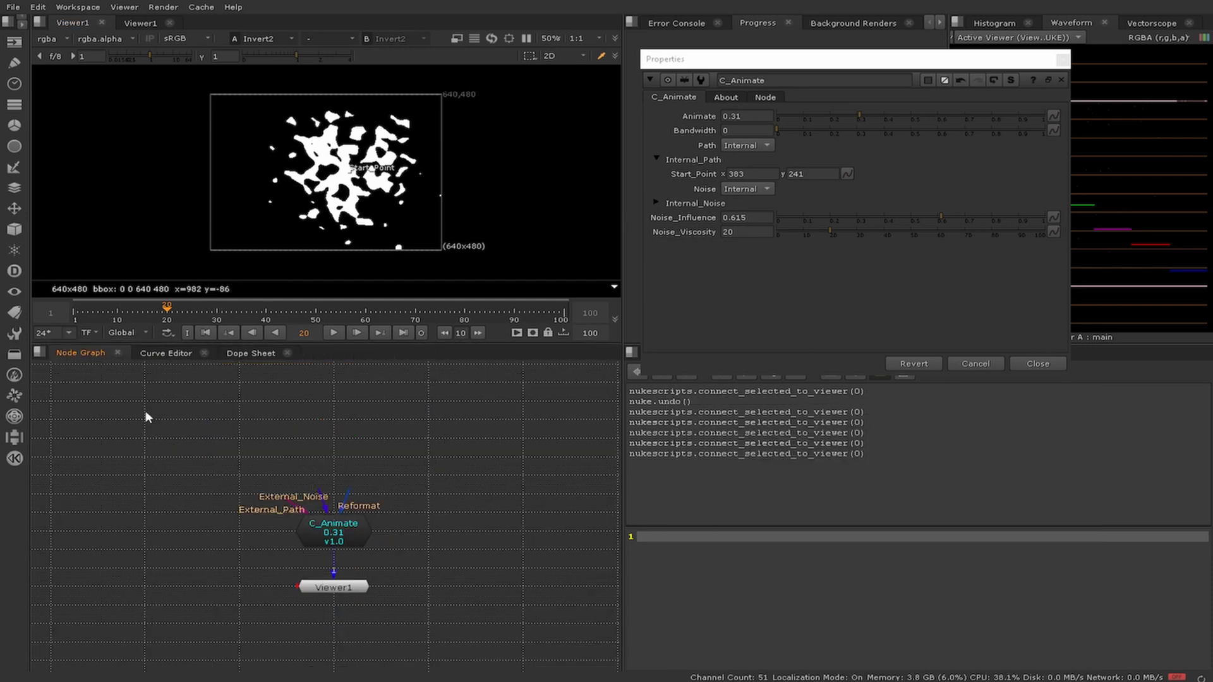
pyautogui.click(334, 532)
pyautogui.press('1')
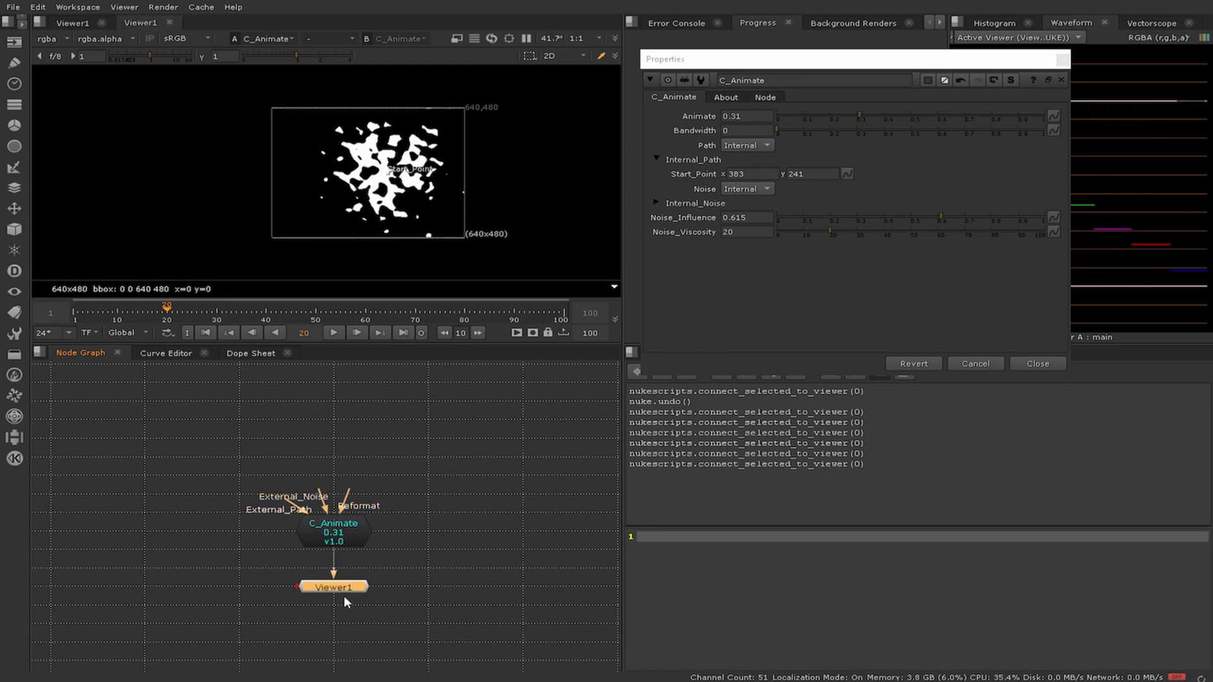
pyautogui.moveTo(342, 597); pyautogui.dragTo(327, 664)
pyautogui.moveTo(381, 368); pyautogui.dragTo(345, 397, button='middle')
# Step: Add a Reformat node above C_Animate and connect C_Animate's Reformat input to it
pyautogui.press('Tab')
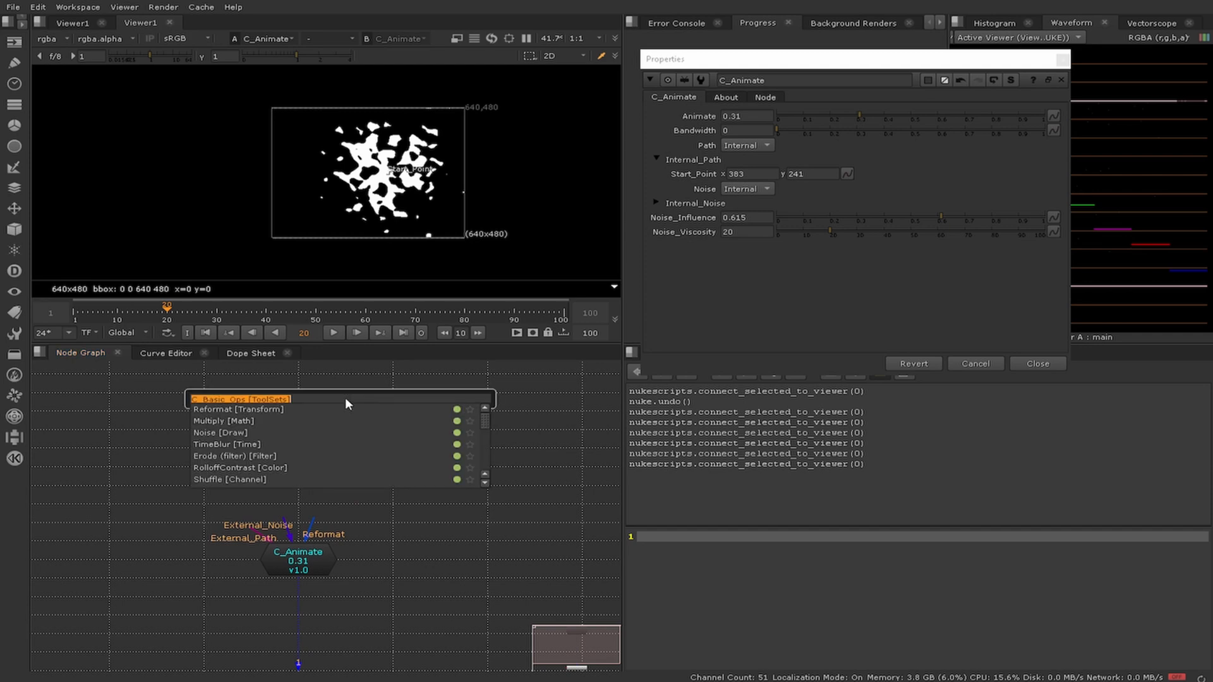
pyautogui.write('ref')
pyautogui.press('Return')
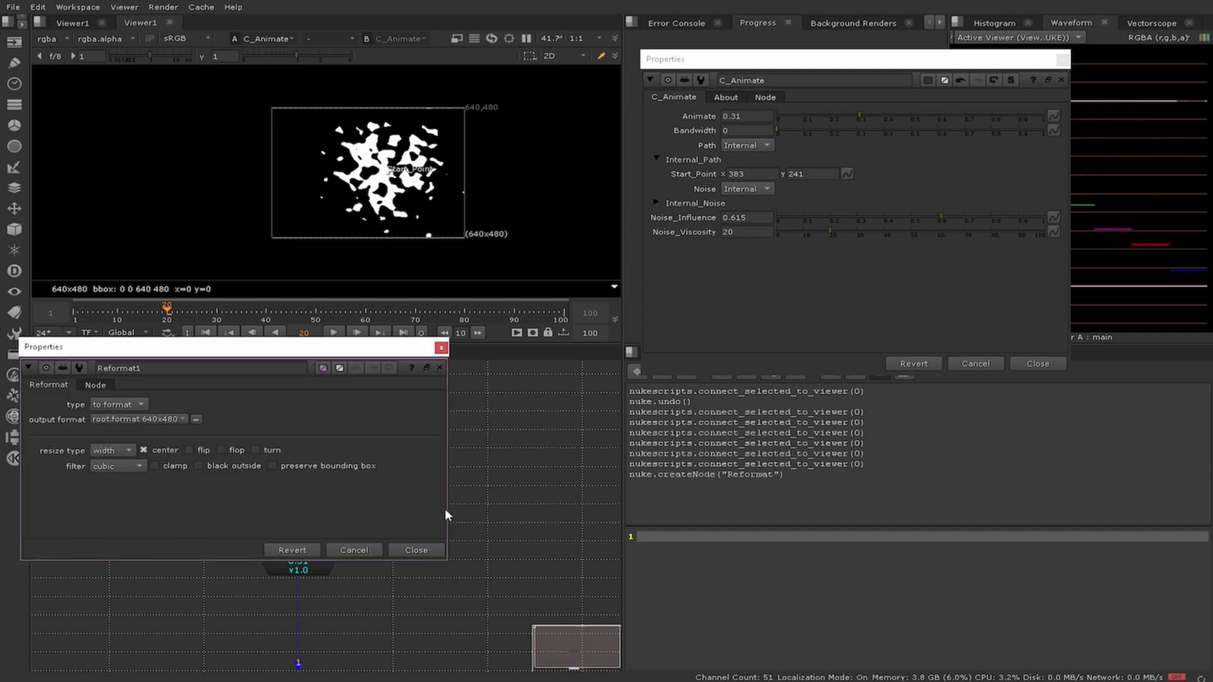
pyautogui.click(431, 543)
pyautogui.moveTo(319, 535); pyautogui.dragTo(317, 412)
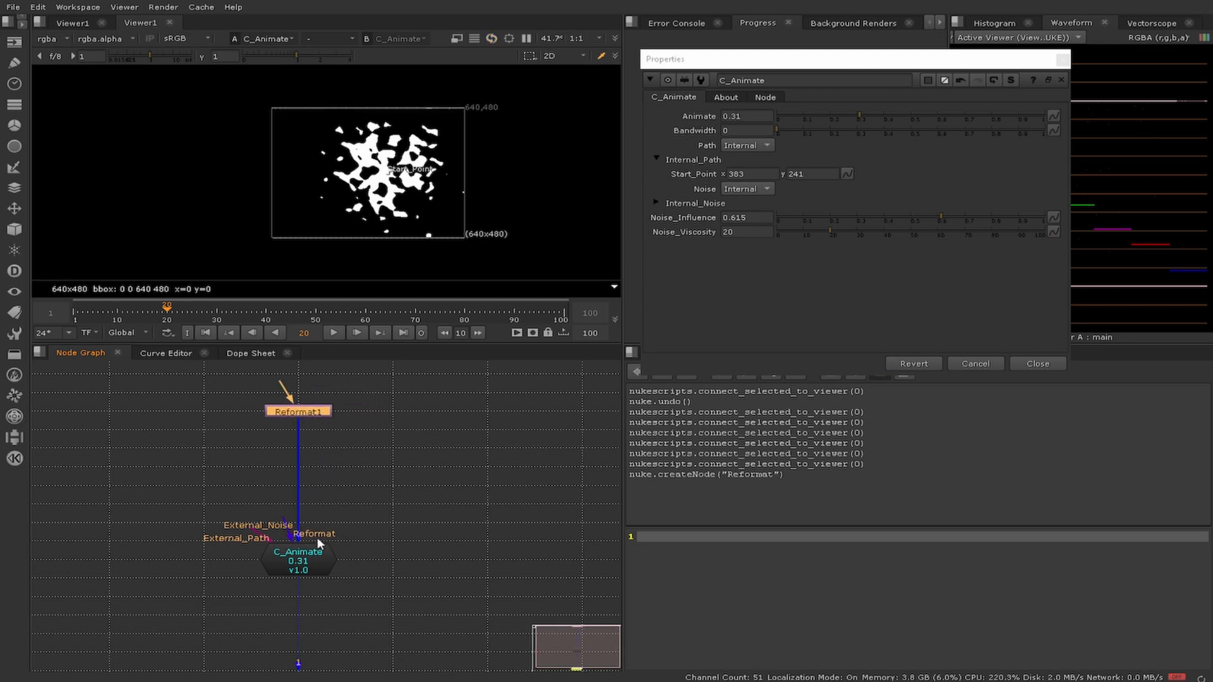
# Step: Set the output format of Reformat1 to 6K_LatLong (6144x3072)
pyautogui.doubleClick(317, 412)
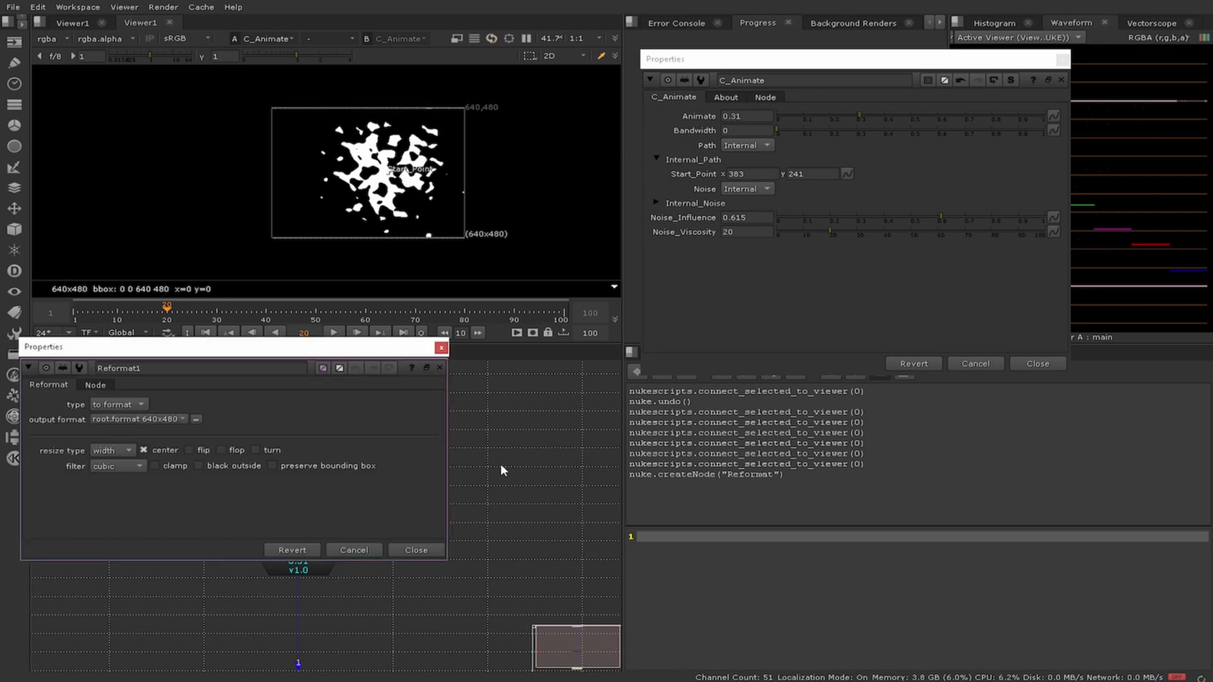
pyautogui.click(147, 419)
pyautogui.click(151, 431)
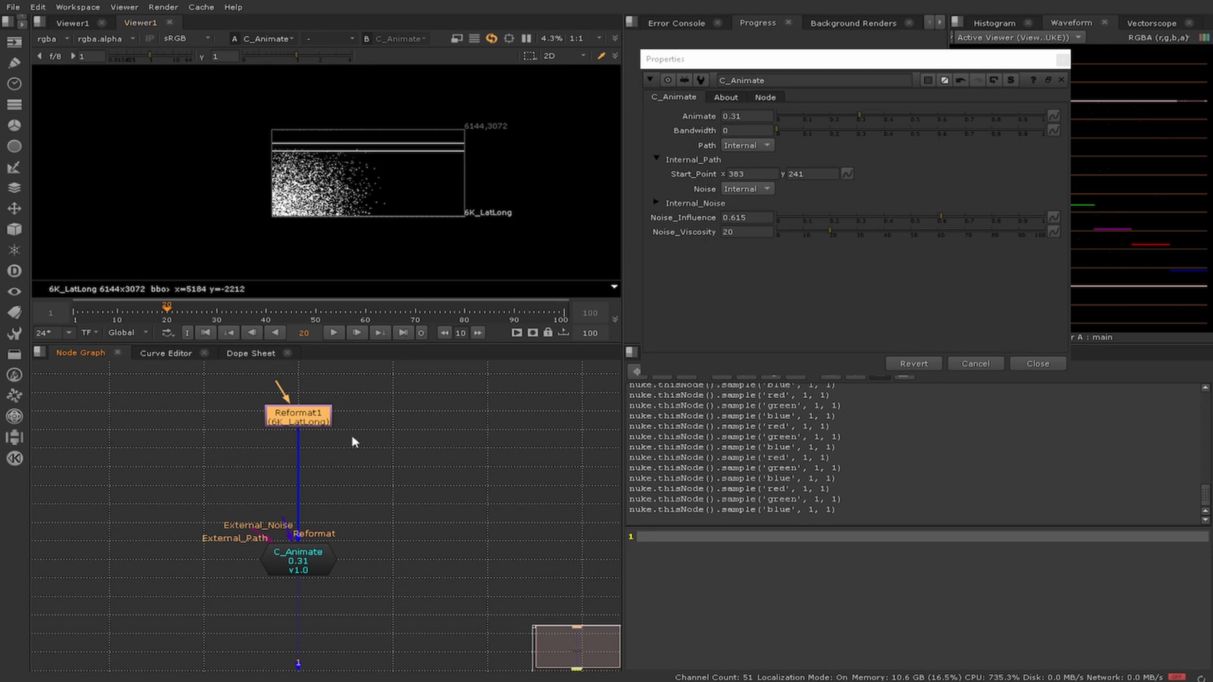
# Step: Change the output format of Reformat1 to HD_1080 (1920x1080)
pyautogui.click(314, 558)
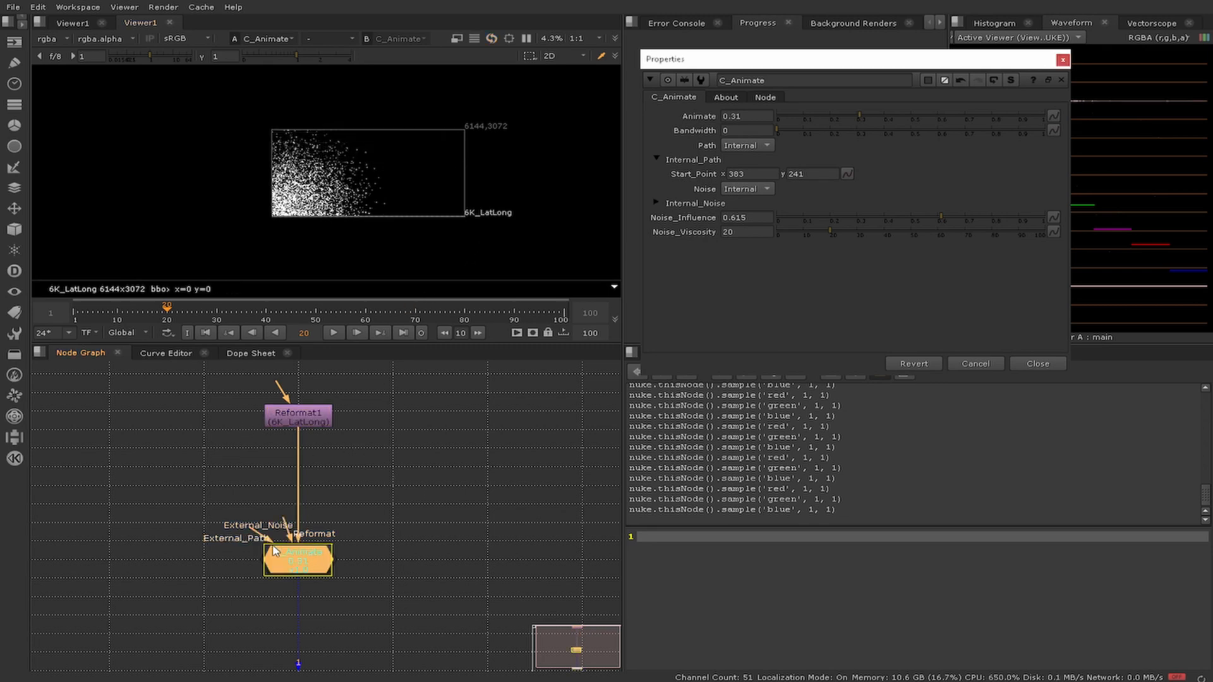
pyautogui.doubleClick(307, 417)
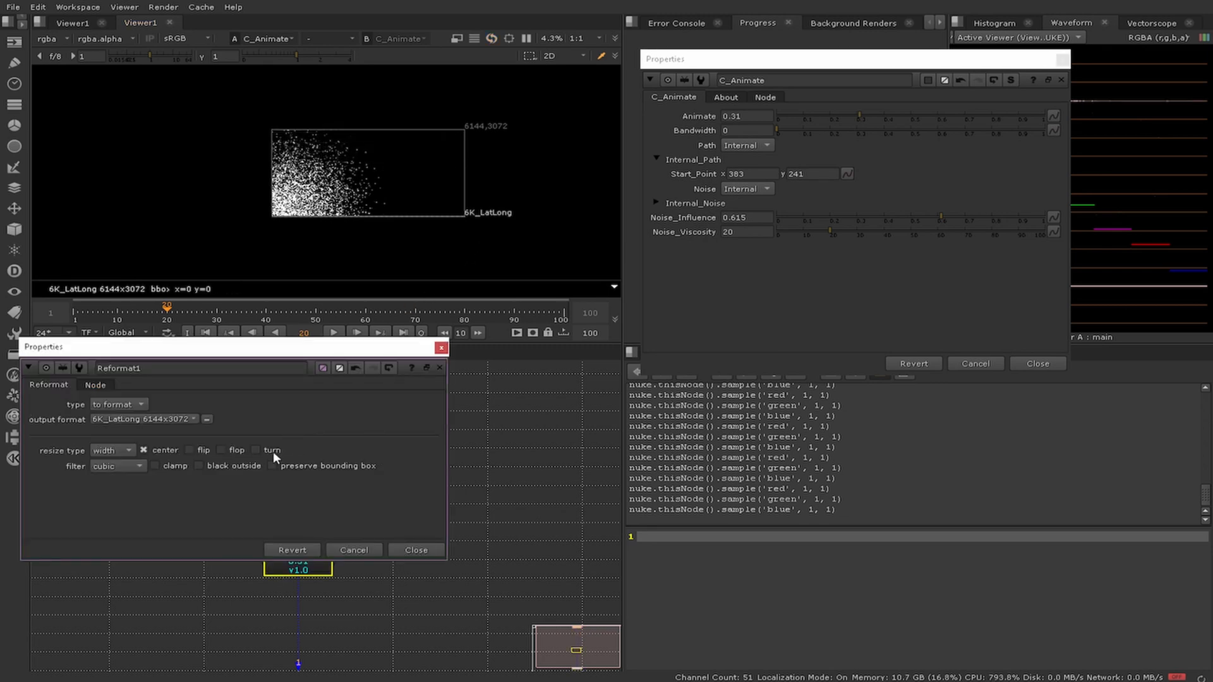
pyautogui.click(154, 422)
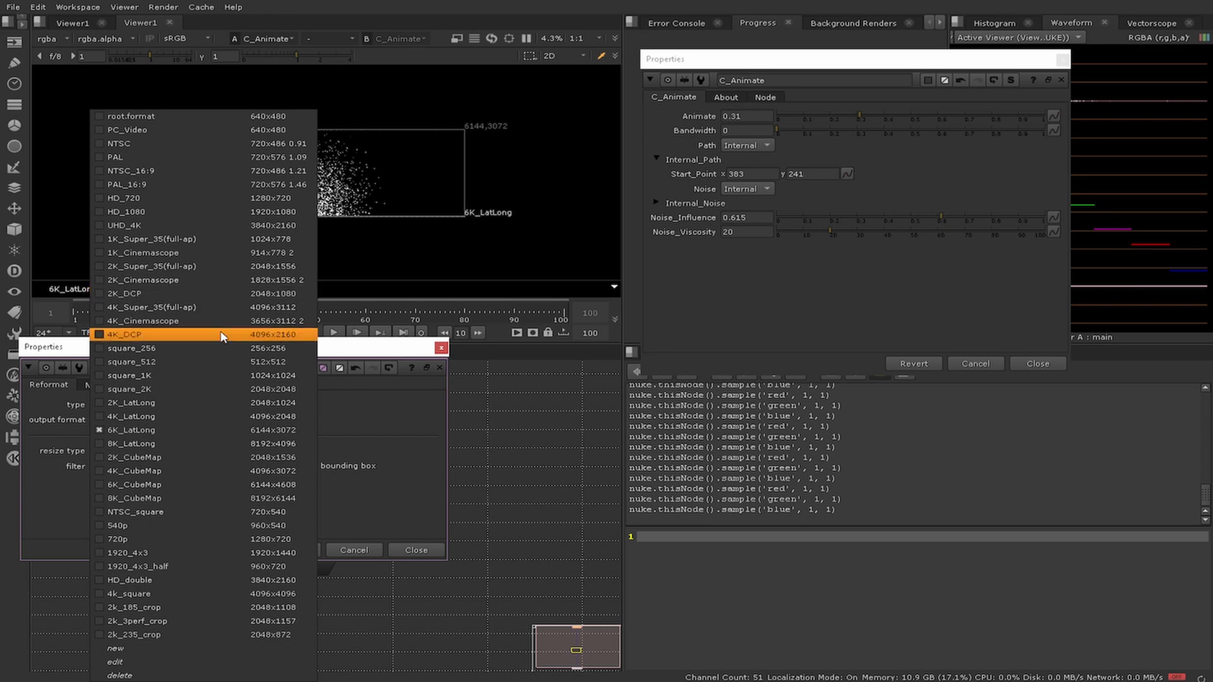
pyautogui.click(214, 211)
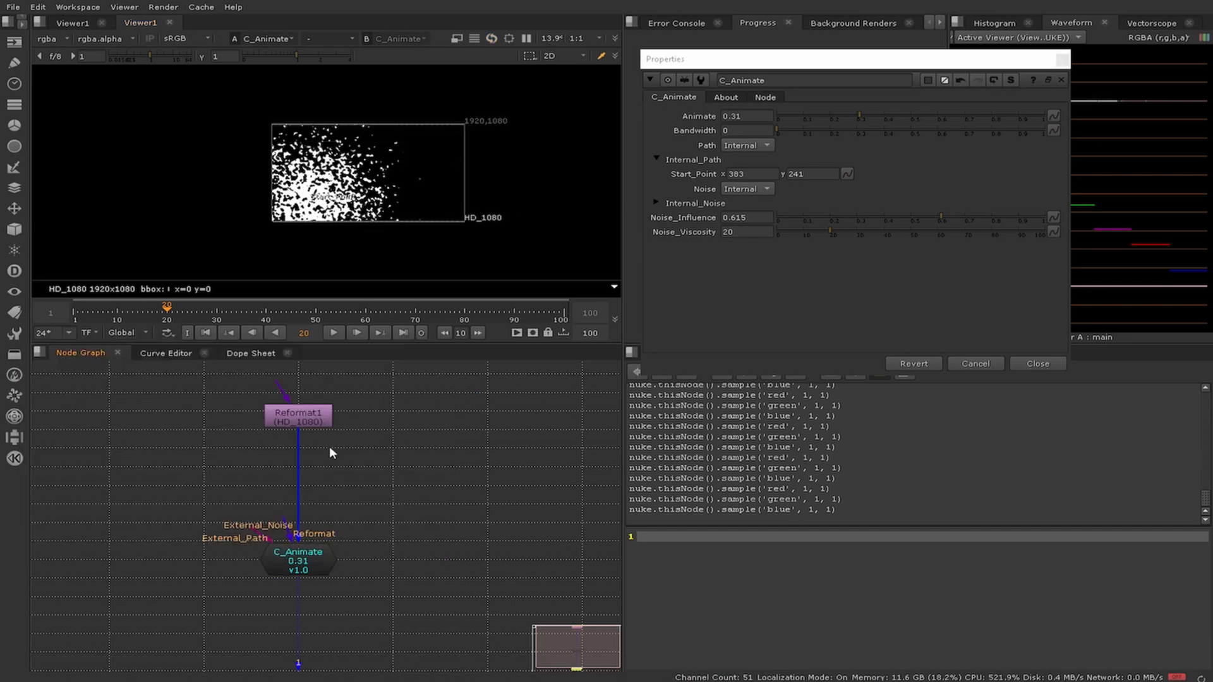
# Step: Disconnect Reformat1 from C_Animate's Reformat input, then reconnect it to compare the output formats
pyautogui.moveTo(302, 448); pyautogui.dragTo(326, 453)
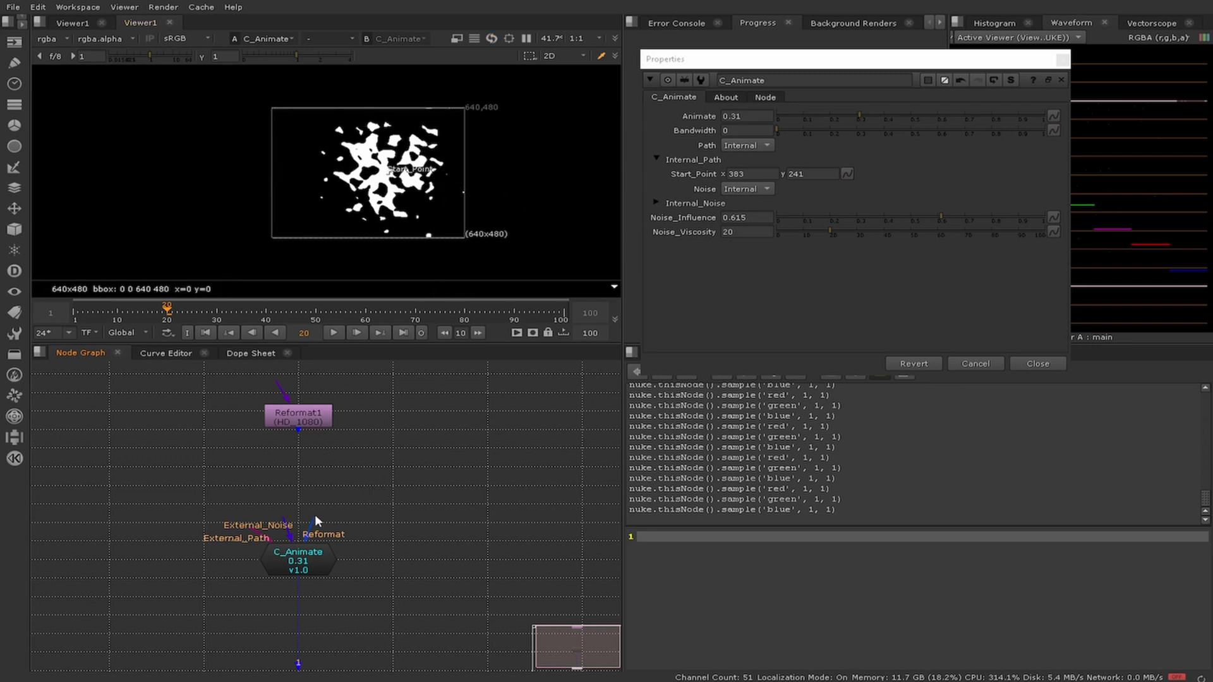
pyautogui.moveTo(314, 514); pyautogui.dragTo(303, 417)
pyautogui.click(330, 417)
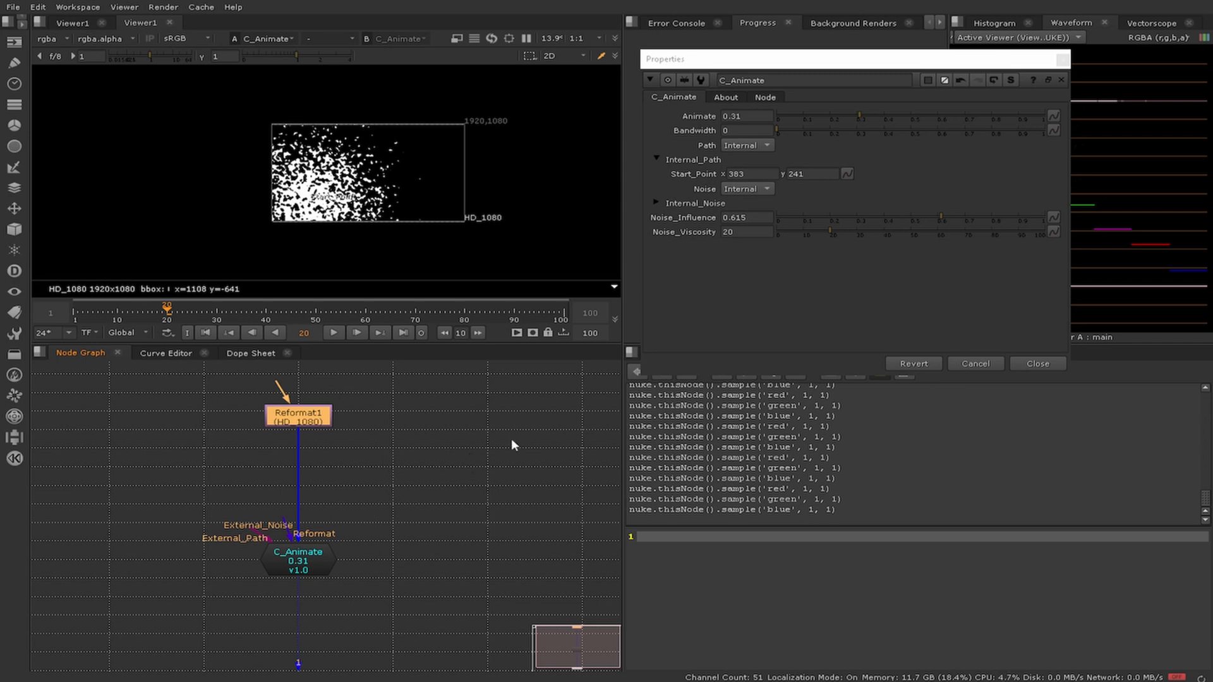
# Step: Set Animate to 0.435 and move the Start_Point to about x 975, y 240
pyautogui.moveTo(849, 114); pyautogui.dragTo(892, 120)
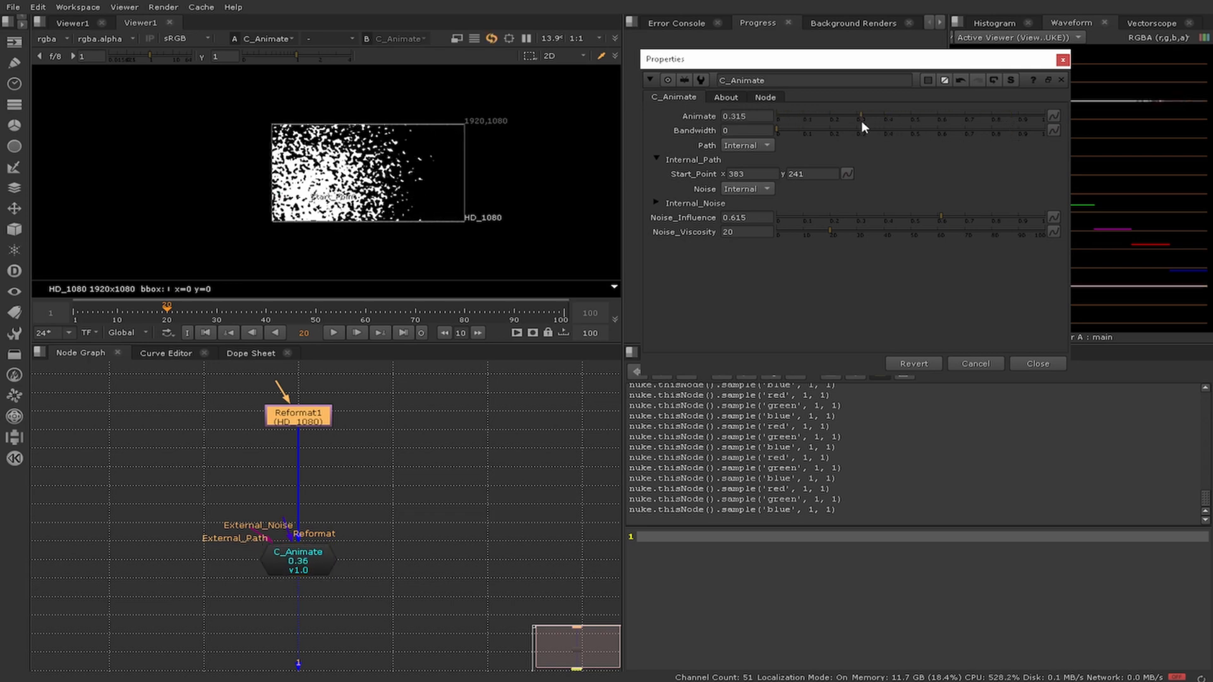
pyautogui.moveTo(318, 201); pyautogui.dragTo(377, 198)
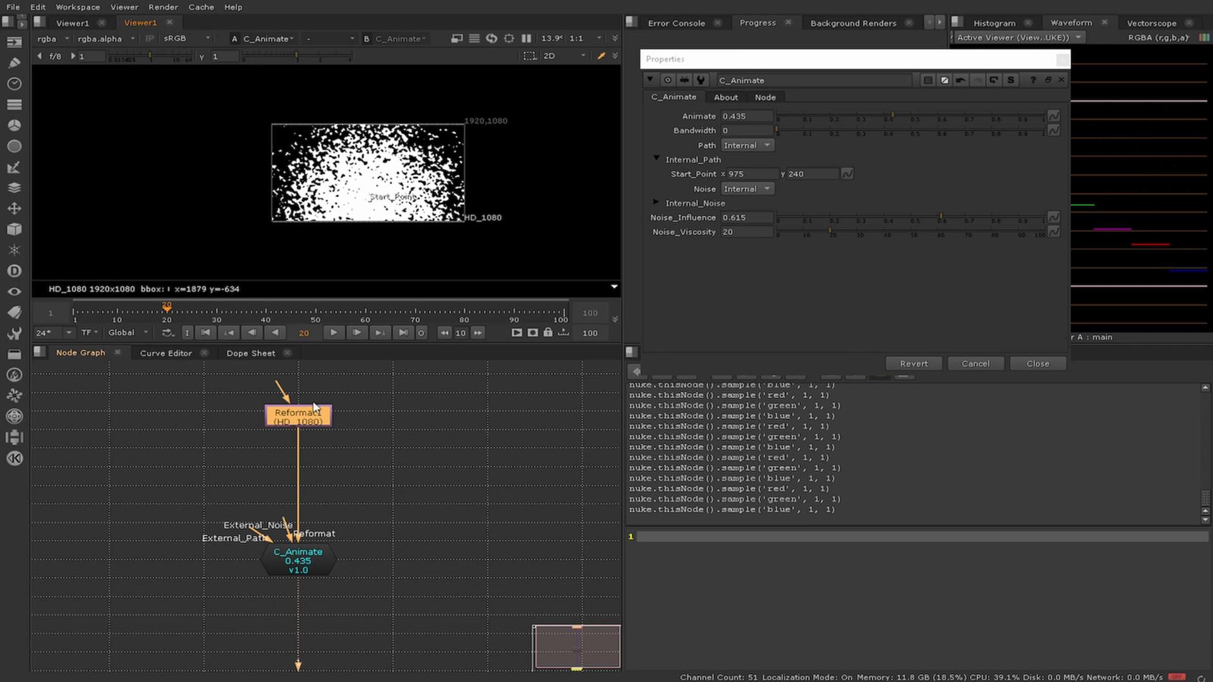
# Step: Delete the Reformat1 node and abandon the search for another node
pyautogui.press('Delete')
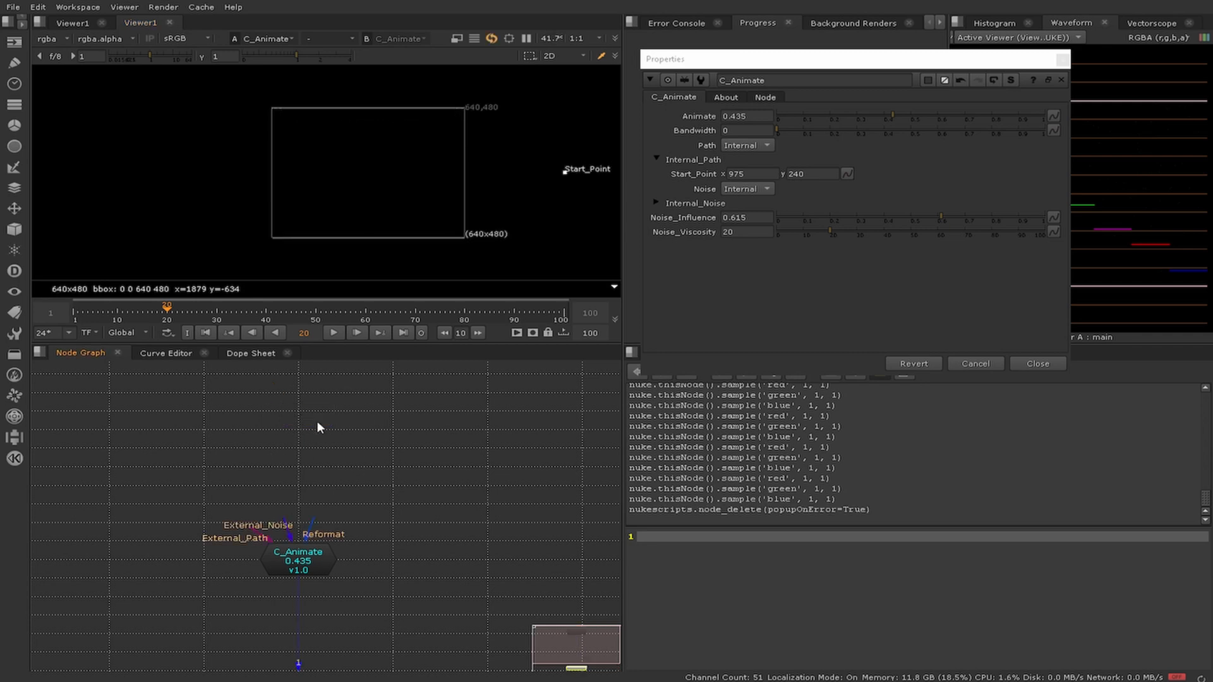
pyautogui.press('Tab')
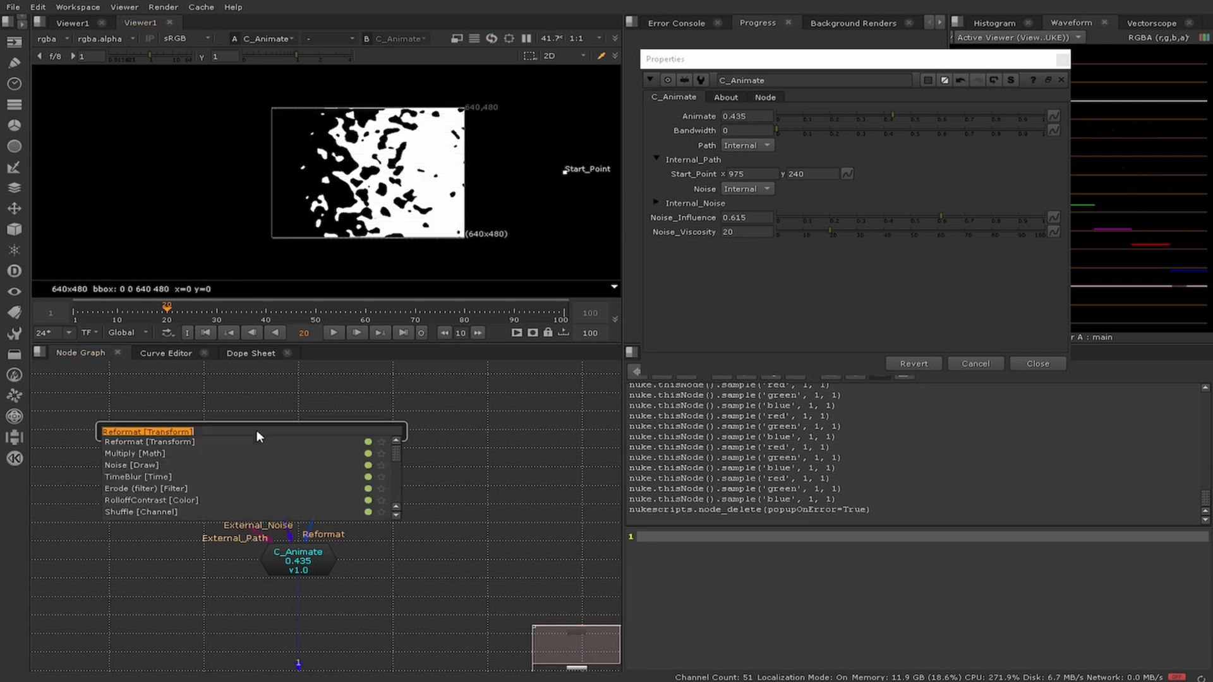
pyautogui.write('ras')
pyautogui.click(213, 393)
pyautogui.click(282, 561)
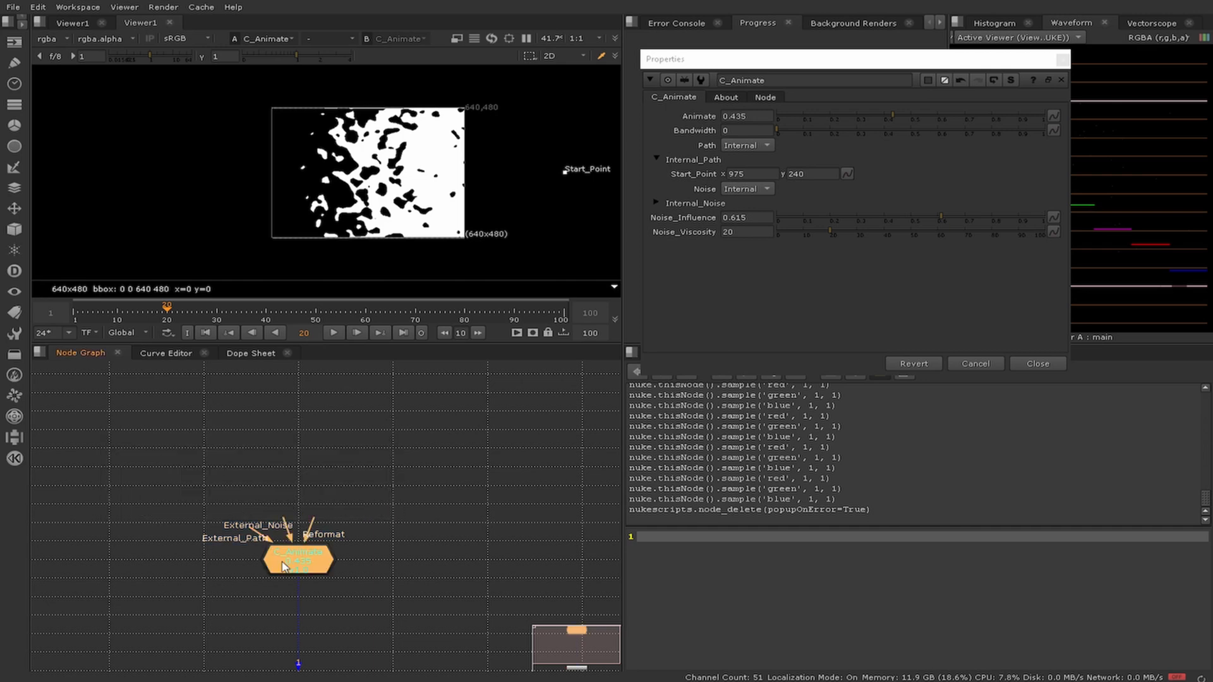
pyautogui.click(240, 555)
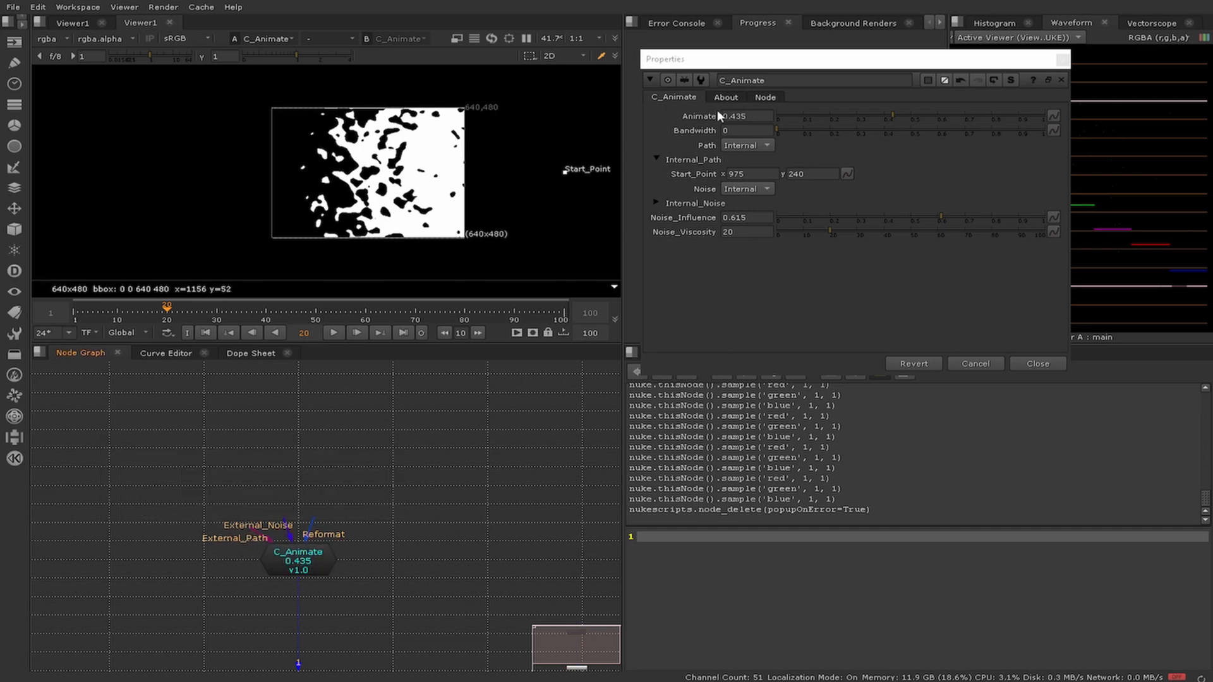
# Step: Keep Path on Internal and move the Start_Point into the frame at about x 464, y 274
pyautogui.click(753, 150)
pyautogui.click(753, 149)
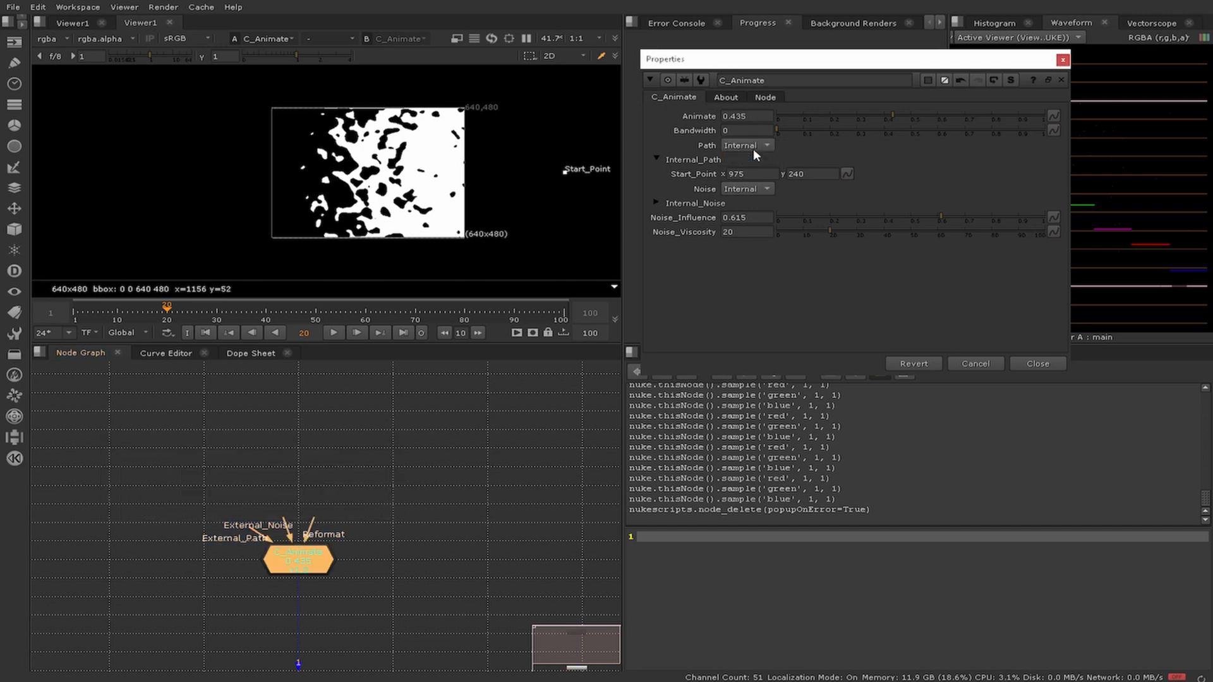
pyautogui.moveTo(565, 172); pyautogui.dragTo(411, 163)
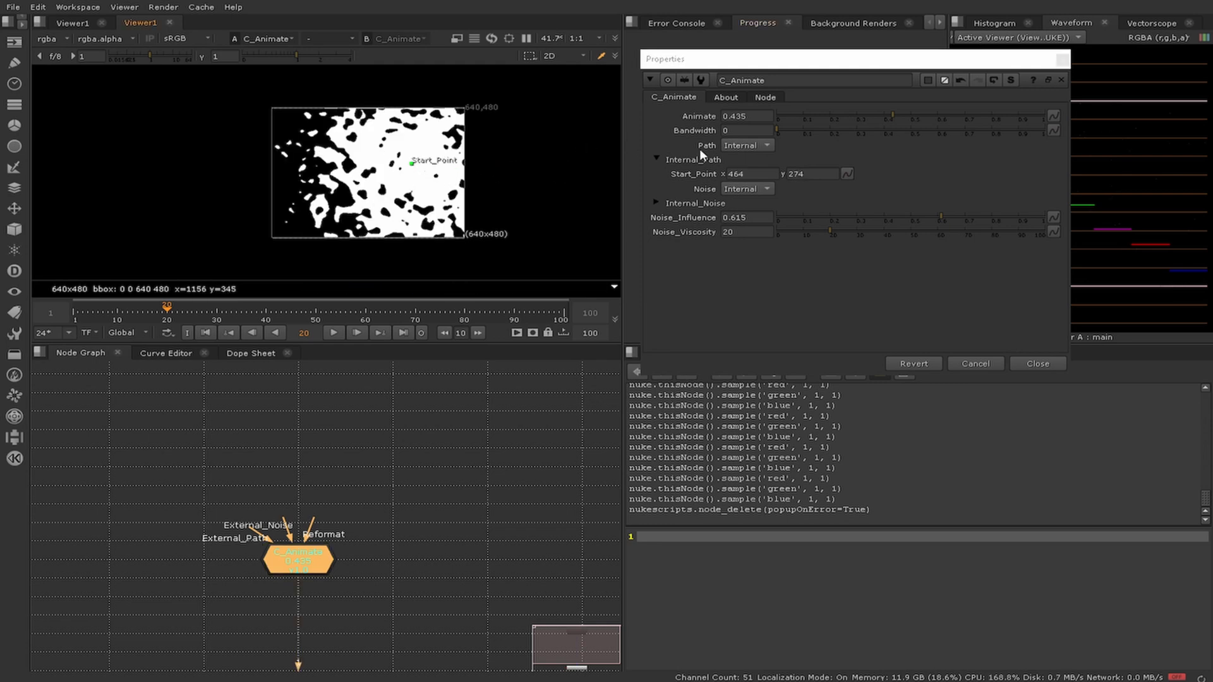
# Step: Collapse and expand the Internal_Path group to show its contents, leaving it collapsed
pyautogui.click(656, 159)
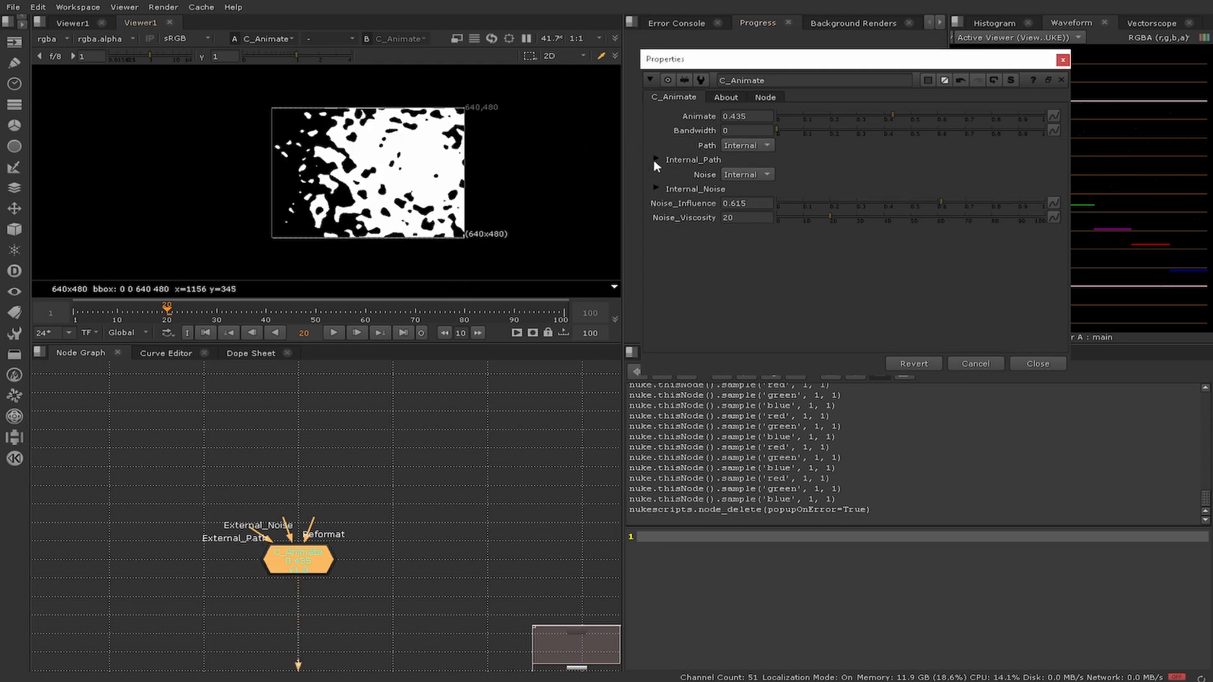
pyautogui.click(656, 159)
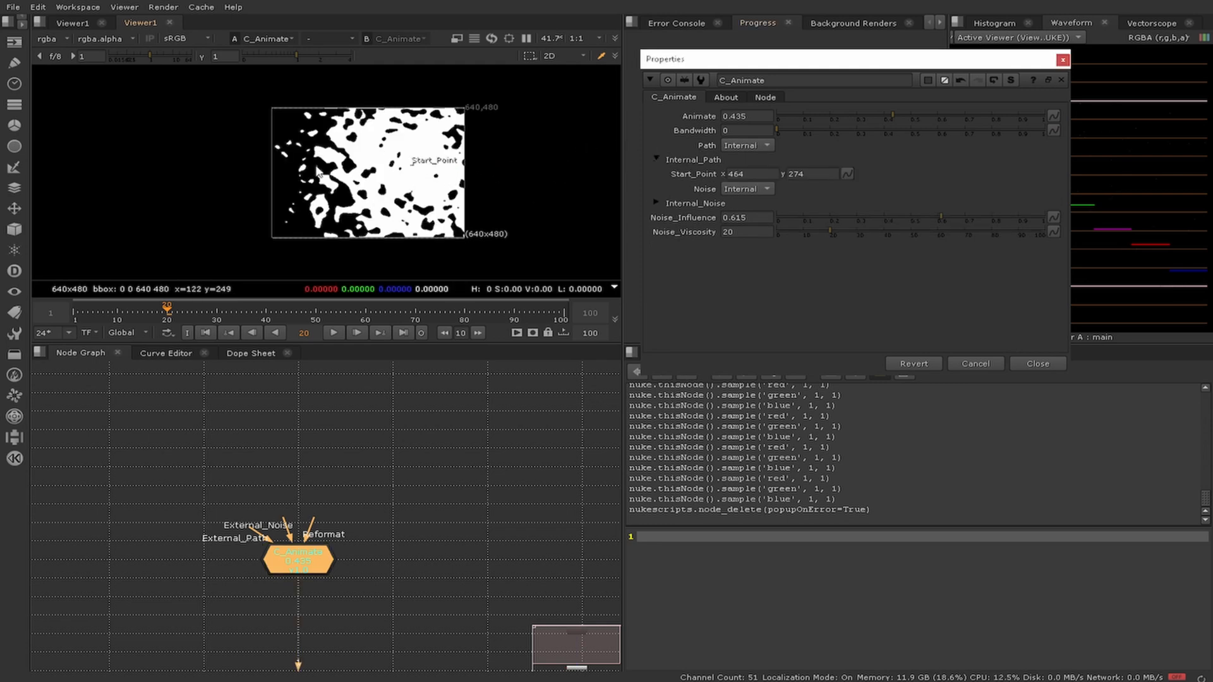
pyautogui.click(657, 162)
pyautogui.click(658, 162)
pyautogui.click(657, 162)
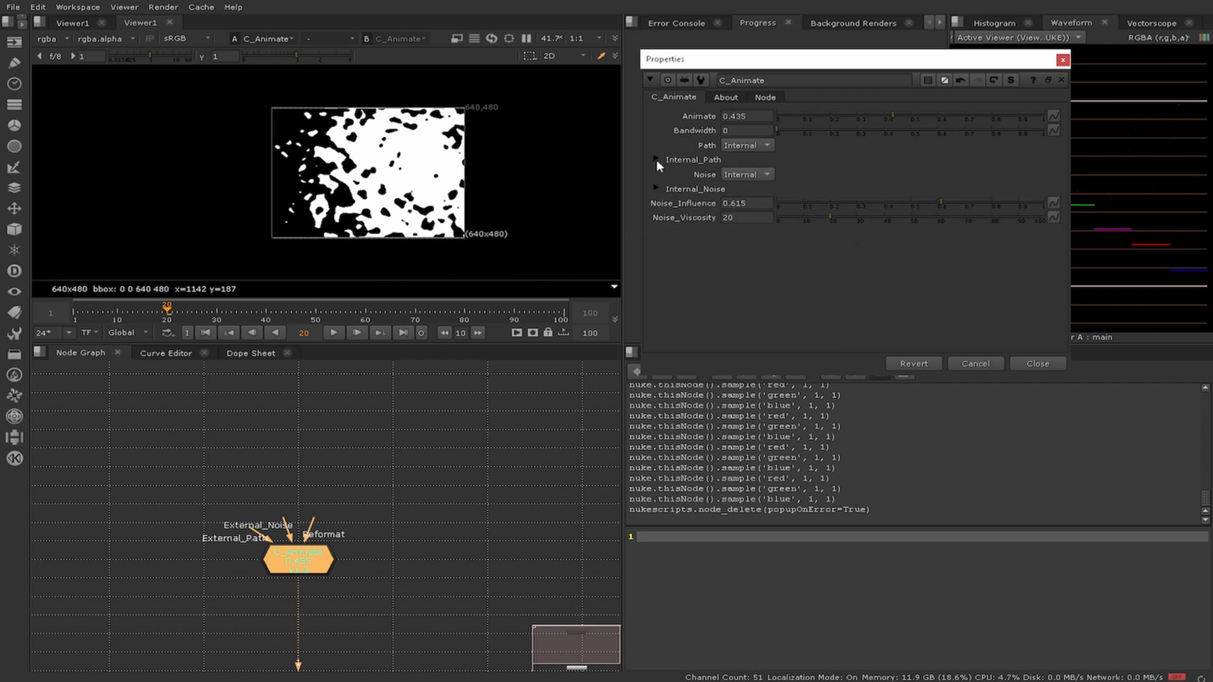
pyautogui.click(657, 162)
pyautogui.click(657, 162)
# Step: Add a Ramp node above C_Animate and connect C_Animate's External_Path input to it
pyautogui.click(210, 444)
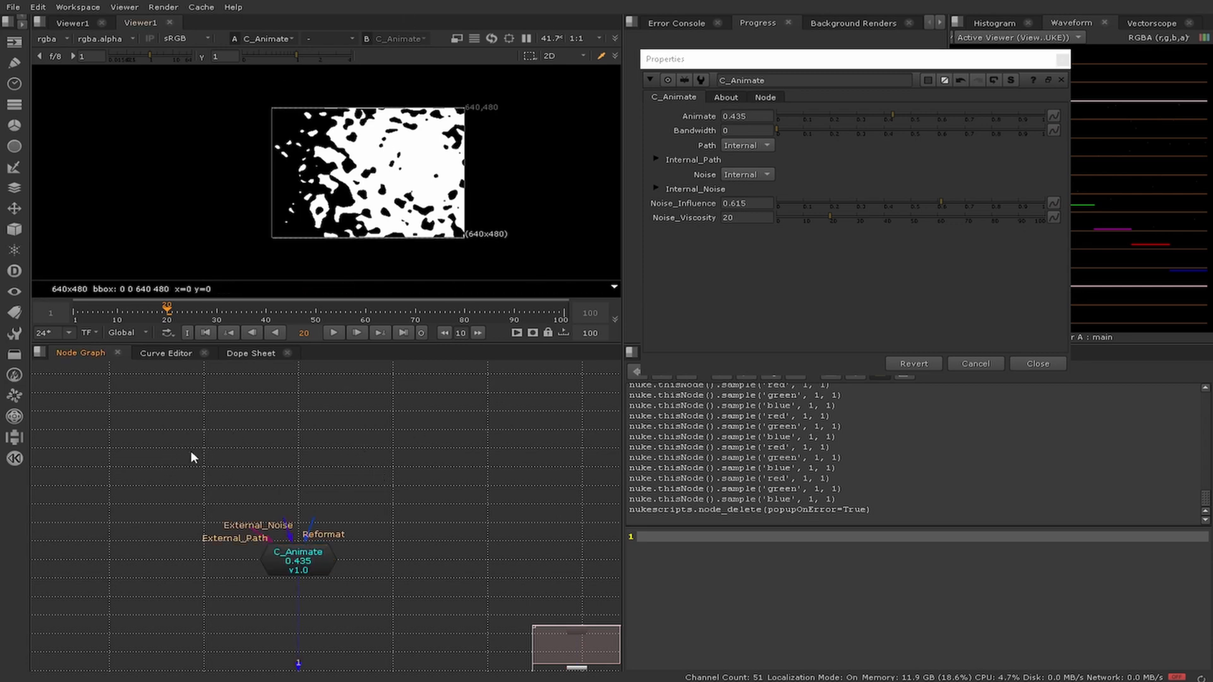
pyautogui.press('Tab')
pyautogui.write('ramp')
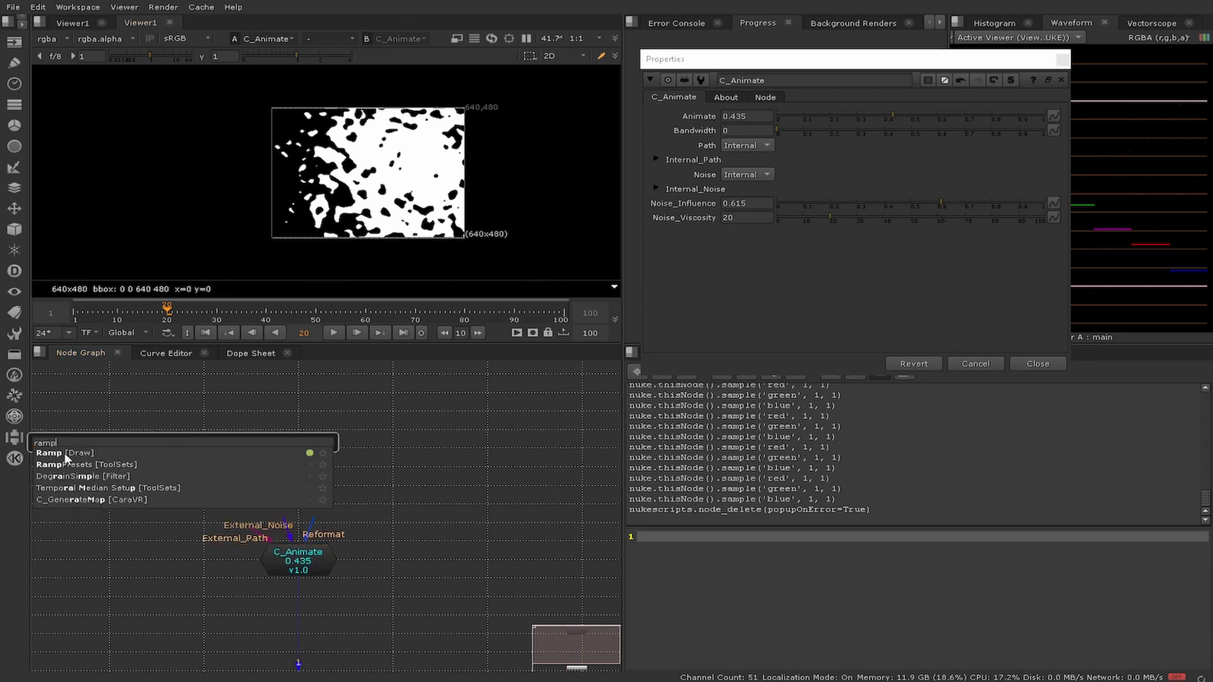
pyautogui.click(65, 454)
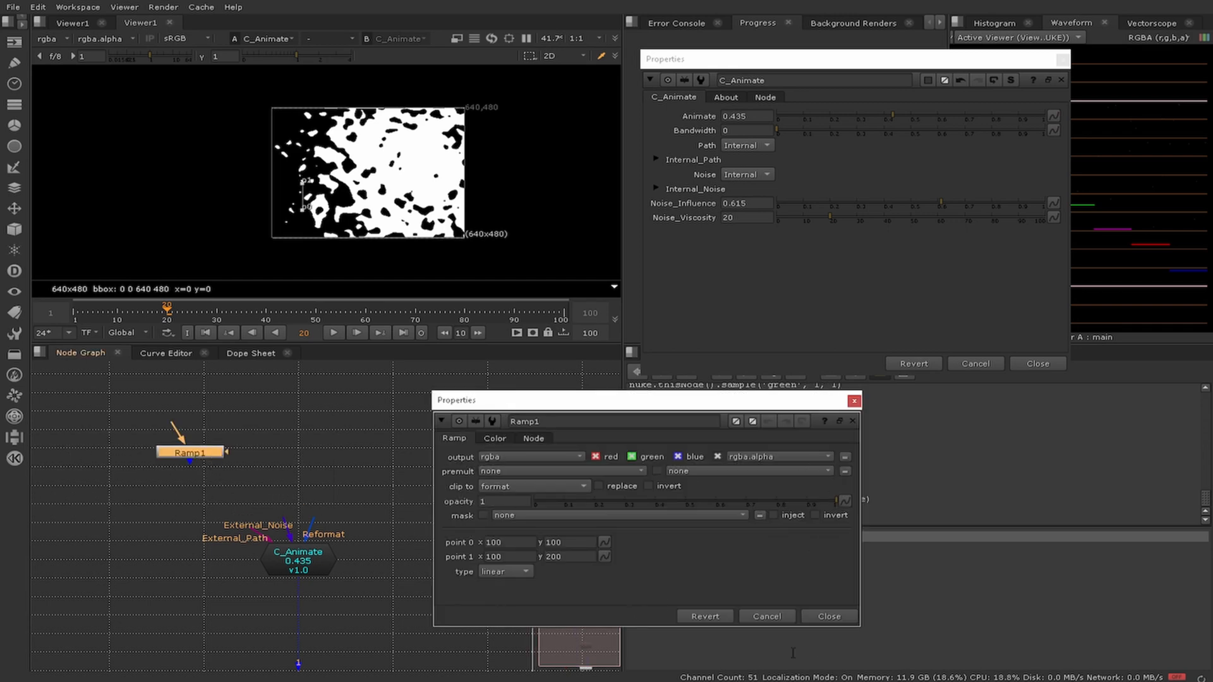
pyautogui.click(839, 614)
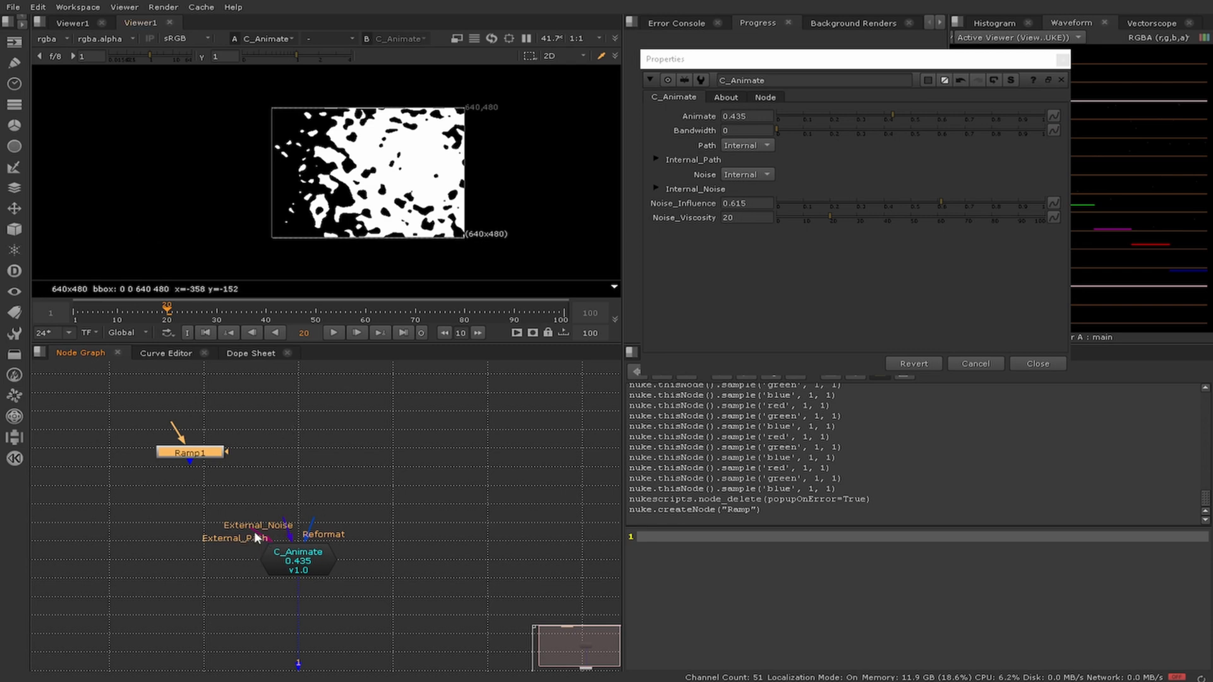
pyautogui.moveTo(278, 522); pyautogui.dragTo(122, 416)
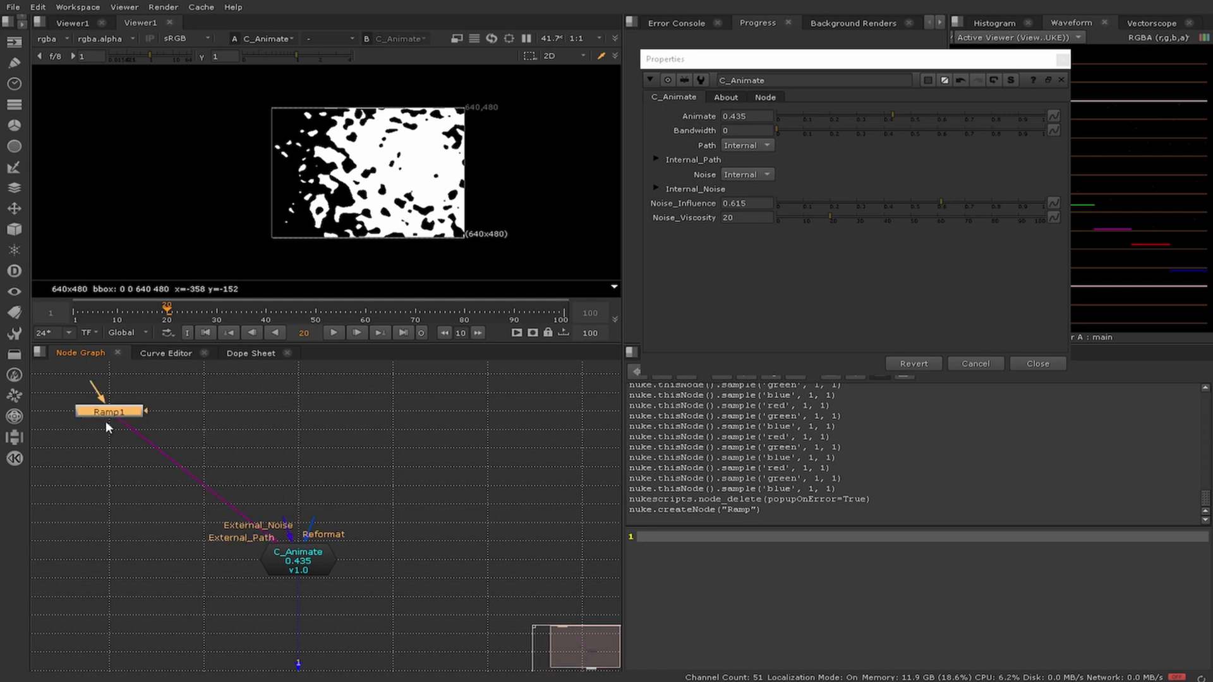
# Step: Place Ramp1's point 0 at about -34, 18 and point 1 at about 576, 408, and view the ramp's output
pyautogui.doubleClick(108, 412)
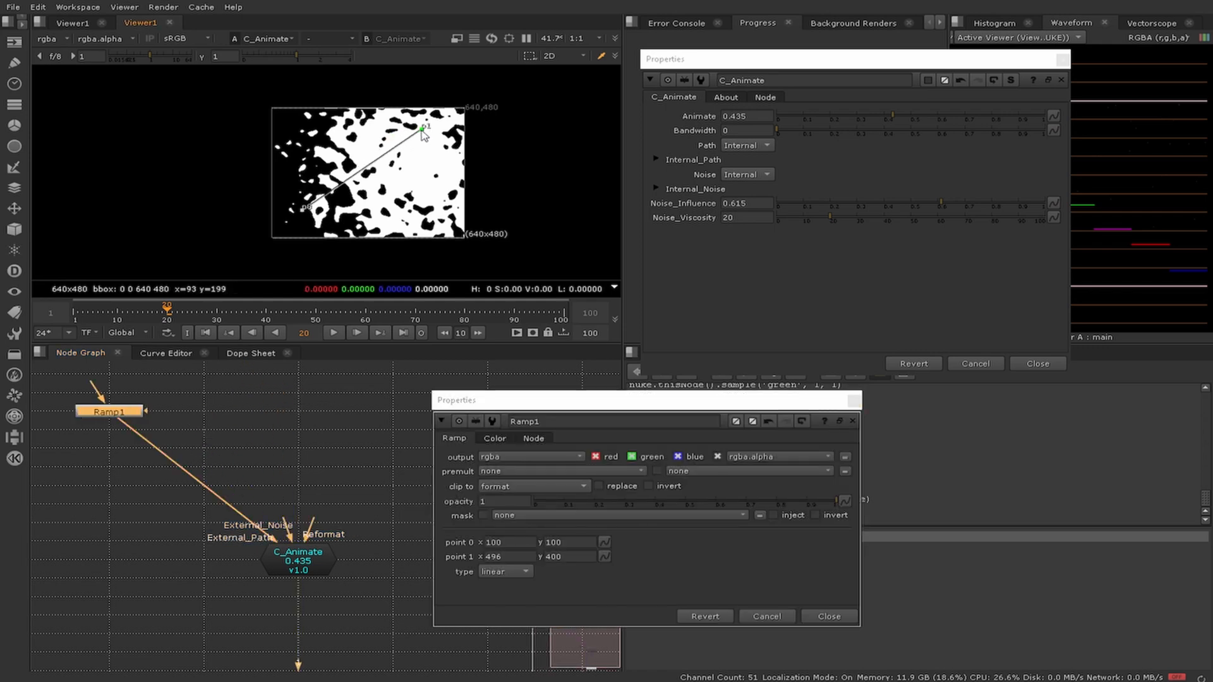
pyautogui.moveTo(422, 131); pyautogui.dragTo(445, 127)
pyautogui.moveTo(302, 210); pyautogui.dragTo(263, 233)
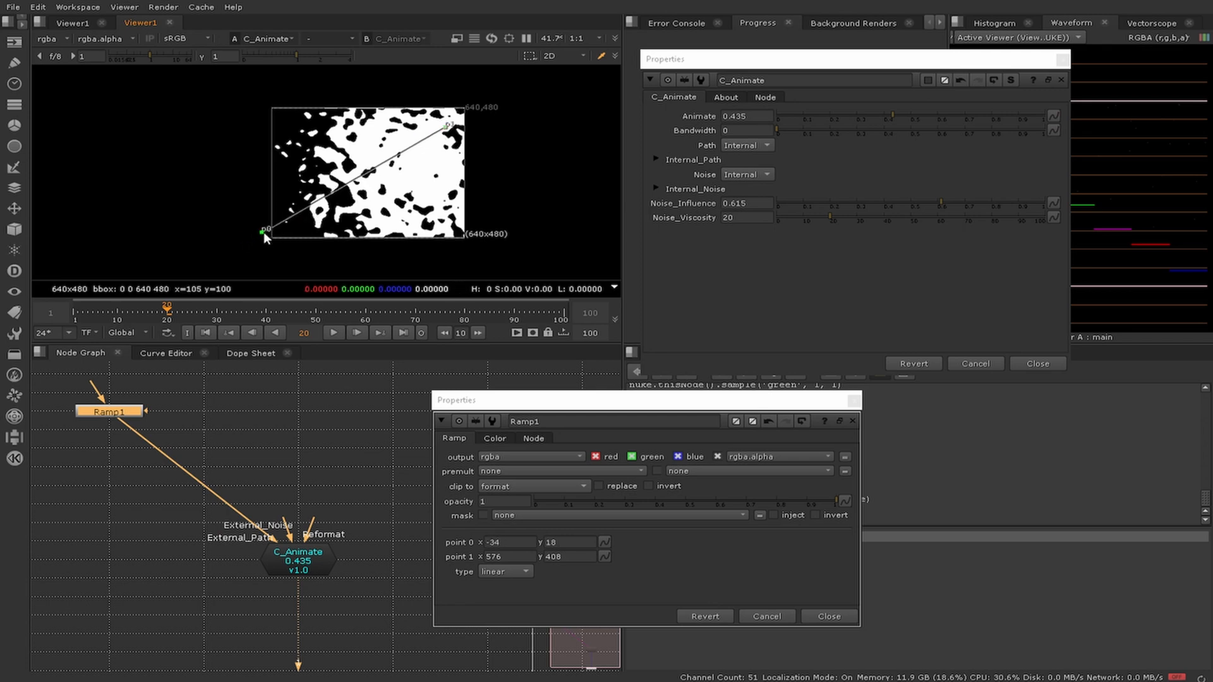
pyautogui.press('1')
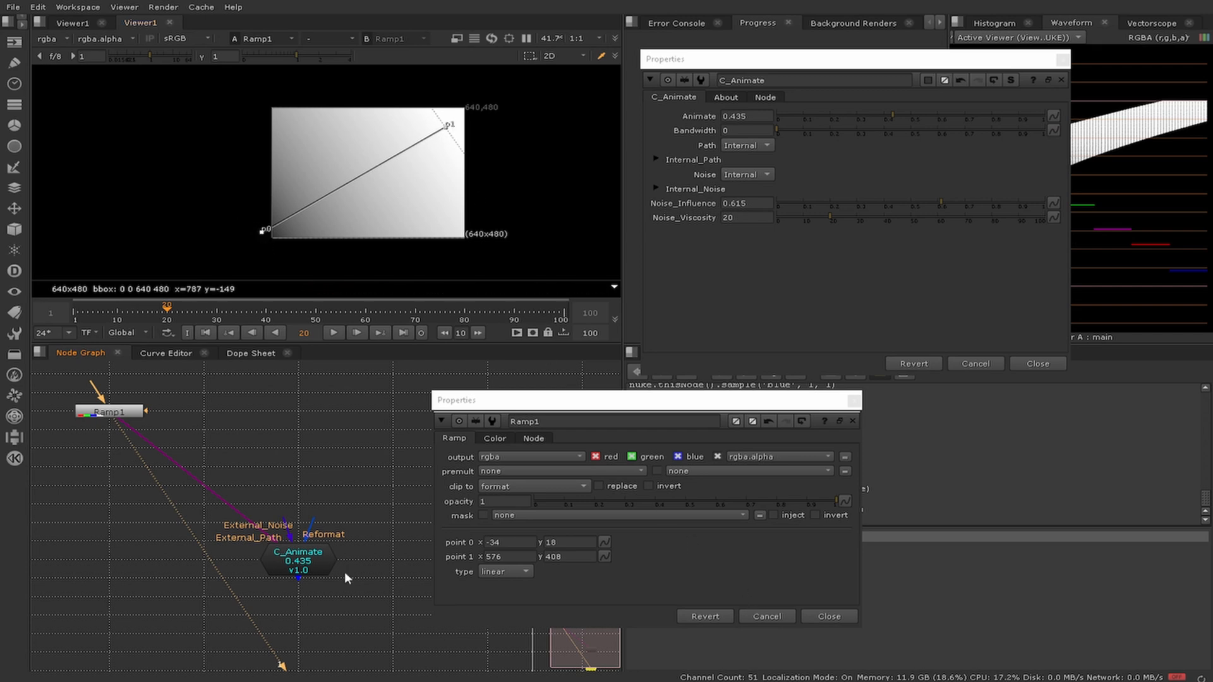
# Step: View C_Animate's output instead of the ramp, close Ramp1's properties and set Noise_Influence to 0.125
pyautogui.click(319, 563)
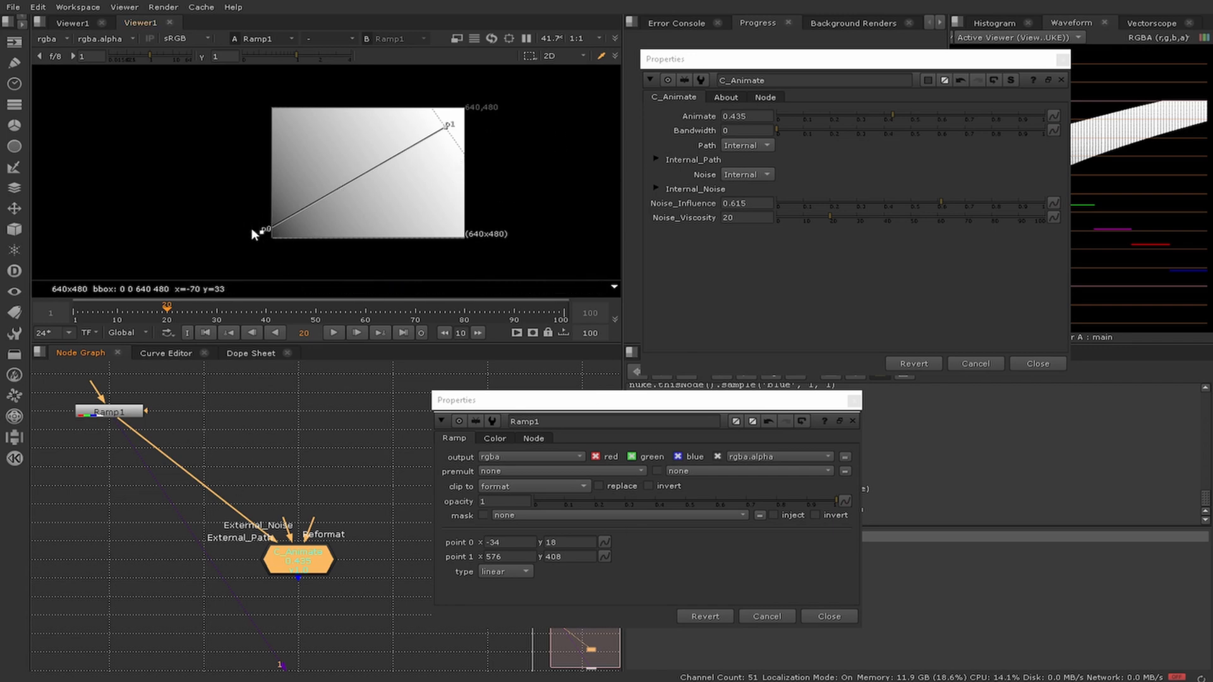
pyautogui.press('1')
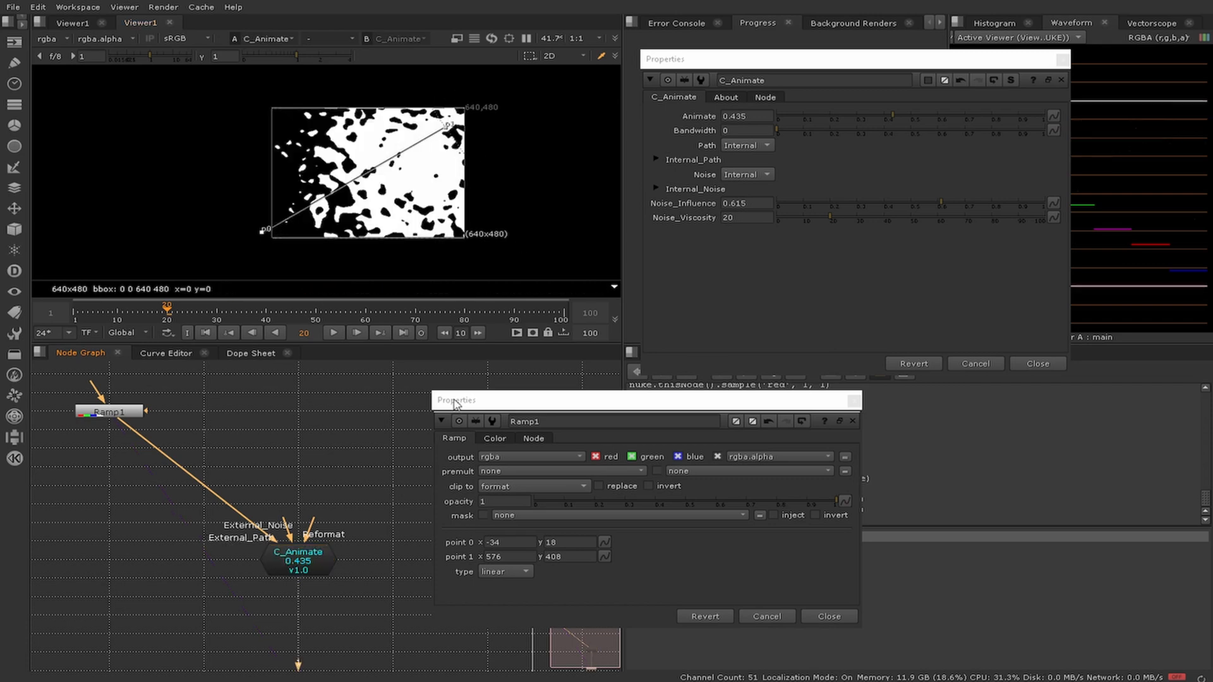
pyautogui.click(828, 615)
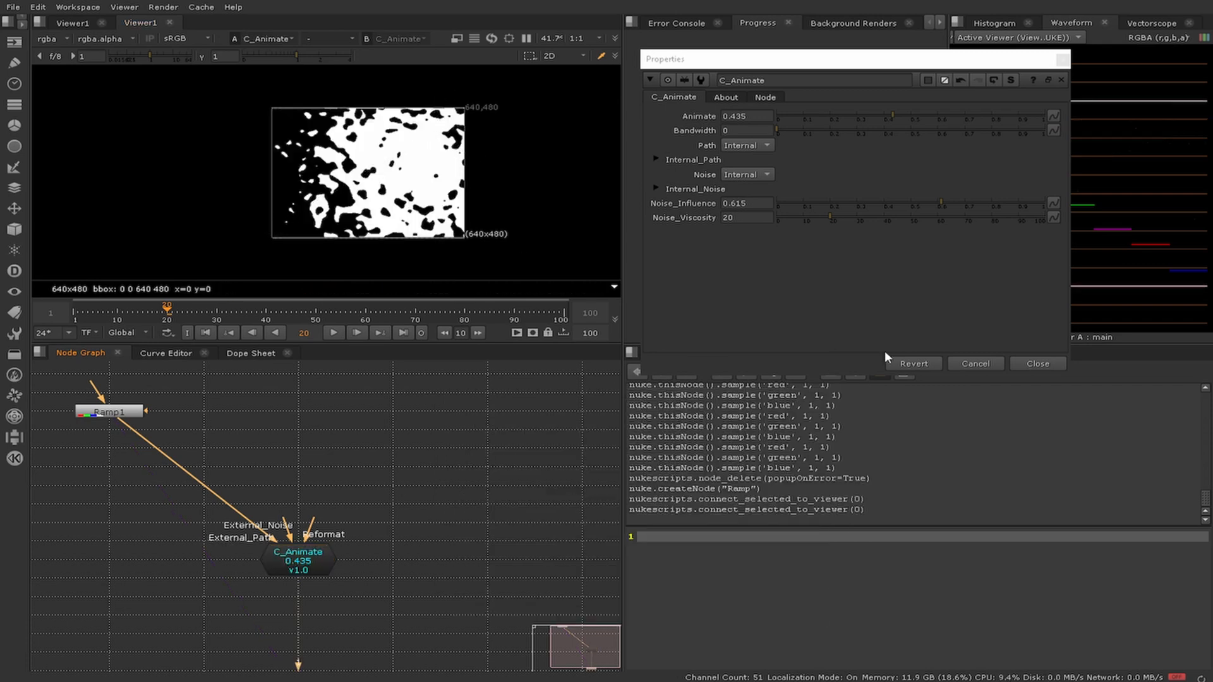
pyautogui.moveTo(853, 210); pyautogui.dragTo(810, 204)
# Step: Switch C_Animate's Path to External and raise Animate to 0.625 so the matte grows along the ramp
pyautogui.click(748, 144)
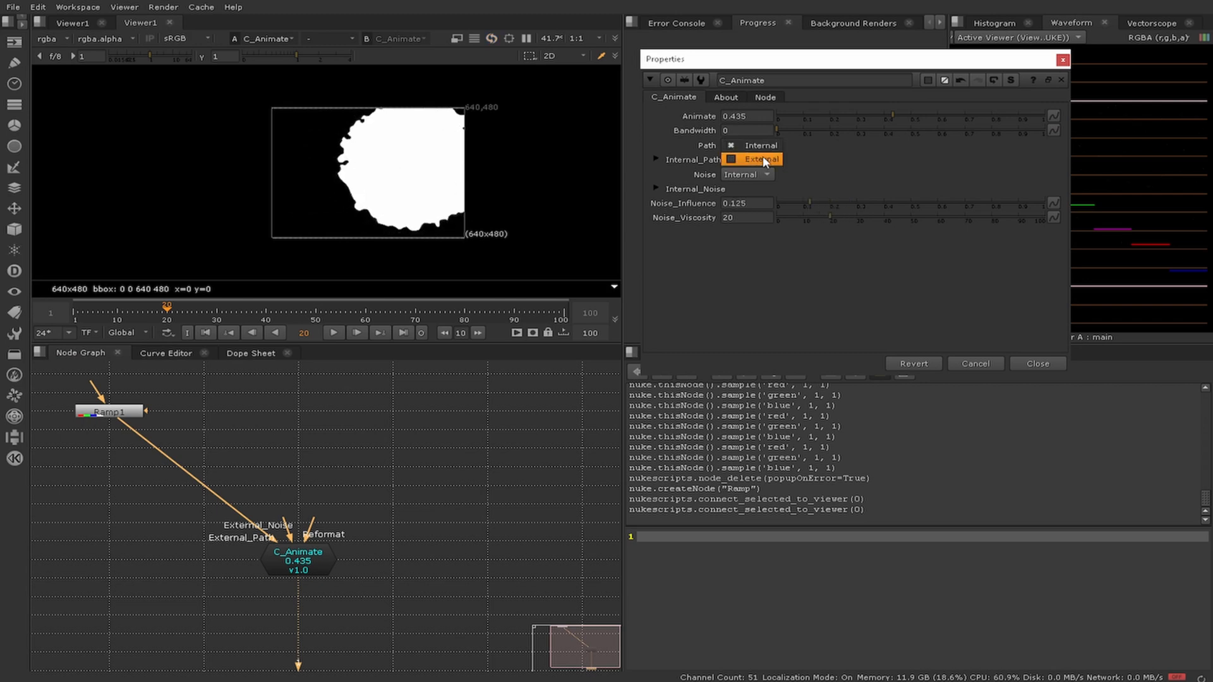
pyautogui.click(765, 158)
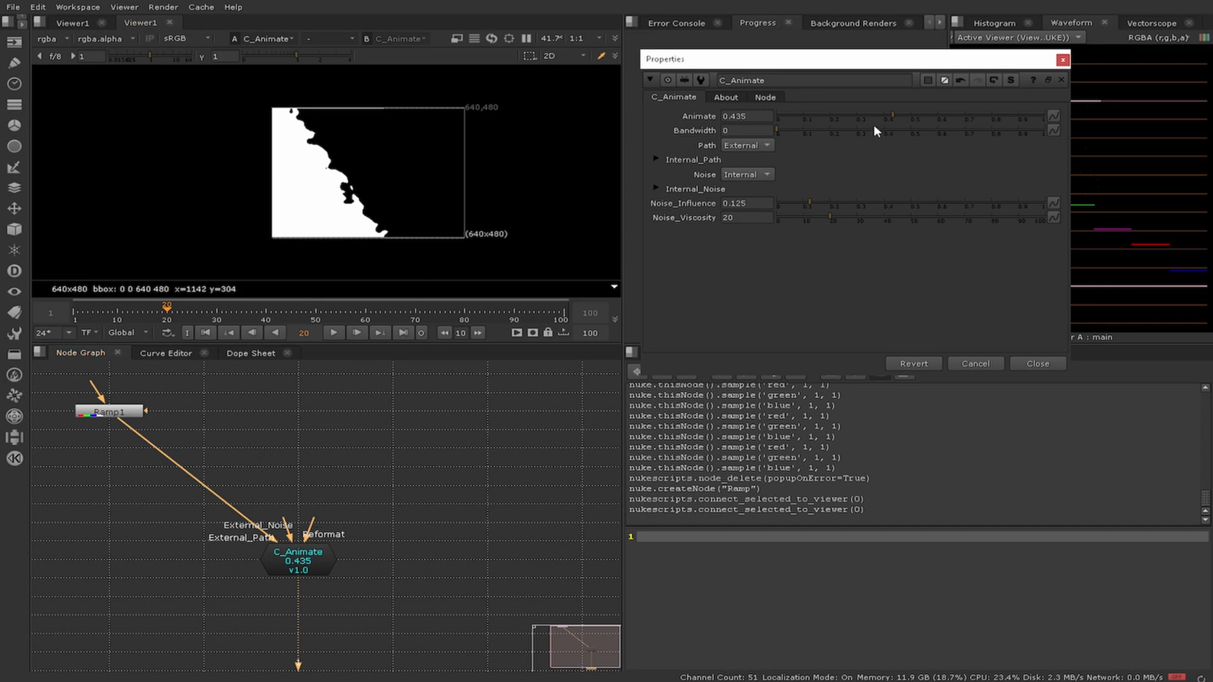
pyautogui.moveTo(891, 116); pyautogui.dragTo(944, 88)
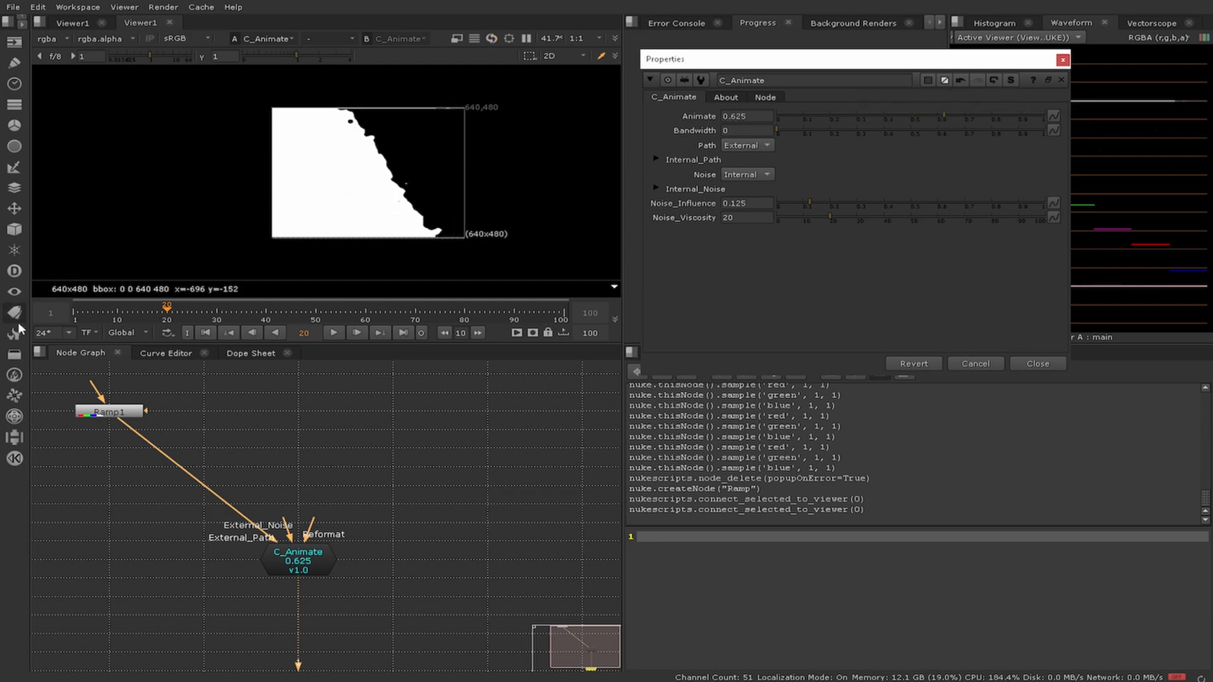
# Step: Reopen Ramp1 and make the ramp vertical, with point 0 at about 330, 502 and point 1 at about 332, -46
pyautogui.doubleClick(105, 417)
pyautogui.click(438, 127)
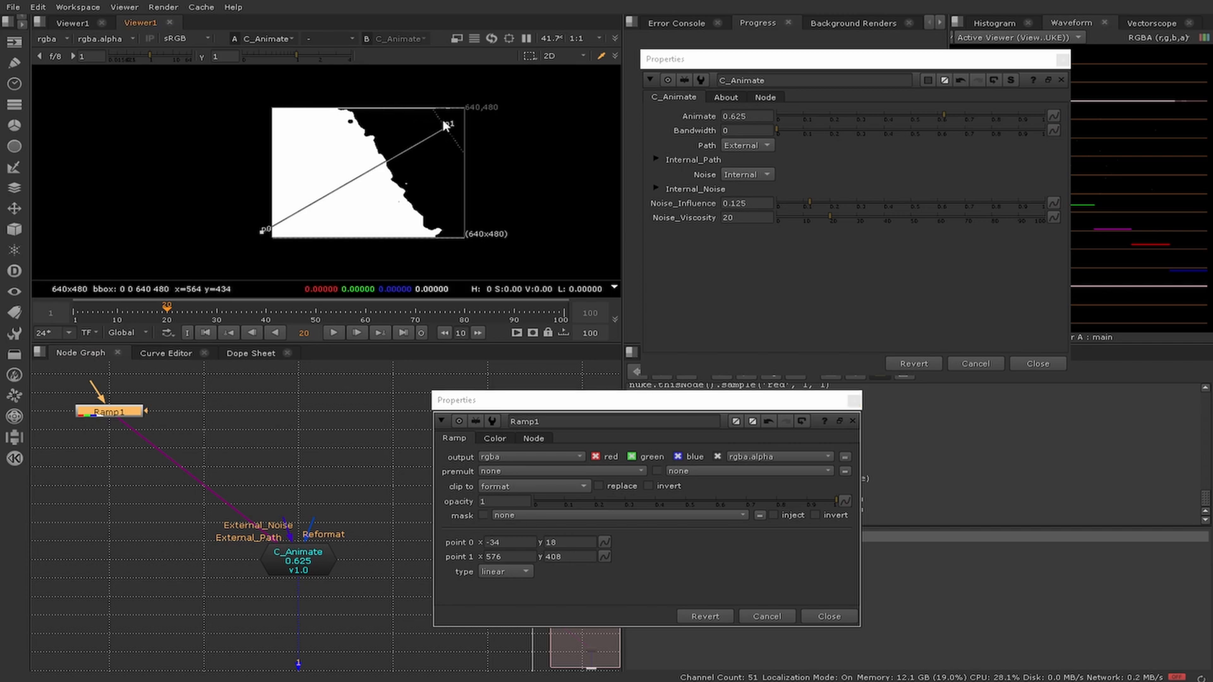
pyautogui.moveTo(452, 129); pyautogui.dragTo(384, 106)
pyautogui.moveTo(262, 230); pyautogui.dragTo(373, 249)
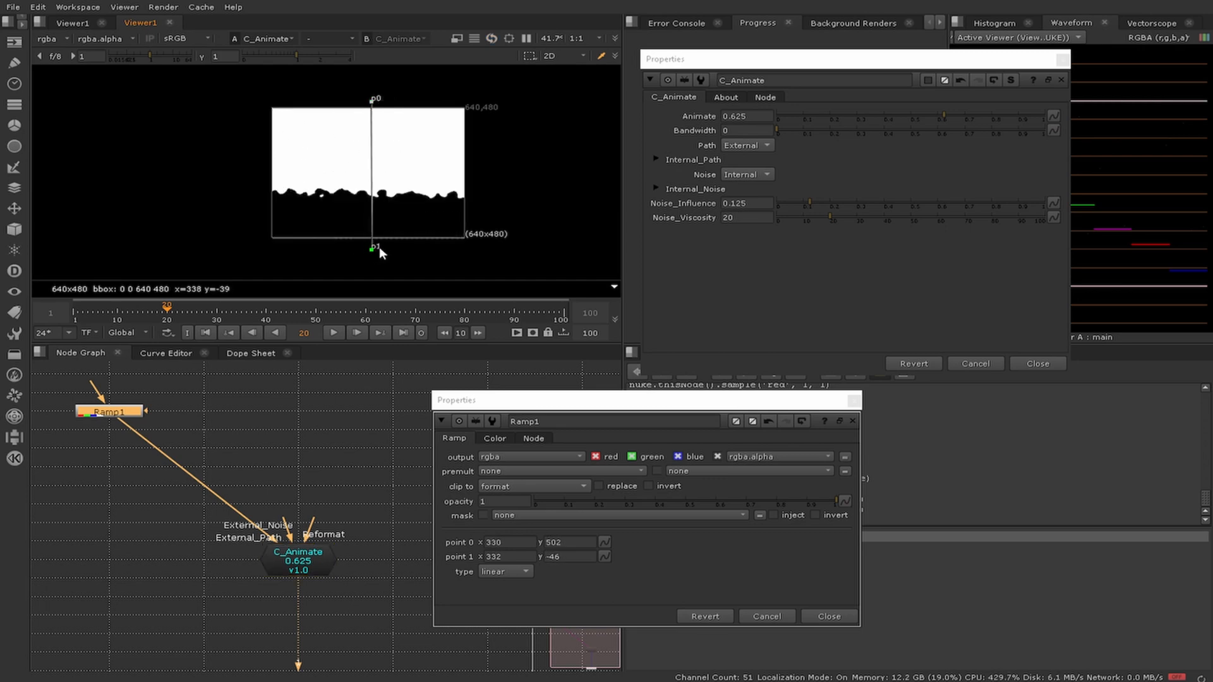
# Step: Test the growth edge with Animate at 0.495 and 0.165, trying Bandwidth values of 0.175, 0.055 and 0.095
pyautogui.moveTo(865, 115); pyautogui.dragTo(913, 115)
pyautogui.scroll(3, 394, 177)
pyautogui.click(802, 127)
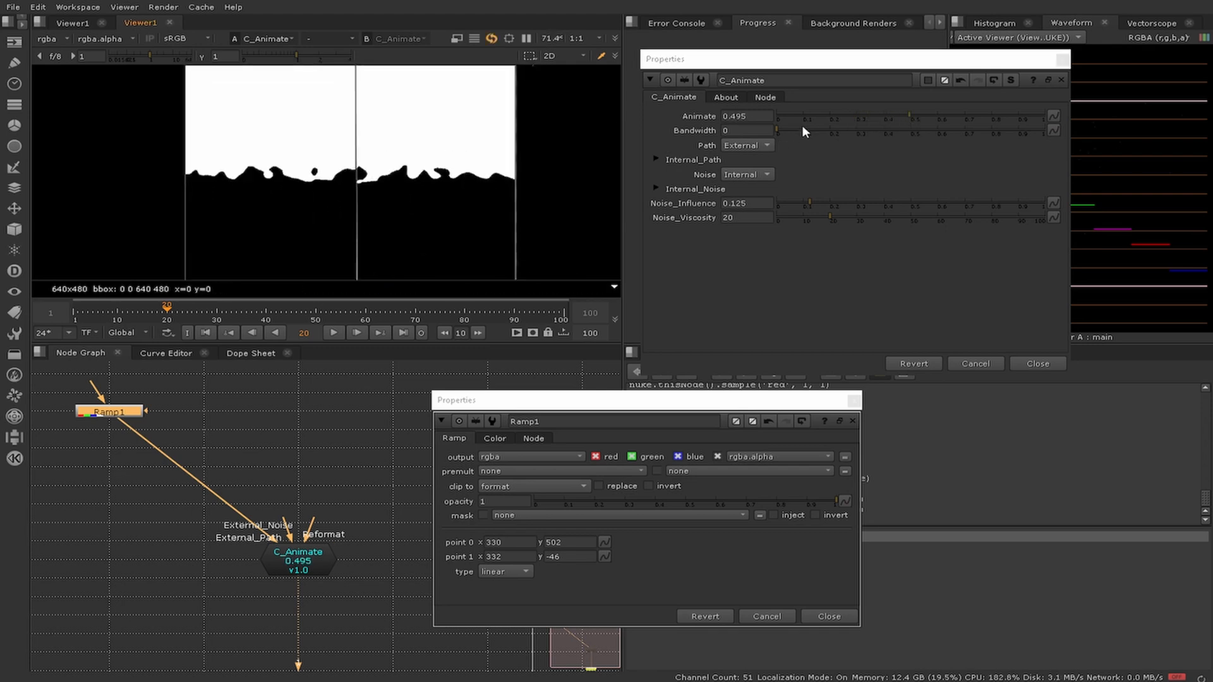
pyautogui.moveTo(813, 127)
pyautogui.mouseDown()
pyautogui.moveTo(837, 126)
pyautogui.moveTo(823, 128)
pyautogui.mouseUp()
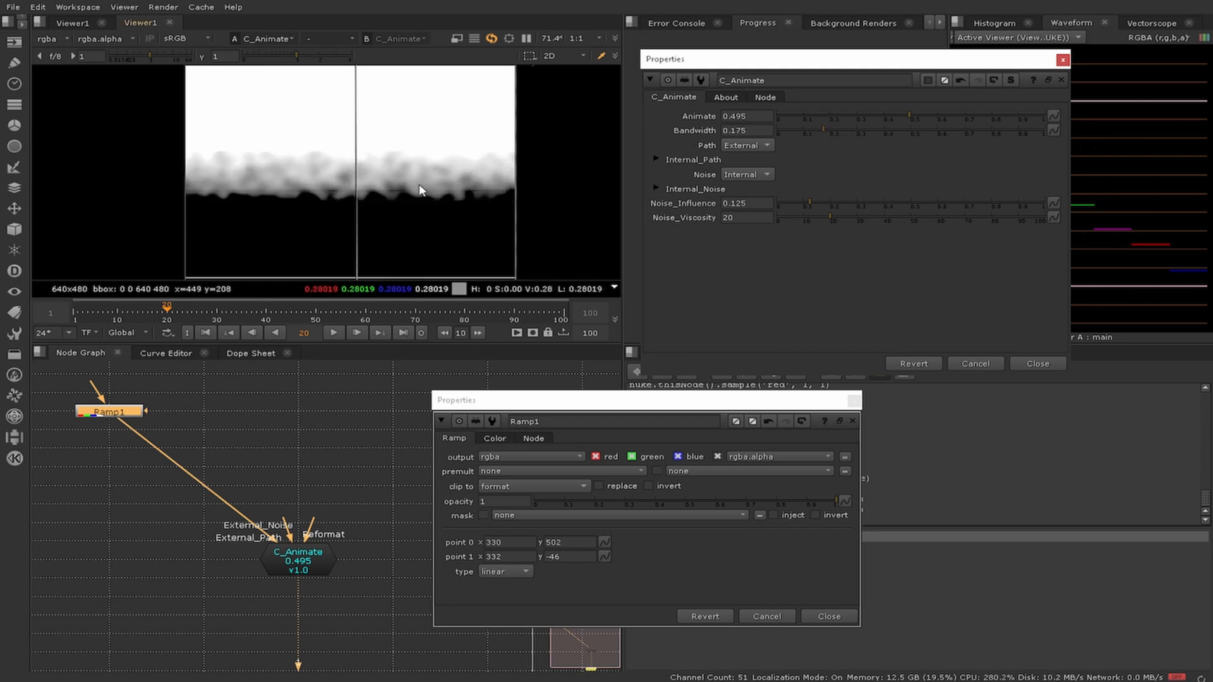
pyautogui.moveTo(810, 130)
pyautogui.mouseDown()
pyautogui.moveTo(775, 132)
pyautogui.moveTo(791, 132)
pyautogui.mouseUp()
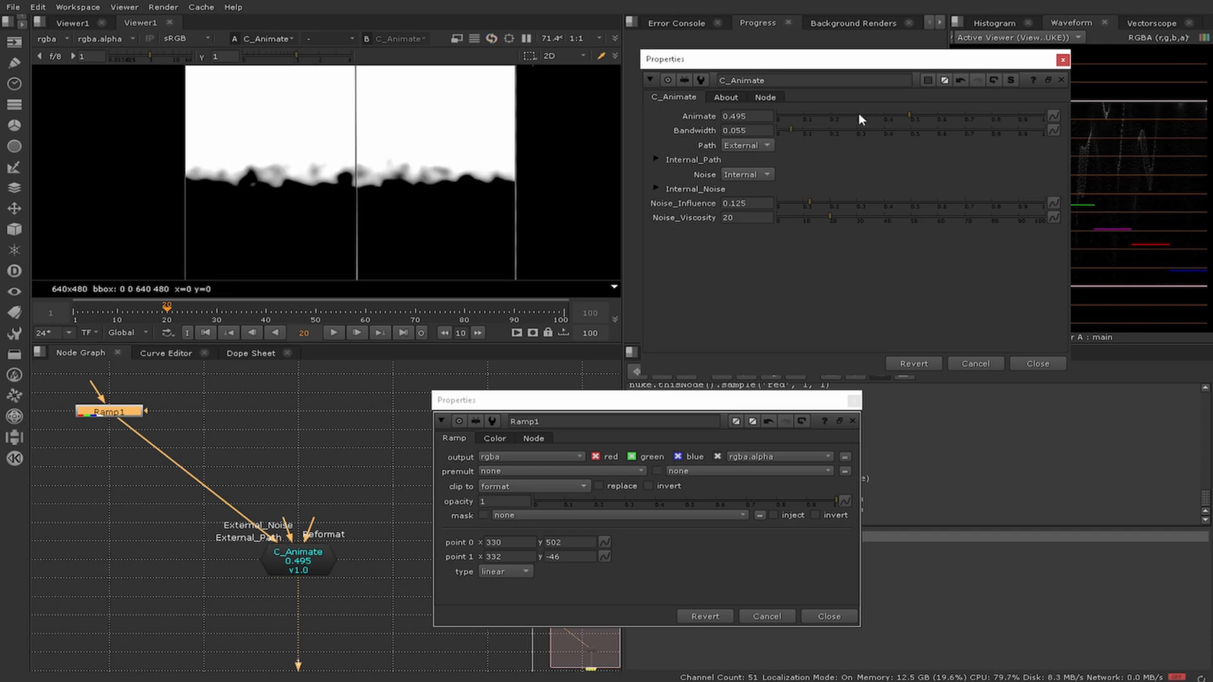
pyautogui.moveTo(865, 112); pyautogui.dragTo(1031, 130)
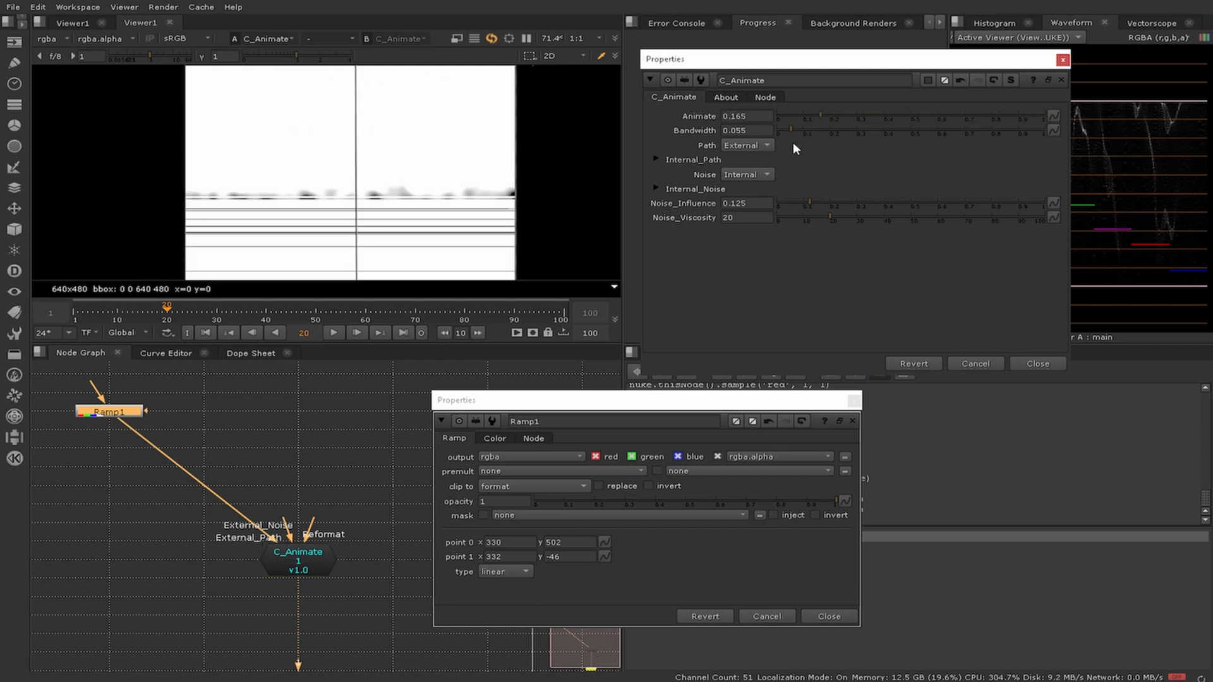
pyautogui.moveTo(784, 131); pyautogui.dragTo(802, 131)
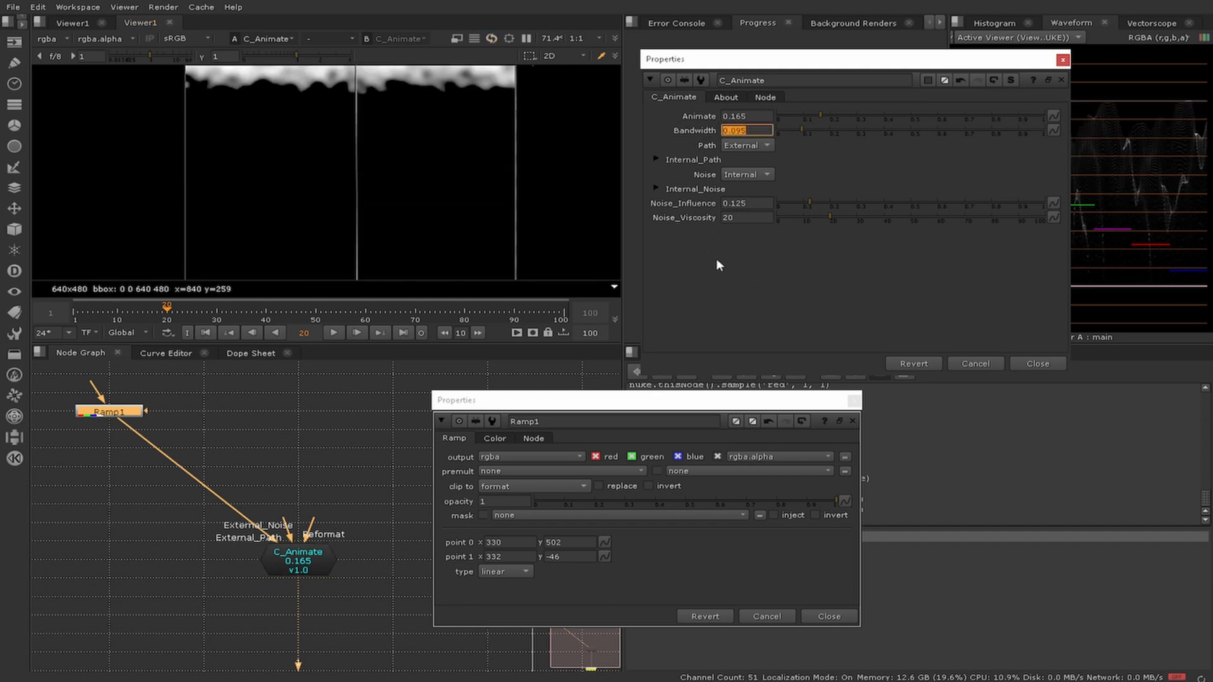
# Step: Reset Bandwidth to 0 and try Animate at 0.835 and 0.565 along the vertical ramp
pyautogui.moveTo(796, 130); pyautogui.dragTo(999, 122)
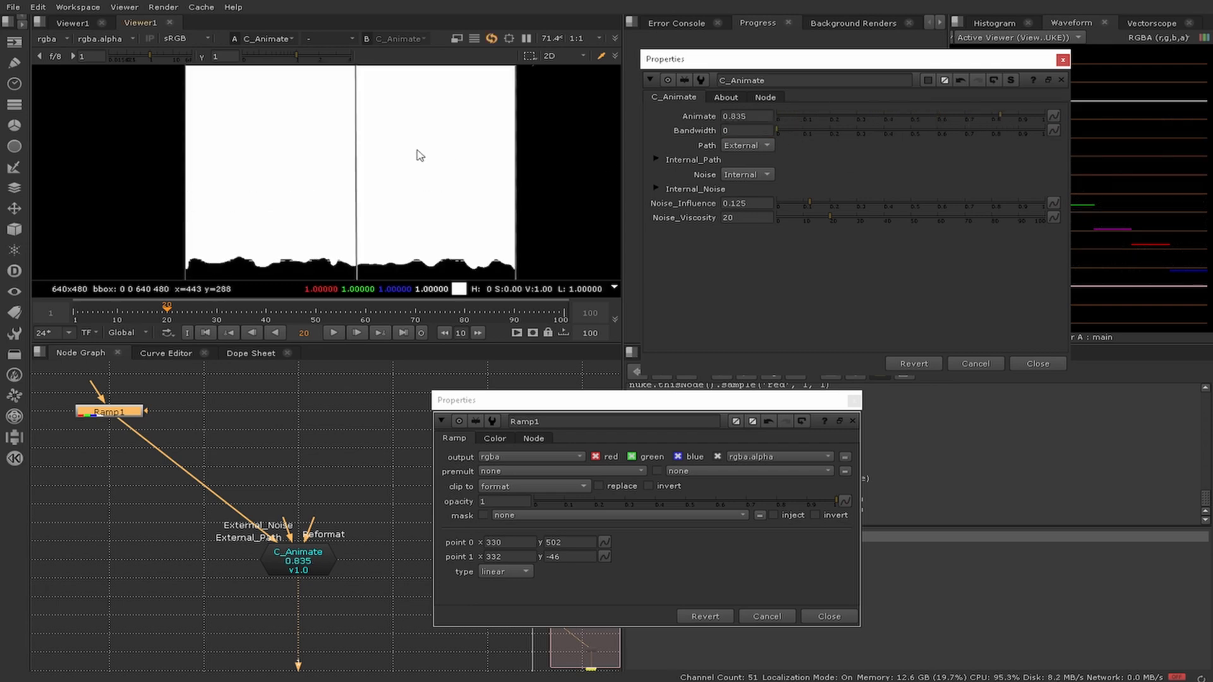
pyautogui.scroll(-3, 422, 165)
pyautogui.moveTo(420, 162); pyautogui.dragTo(410, 203, button='middle')
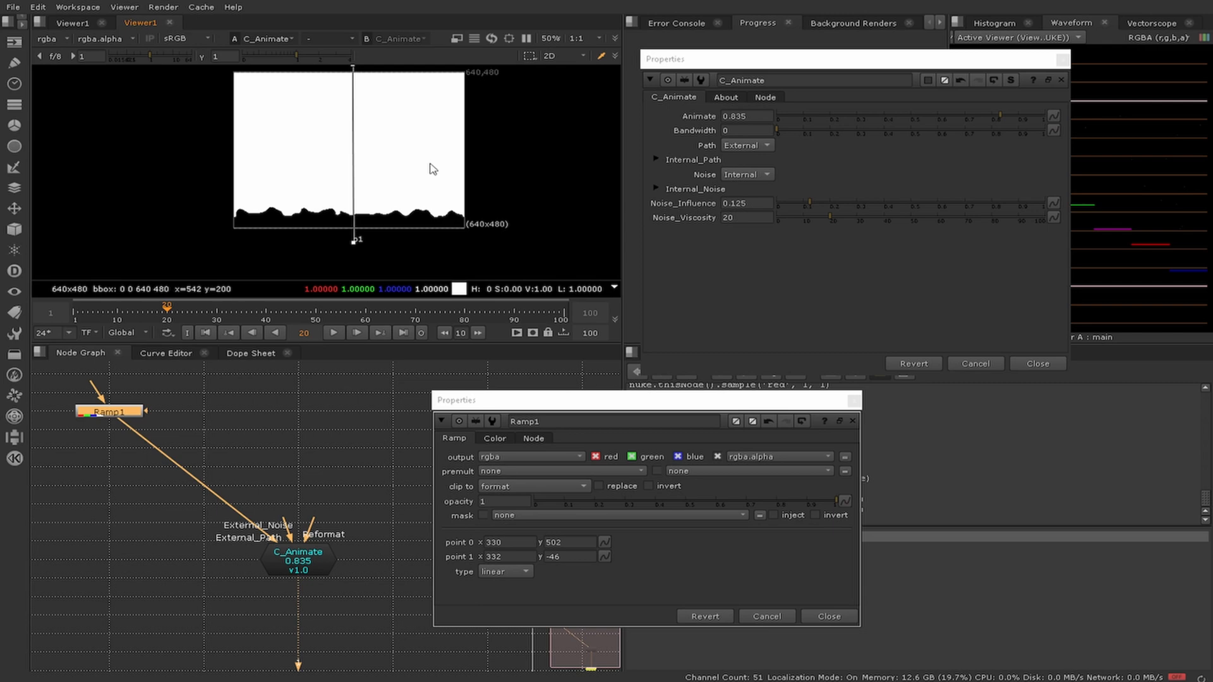
pyautogui.moveTo(924, 117)
pyautogui.mouseDown()
pyautogui.moveTo(767, 123)
pyautogui.moveTo(945, 114)
pyautogui.moveTo(929, 117)
pyautogui.mouseUp()
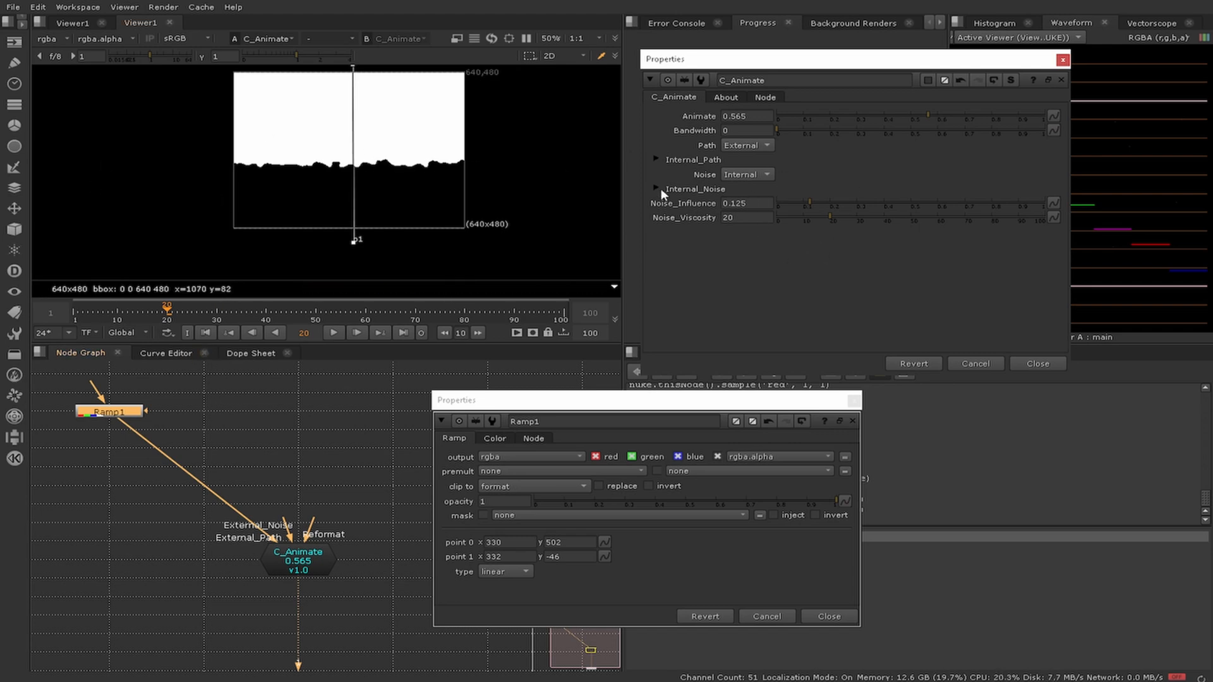
# Step: Set C_Animate's Noise_Influence to 0.1 and switch Noise to External
pyautogui.click(758, 203)
pyautogui.press('Return')
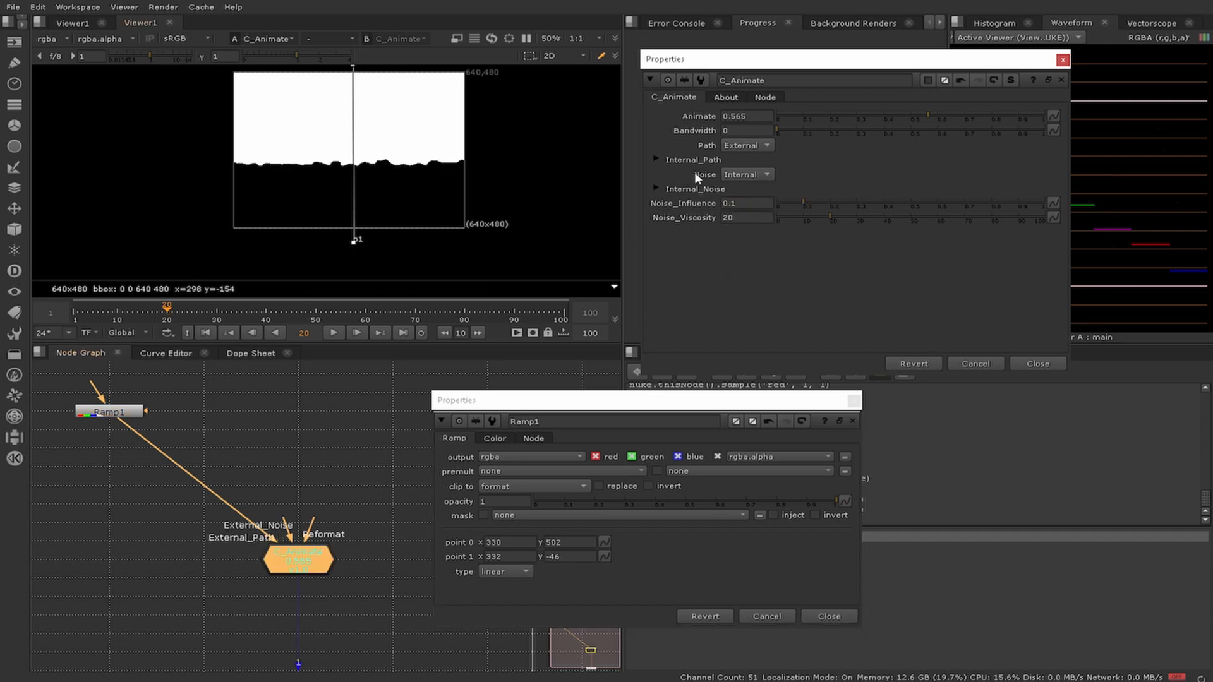
pyautogui.click(741, 176)
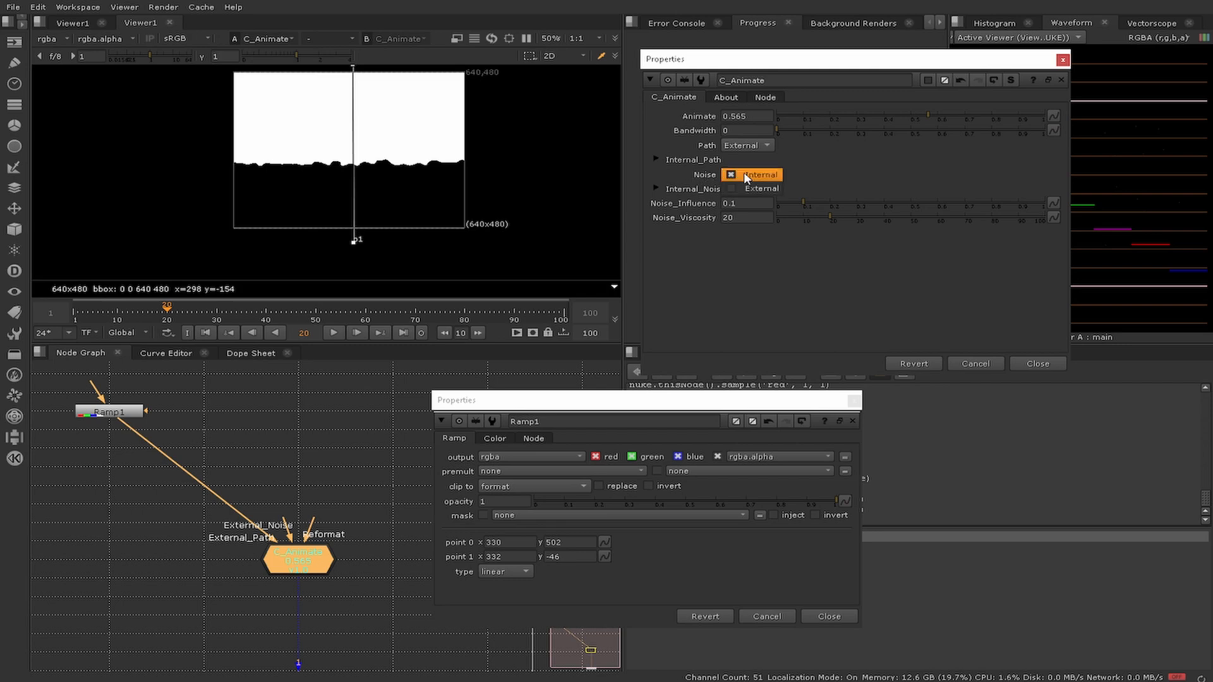
pyautogui.click(768, 194)
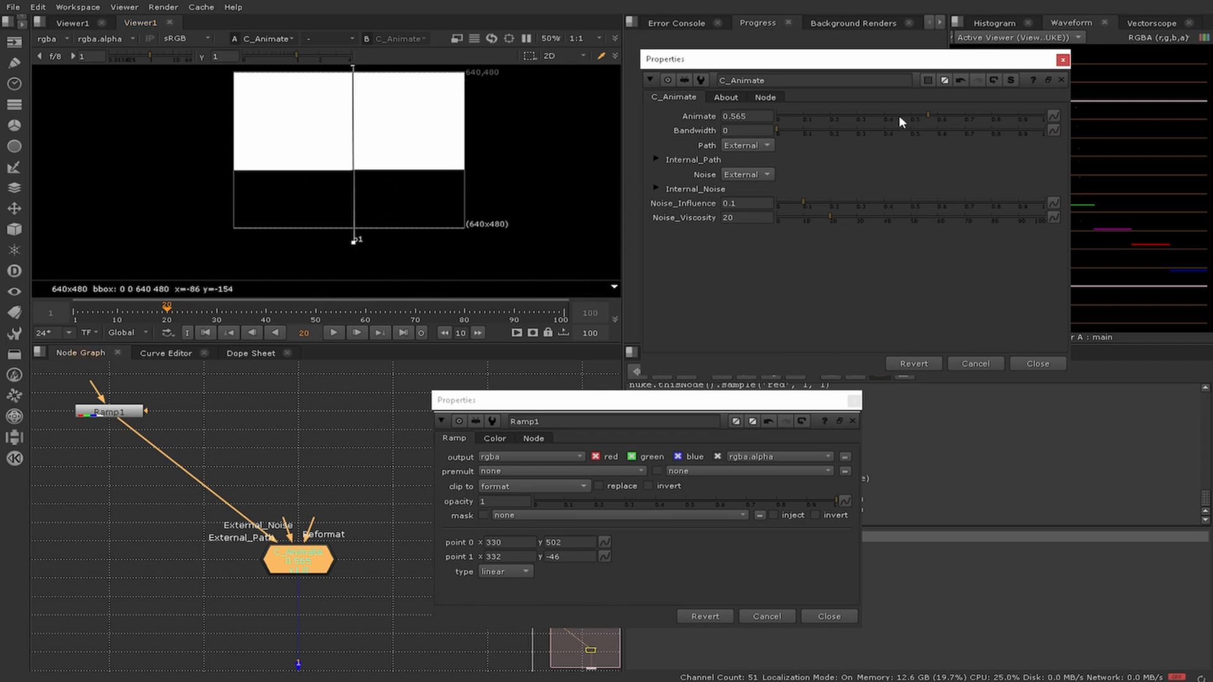
# Step: Switch Path back to Internal and test the growth with Animate at 0.74 and 0.08
pyautogui.moveTo(900, 116); pyautogui.dragTo(962, 130)
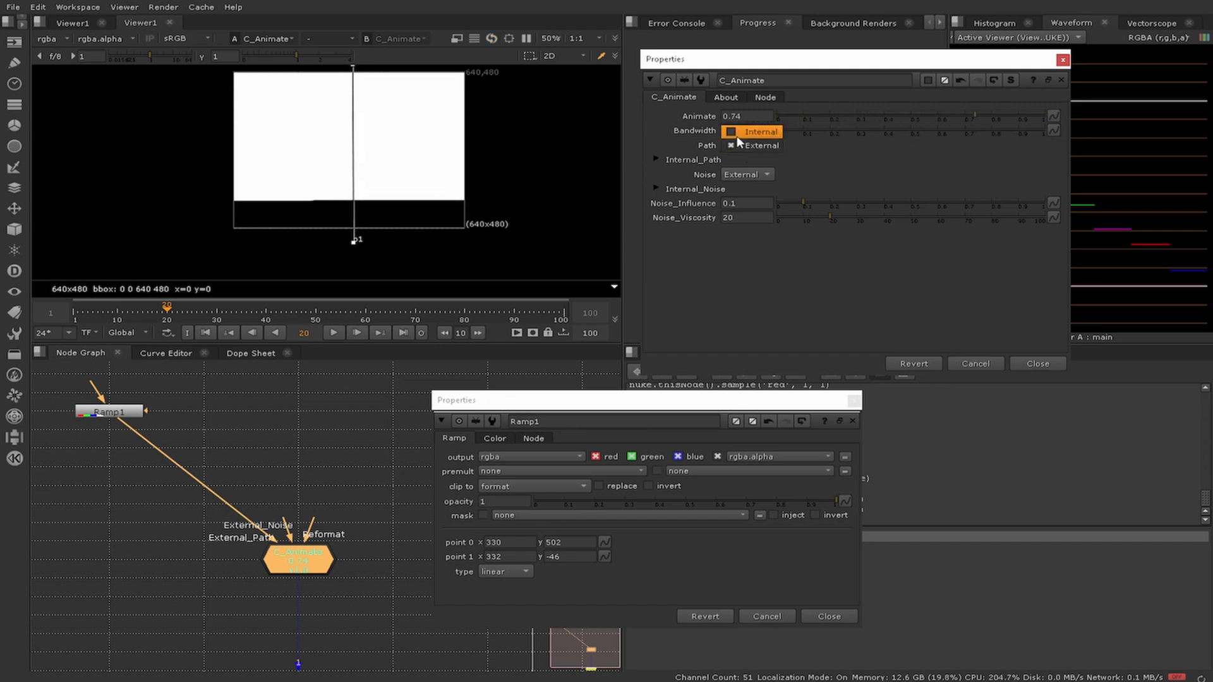
pyautogui.click(737, 132)
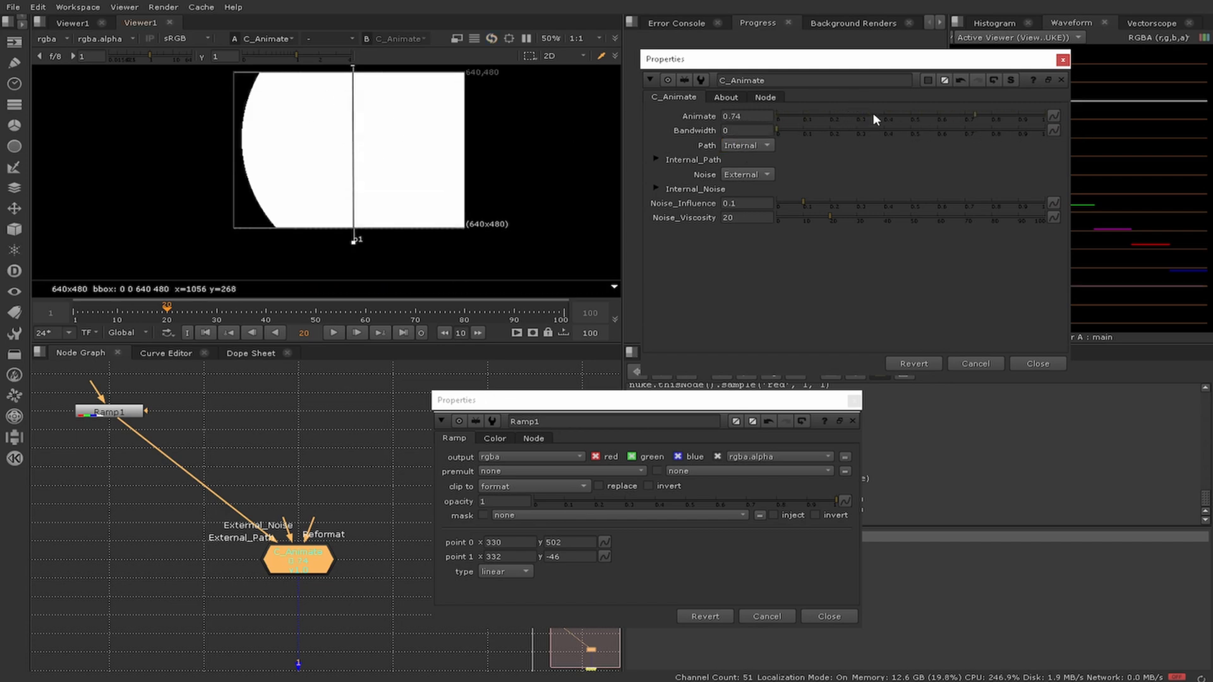
pyautogui.moveTo(873, 113); pyautogui.dragTo(798, 120)
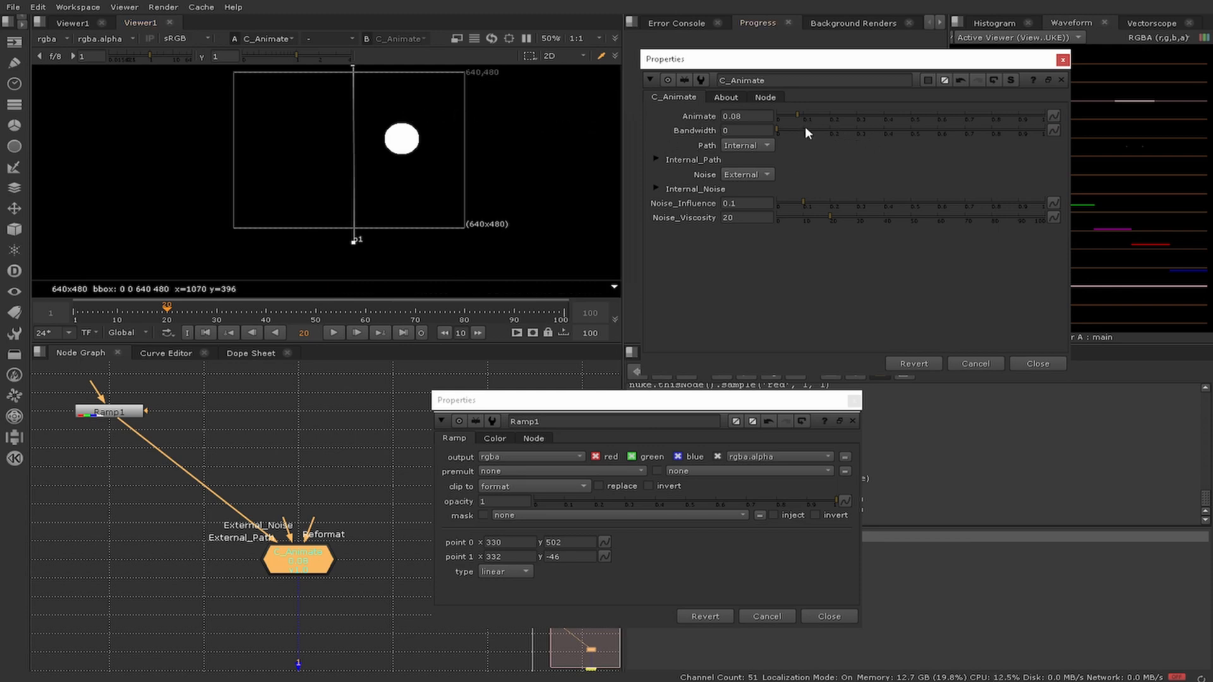
# Step: Try Bandwidth 0.075 with Animate at 0.55, and return Bandwidth to 0 with Animate at 0.425
pyautogui.moveTo(805, 128); pyautogui.dragTo(923, 96)
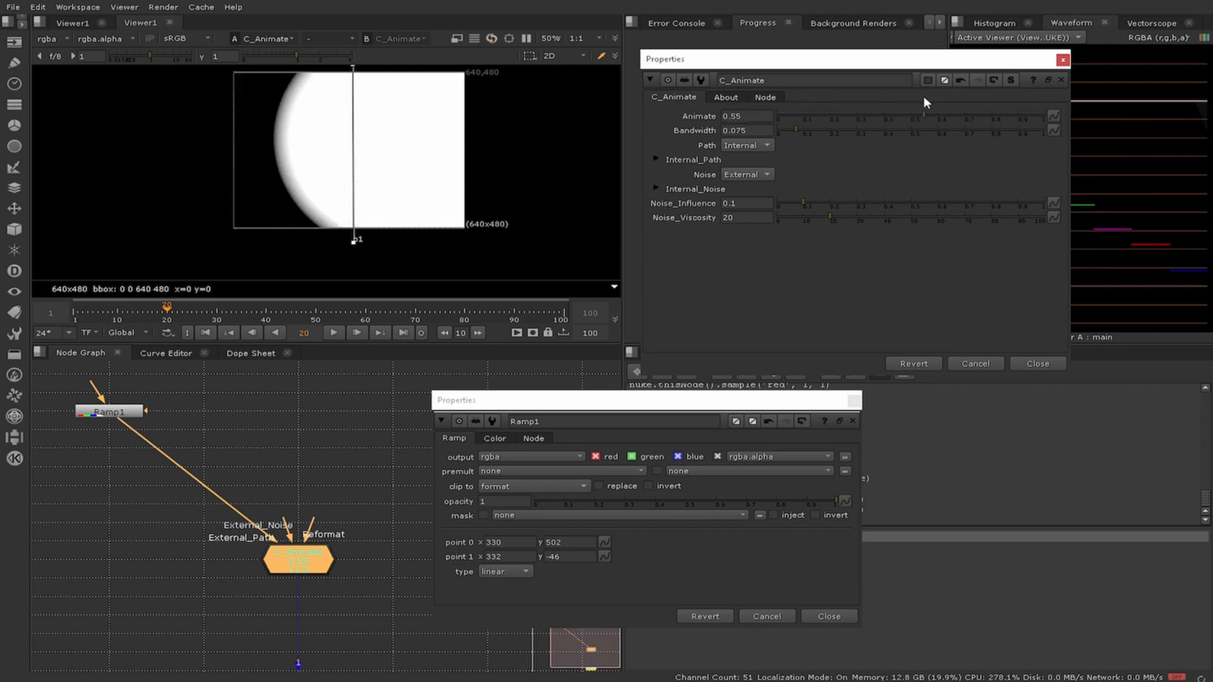
pyautogui.click(754, 130)
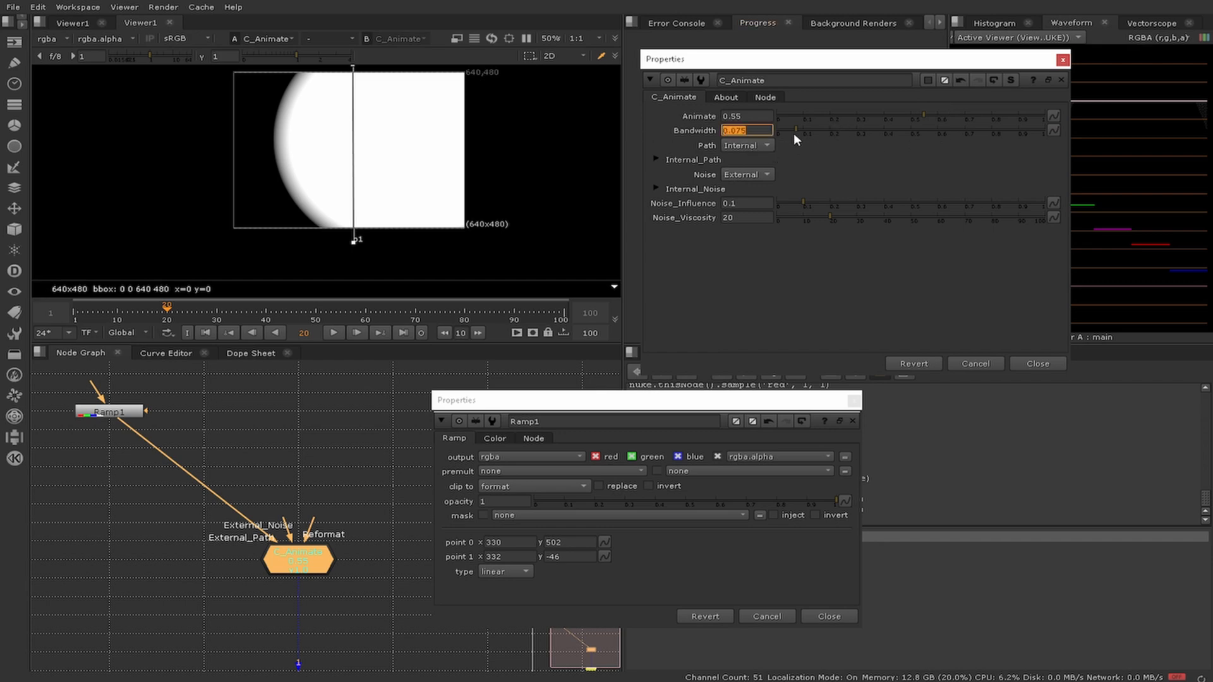
pyautogui.moveTo(795, 130); pyautogui.dragTo(739, 131)
pyautogui.click(889, 118)
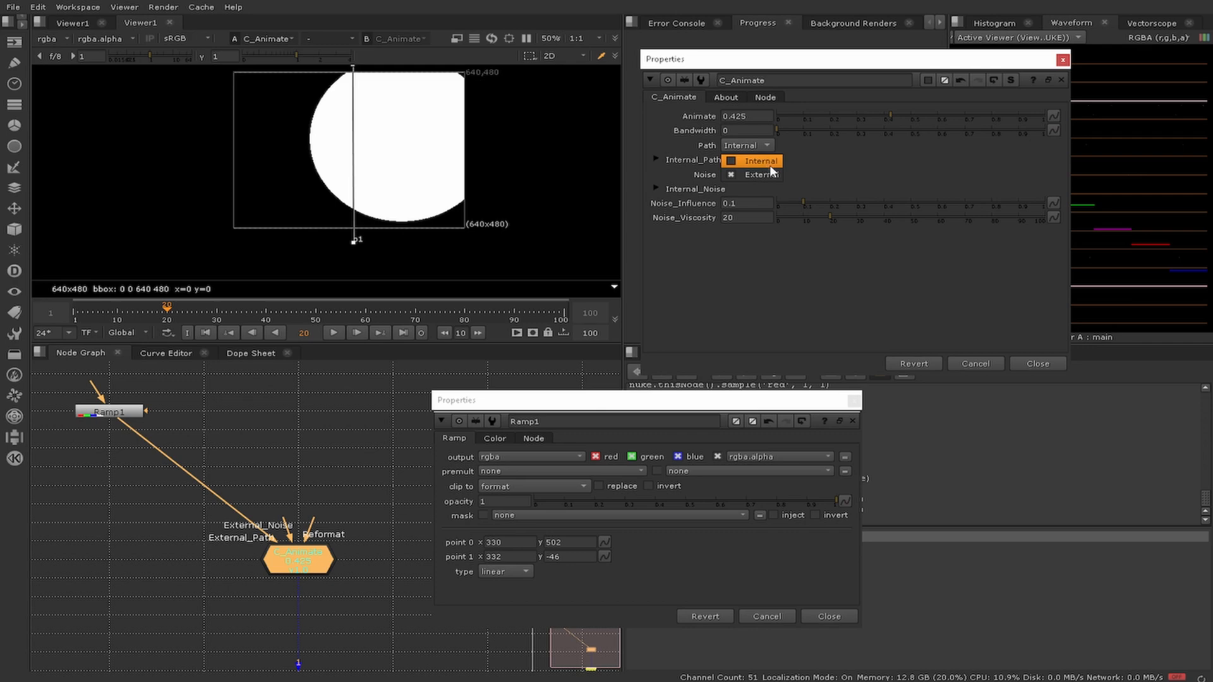
# Step: Add a Noise node above C_Animate and connect C_Animate's External_Noise input to it
pyautogui.click(297, 414)
pyautogui.press('Tab')
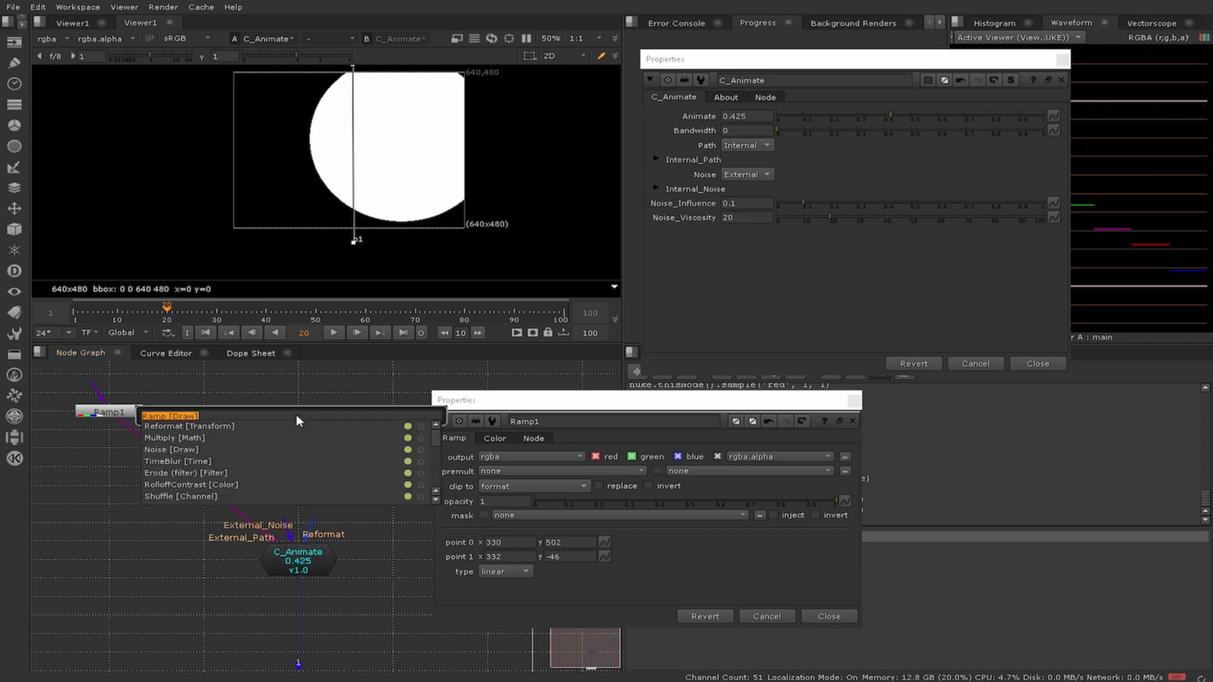
pyautogui.write('noi')
pyautogui.click(177, 428)
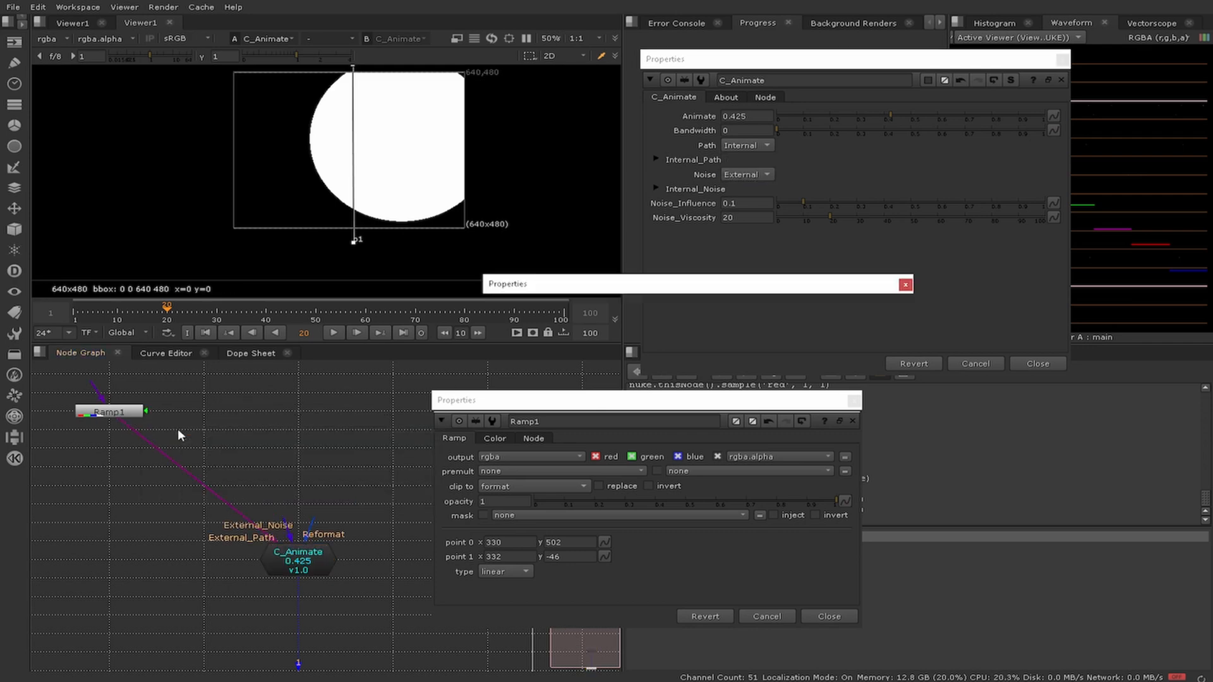
pyautogui.moveTo(290, 529); pyautogui.dragTo(297, 417)
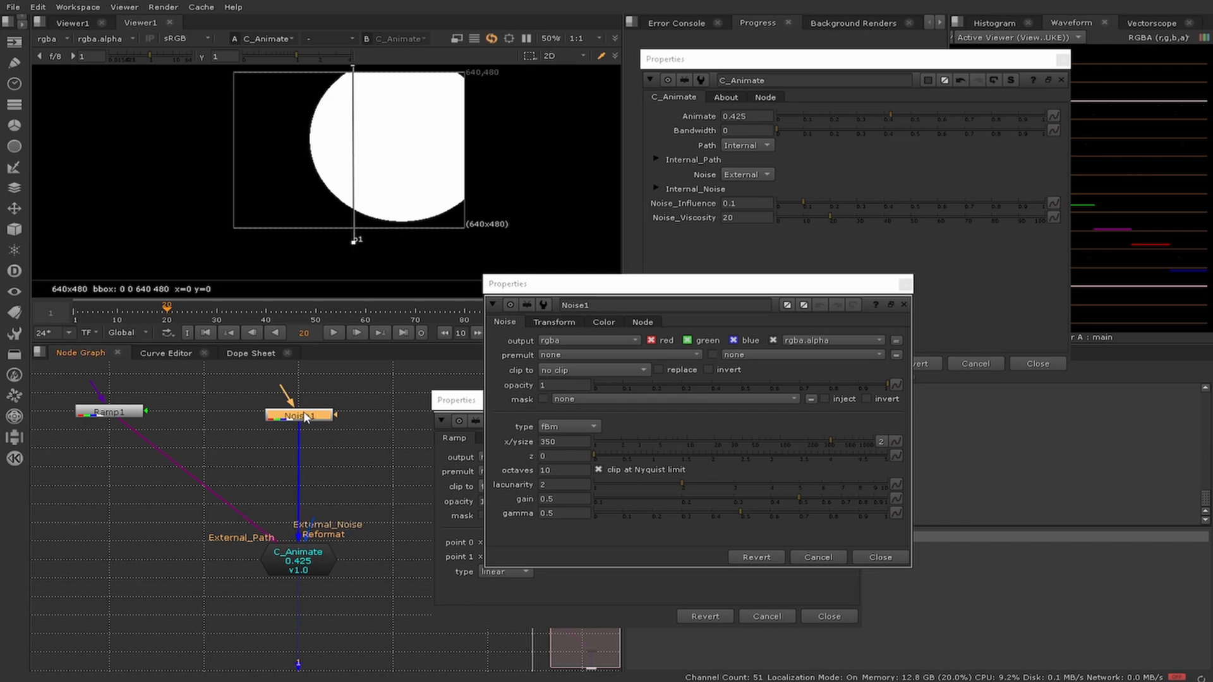
# Step: Compare the outputs of Noise1 and C_Animate in the viewer, close Noise1's properties and finish on C_Animate's output
pyautogui.click(292, 412)
pyautogui.press('1')
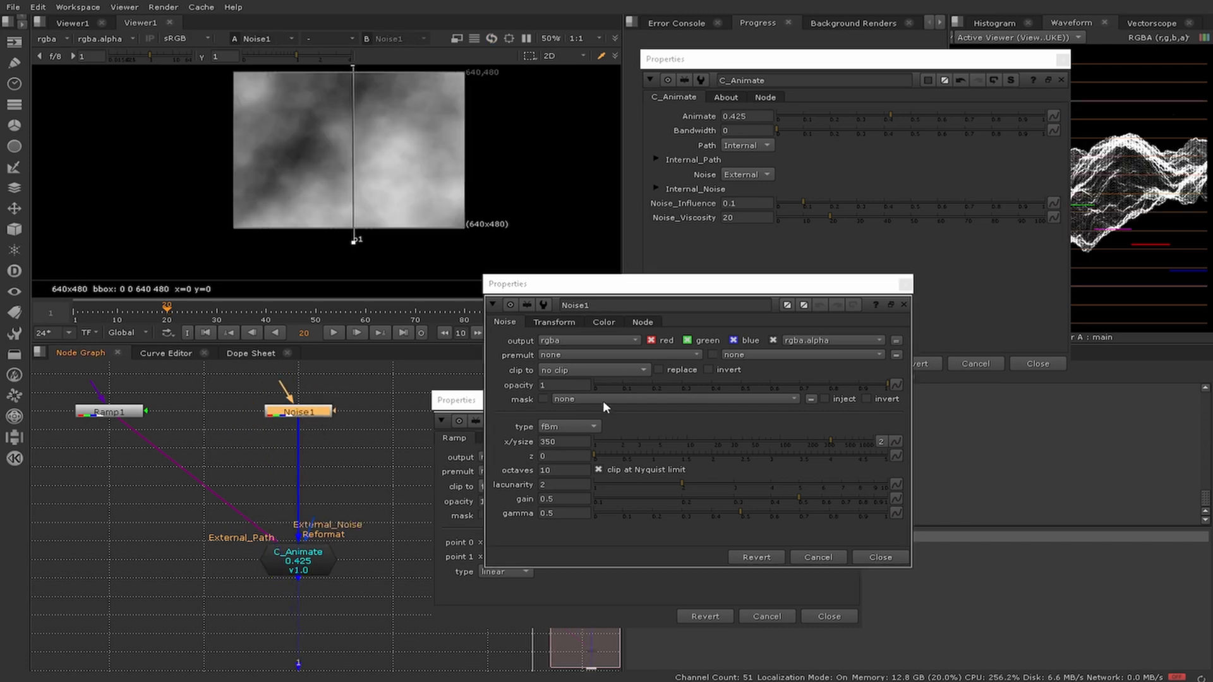
pyautogui.click(316, 573)
pyautogui.press('1')
pyautogui.click(316, 539)
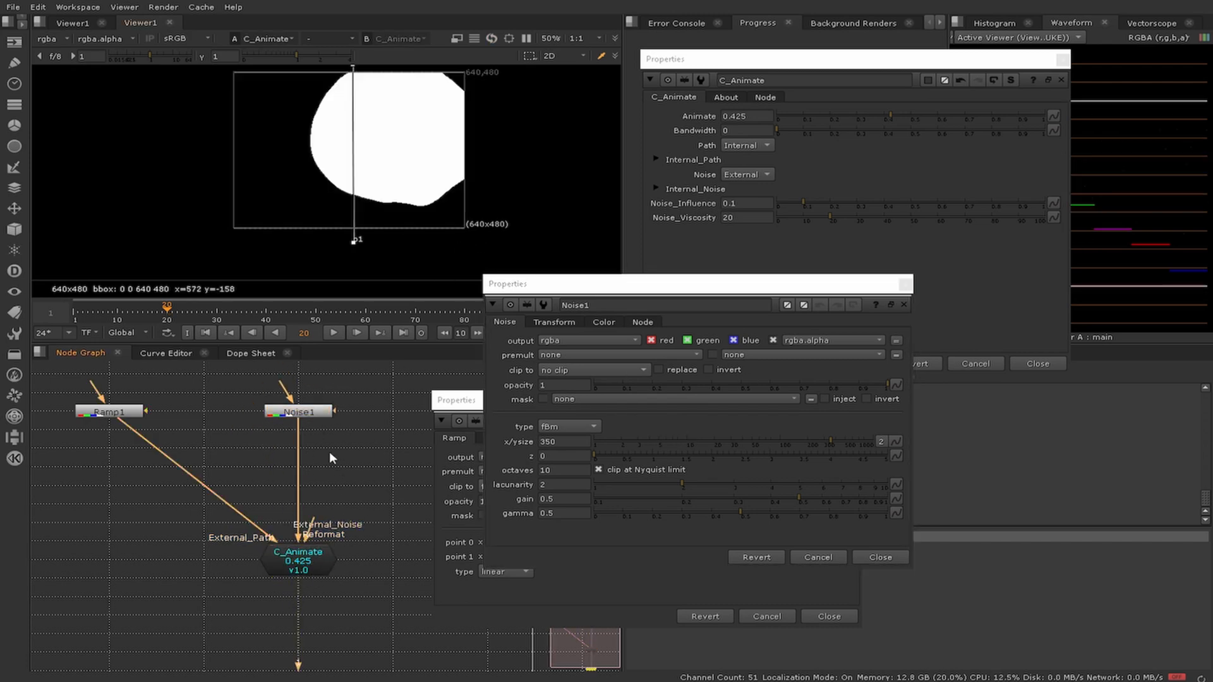
pyautogui.click(309, 414)
pyautogui.press('1')
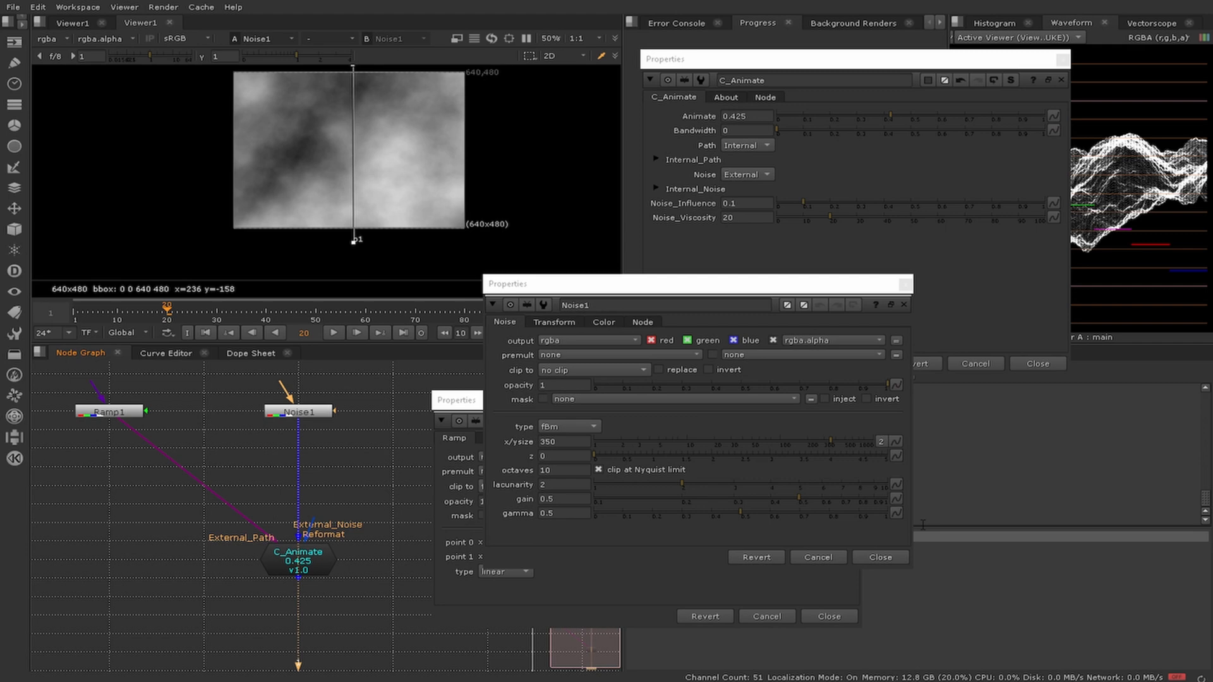
pyautogui.click(859, 558)
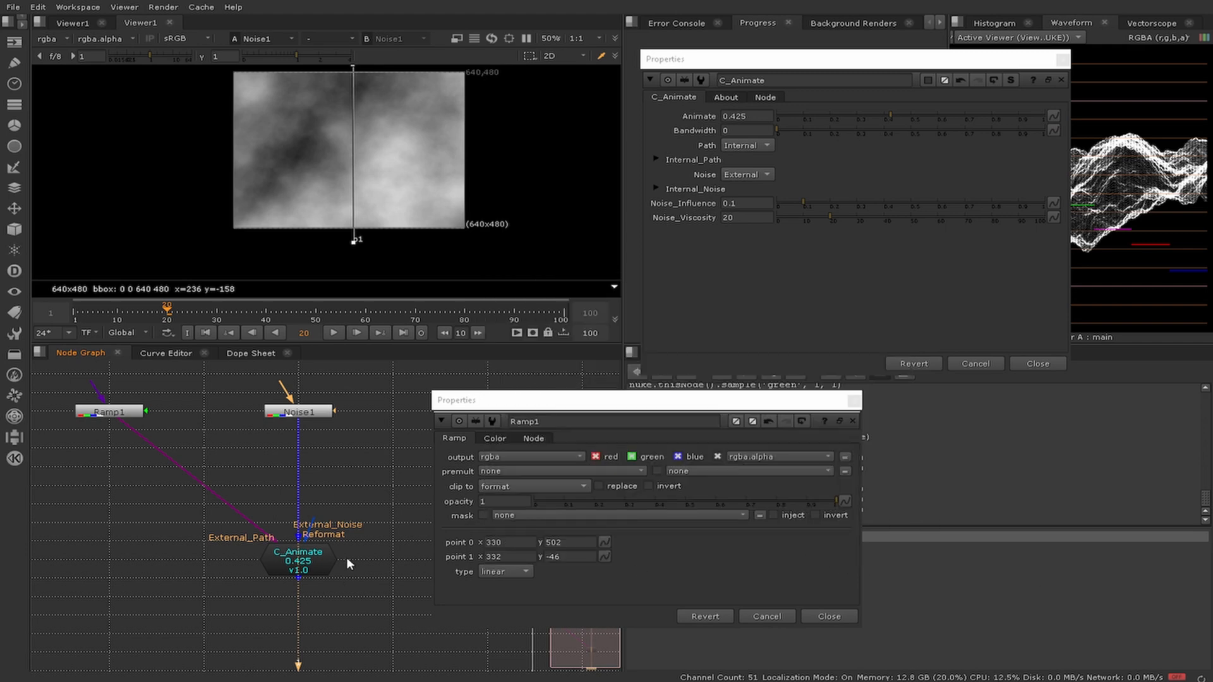
pyautogui.click(305, 562)
pyautogui.press('1')
pyautogui.click(378, 496)
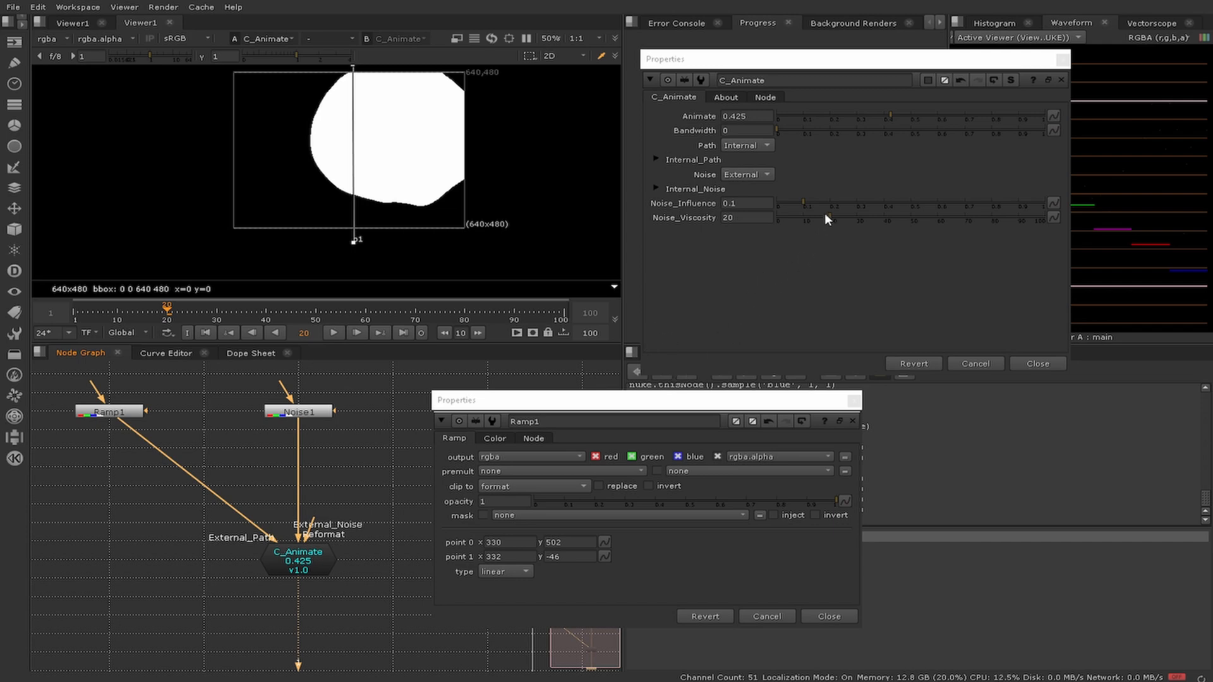
# Step: Lower C_Animate's Noise_Viscosity to 7.5 and go to frame 10
pyautogui.moveTo(825, 214); pyautogui.dragTo(800, 220)
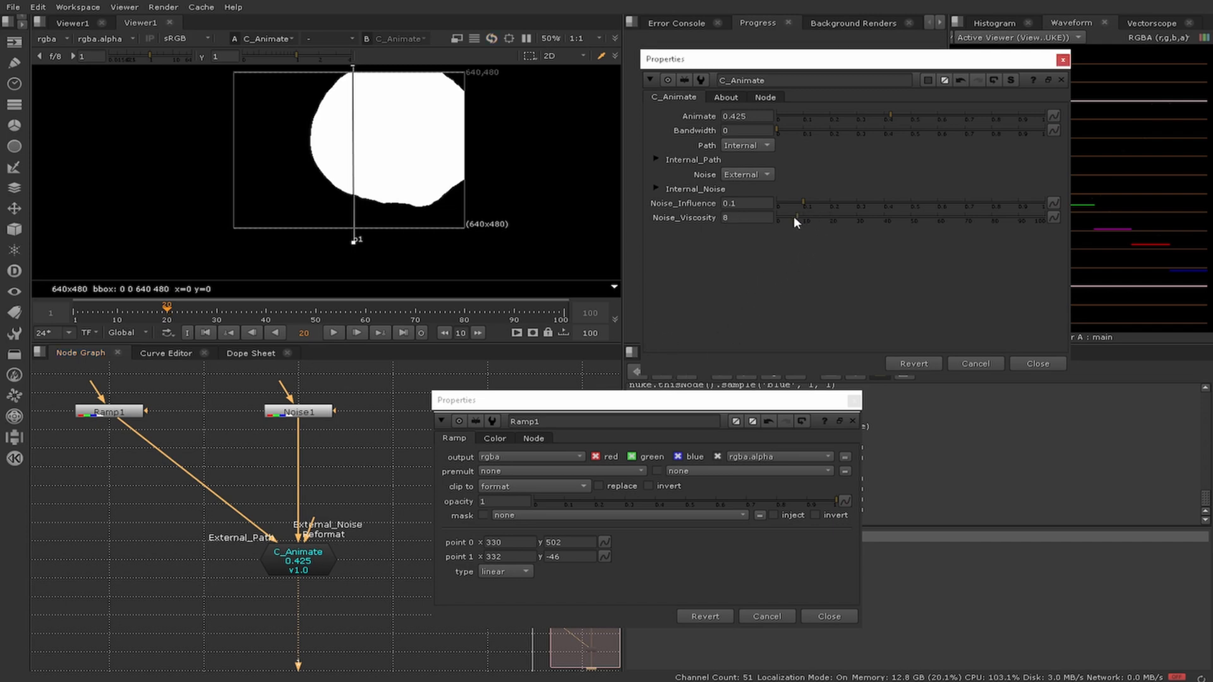
pyautogui.click(120, 313)
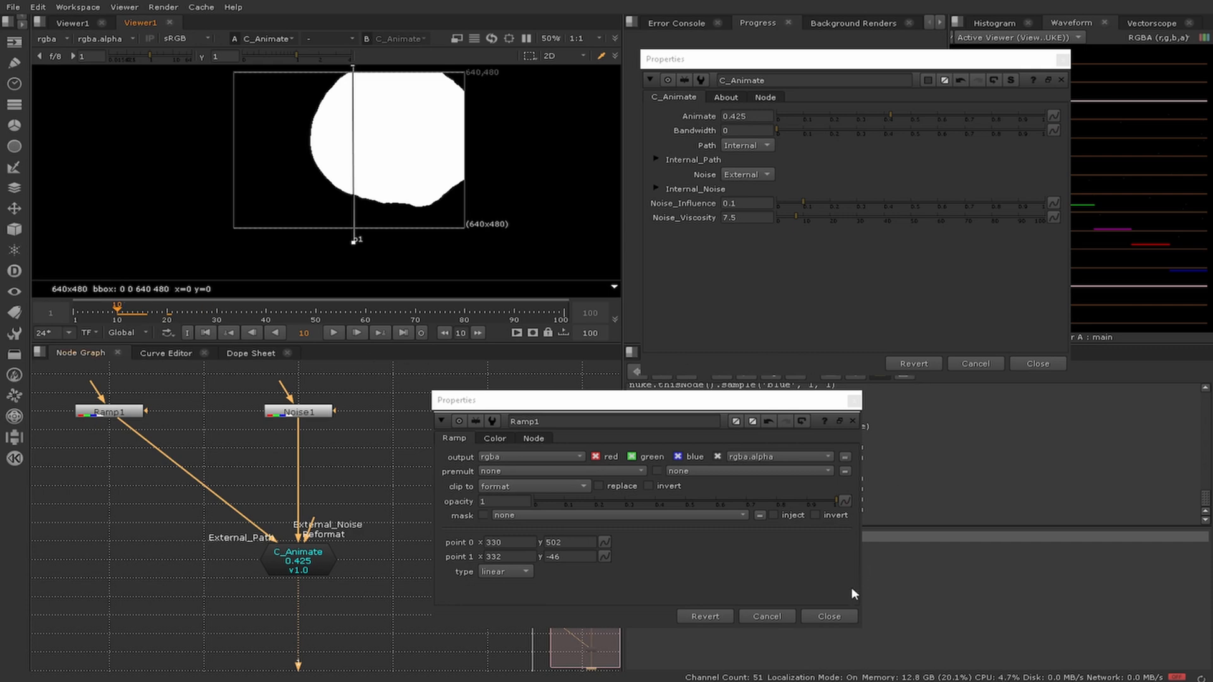
# Step: Close Ramp1's properties and switch C_Animate's Path to External, keeping Noise on External
pyautogui.click(833, 617)
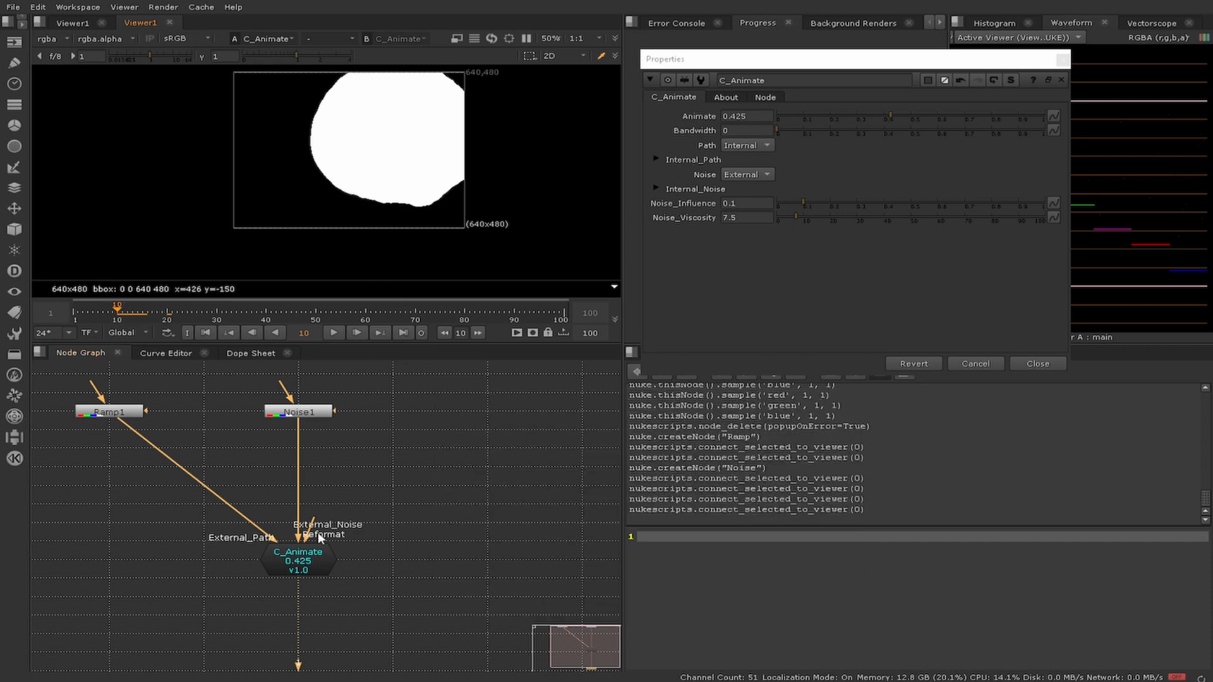
pyautogui.click(730, 146)
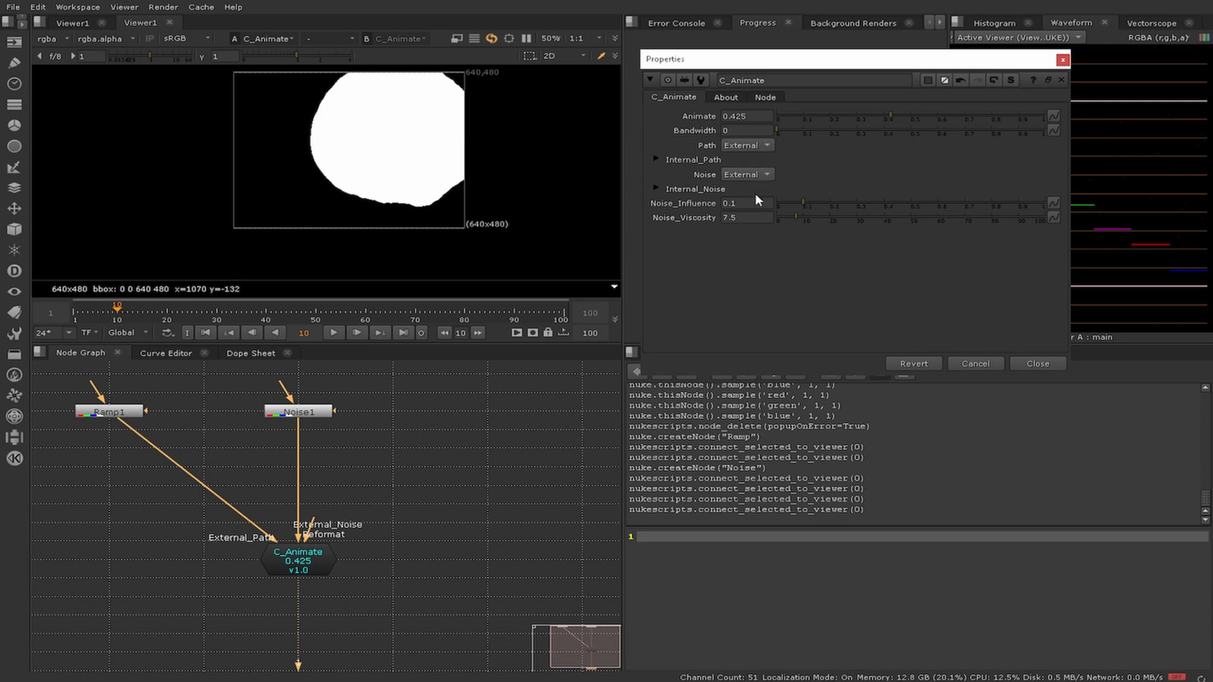
pyautogui.click(753, 177)
pyautogui.click(755, 177)
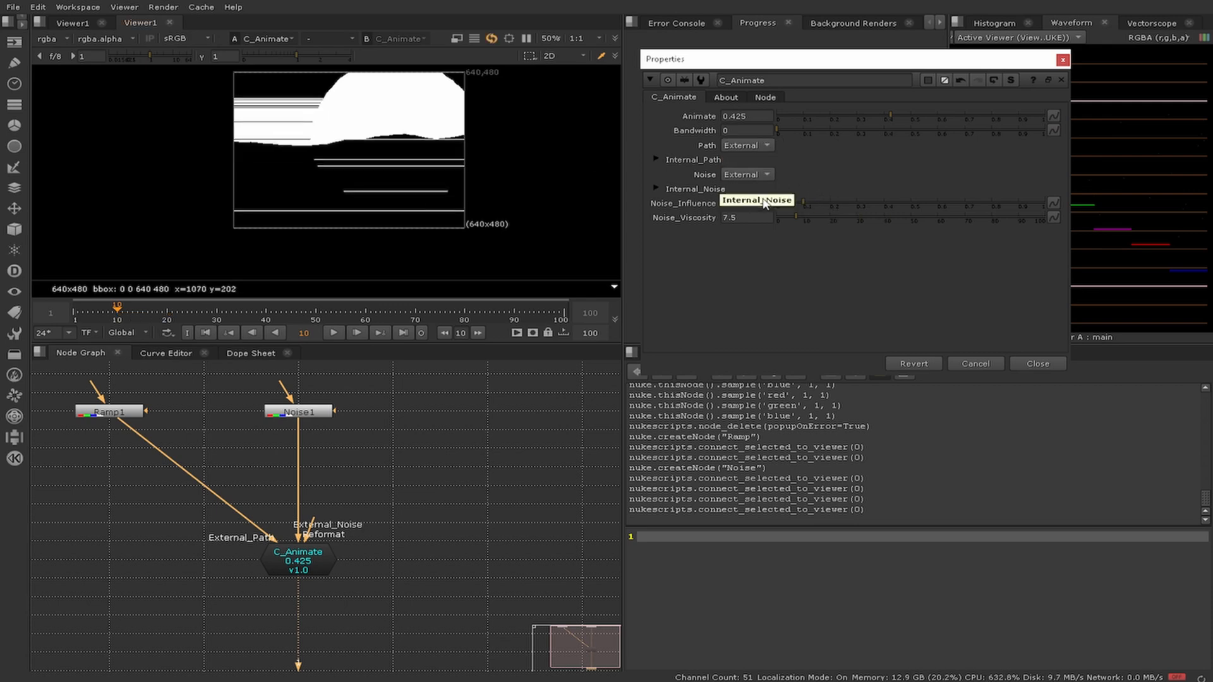
# Step: Set C_Animate's Noise_Influence to 0.4 and compare Internal with External noise, ending on External
pyautogui.moveTo(804, 203); pyautogui.dragTo(855, 207)
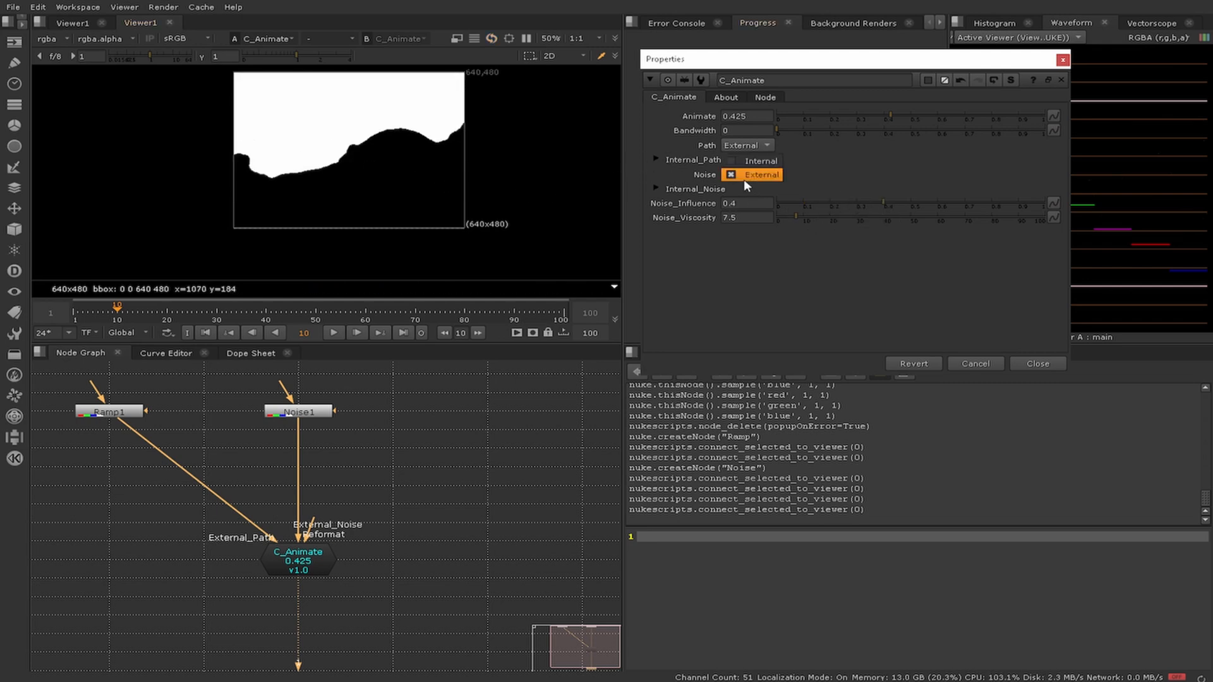
pyautogui.click(757, 162)
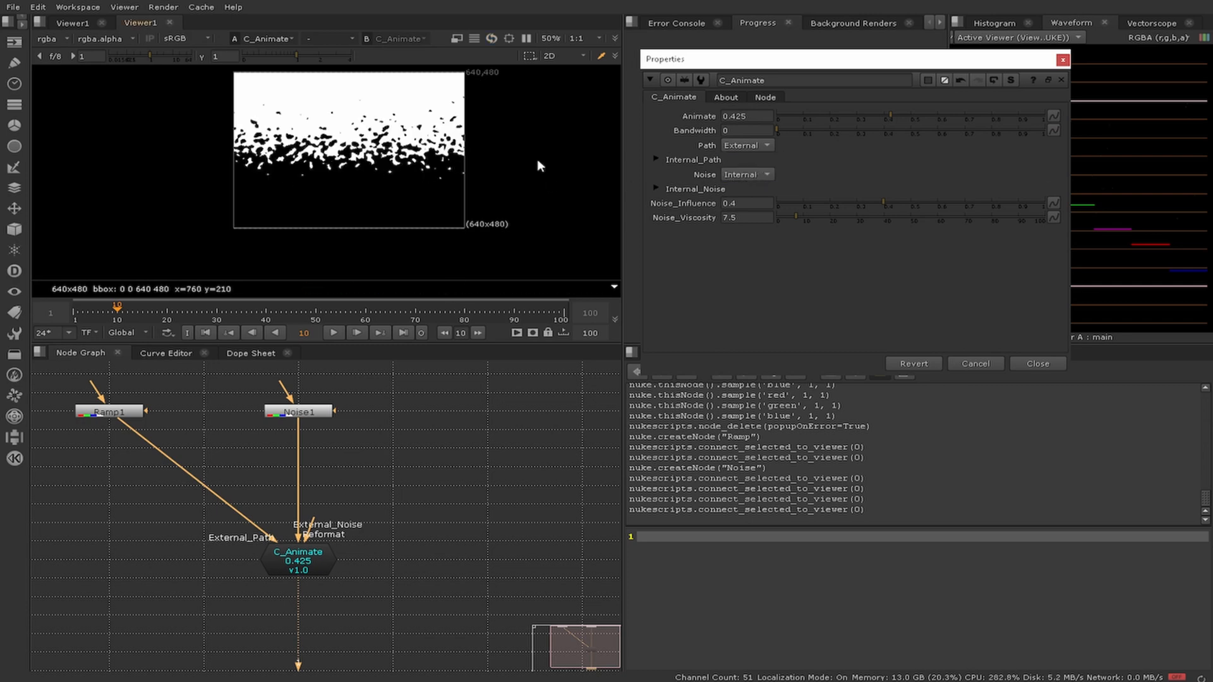
pyautogui.click(761, 188)
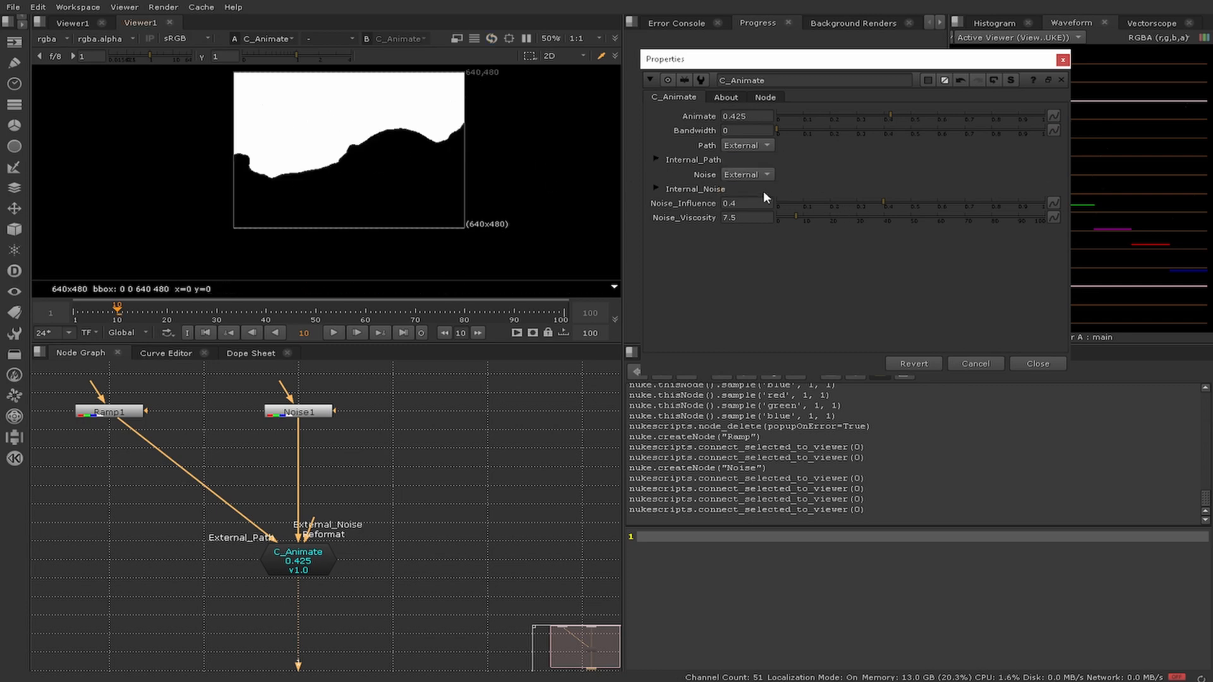
# Step: Try an x/ysize of 7.6 on Noise1, set it to 150 and close its properties
pyautogui.doubleClick(314, 414)
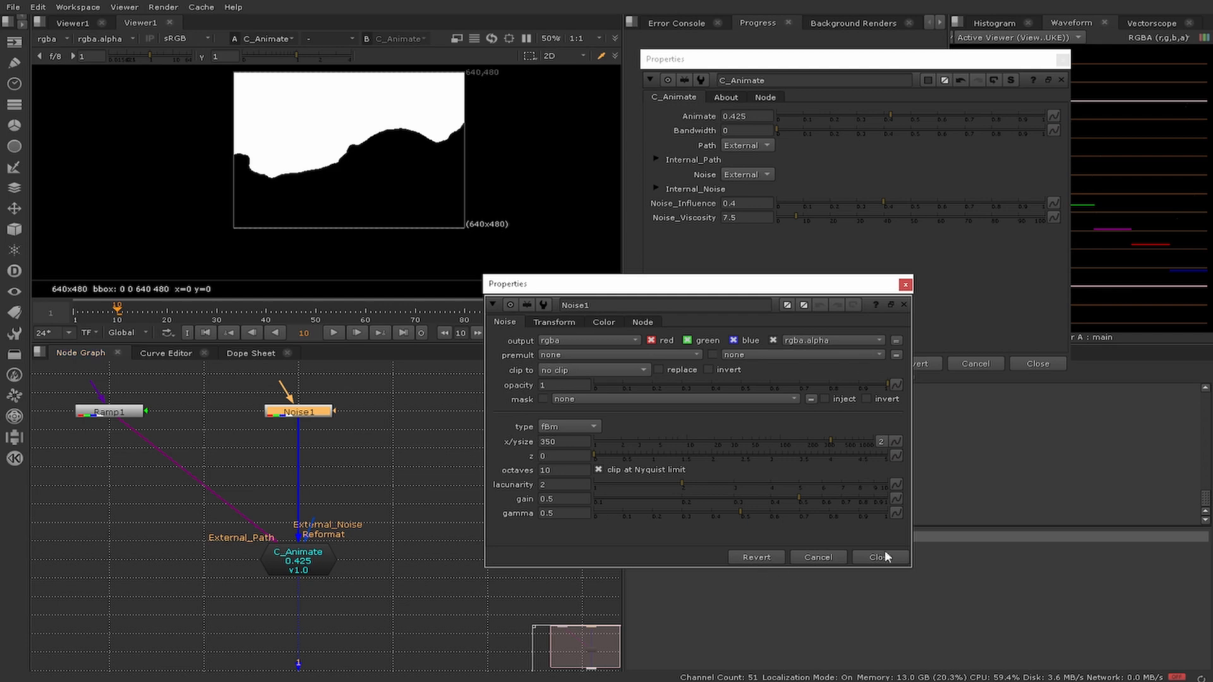
pyautogui.click(894, 558)
pyautogui.doubleClick(311, 420)
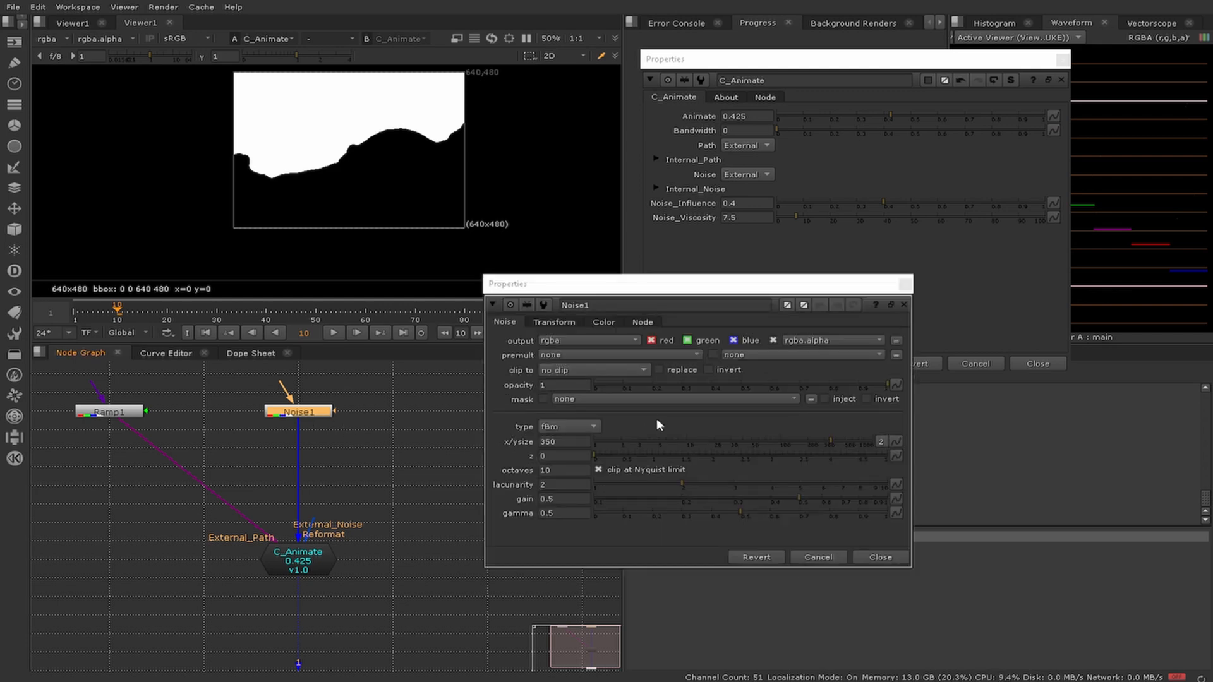
pyautogui.moveTo(744, 442); pyautogui.dragTo(676, 438)
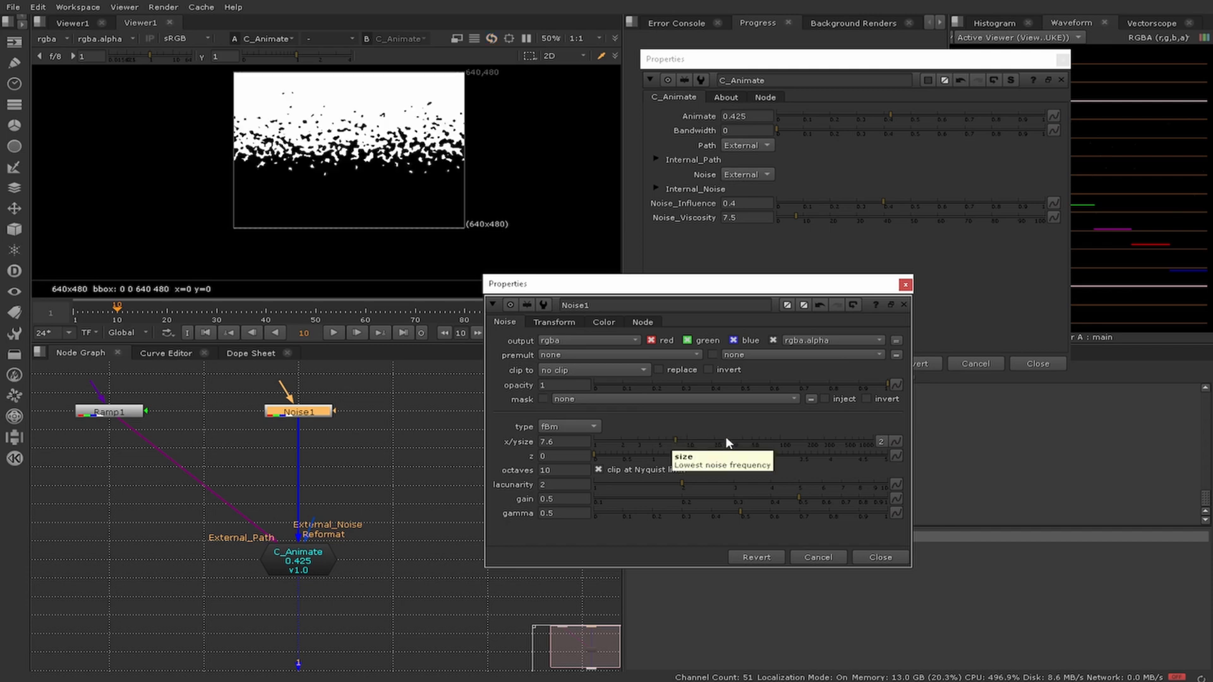
pyautogui.click(758, 441)
pyautogui.click(795, 441)
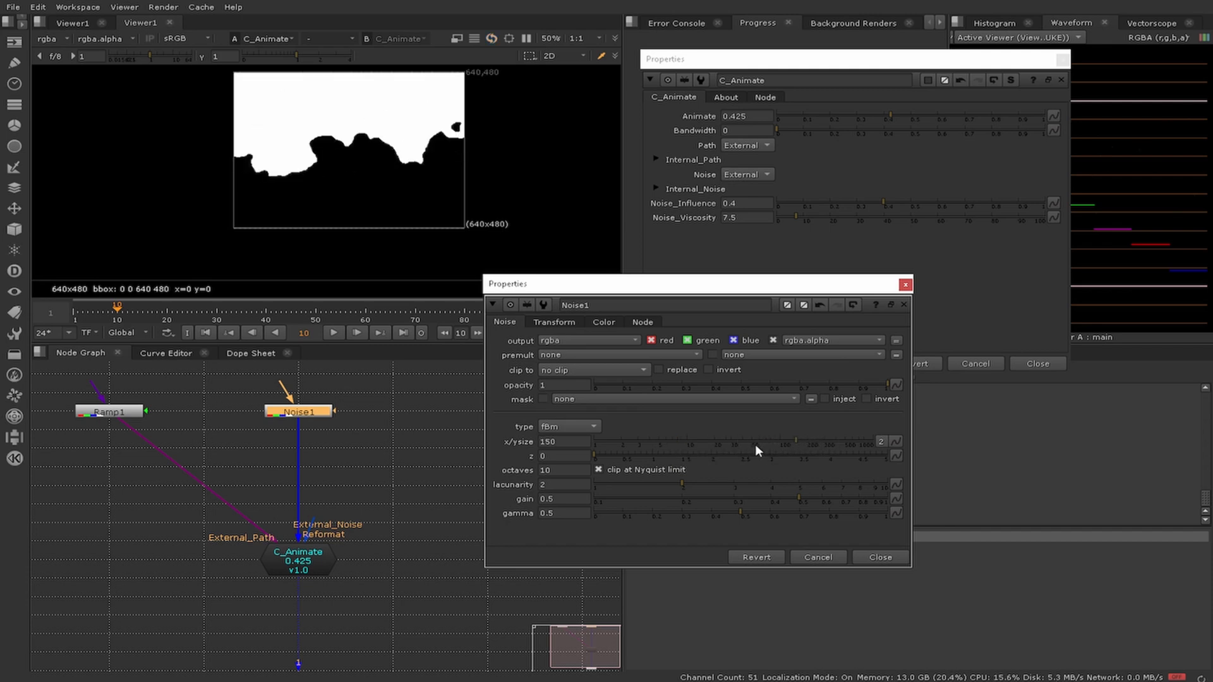
pyautogui.click(903, 556)
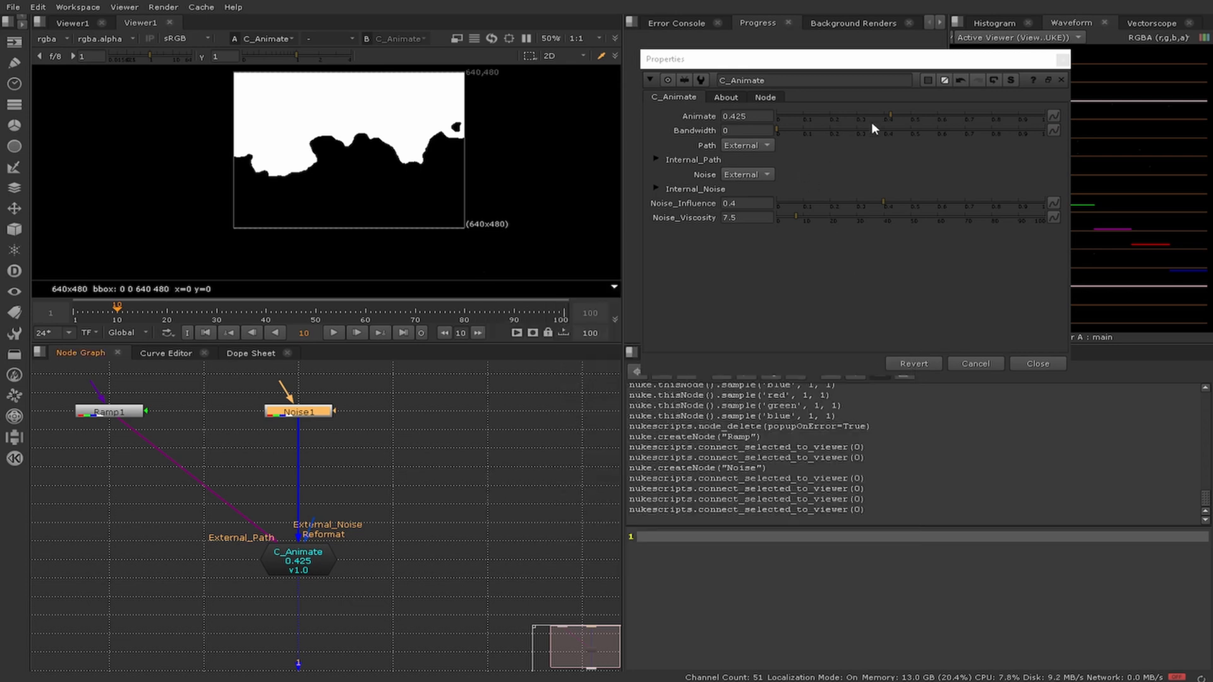
# Step: Set C_Animate's Animate to 0.535 and Noise_Influence to 0, and try Noise_Viscosity at 36.5 and 4
pyautogui.moveTo(870, 123); pyautogui.dragTo(920, 126)
pyautogui.moveTo(797, 217)
pyautogui.mouseDown()
pyautogui.moveTo(874, 222)
pyautogui.moveTo(865, 204)
pyautogui.moveTo(784, 199)
pyautogui.moveTo(1045, 199)
pyautogui.moveTo(633, 199)
pyautogui.moveTo(874, 203)
pyautogui.moveTo(669, 206)
pyautogui.mouseUp()
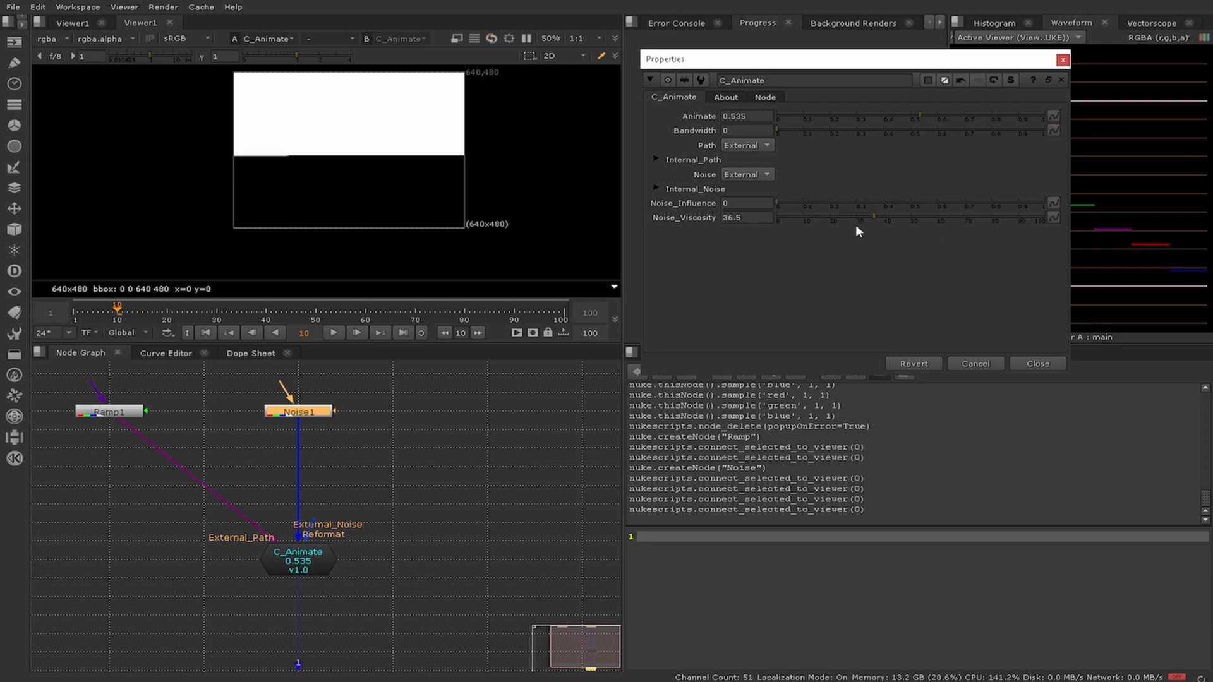
pyautogui.moveTo(823, 217); pyautogui.dragTo(789, 216)
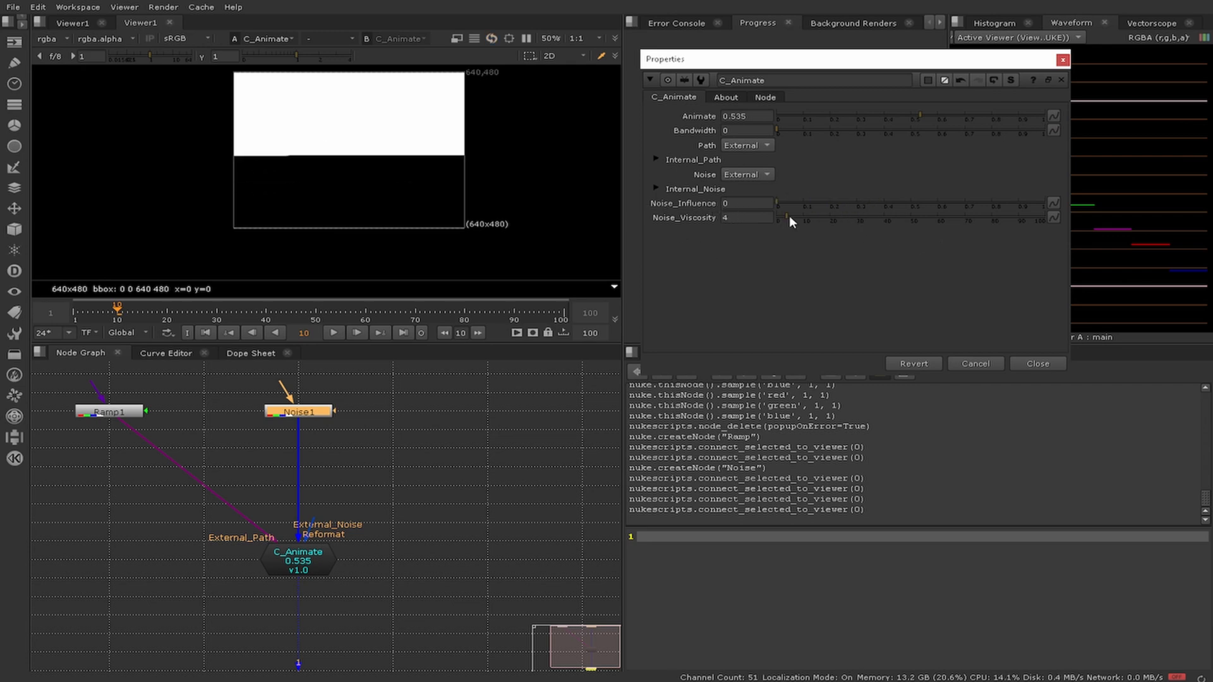
# Step: Set C_Animate's Noise_Viscosity to 20 and Noise_Influence to 0.1, and close its properties
pyautogui.click(742, 218)
pyautogui.write('20')
pyautogui.click(746, 246)
pyautogui.click(743, 206)
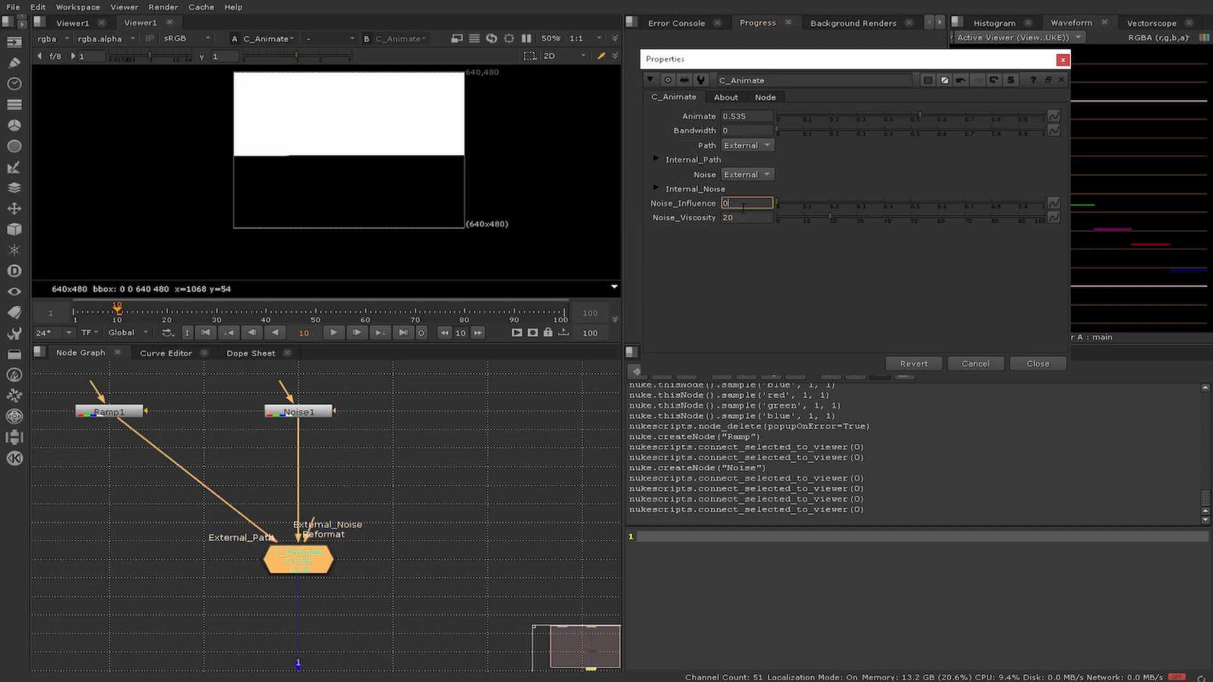
pyautogui.click(753, 283)
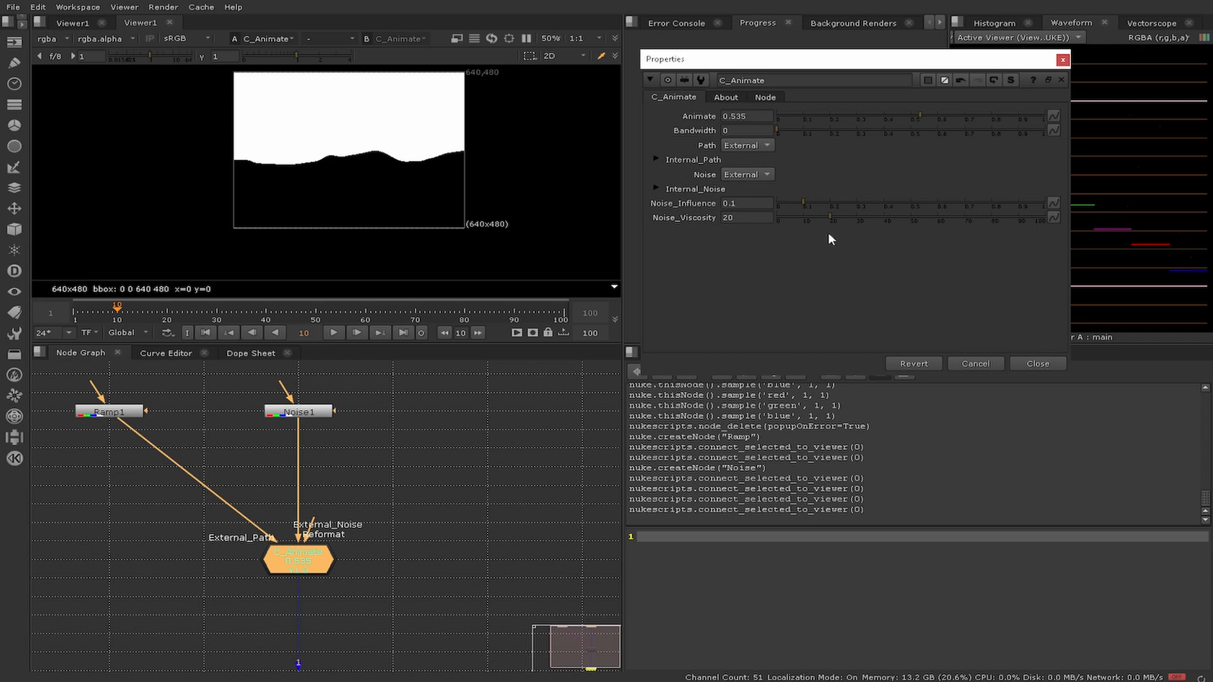
pyautogui.click(1040, 365)
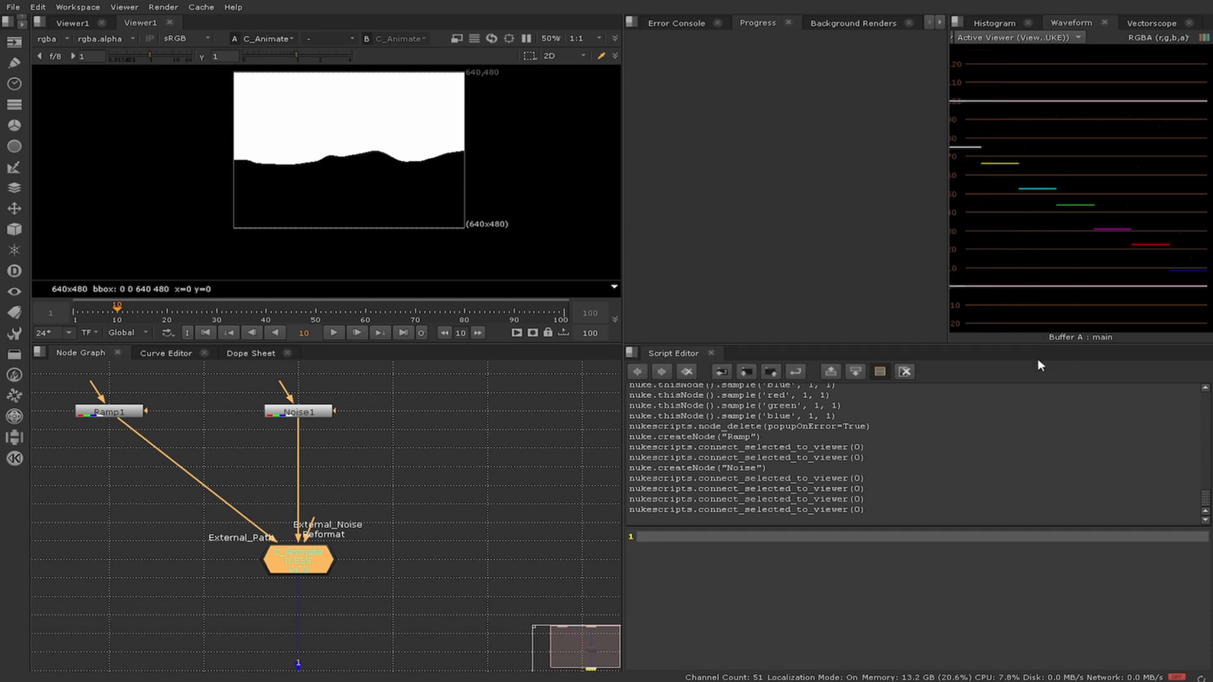
# Step: Open the recent comp C_Animate_tutorial.nk
pyautogui.scroll(-4, 302, 481)
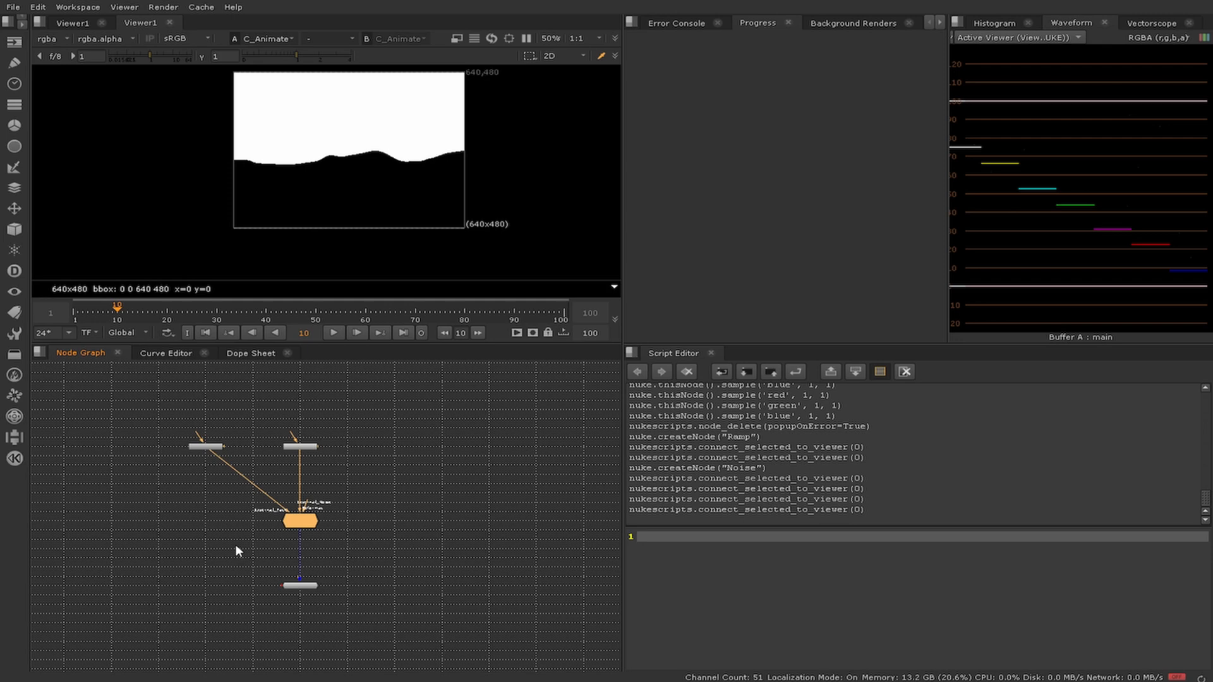
pyautogui.click(380, 471)
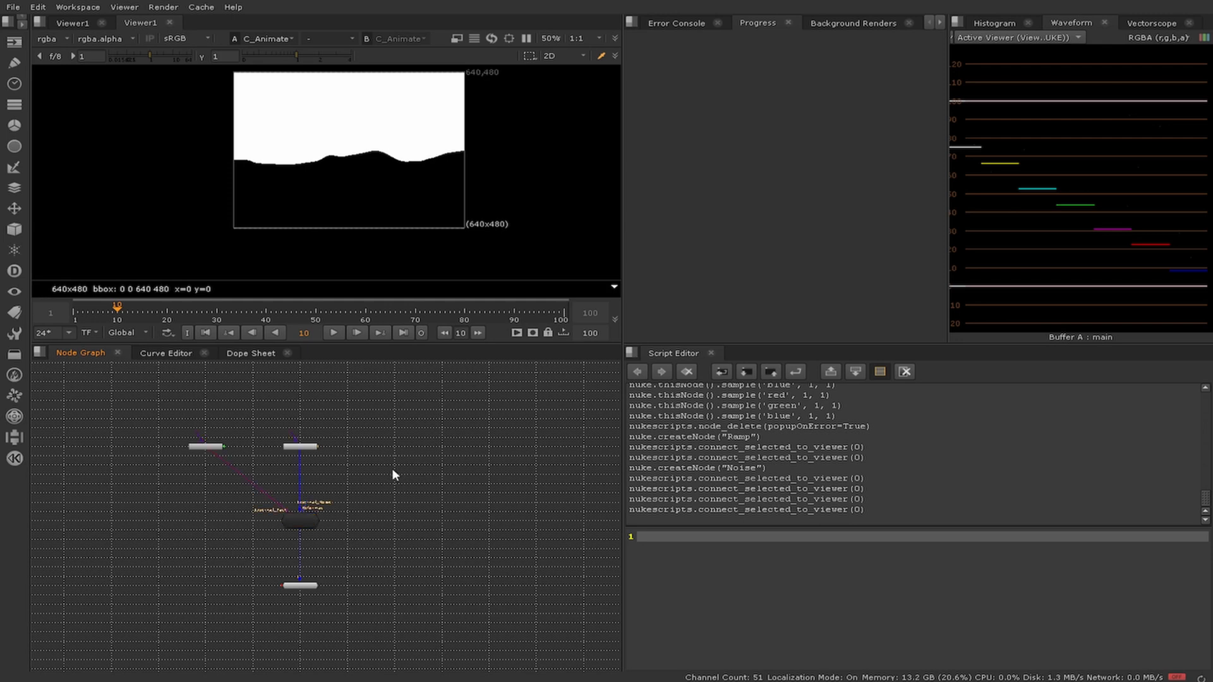
pyautogui.click(14, 8)
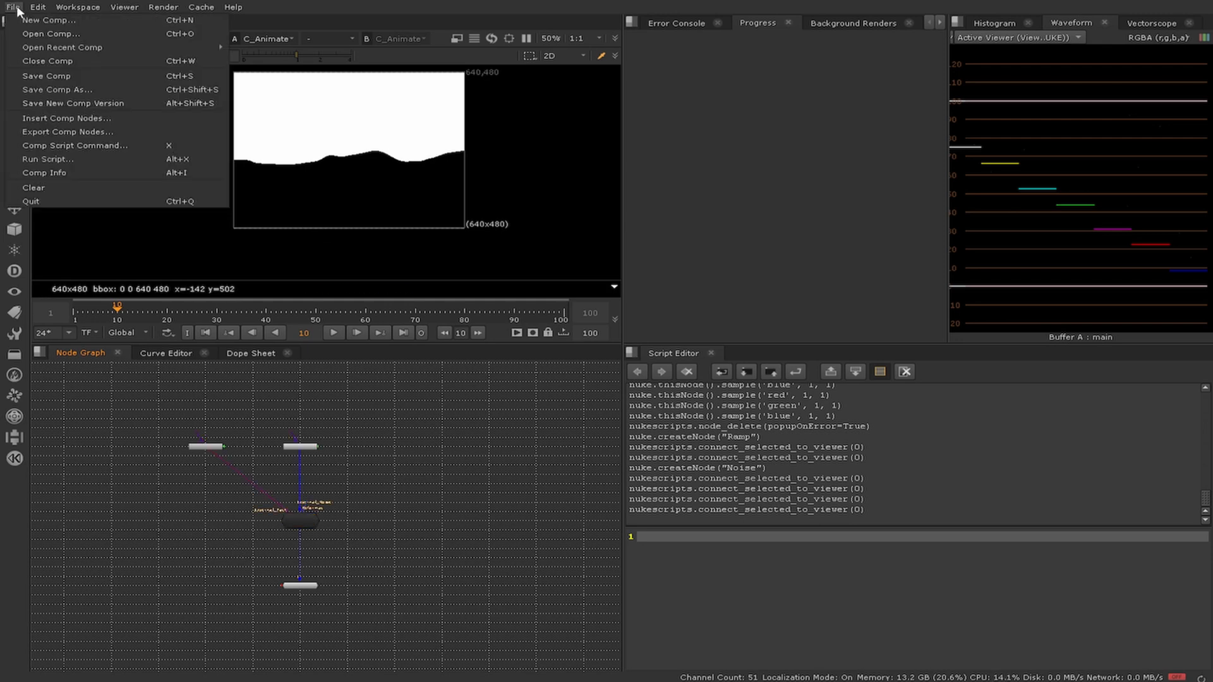
pyautogui.moveTo(63, 47)
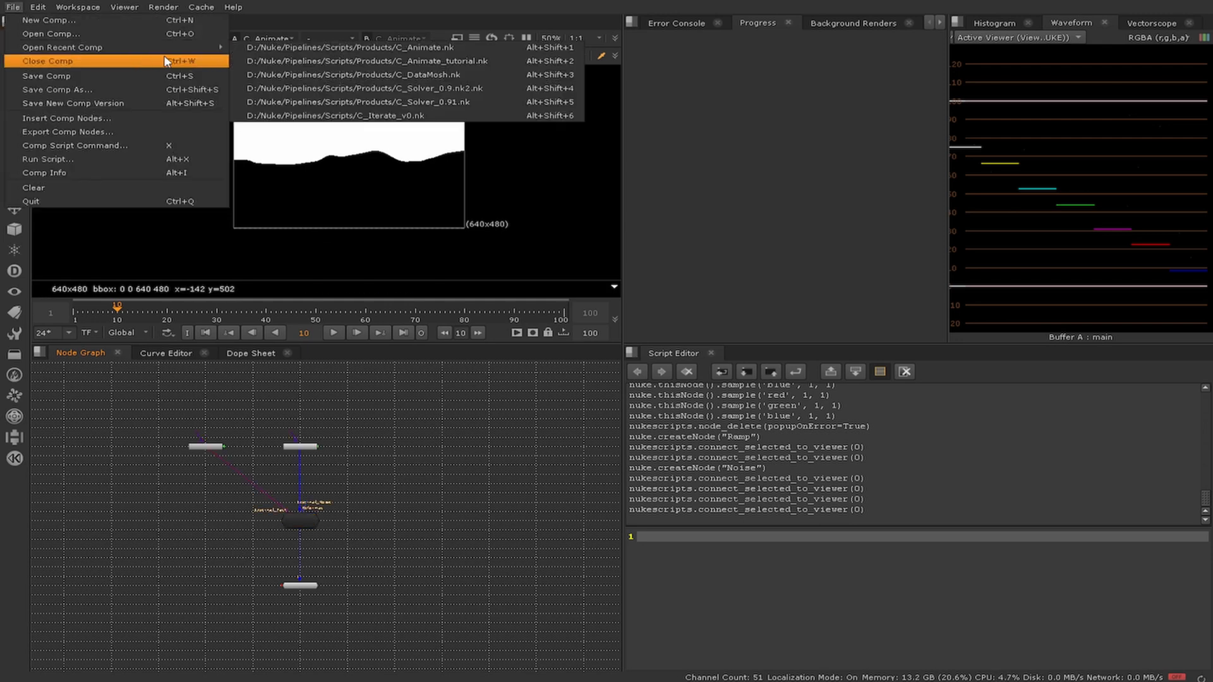
pyautogui.click(457, 63)
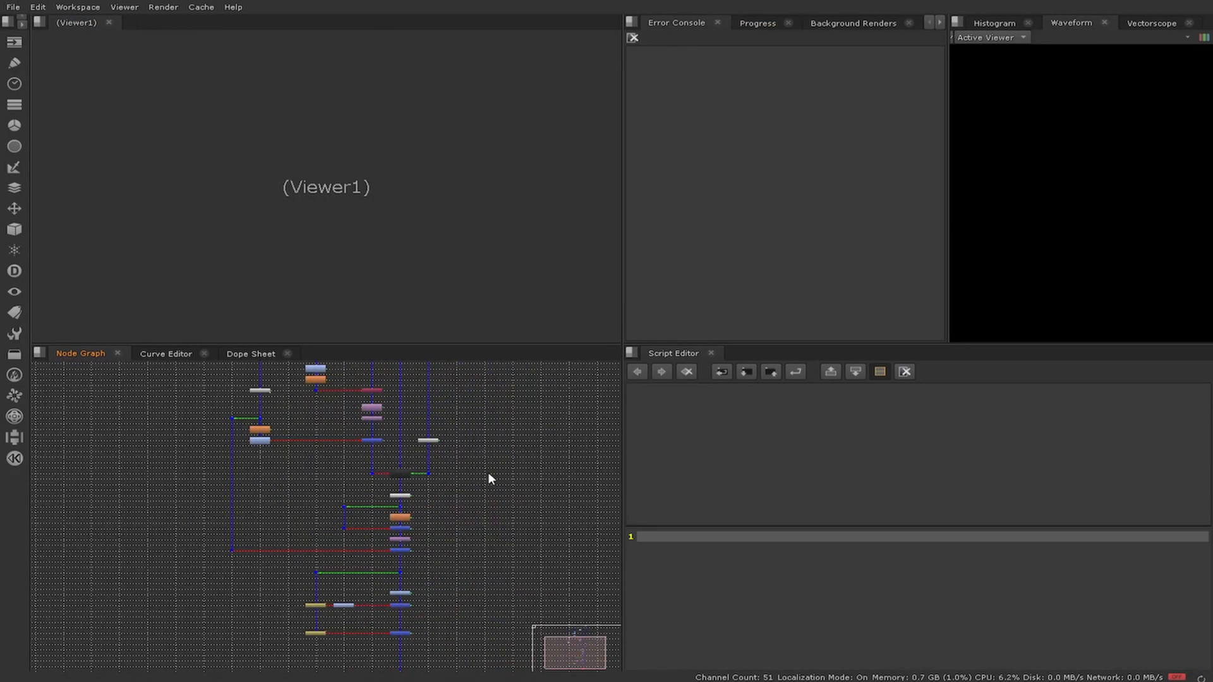
# Step: Examine the tutorial comp's node tree from the Reformat node at its head down to the Write node
pyautogui.moveTo(490, 472); pyautogui.dragTo(492, 525, button='middle')
pyautogui.scroll(2, 468, 432)
pyautogui.moveTo(453, 459); pyautogui.dragTo(445, 585, button='middle')
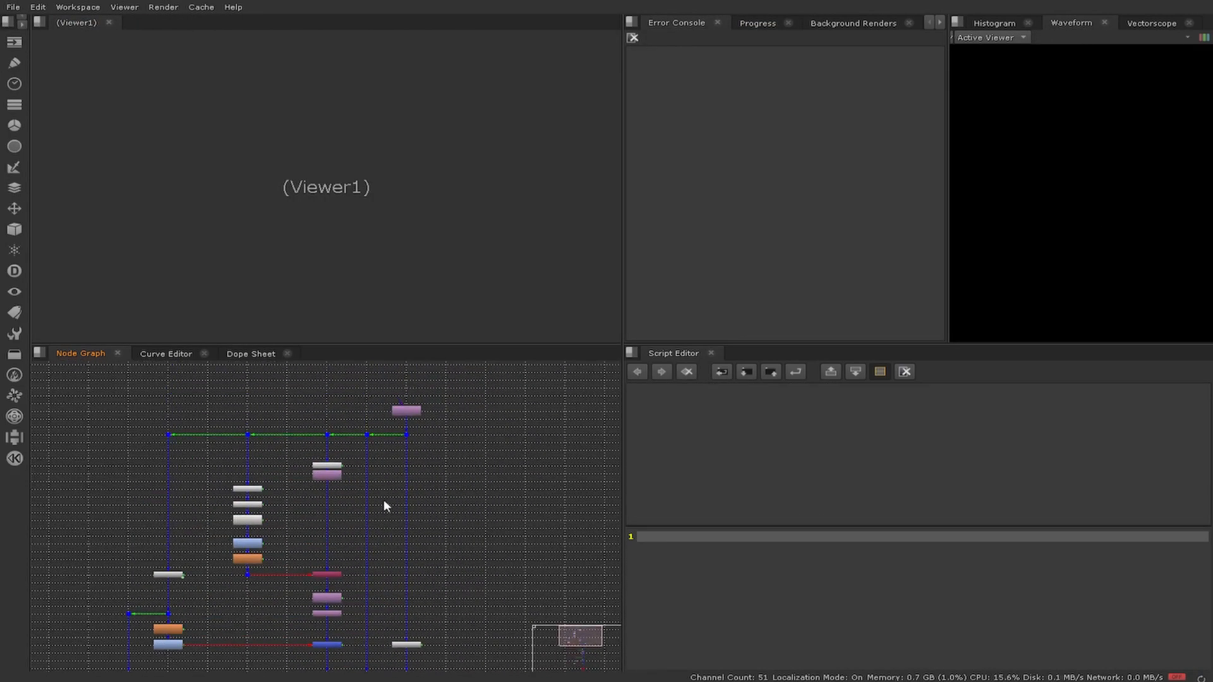
pyautogui.scroll(4, 404, 499)
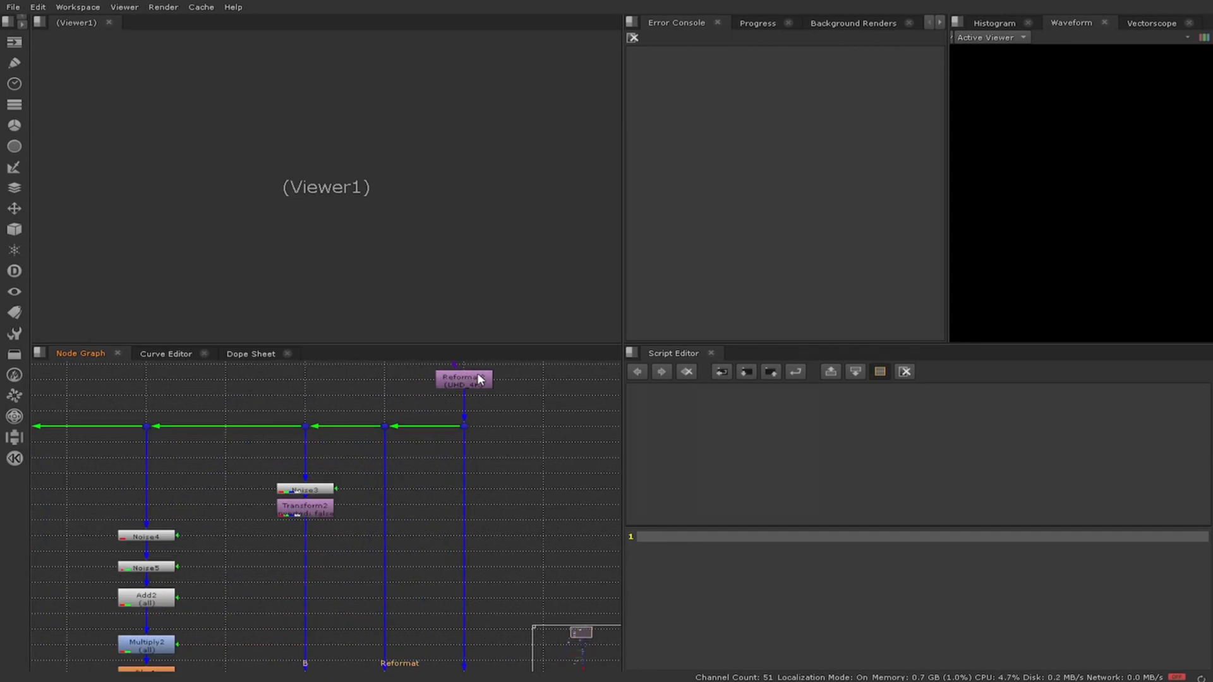
pyautogui.scroll(-3, 500, 451)
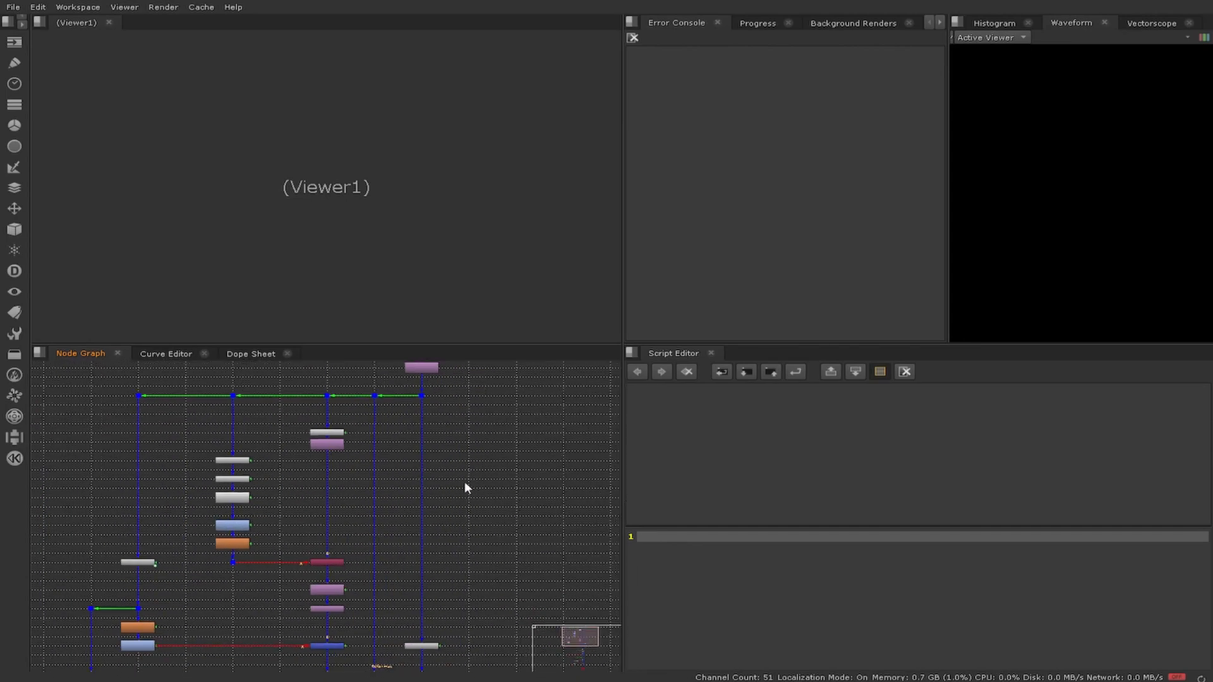
pyautogui.moveTo(465, 483); pyautogui.dragTo(457, 461, button='middle')
pyautogui.scroll(-2, 459, 464)
pyautogui.moveTo(455, 523); pyautogui.dragTo(472, 367, button='middle')
pyautogui.moveTo(433, 657); pyautogui.dragTo(405, 380, button='middle')
pyautogui.scroll(1, 380, 486)
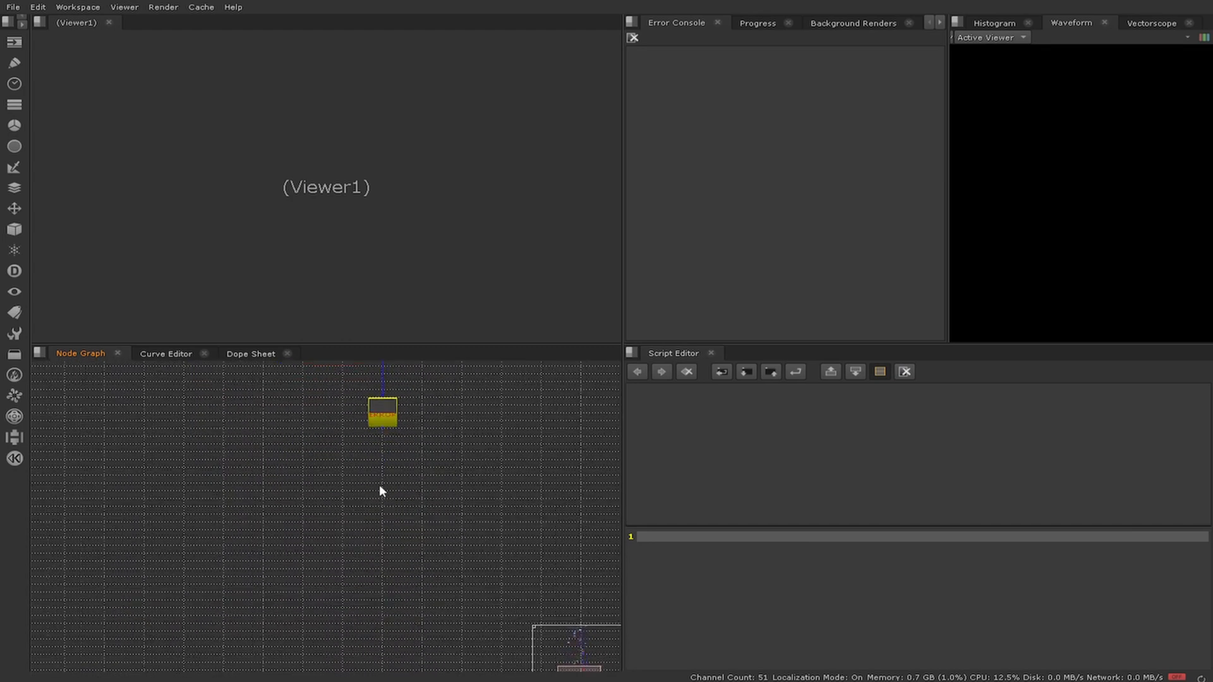
# Step: View Read1's output at frame 46, enlarging the viewer to full size around the title text
pyautogui.scroll(3, 380, 491)
pyautogui.click(373, 567)
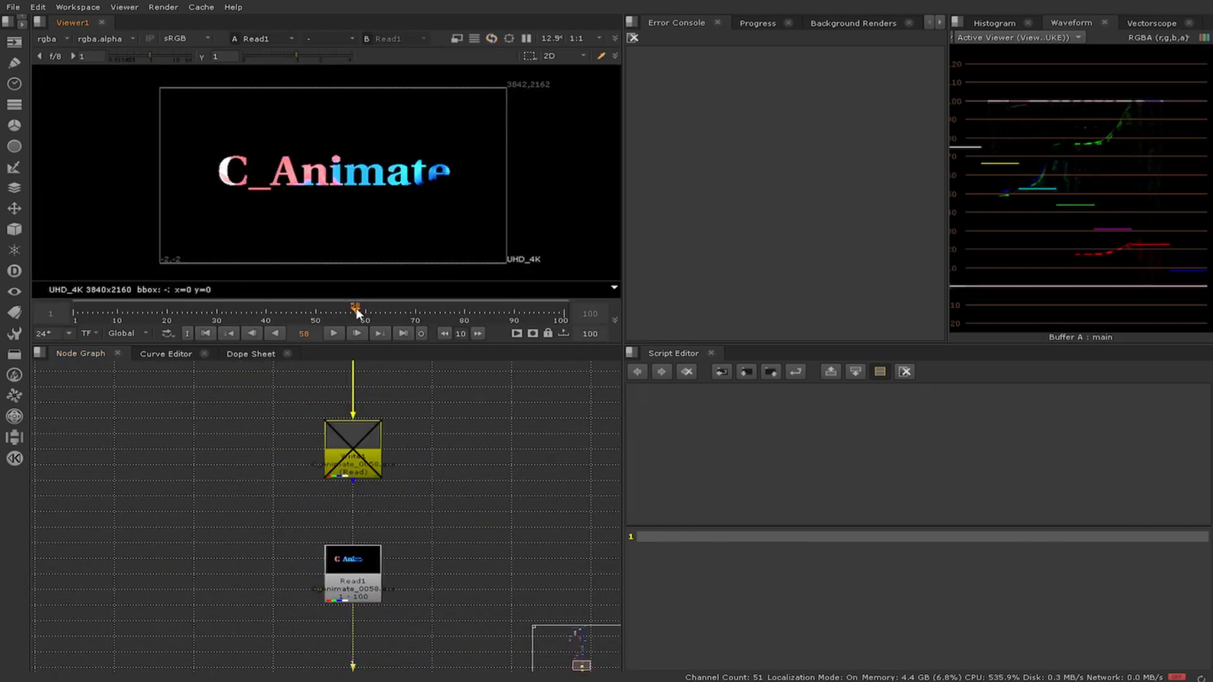
pyautogui.moveTo(352, 312); pyautogui.dragTo(296, 309)
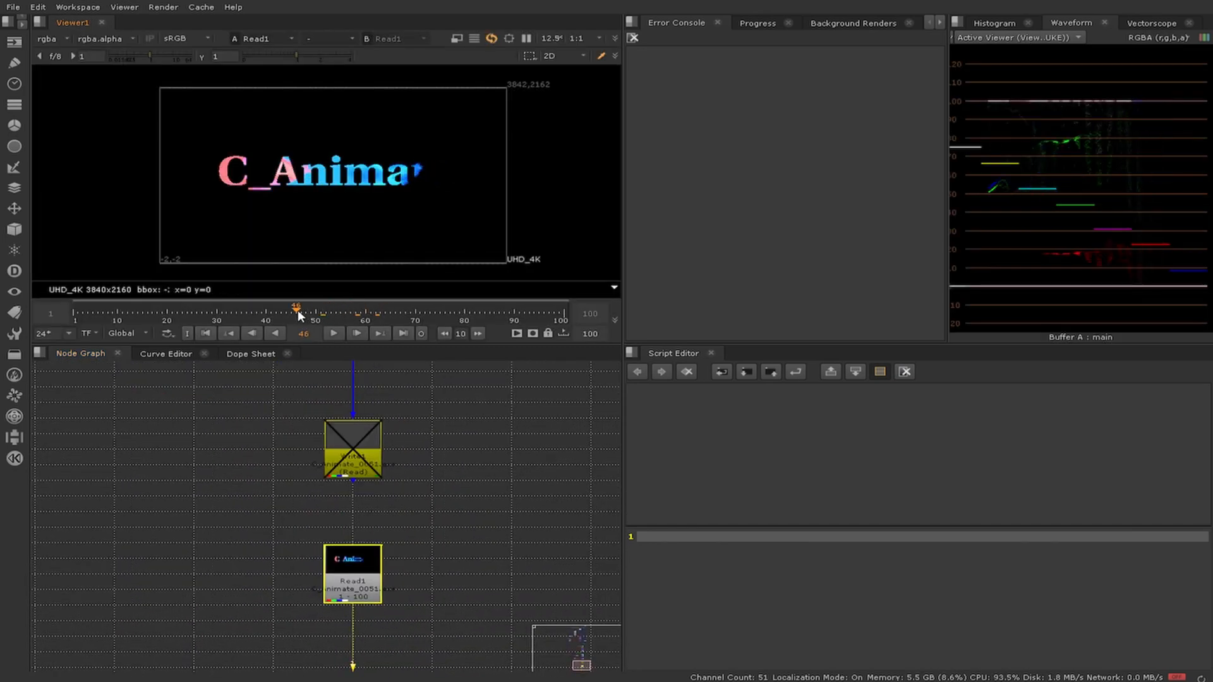
pyautogui.scroll(5, 370, 174)
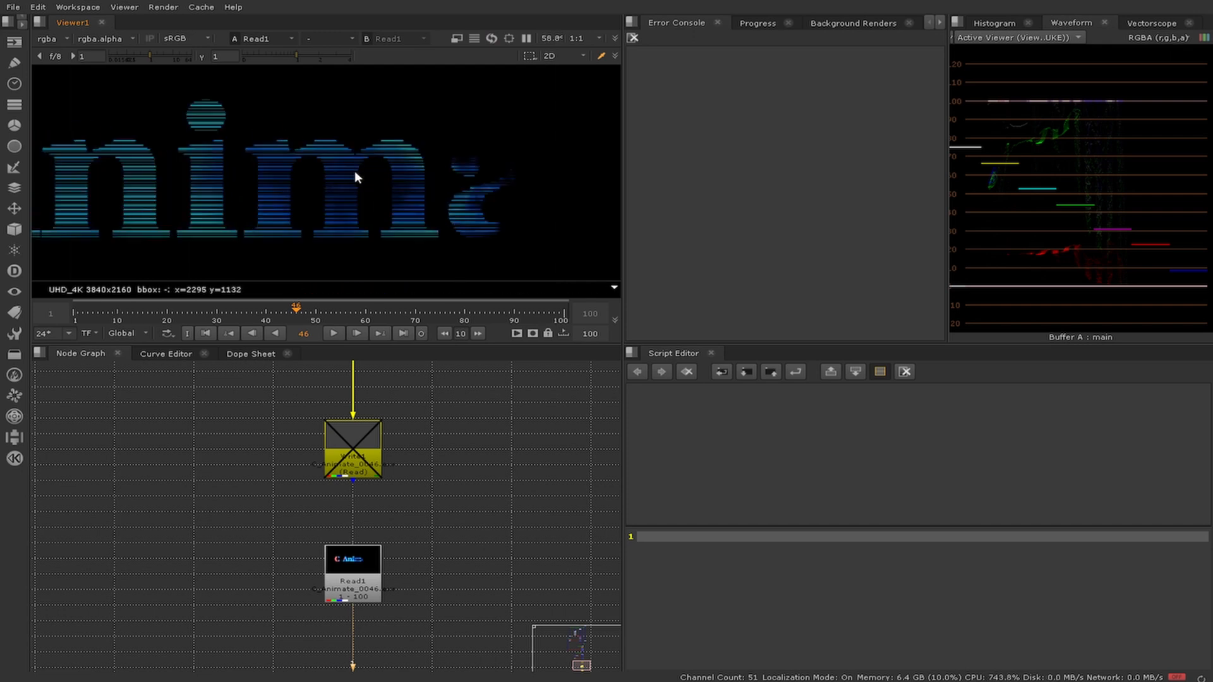
pyautogui.press('space')
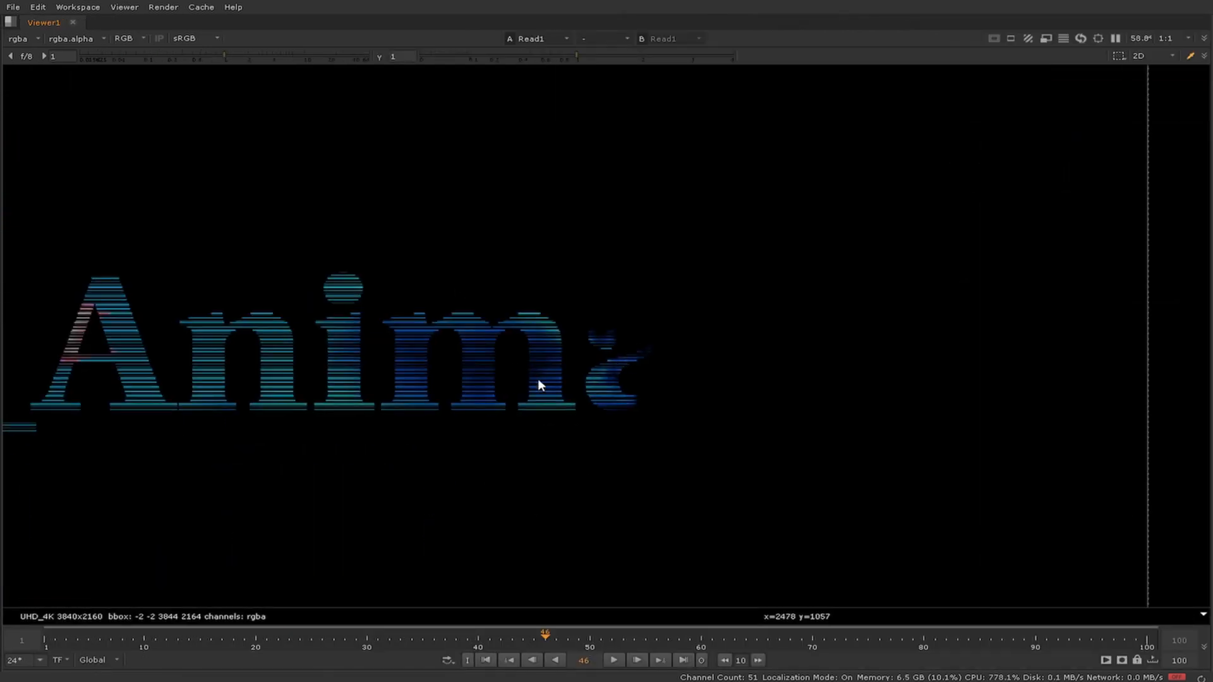
pyautogui.moveTo(431, 420); pyautogui.dragTo(545, 397, button='middle')
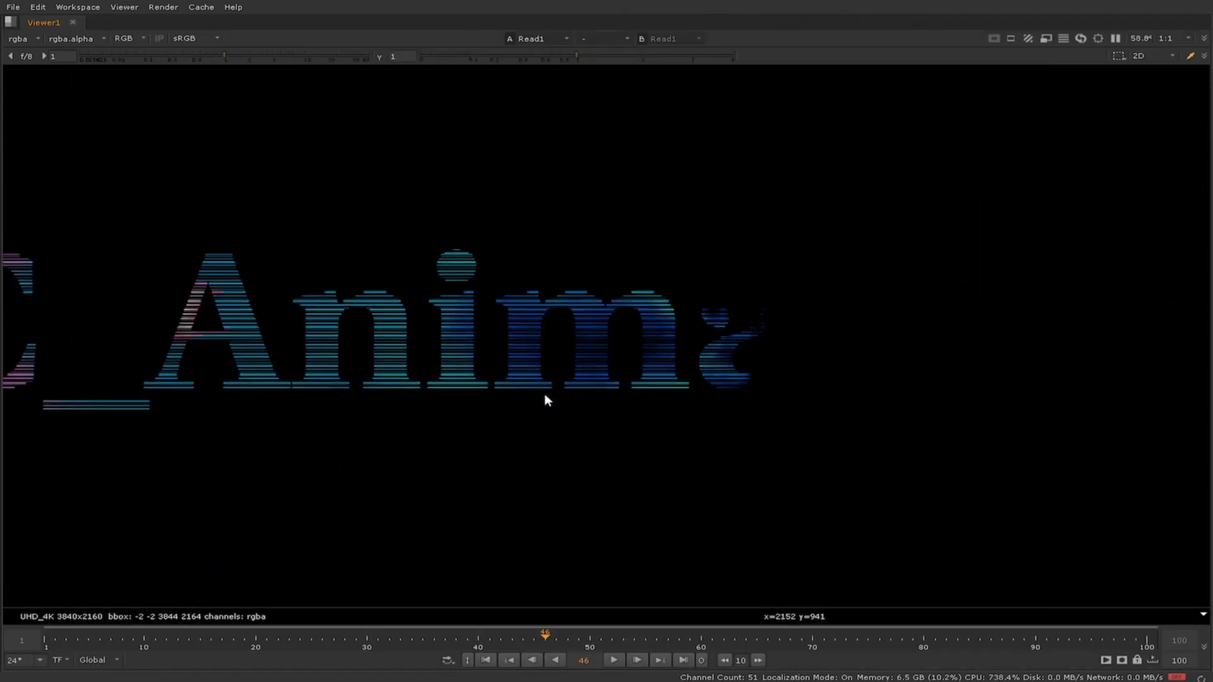
# Step: Step through the rendered title frame by frame, forward past frame 53 and back to frame 41, to examine the text's reveal
pyautogui.press('Right')
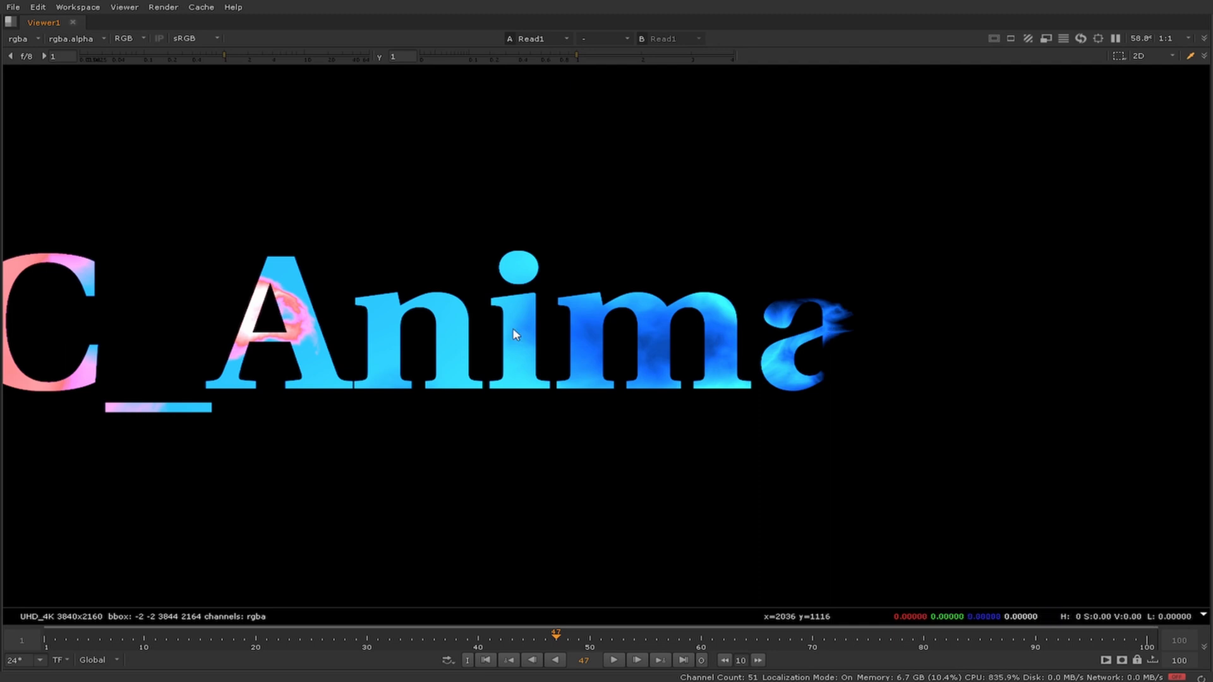
pyautogui.moveTo(355, 323); pyautogui.dragTo(422, 335, button='middle')
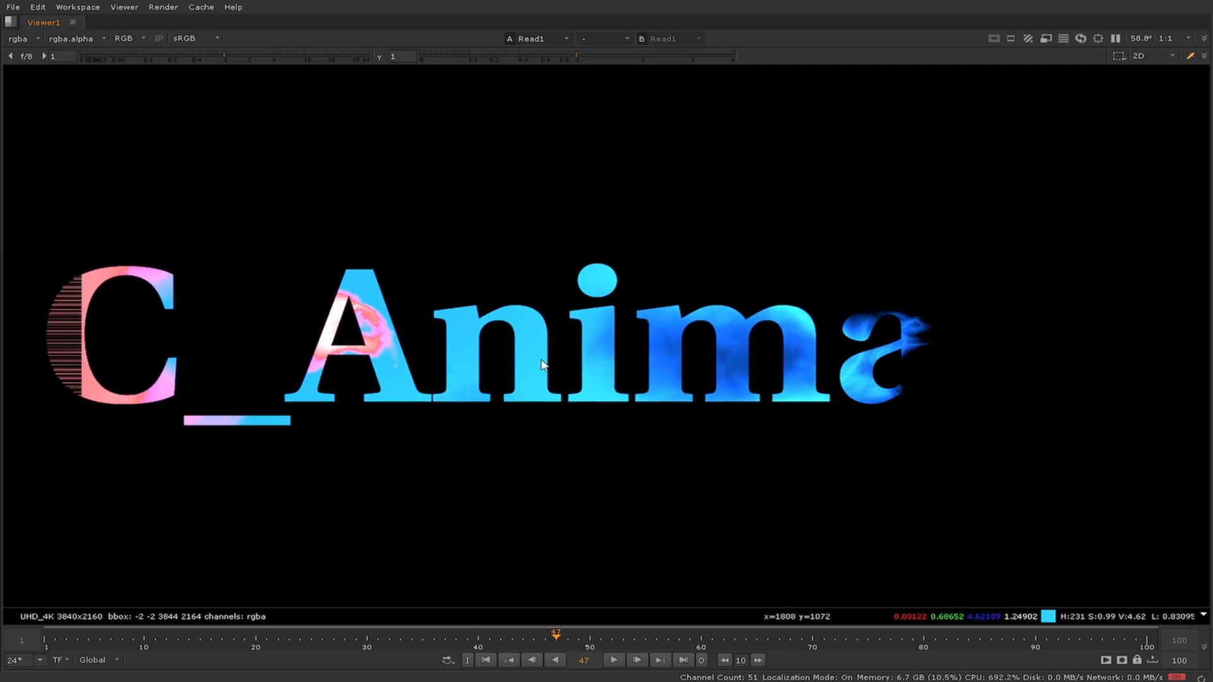
pyautogui.press('Right')
pyautogui.press('Right')
pyautogui.press('Right')
pyautogui.press('Right')
pyautogui.press('Right')
pyautogui.press('Right')
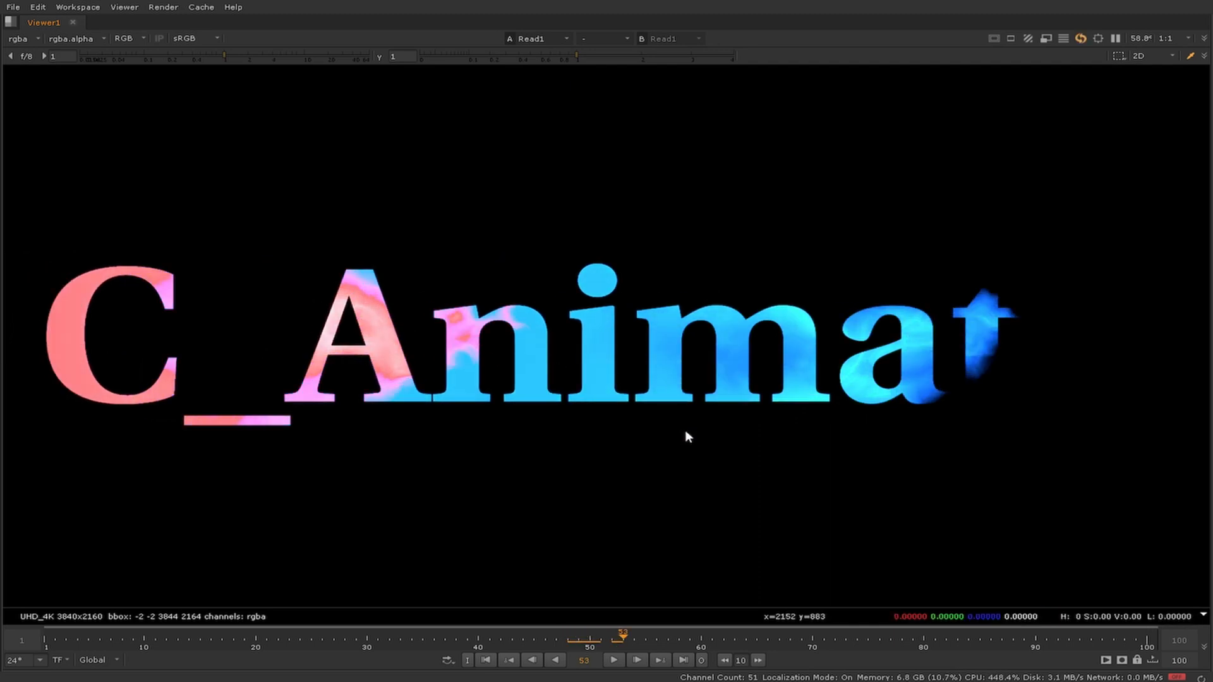
pyautogui.press('Right')
pyautogui.press('Right')
pyautogui.press('Left')
pyautogui.press('Left')
pyautogui.press('Left')
pyautogui.press('Left')
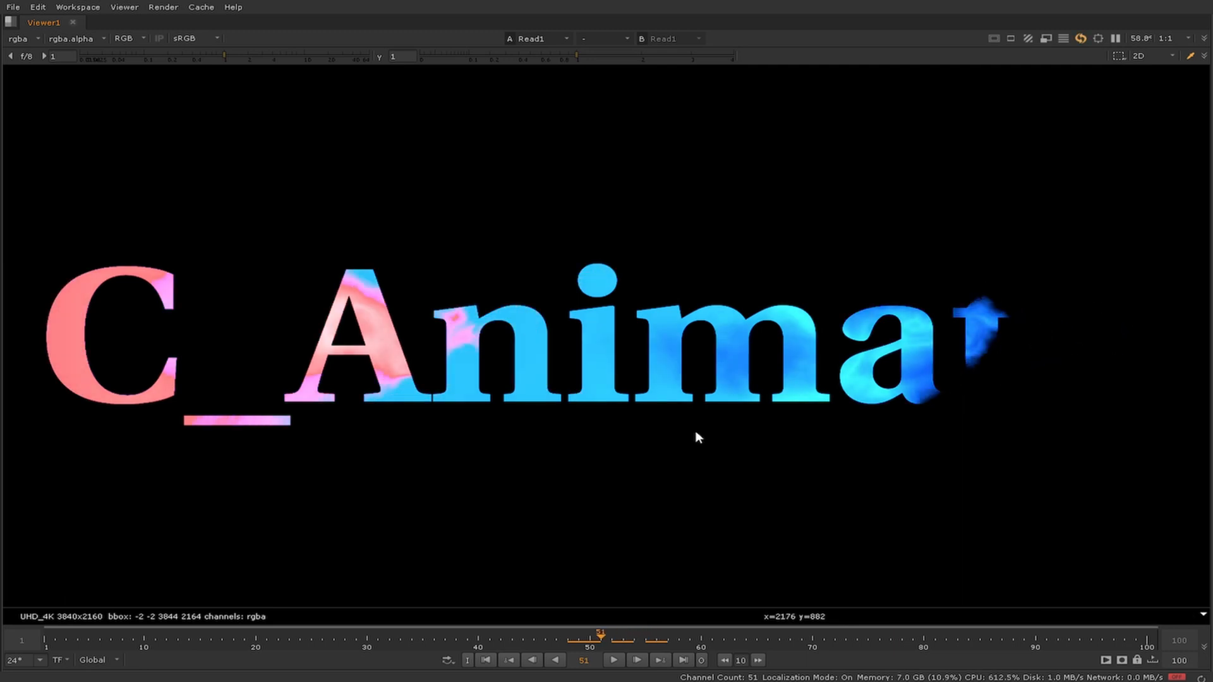
pyautogui.press('Left')
pyautogui.press('Left')
pyautogui.press('Left')
pyautogui.press('Left')
pyautogui.press('Left')
pyautogui.press('Left')
pyautogui.press('Left')
pyautogui.press('Left')
pyautogui.press('Left')
pyautogui.press('Left')
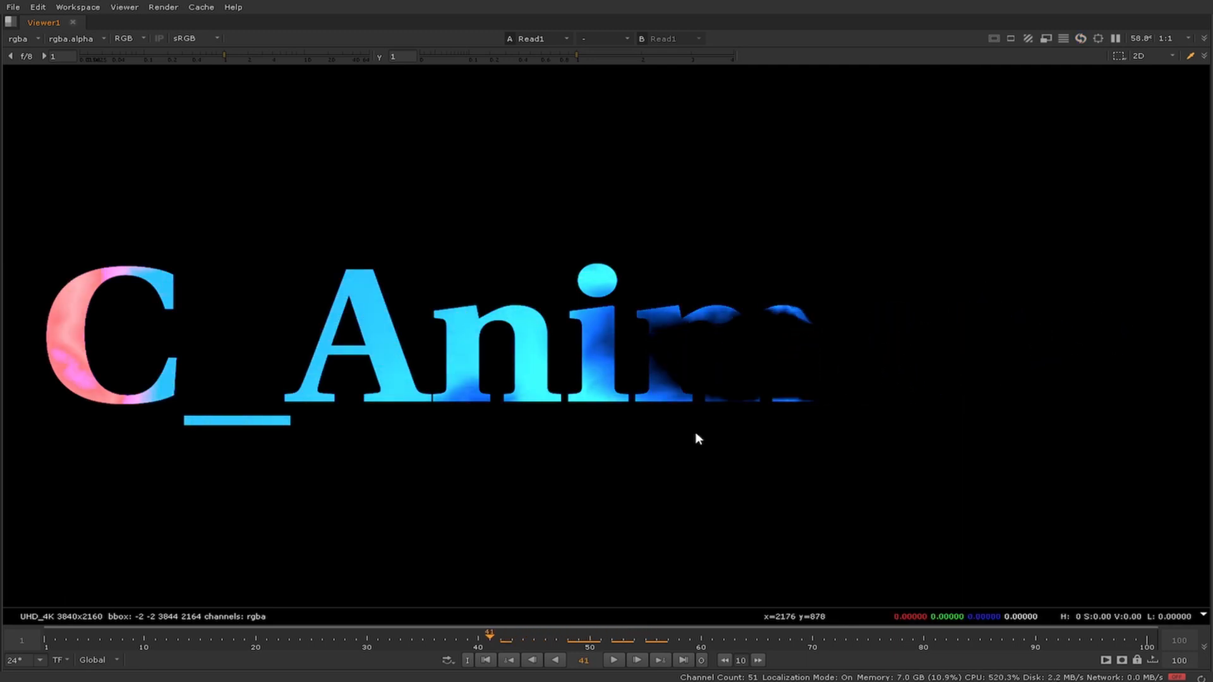
# Step: Step backward frame by frame from frame 41 to about frame 10 to examine how the title's first letters emerge
pyautogui.press('Left')
pyautogui.press('Left')
pyautogui.press('Left')
pyautogui.press('Left')
pyautogui.press('Left')
pyautogui.press('Left')
pyautogui.press('Left')
pyautogui.press('Left')
pyautogui.press('Left')
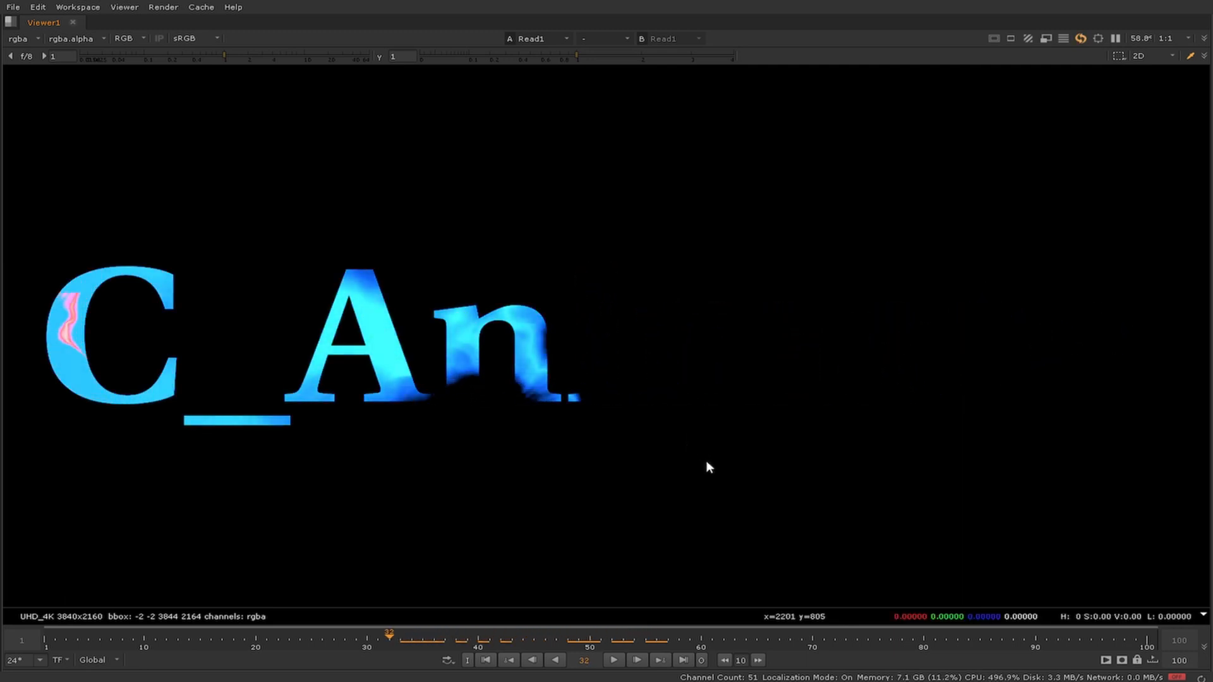
pyautogui.press('Left')
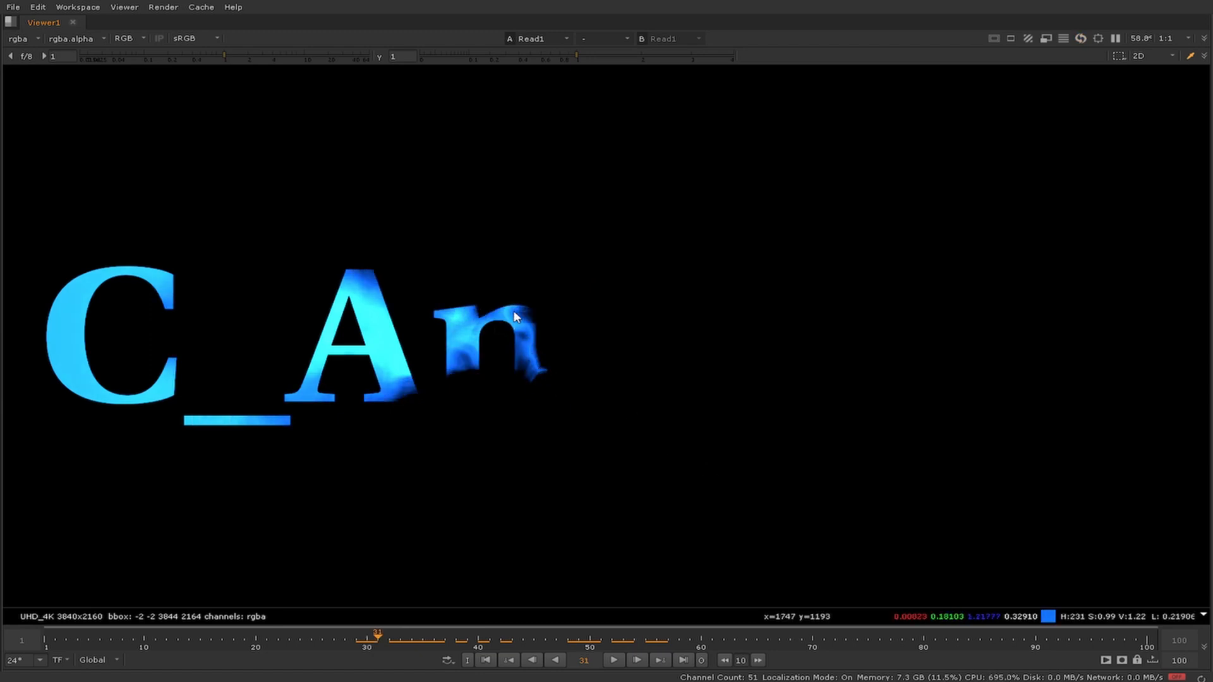
pyautogui.press('Left')
pyautogui.press('Left')
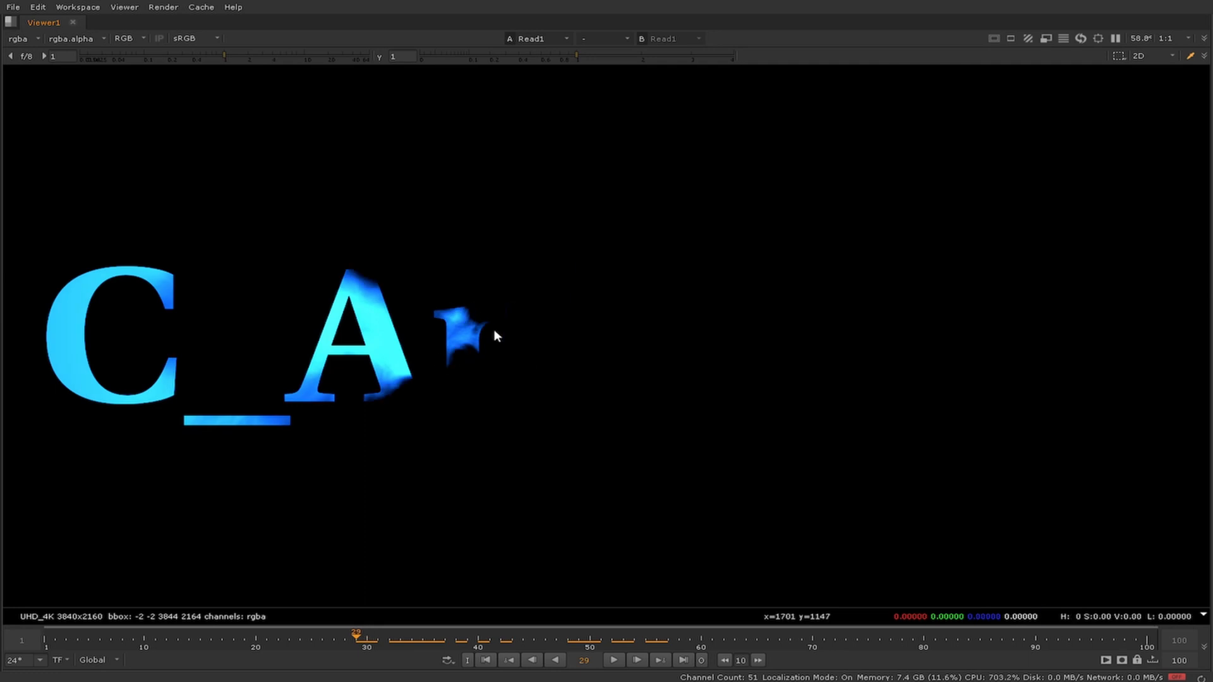
pyautogui.press('Right')
pyautogui.press('Right')
pyautogui.press('Right')
pyautogui.press('Left')
pyautogui.press('Left')
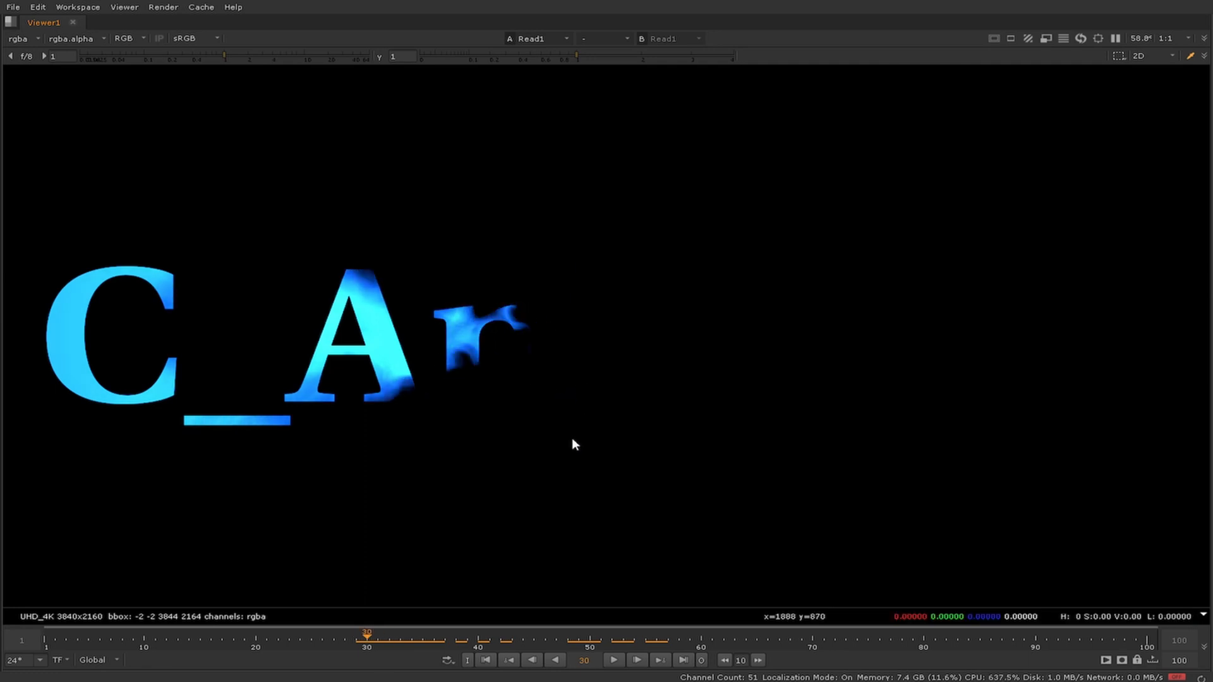
pyautogui.press('Left')
pyautogui.press('Left')
pyautogui.press('Left')
pyautogui.press('Left')
pyautogui.press('Left')
pyautogui.press('Left')
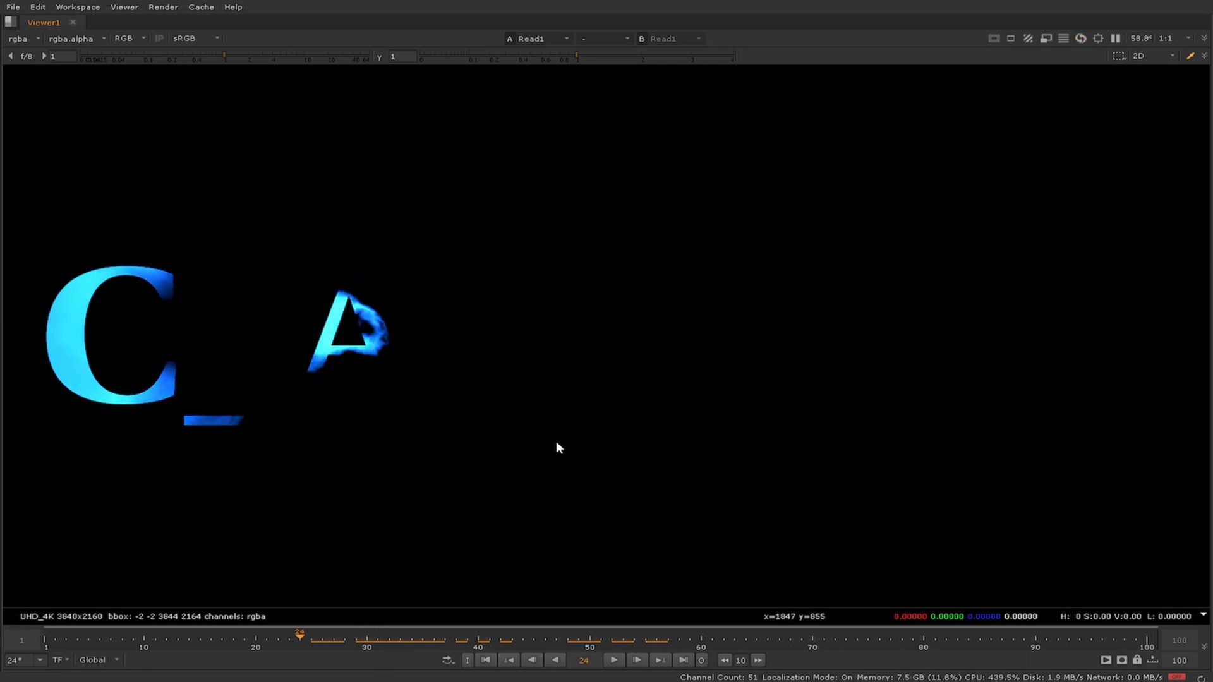
pyautogui.press('Left')
pyautogui.press('Left')
pyautogui.press('Left')
pyautogui.press('Left')
pyautogui.press('Left')
pyautogui.press('Left')
pyautogui.press('Left')
pyautogui.press('Left')
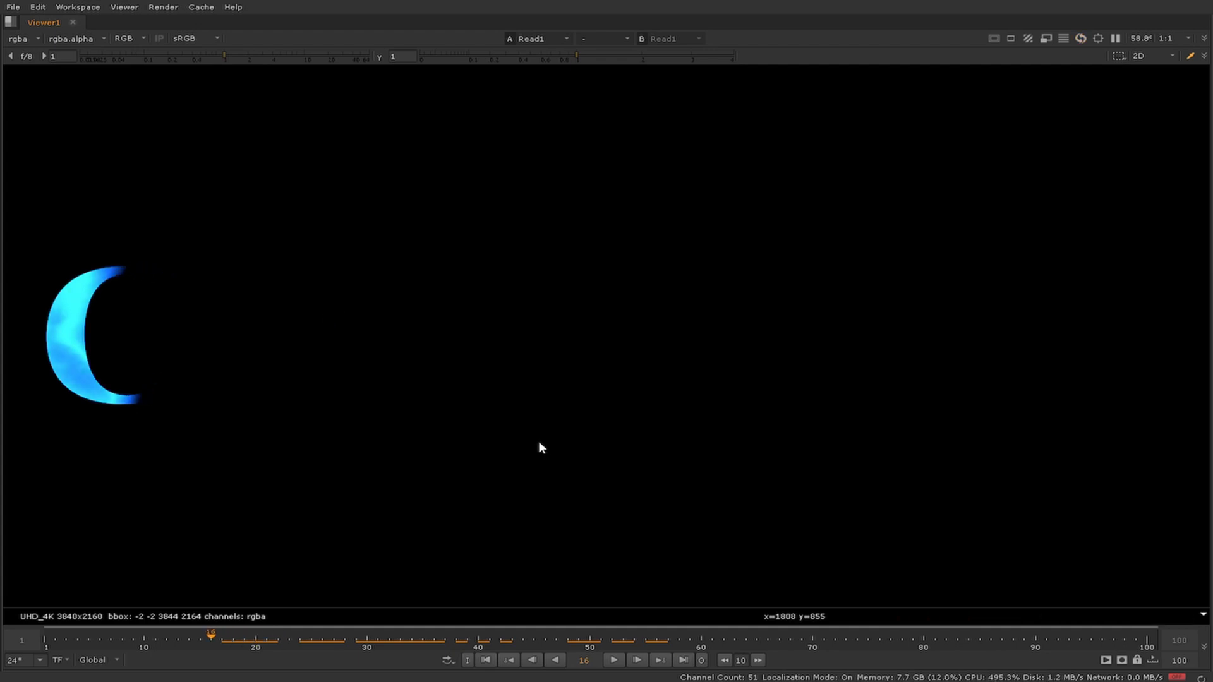
pyautogui.press('Left')
pyautogui.press('Left')
pyautogui.press('Left')
pyautogui.press('Left')
pyautogui.press('Left')
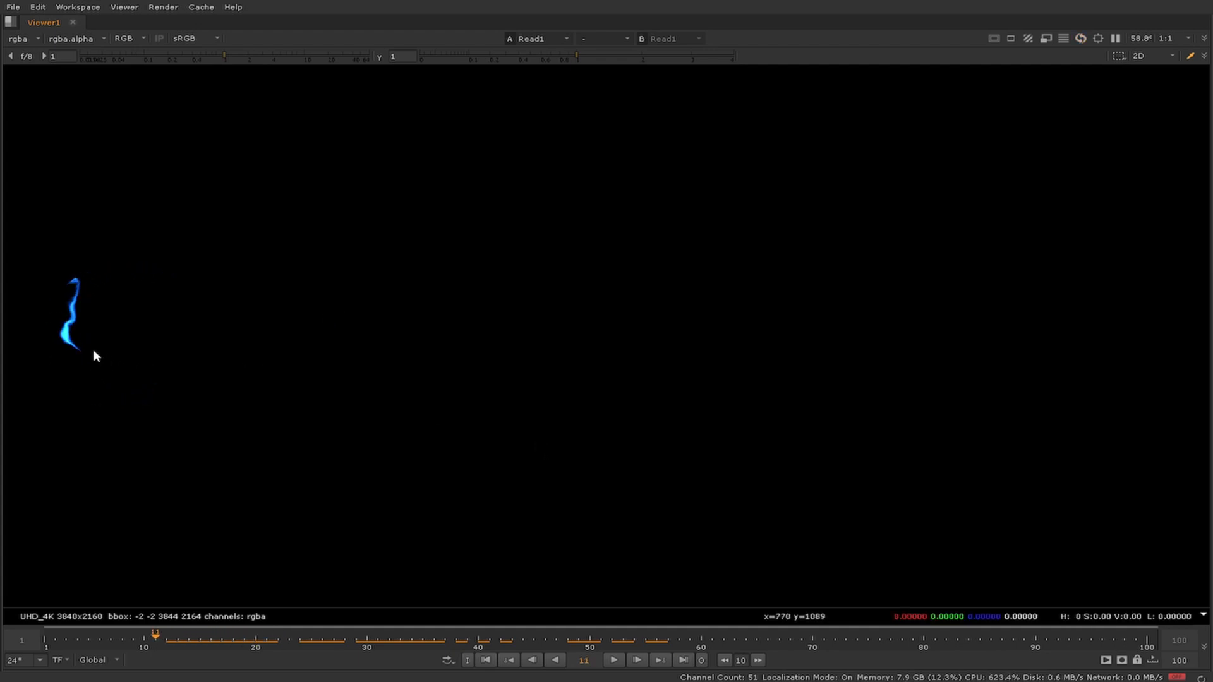
pyautogui.press('Left')
# Step: Step the rendered title forward frame by frame to frame 90 to examine the full reveal and its colour changes
pyautogui.press('Right')
pyautogui.press('Right')
pyautogui.press('Right')
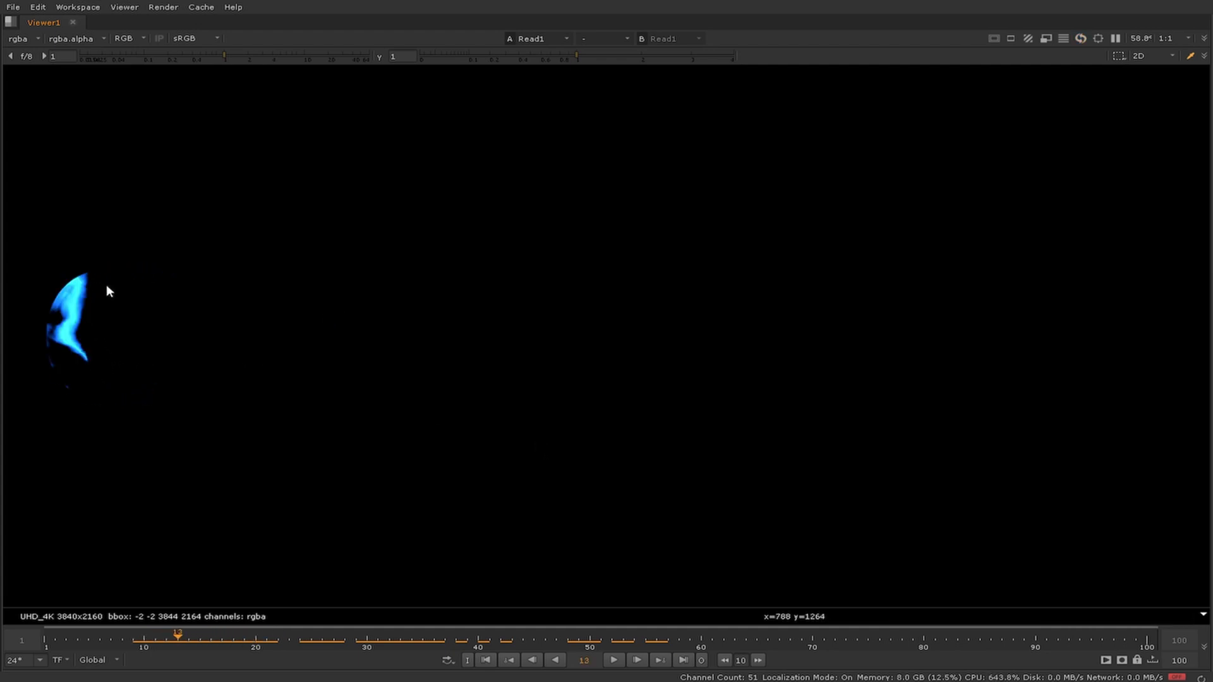
pyautogui.press('Right')
pyautogui.press('Right')
pyautogui.press('Right')
pyautogui.press('Right')
pyautogui.press('Right')
pyautogui.press('Right')
pyautogui.press('Right')
pyautogui.press('Right')
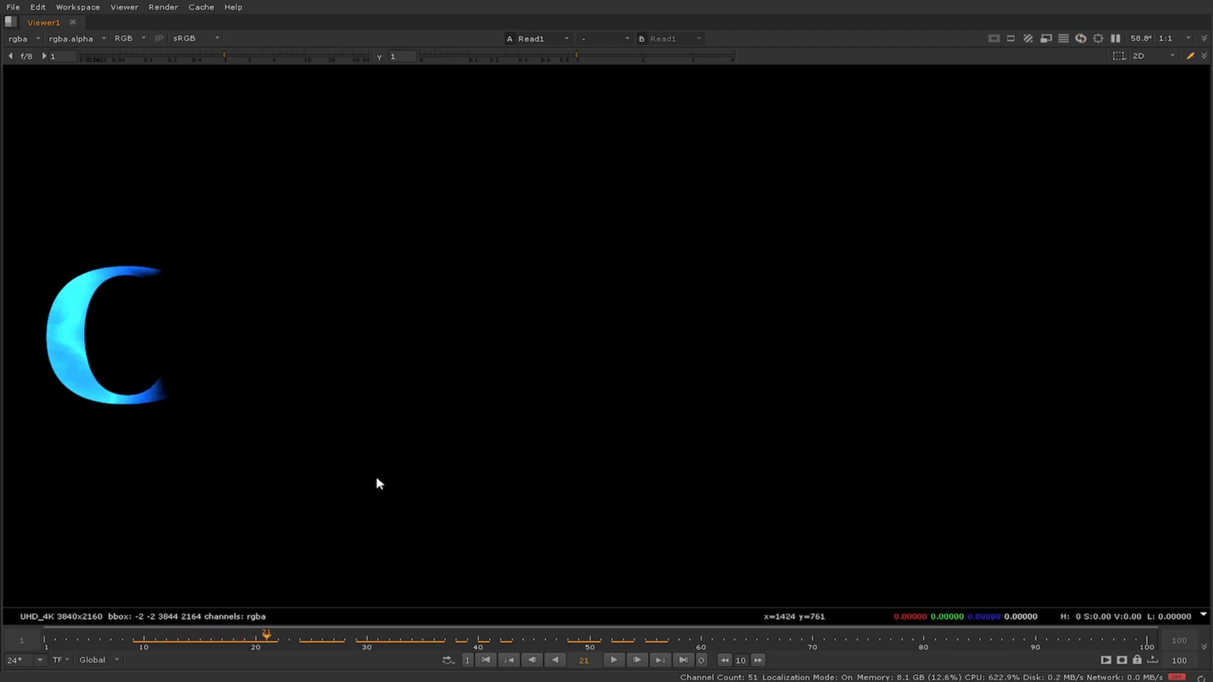
pyautogui.press('Right')
pyautogui.press('Right')
pyautogui.press('Right')
pyautogui.press('Right')
pyautogui.press('Right')
pyautogui.press('Right')
pyautogui.press('Right')
pyautogui.press('Right')
pyautogui.press('Right')
pyautogui.press('Right')
pyautogui.press('Right')
pyautogui.press('Right')
pyautogui.press('Right')
pyautogui.press('Right')
pyautogui.press('Right')
pyautogui.press('Right')
pyautogui.press('Right')
pyautogui.press('Right')
pyautogui.press('Right')
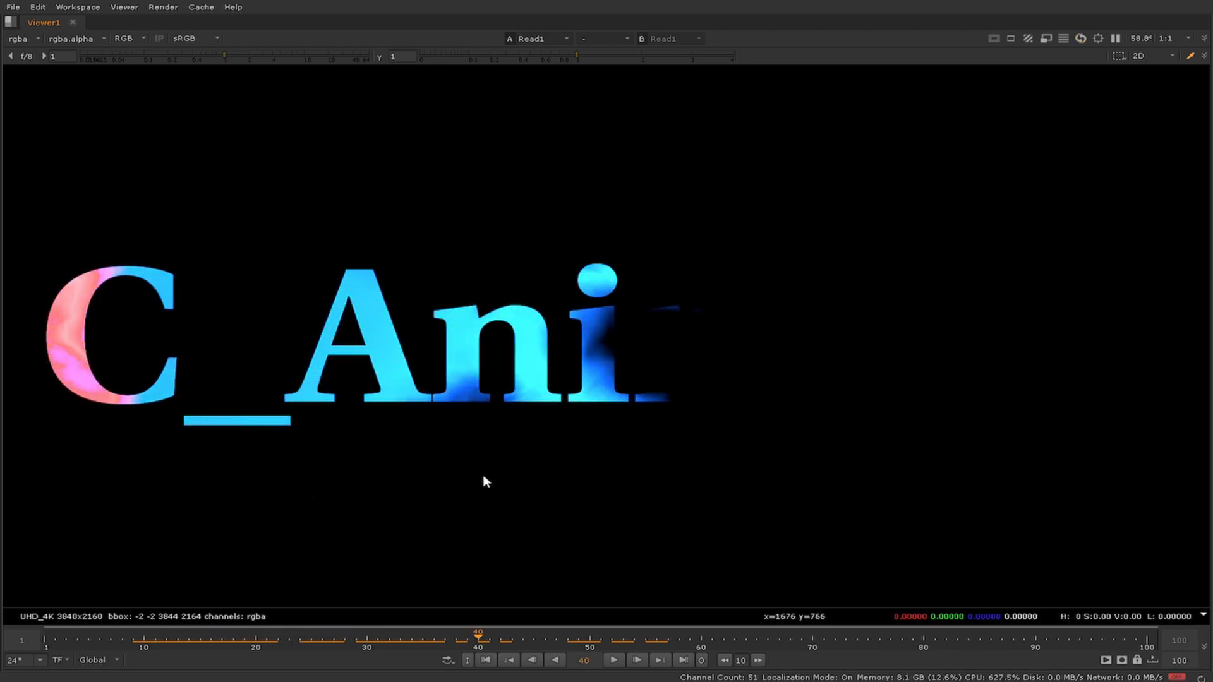
pyautogui.press('Right')
pyautogui.press('Right')
pyautogui.press('Right')
pyautogui.press('Right')
pyautogui.press('Right')
pyautogui.press('Right')
pyautogui.press('Right')
pyautogui.press('Right')
pyautogui.press('Right')
pyautogui.press('Right')
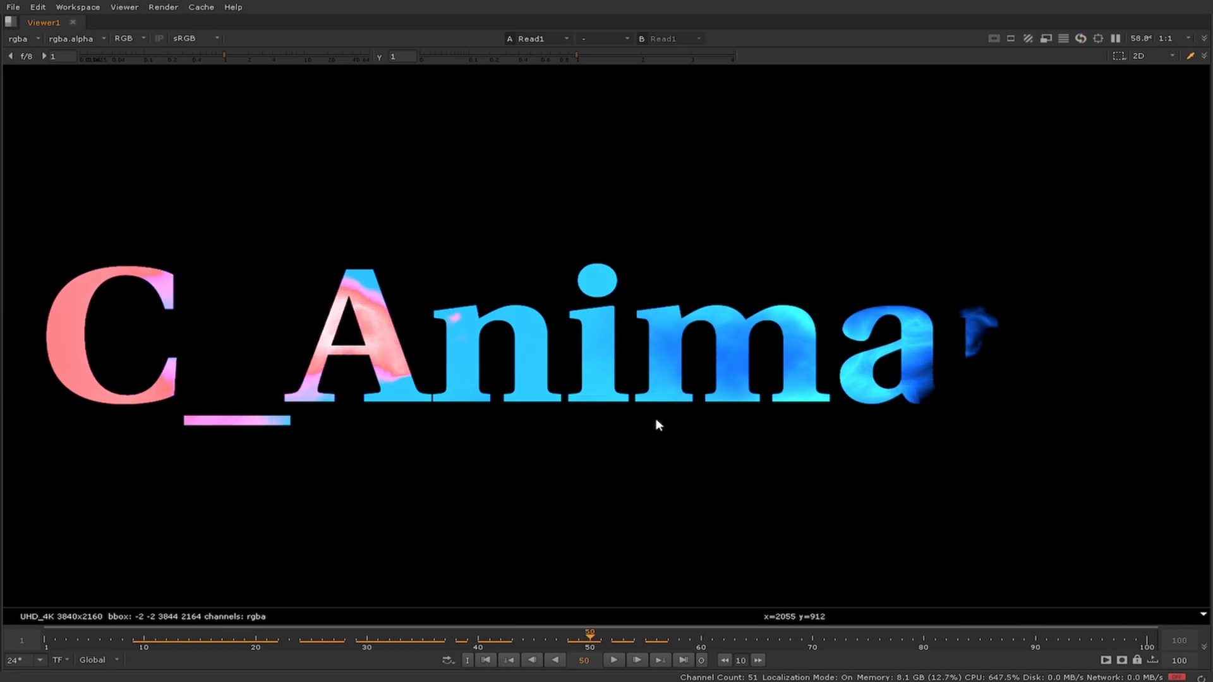
pyautogui.press('Right')
pyautogui.press('Right')
pyautogui.press('Right')
pyautogui.press('Right')
pyautogui.press('Right')
pyautogui.press('Right')
pyautogui.press('Right')
pyautogui.press('Right')
pyautogui.press('Right')
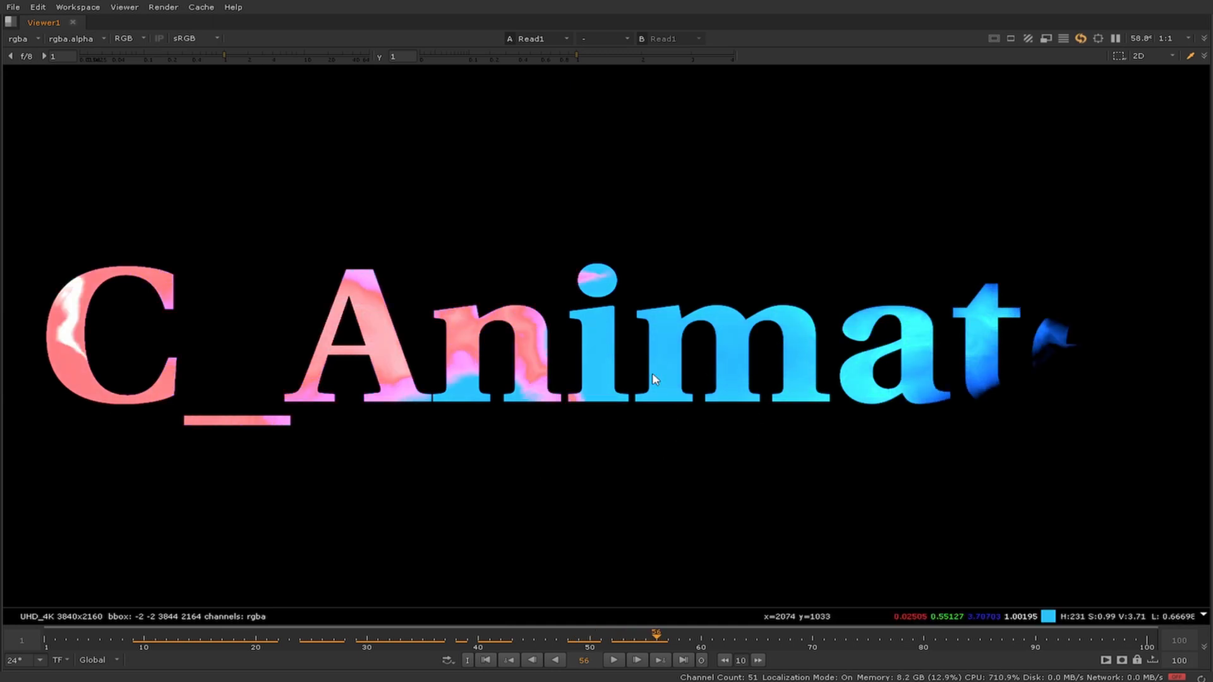
pyautogui.press('Right')
pyautogui.press('Right')
pyautogui.press('Right')
pyautogui.press('Right')
pyautogui.press('Right')
pyautogui.press('Right')
pyautogui.press('Right')
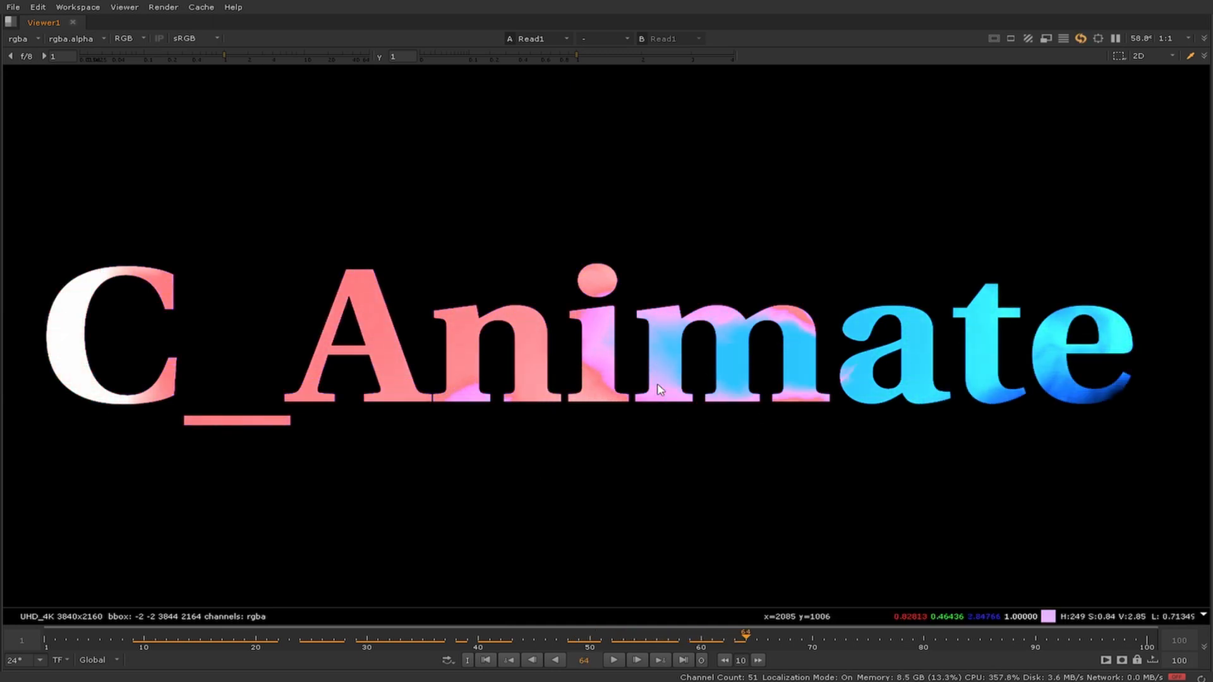
pyautogui.press('Right')
pyautogui.press('Right')
pyautogui.press('Right')
pyautogui.press('Right')
pyautogui.press('Right')
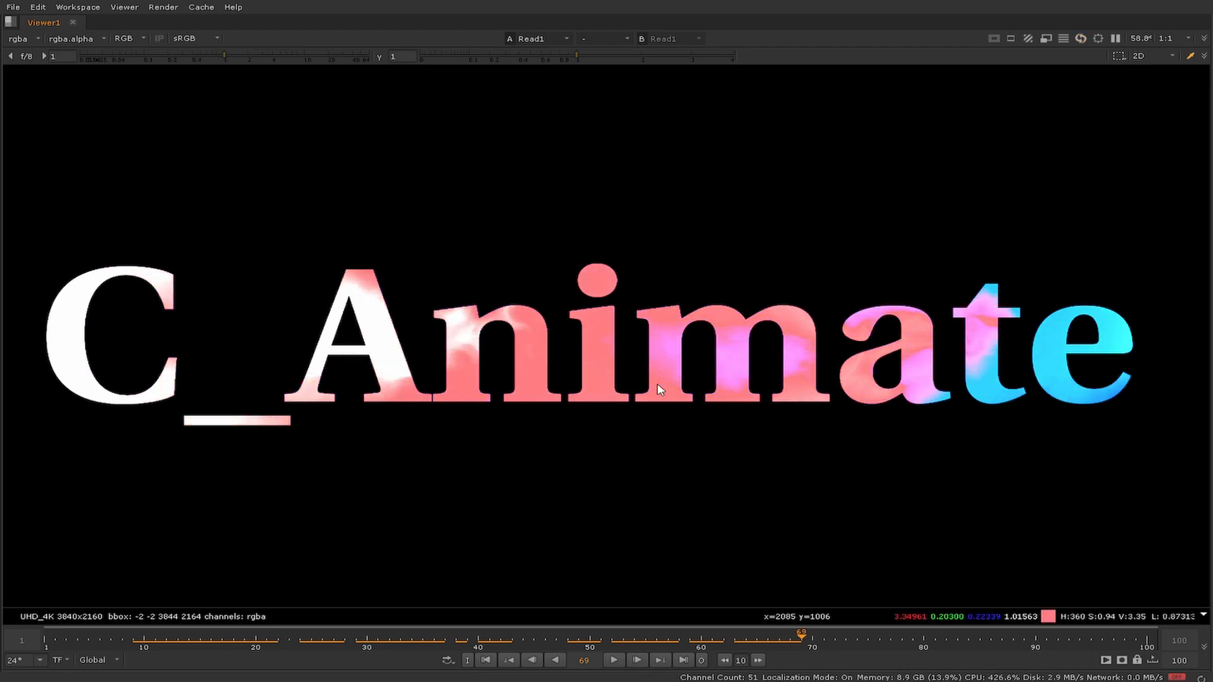
pyautogui.press('Right')
pyautogui.press('Right')
pyautogui.press('Right')
pyautogui.press('Right')
pyautogui.press('Right')
pyautogui.press('Right')
pyautogui.press('Right')
pyautogui.press('Right')
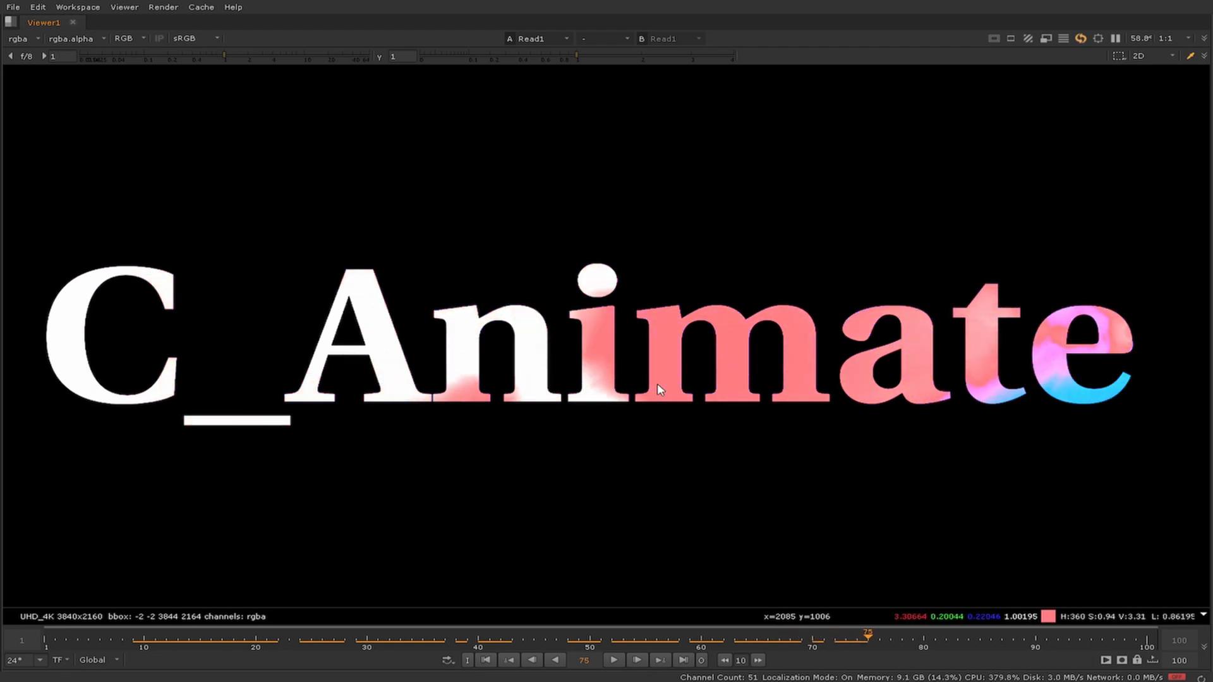
pyautogui.press('Right')
pyautogui.press('Right')
pyautogui.press('Right')
pyautogui.press('Right')
pyautogui.press('Right')
pyautogui.press('Right')
pyautogui.press('Right')
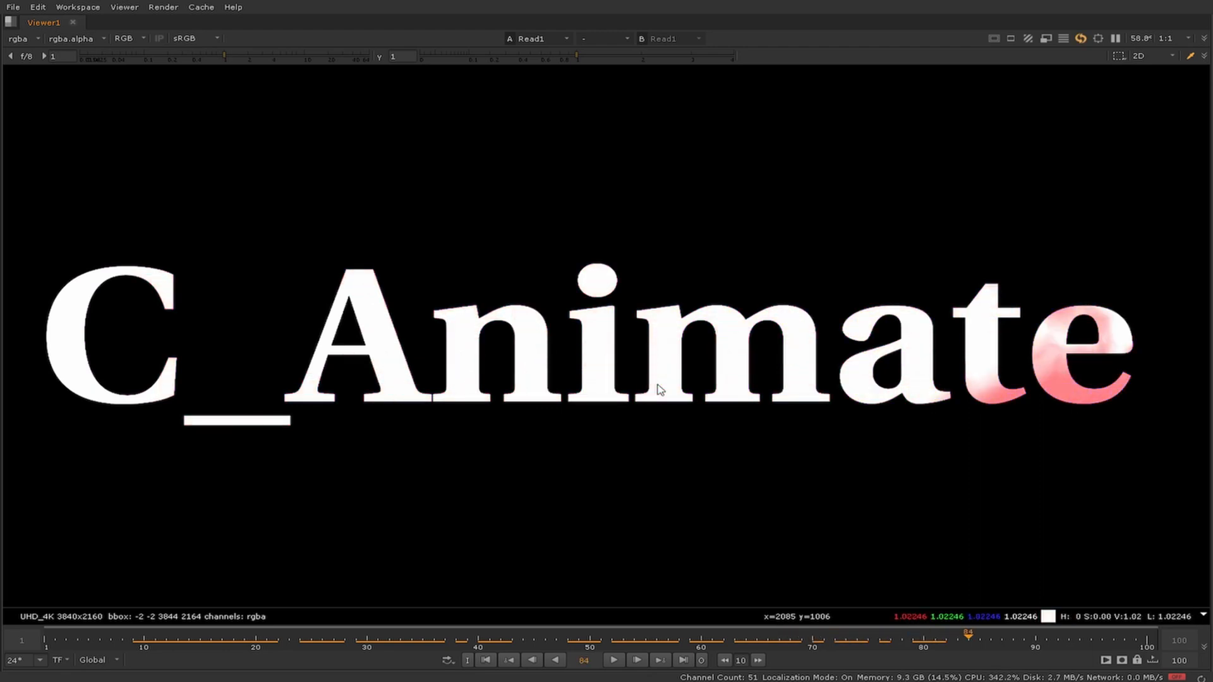
pyautogui.press('Right')
pyautogui.press('Right')
pyautogui.press('Right')
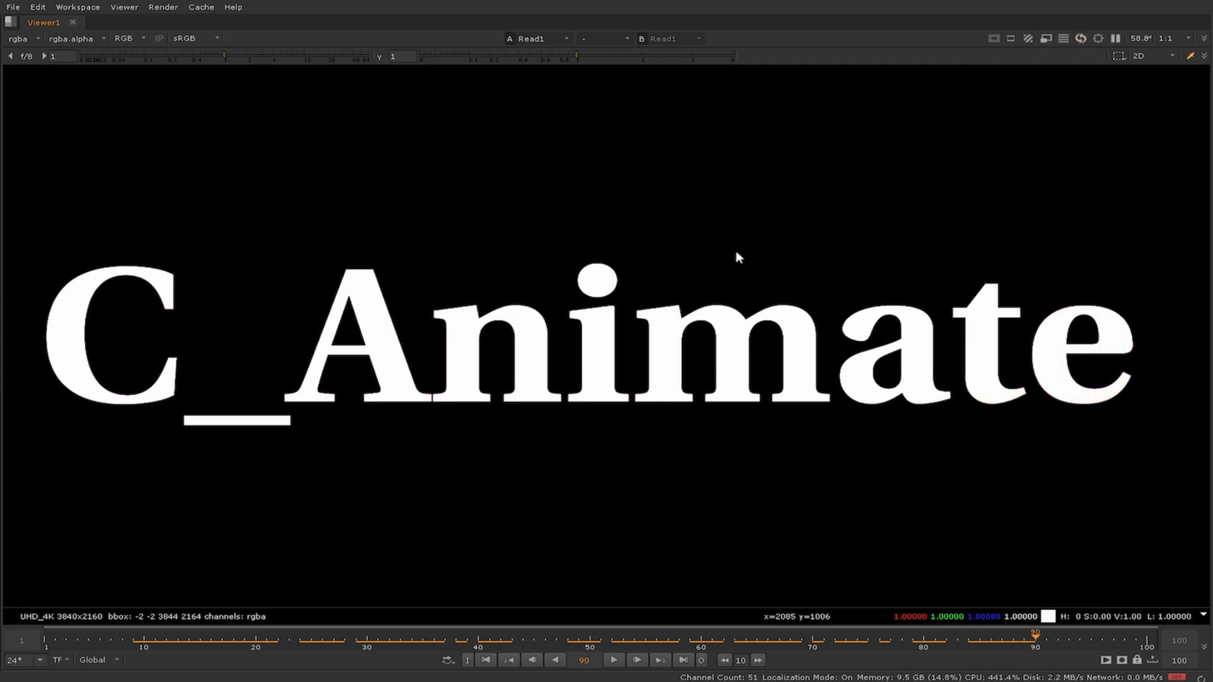
# Step: Restore the full workspace layout and view Noise3's output, with the whole UHD_4K frame in view
pyautogui.press('space')
pyautogui.scroll(-6, 429, 518)
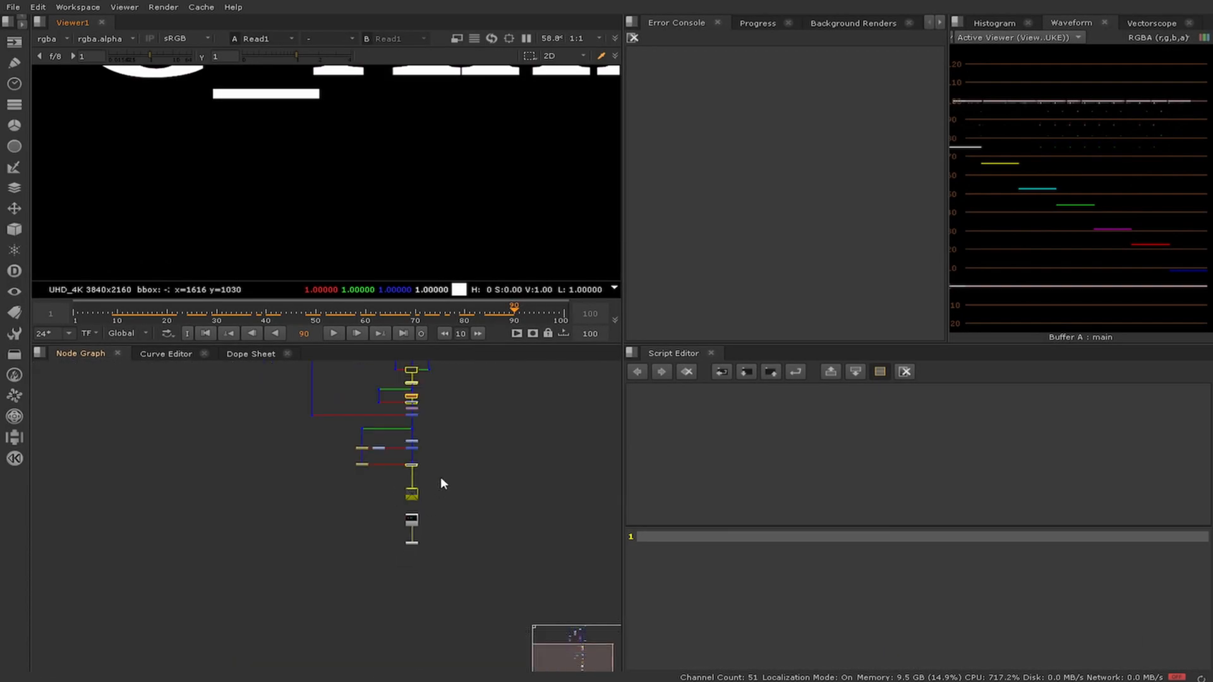
pyautogui.scroll(5, 413, 480)
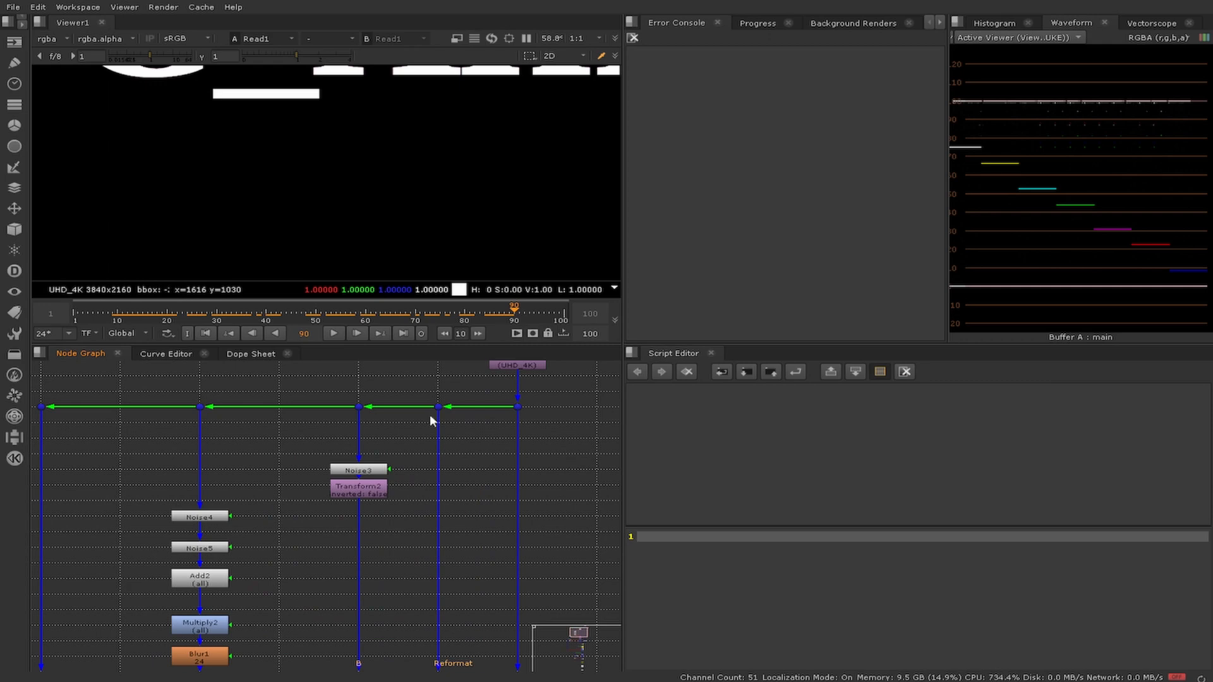
pyautogui.scroll(2, 344, 489)
pyautogui.press('1')
pyautogui.scroll(-7, 454, 168)
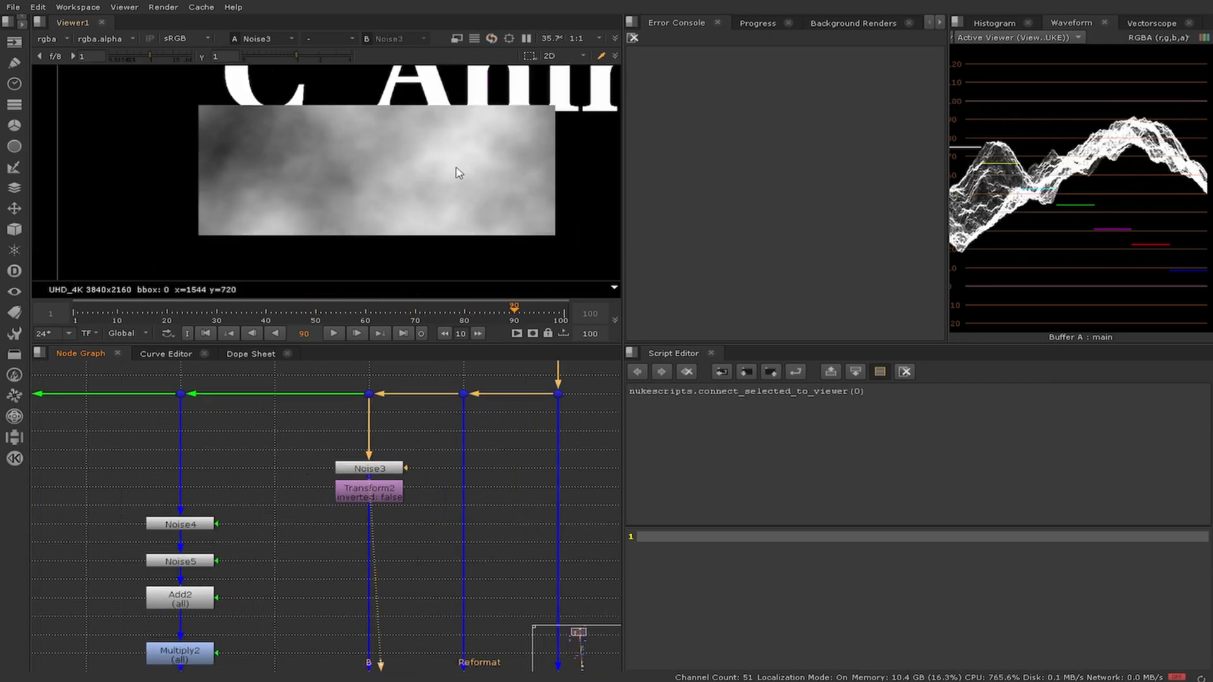
pyautogui.moveTo(530, 171); pyautogui.dragTo(303, 184, button='middle')
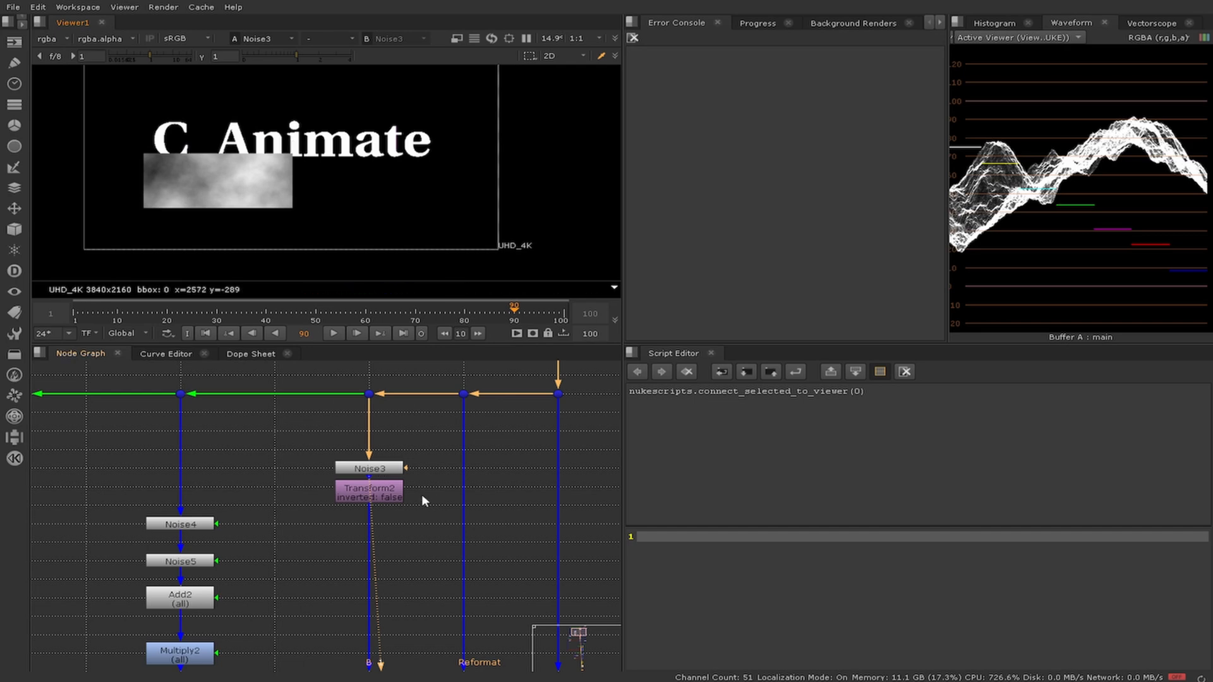
pyautogui.moveTo(356, 168); pyautogui.dragTo(400, 187, button='middle')
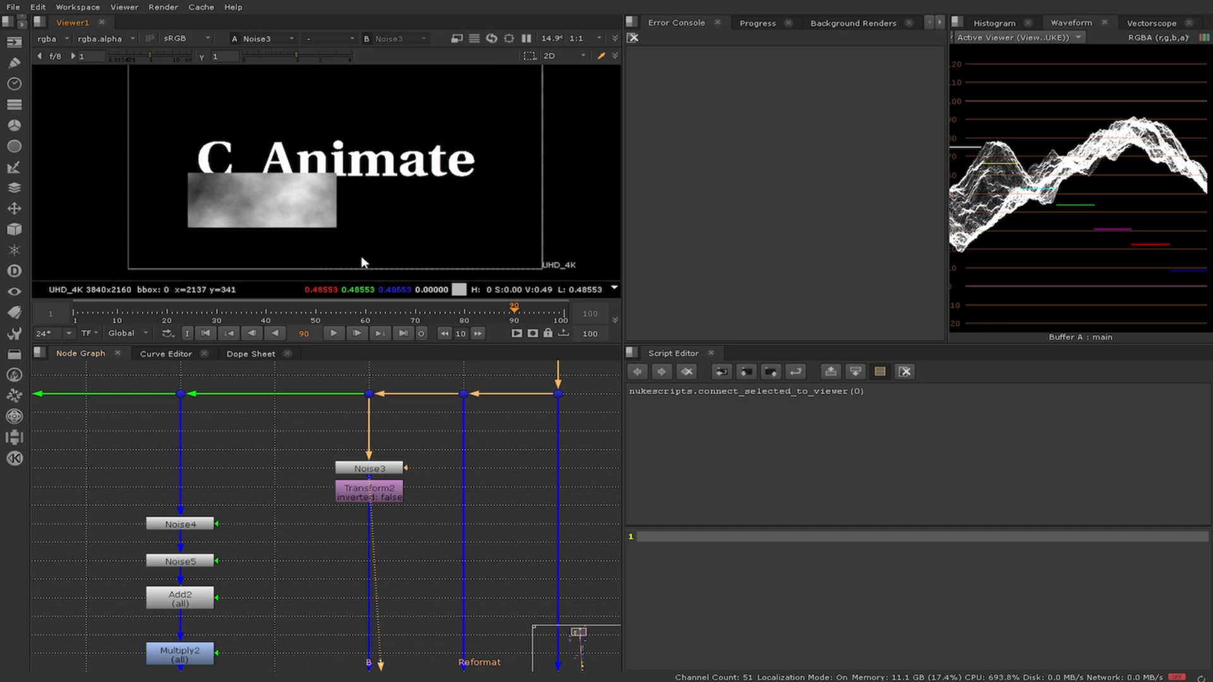
# Step: Refresh the stale viewer image by viewing the dot above Noise3 and switching back to Noise3
pyautogui.click(389, 469)
pyautogui.scroll(-1, 307, 156)
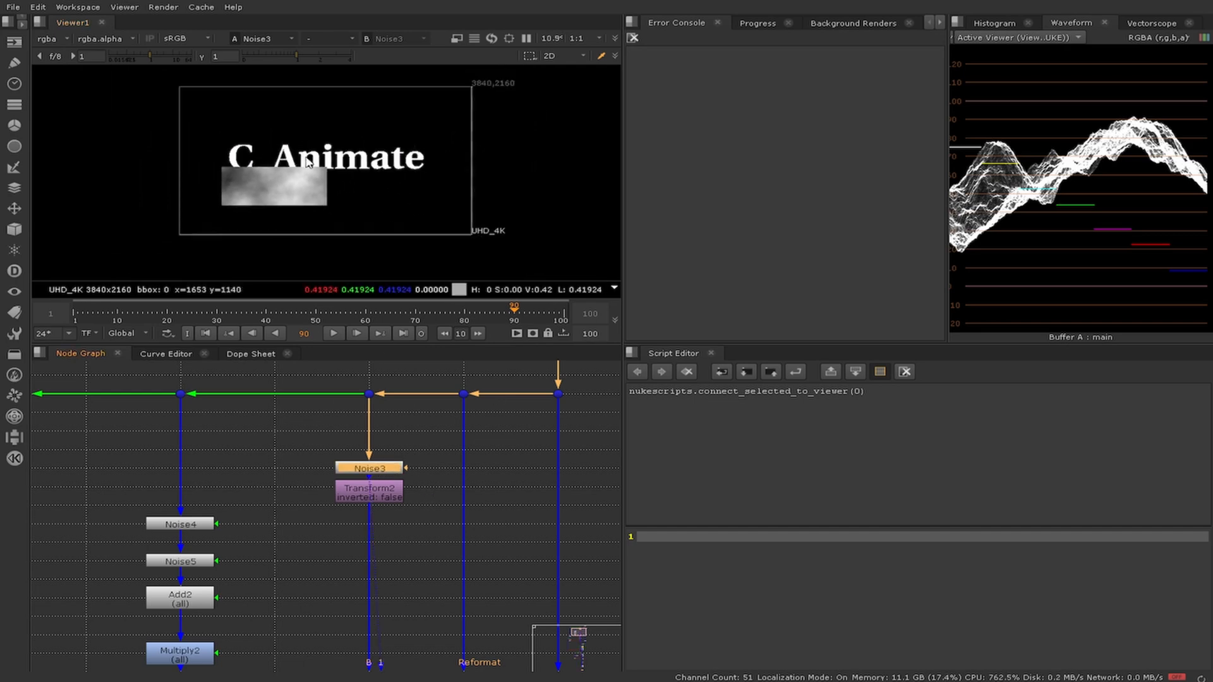
pyautogui.scroll(2, 310, 156)
pyautogui.scroll(-1, 395, 180)
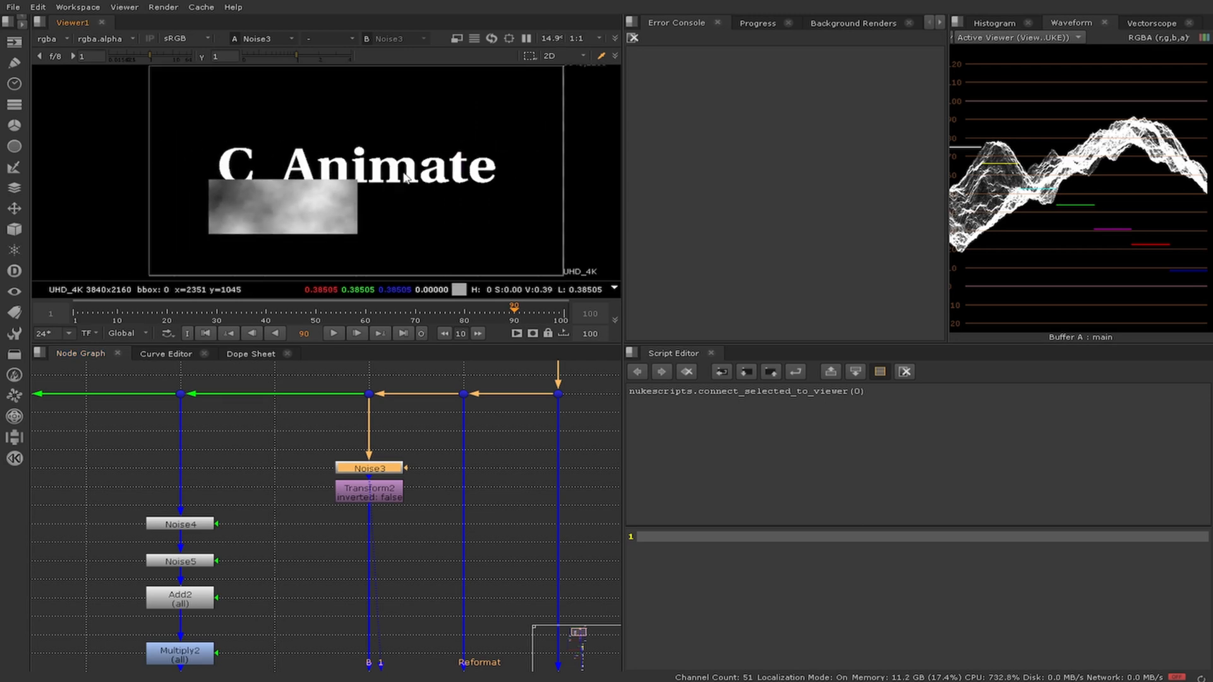
pyautogui.press('space')
pyautogui.press('space')
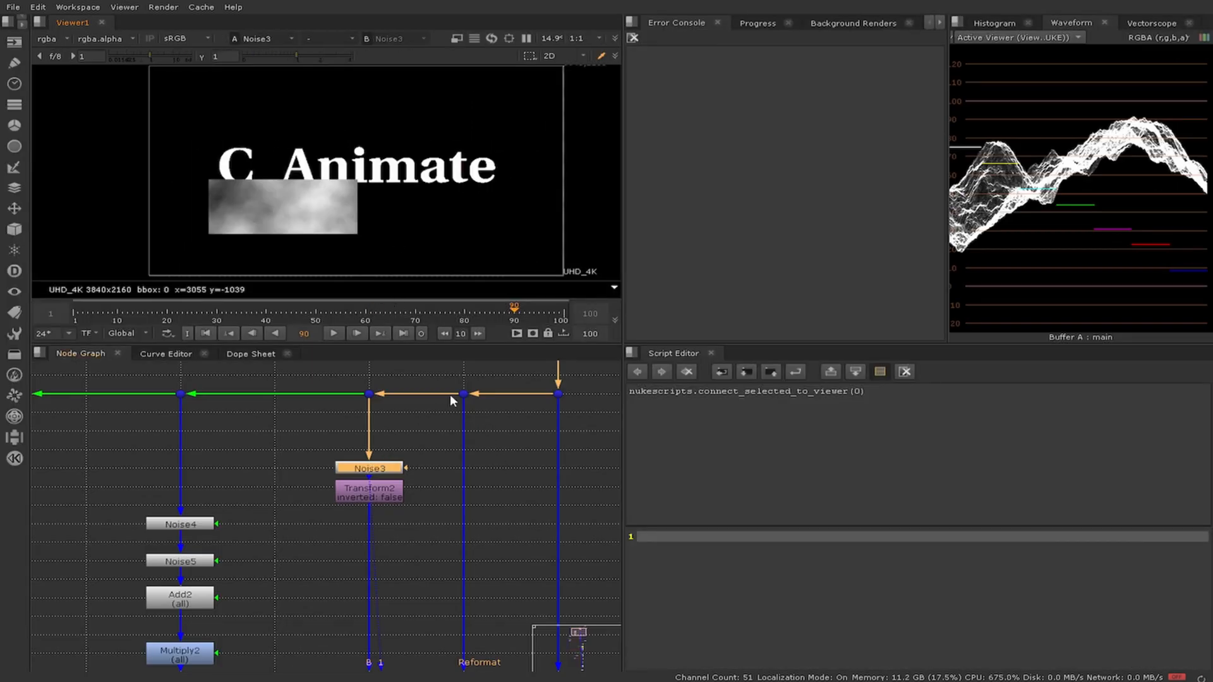
pyautogui.moveTo(435, 378); pyautogui.dragTo(337, 432)
pyautogui.press('1')
pyautogui.click(371, 470)
pyautogui.press('1')
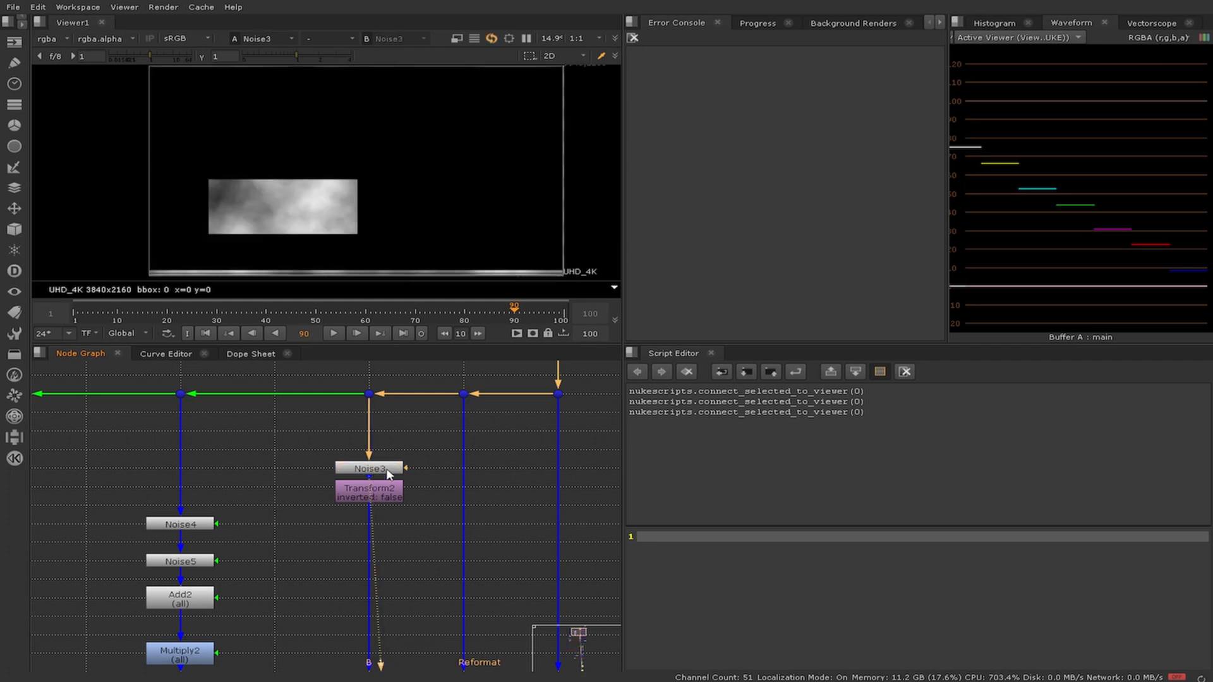
pyautogui.scroll(-1, 386, 150)
pyautogui.scroll(1, 368, 189)
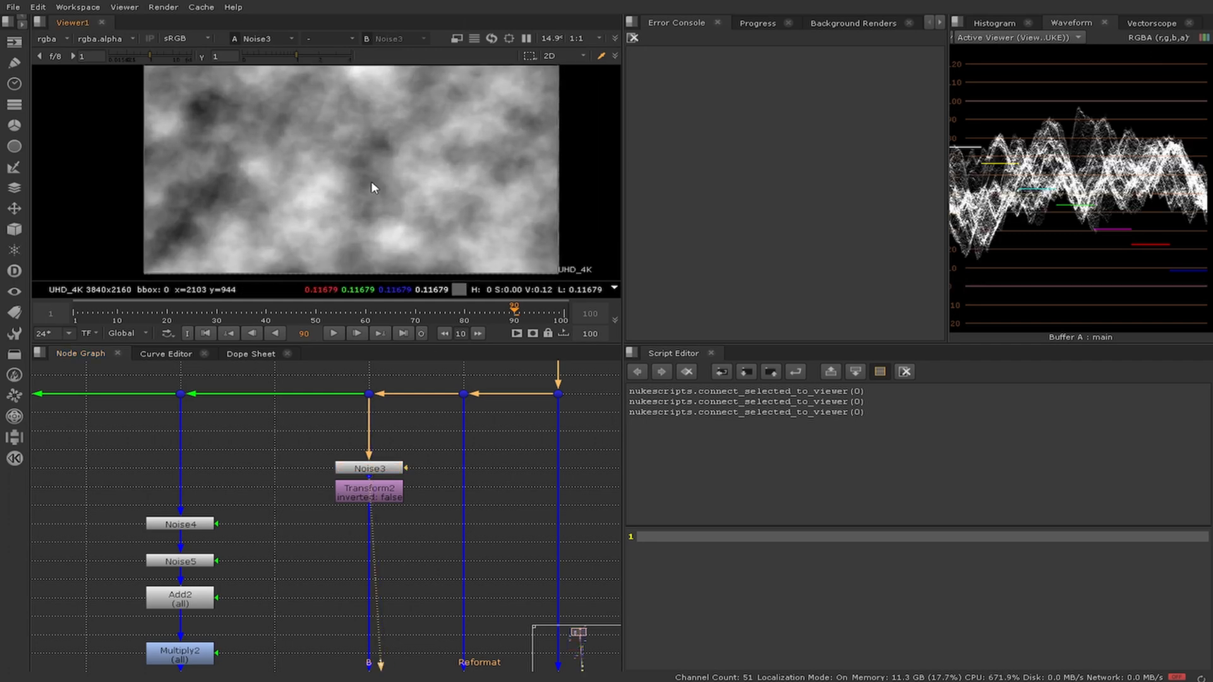
# Step: Inspect Noise3's noise and transform settings and Transform2's settings, closing each node's properties without changes
pyautogui.doubleClick(370, 468)
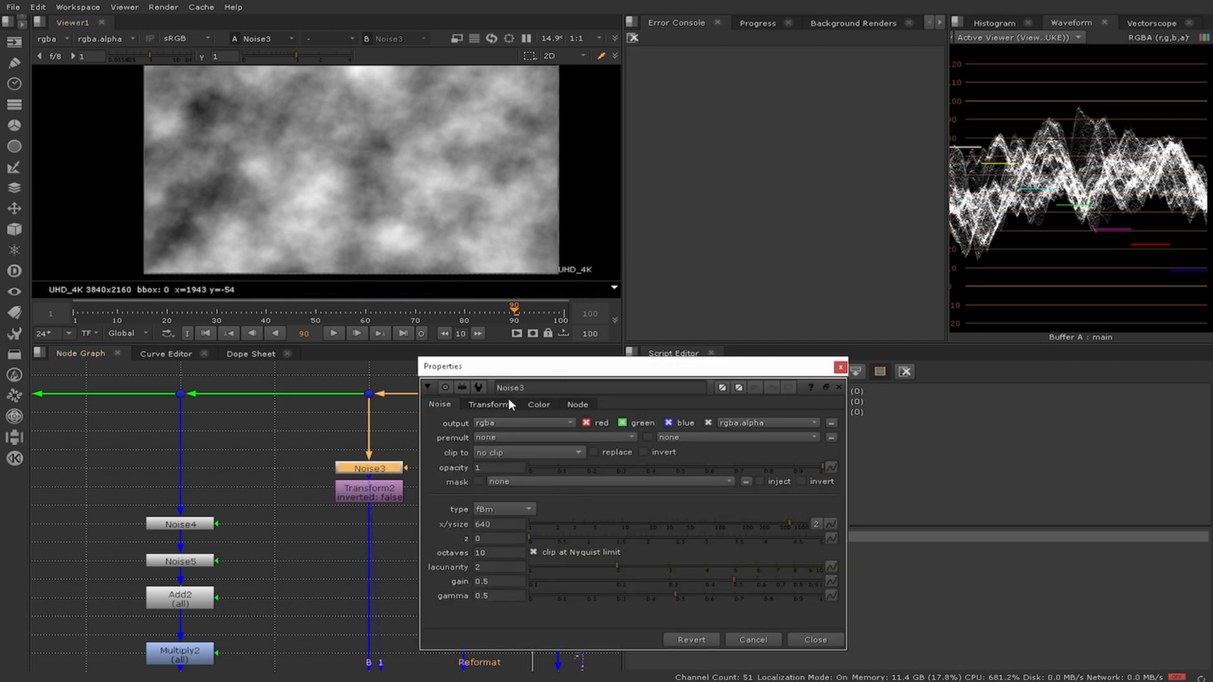
pyautogui.click(506, 403)
pyautogui.click(815, 640)
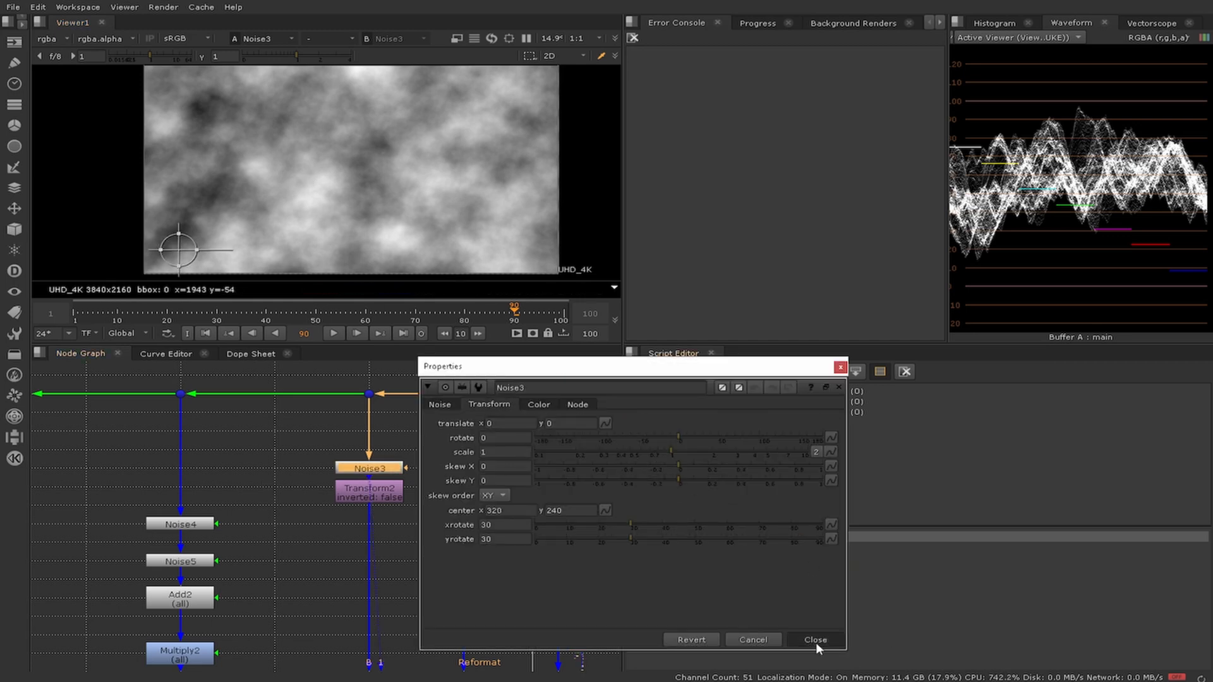
pyautogui.scroll(-3, 384, 522)
pyautogui.doubleClick(383, 500)
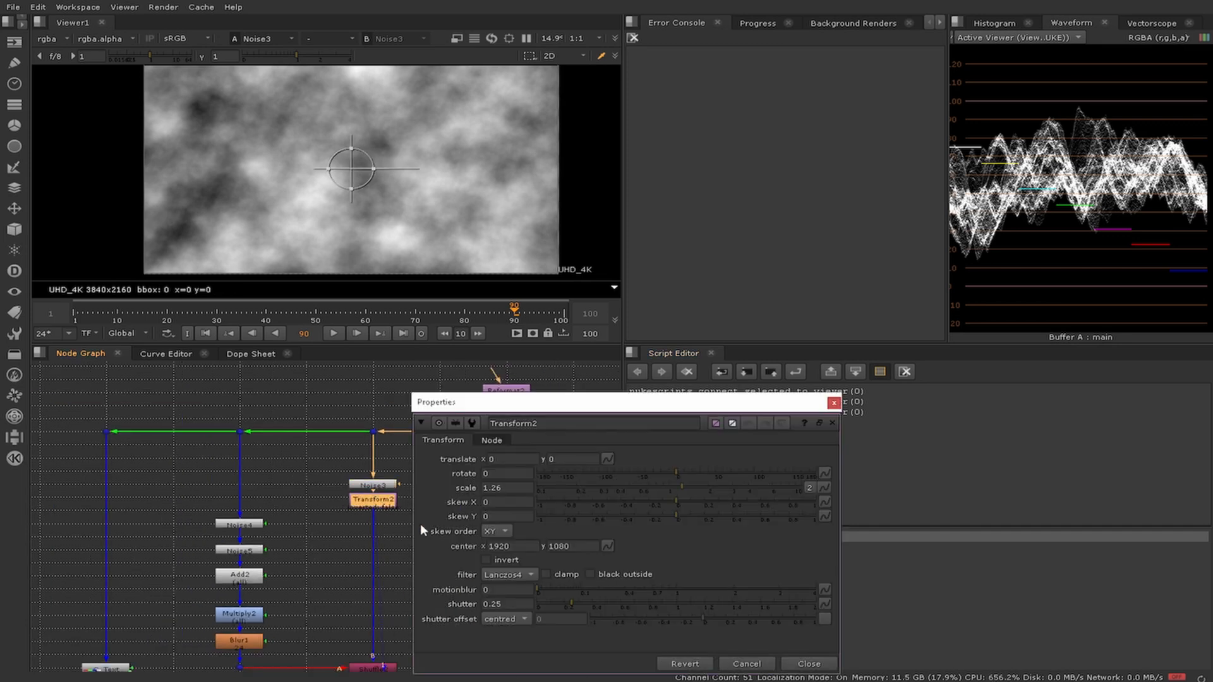
pyautogui.click(809, 663)
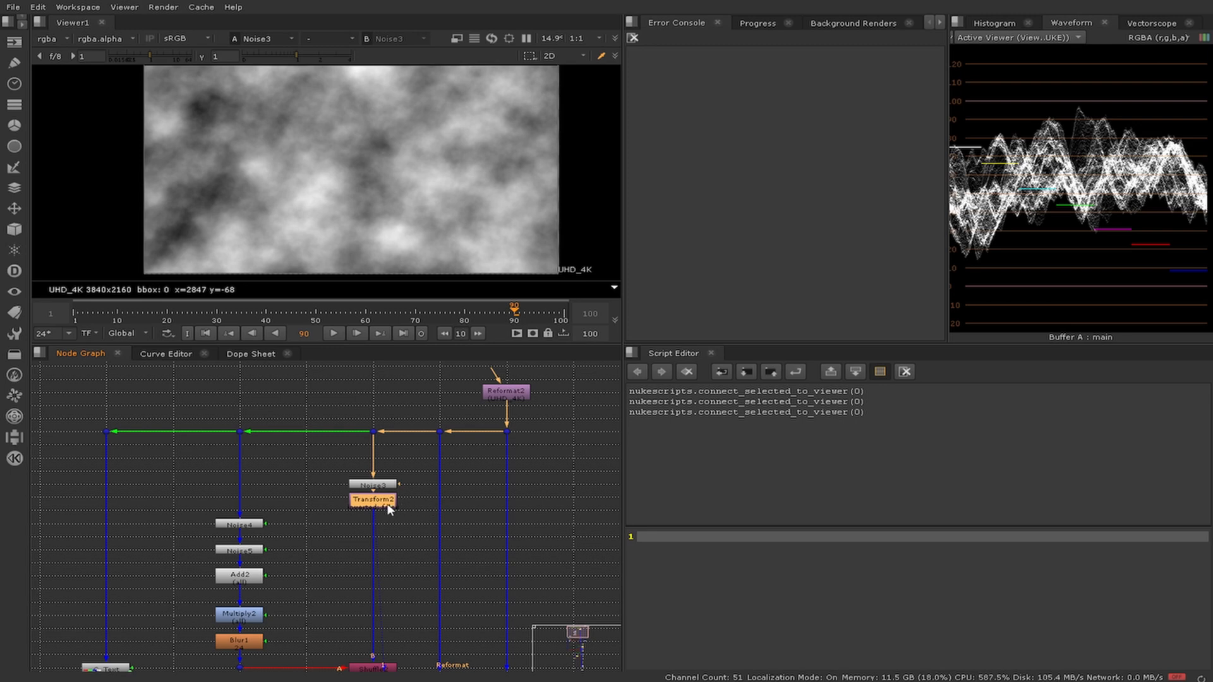
# Step: View Transform2's output and follow its branch down through the Shuffle node to IDistort1 and Crop1
pyautogui.press('1')
pyautogui.click(427, 503)
pyautogui.moveTo(484, 588); pyautogui.dragTo(523, 489, button='middle')
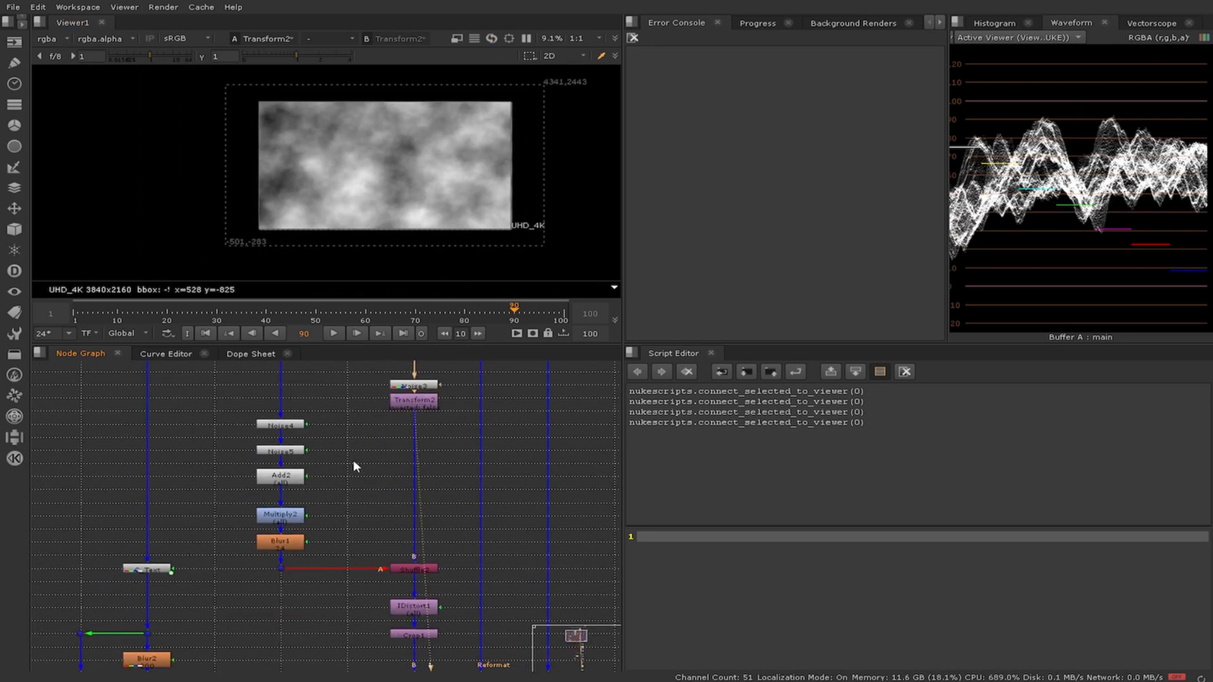
pyautogui.scroll(2, 355, 491)
pyautogui.moveTo(417, 586); pyautogui.dragTo(396, 527, button='middle')
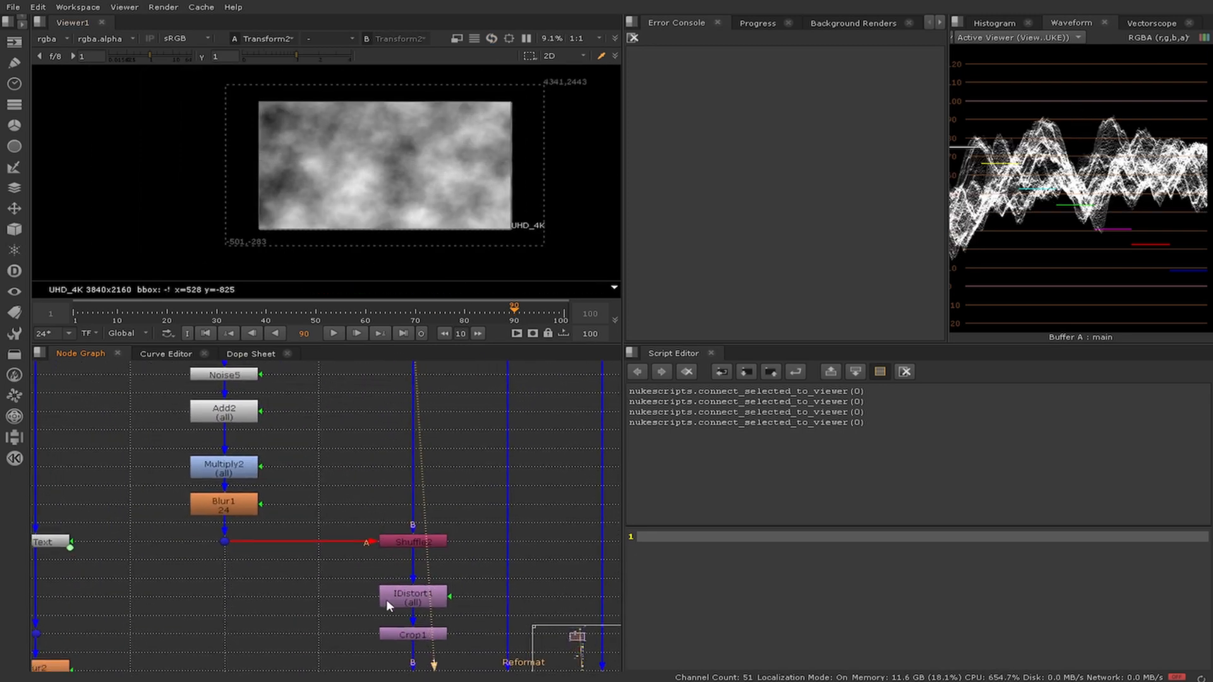
# Step: View the output of Noise4 at the head of the distortion branch
pyautogui.scroll(-2, 366, 497)
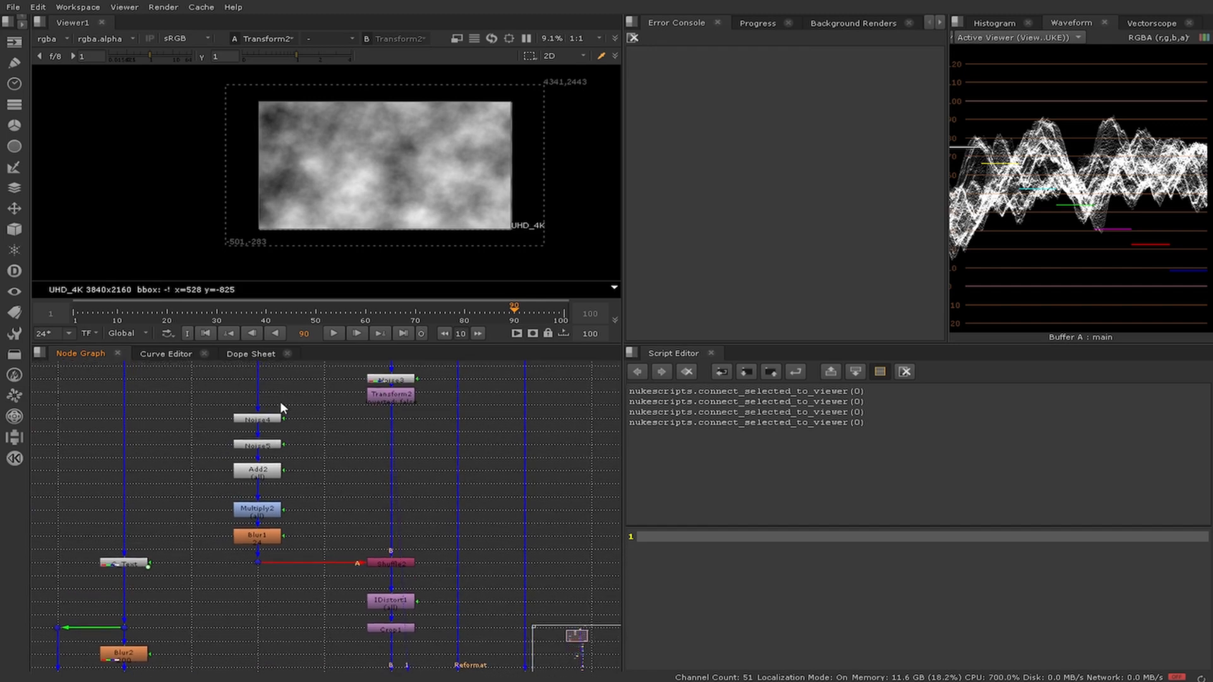
pyautogui.press('1')
pyautogui.press('1')
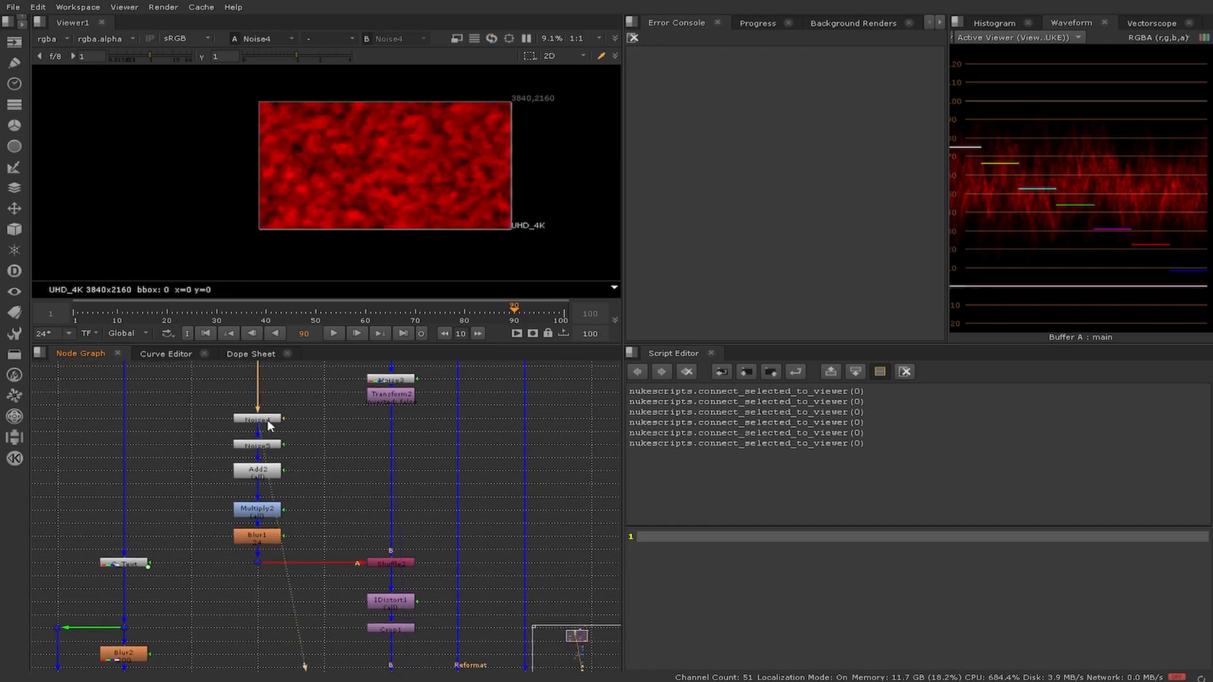
# Step: View the outputs of Noise5 and Add2 in the distortion branch
pyautogui.click(274, 450)
pyautogui.press('1')
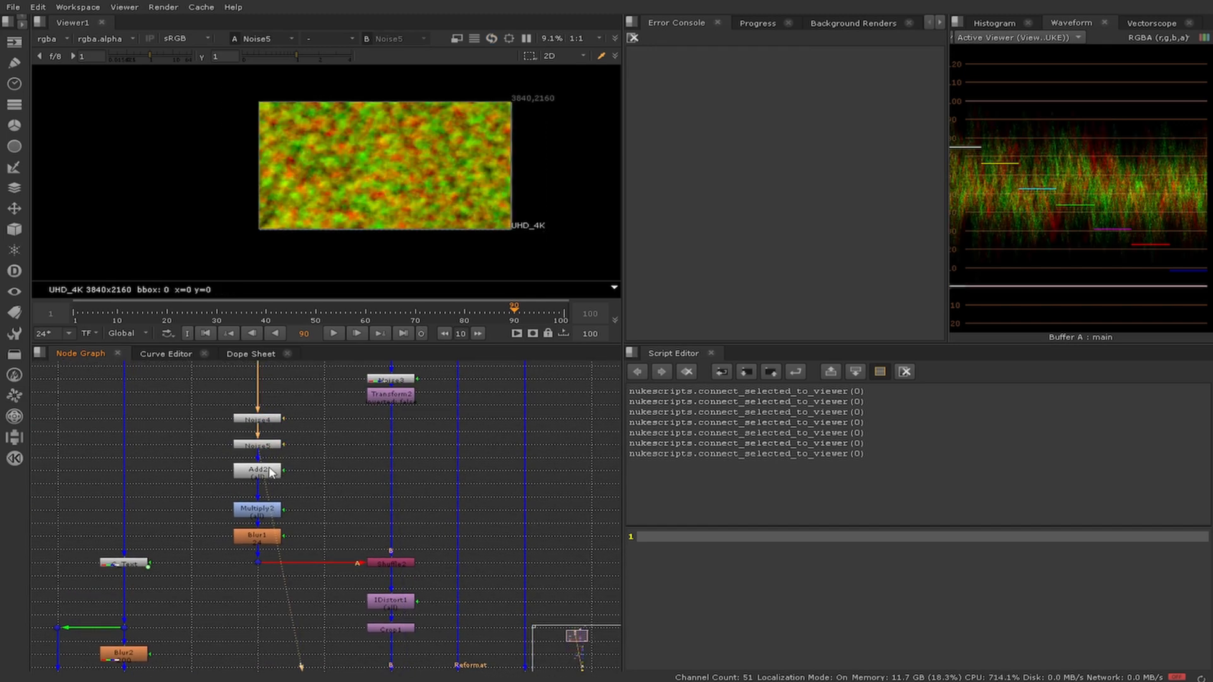
pyautogui.click(278, 471)
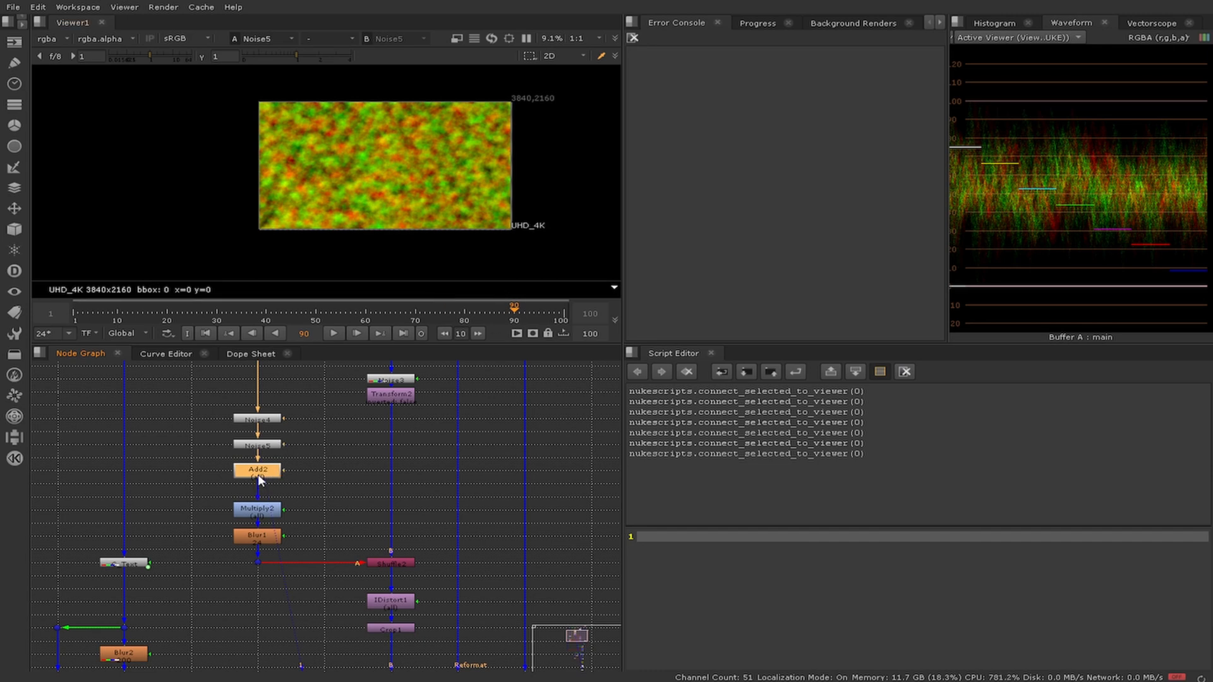
pyautogui.press('1')
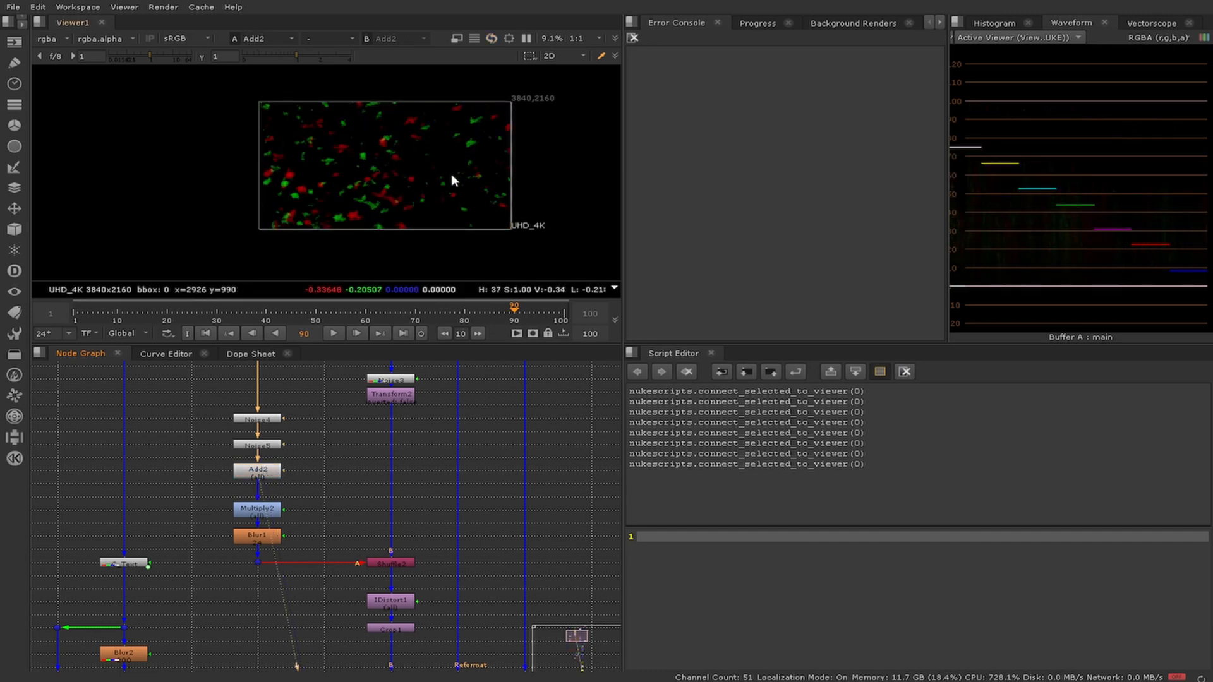
# Step: Inspect the properties of Add2 and Multiply2, closing each without changes
pyautogui.doubleClick(264, 477)
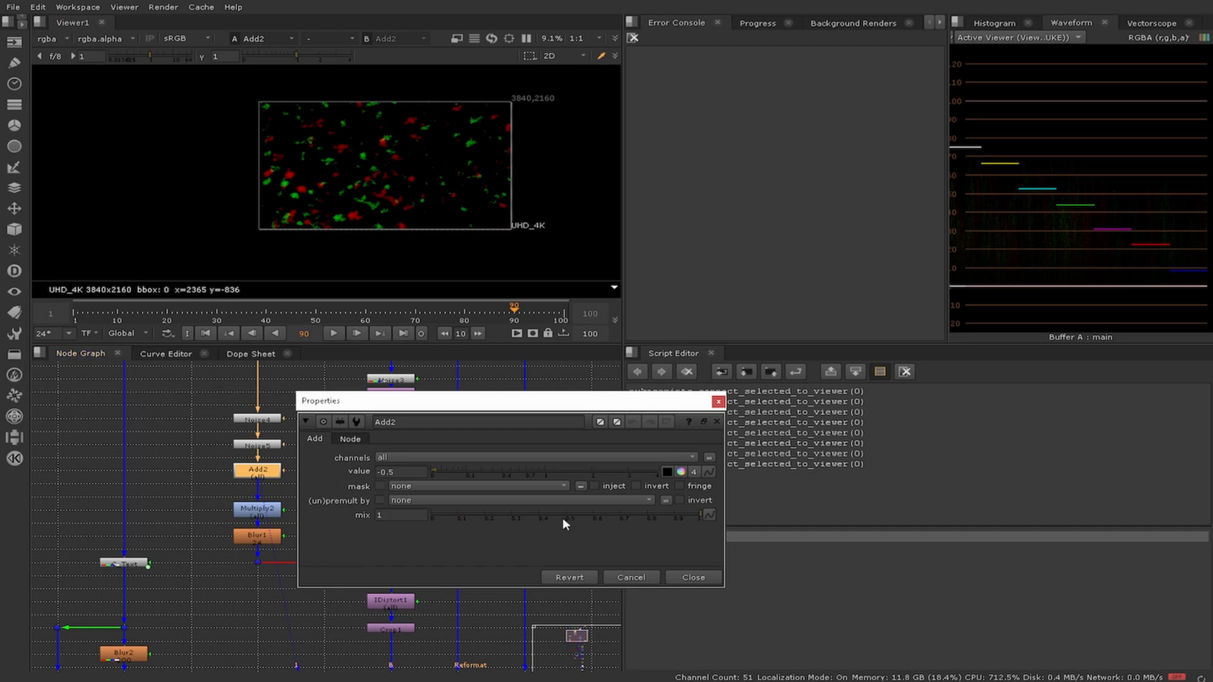
pyautogui.click(682, 572)
pyautogui.doubleClick(257, 509)
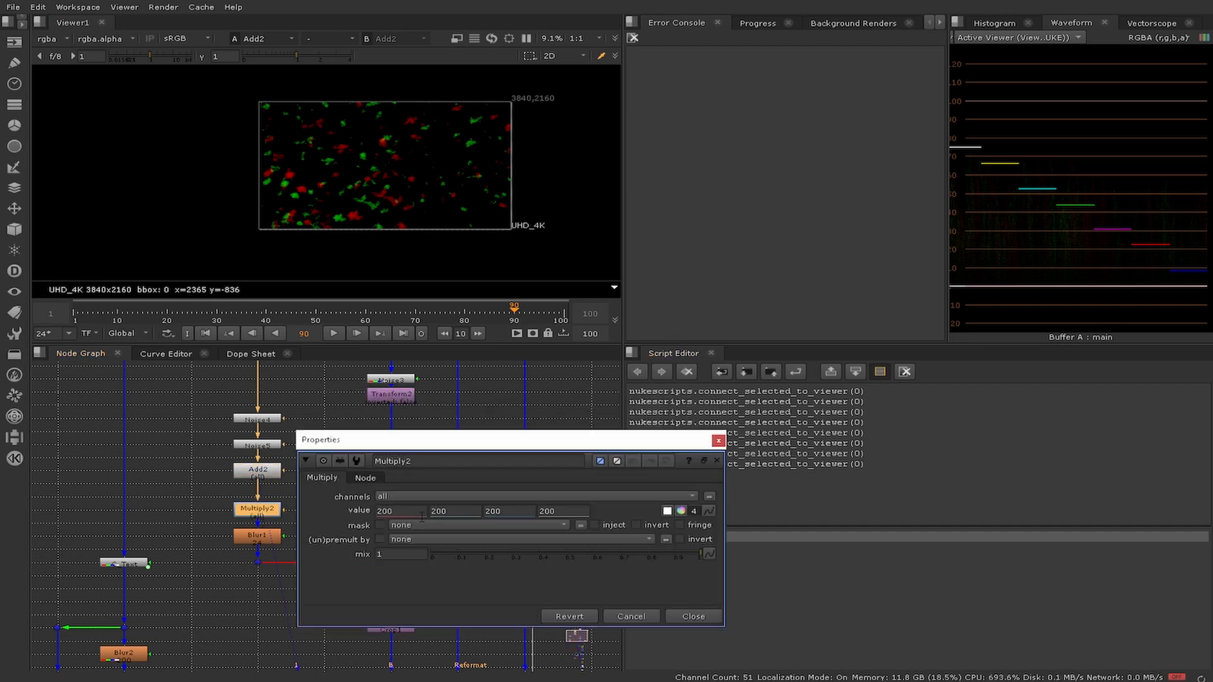
pyautogui.click(681, 617)
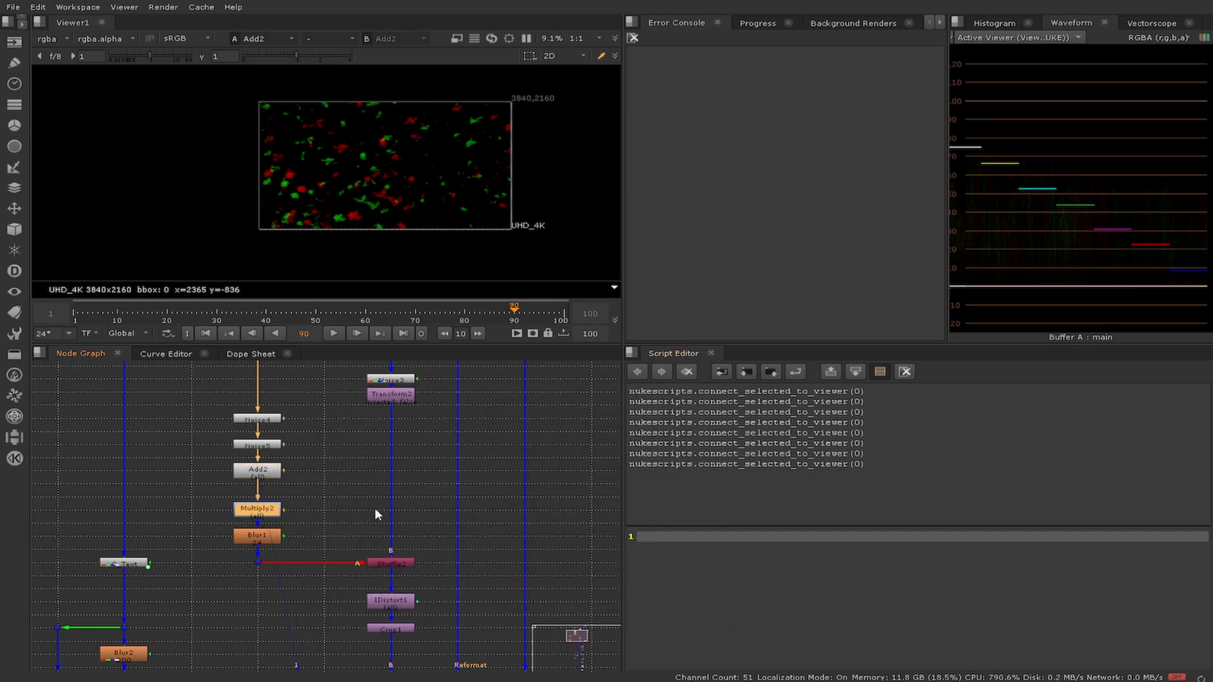
# Step: View the output of Blur1, followed by IDistort1's distorted noise up close
pyautogui.click(268, 537)
pyautogui.press('1')
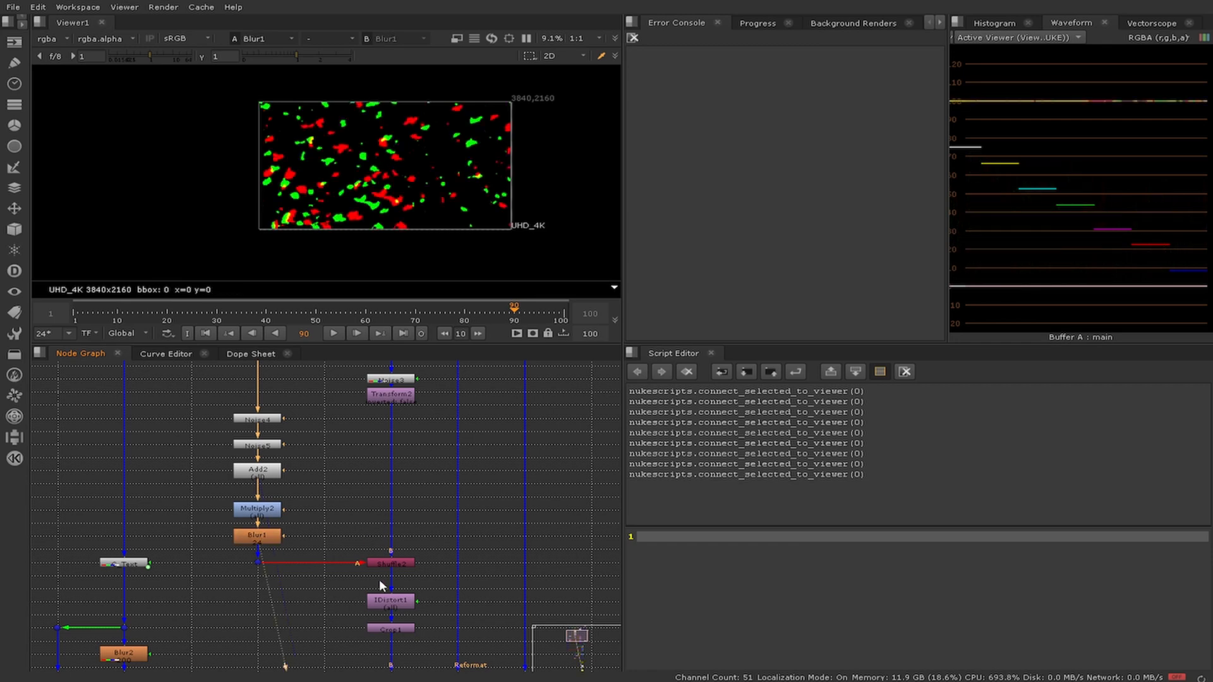
pyautogui.scroll(3, 324, 585)
pyautogui.moveTo(362, 563); pyautogui.dragTo(310, 468, button='middle')
pyautogui.scroll(-1, 309, 468)
pyautogui.click(361, 504)
pyautogui.press('1')
pyautogui.click(564, 437)
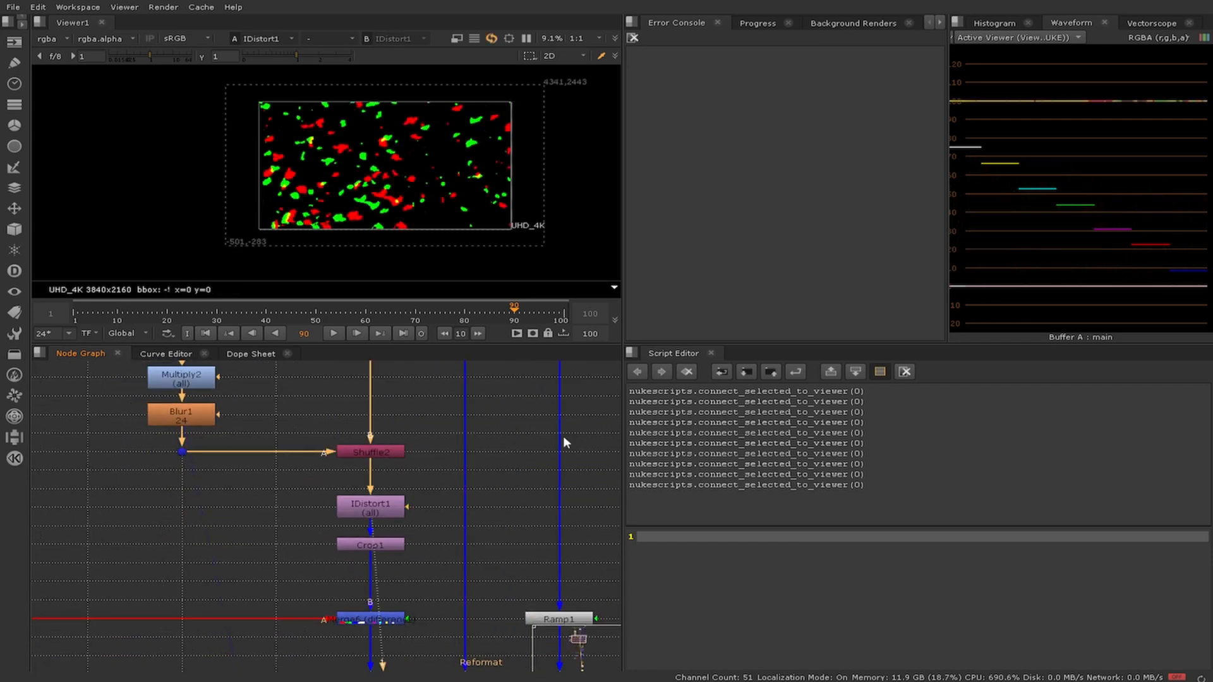
pyautogui.scroll(5, 392, 161)
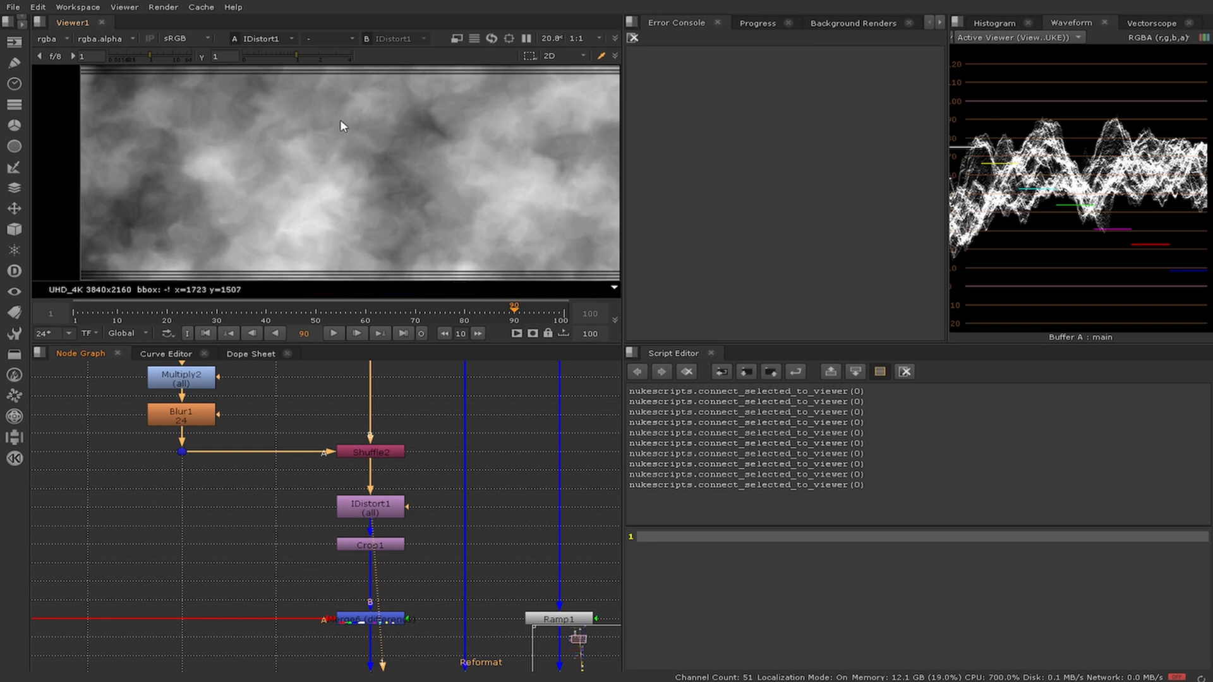
pyautogui.scroll(-1, 309, 504)
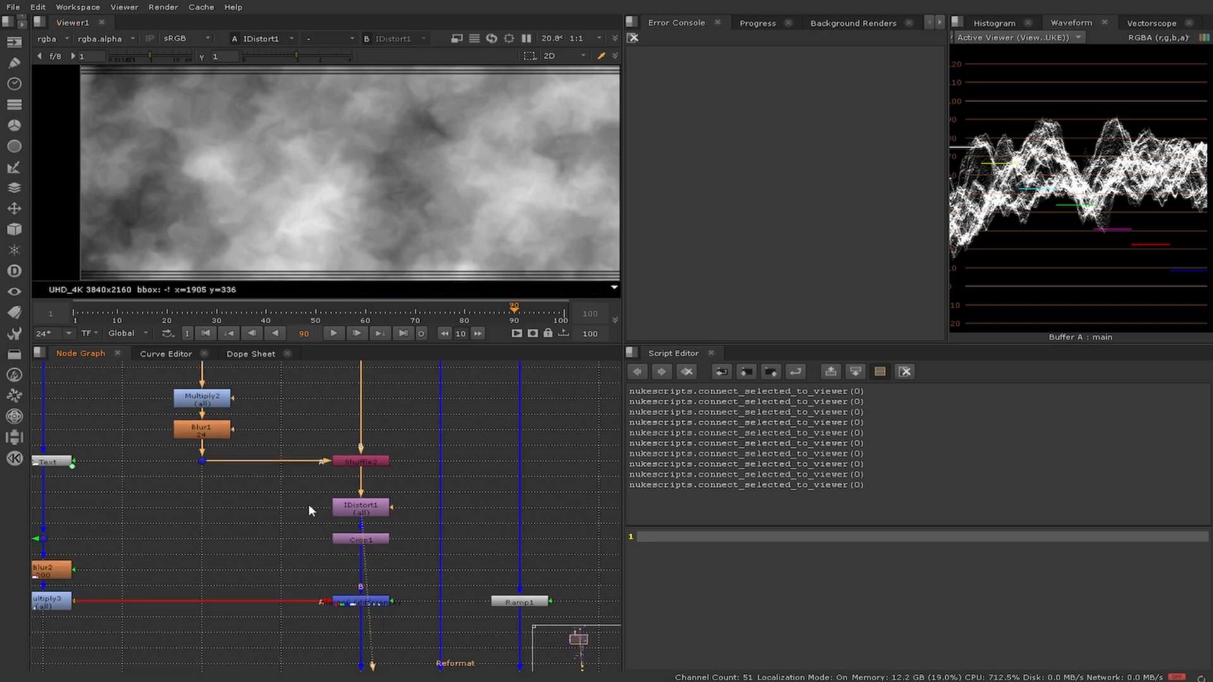
# Step: Check the properties of Noise4 at the head of the distortion branch and of IDistort1, closing each without changes
pyautogui.moveTo(265, 449); pyautogui.dragTo(295, 618, button='middle')
pyautogui.scroll(3, 234, 471)
pyautogui.doubleClick(230, 450)
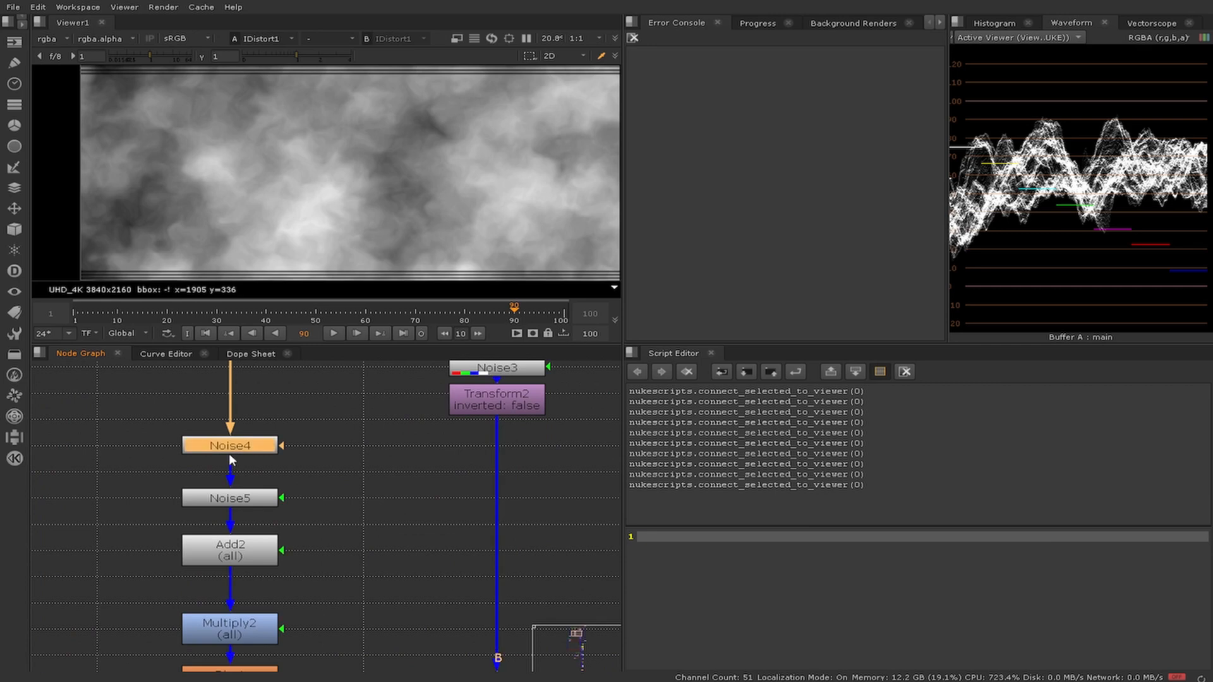
pyautogui.click(690, 614)
pyautogui.scroll(-3, 437, 485)
pyautogui.scroll(1, 444, 419)
pyautogui.moveTo(469, 589); pyautogui.dragTo(464, 454, button='middle')
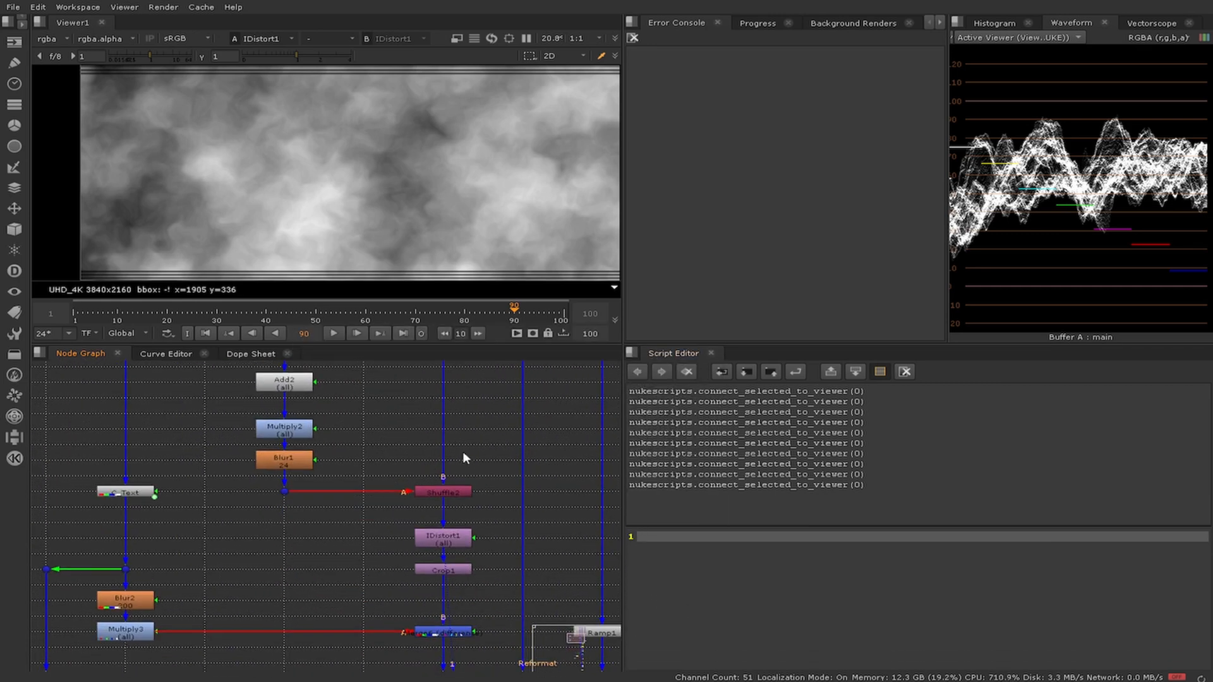
pyautogui.doubleClick(438, 538)
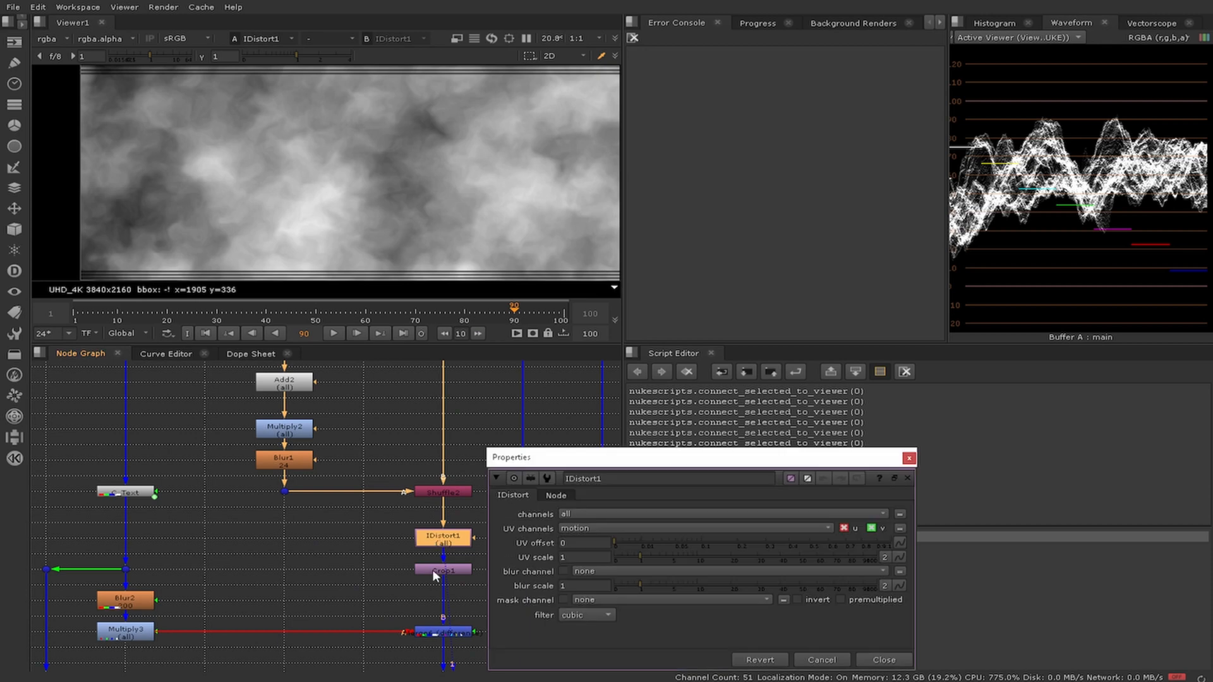
pyautogui.click(892, 659)
# Step: Review Noise3's transform and noise settings again and close its properties without changes
pyautogui.scroll(-2, 388, 463)
pyautogui.scroll(2, 433, 488)
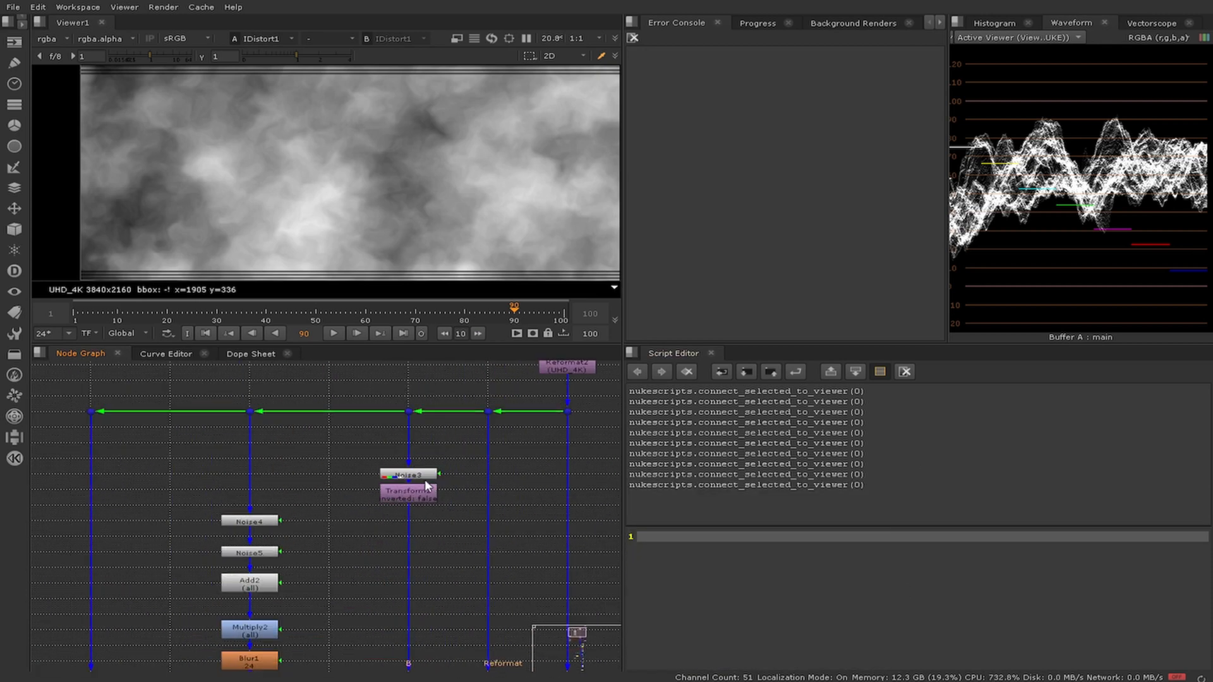
pyautogui.doubleClick(423, 475)
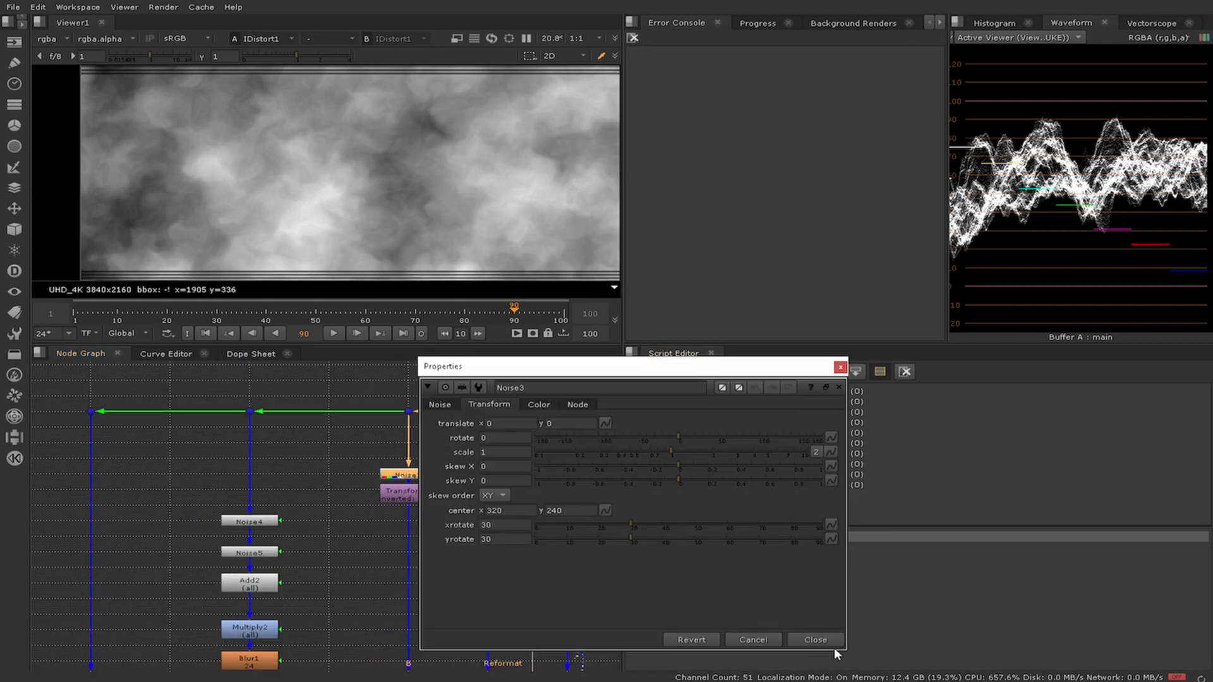
pyautogui.click(440, 405)
pyautogui.click(806, 642)
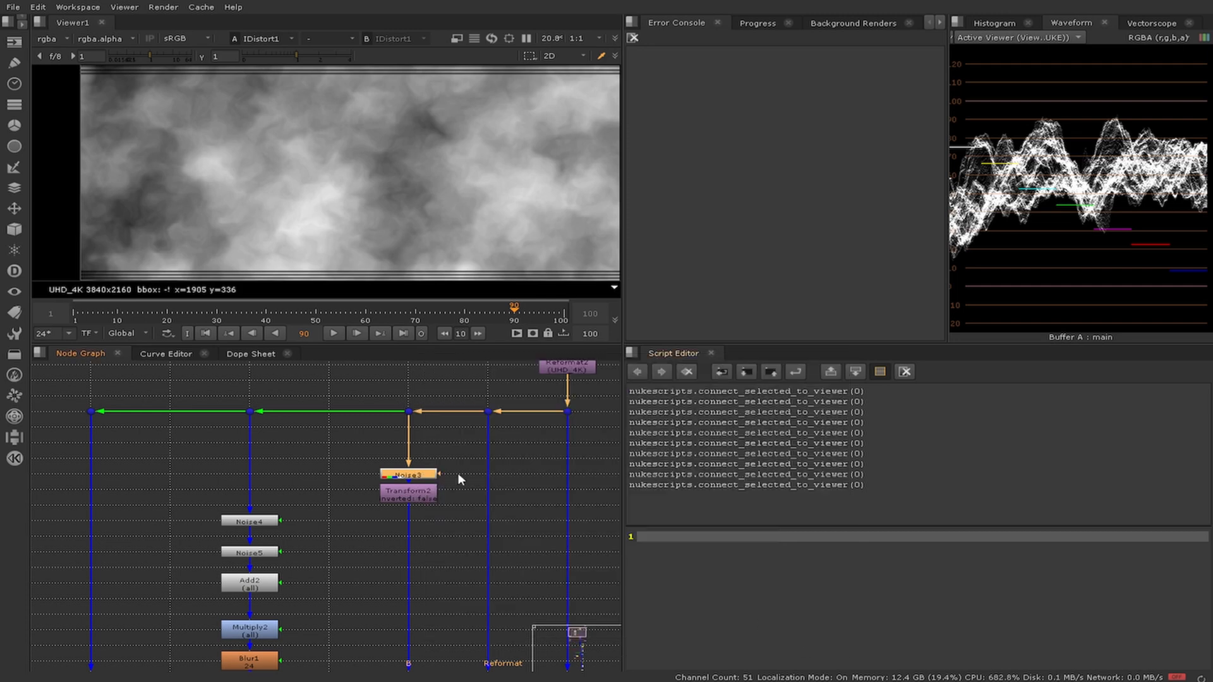
# Step: Follow the node tree over to the text branch and view the output of C_Text
pyautogui.scroll(-3, 493, 589)
pyautogui.moveTo(495, 589); pyautogui.dragTo(445, 456, button='middle')
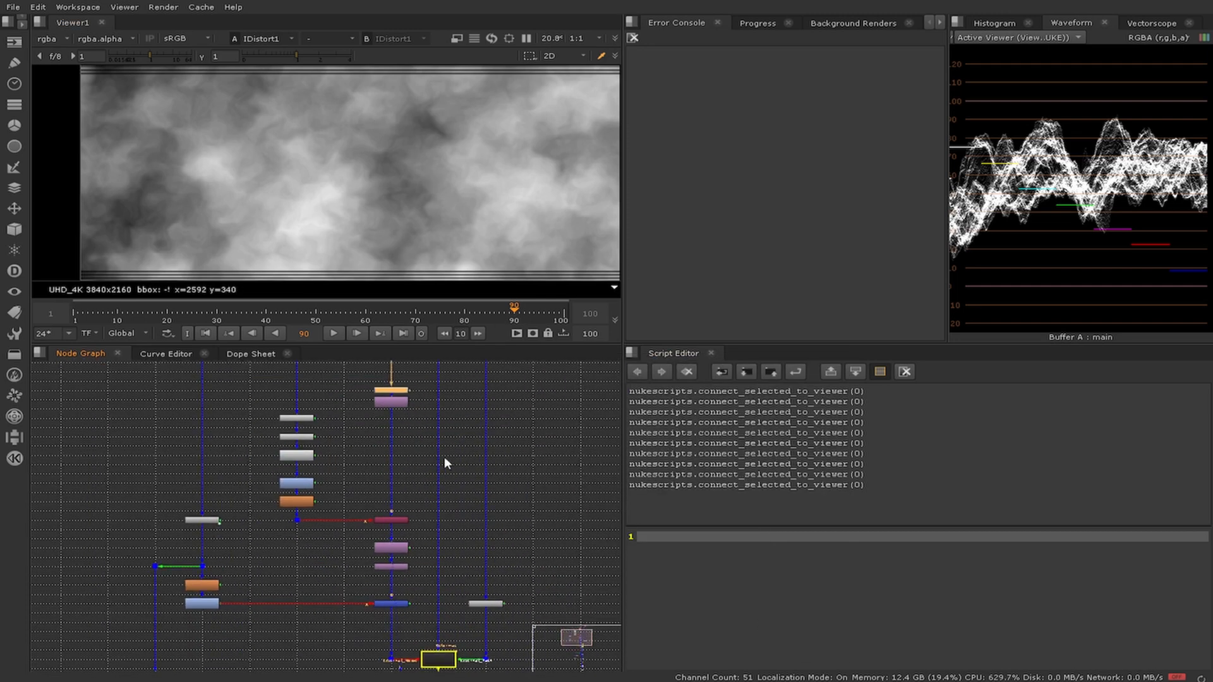
pyautogui.scroll(3, 303, 538)
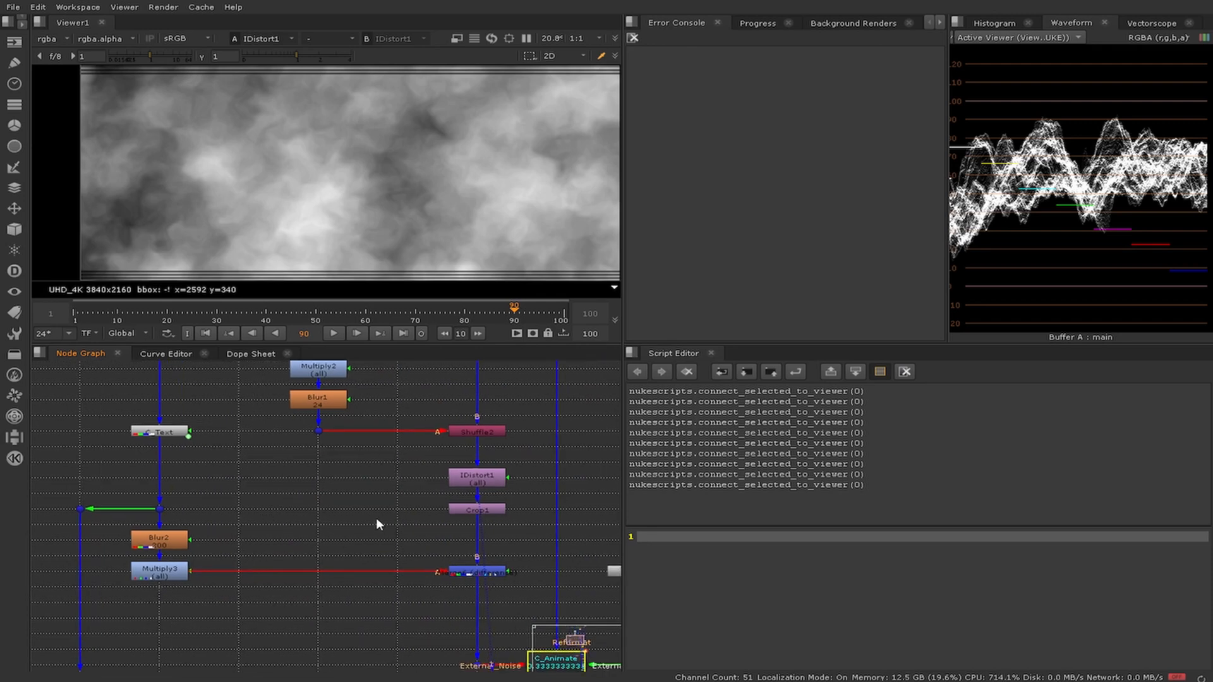
pyautogui.scroll(-2, 290, 496)
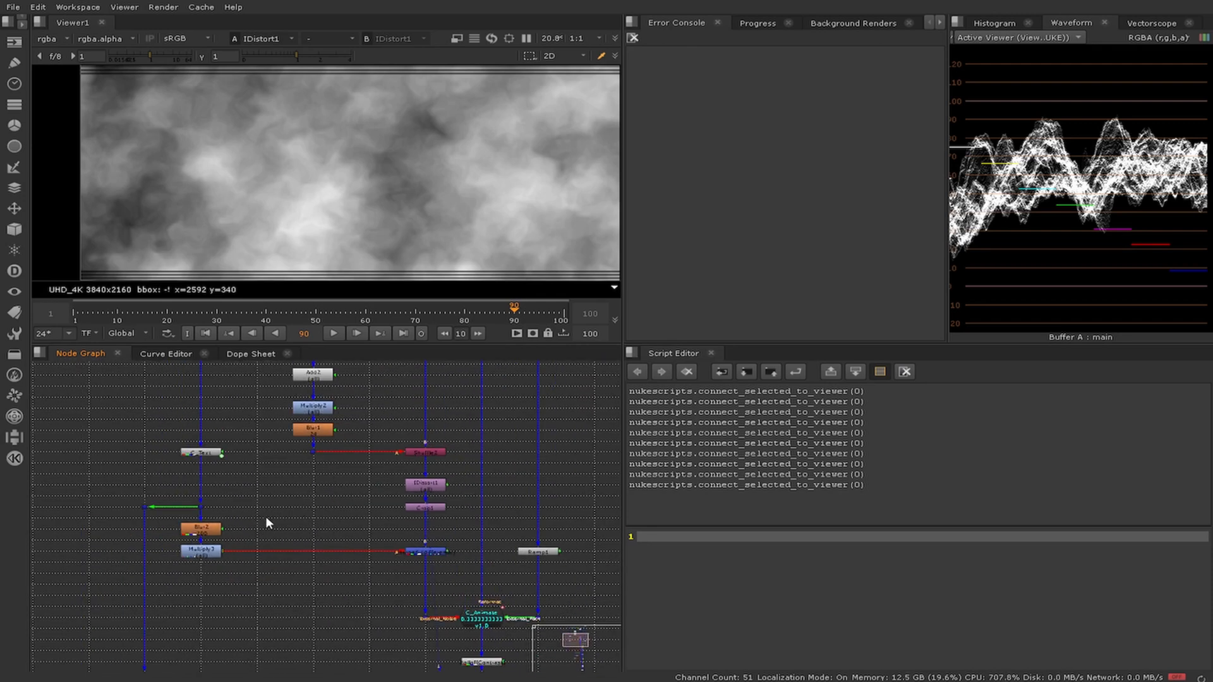
pyautogui.moveTo(267, 519); pyautogui.dragTo(282, 555, button='middle')
pyautogui.scroll(-2, 176, 470)
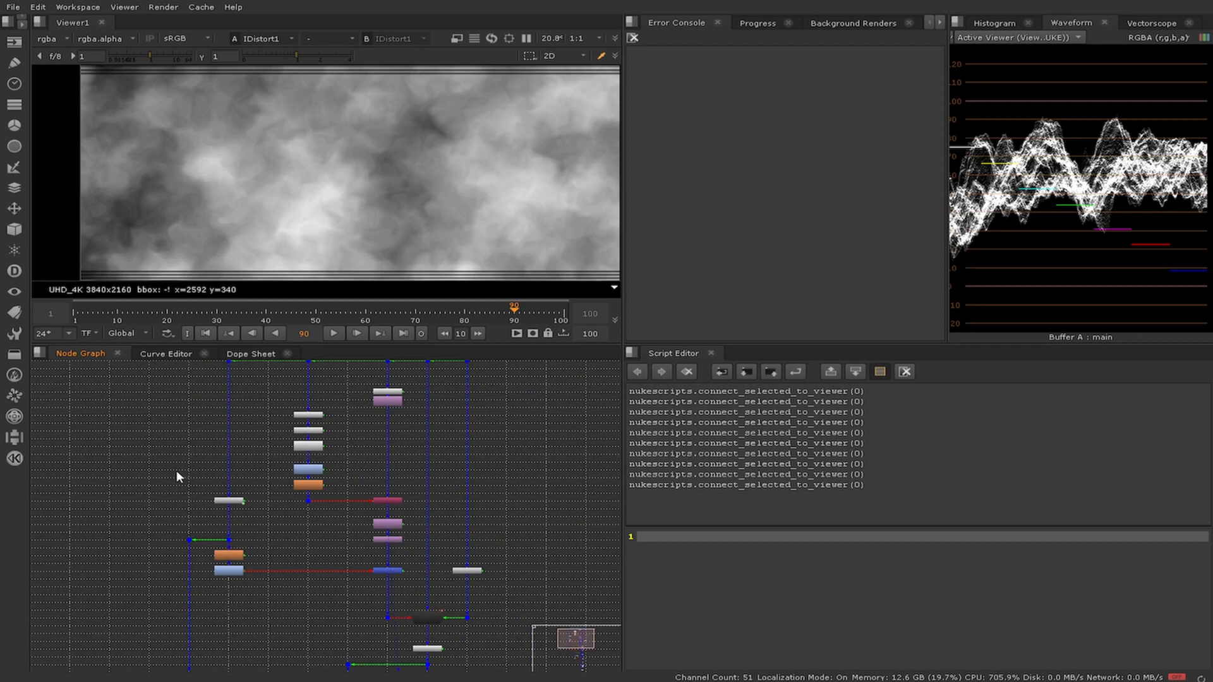
pyautogui.moveTo(177, 470); pyautogui.dragTo(196, 498, button='middle')
pyautogui.moveTo(196, 498); pyautogui.dragTo(286, 558)
pyautogui.scroll(3, 228, 534)
pyautogui.moveTo(248, 487); pyautogui.dragTo(340, 540)
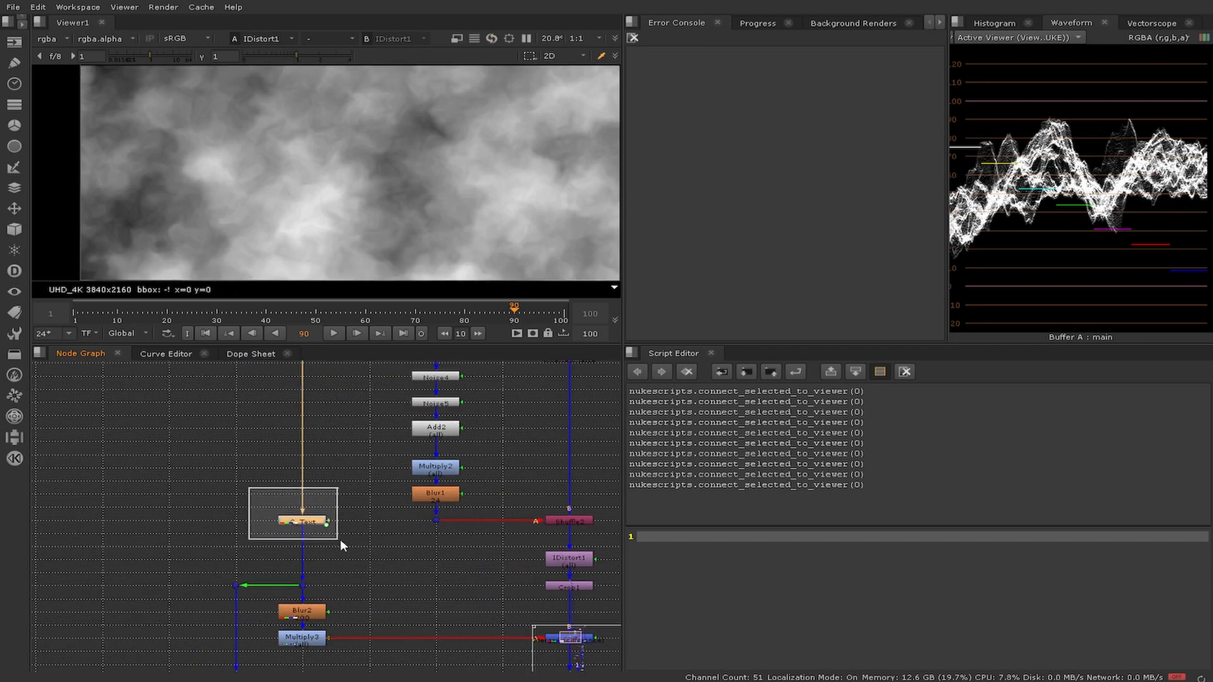
pyautogui.press('1')
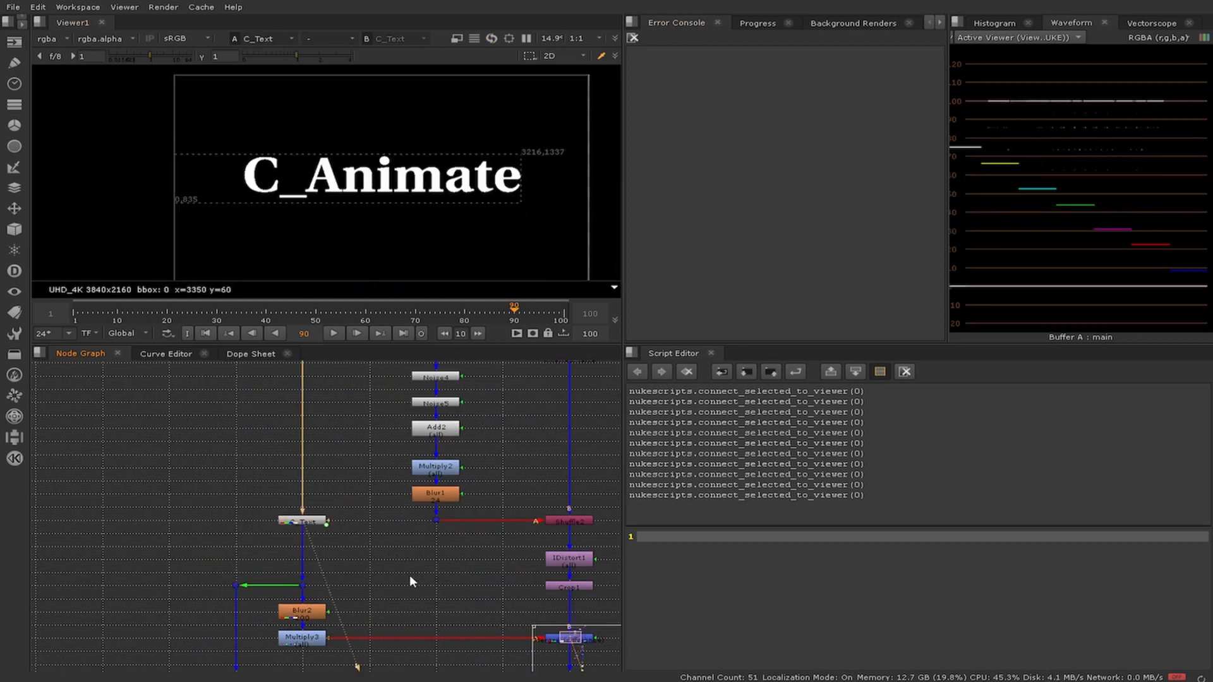
# Step: Inspect C_Text's text properties and close them without changes
pyautogui.moveTo(462, 462); pyautogui.dragTo(416, 423, button='middle')
pyautogui.scroll(2, 269, 484)
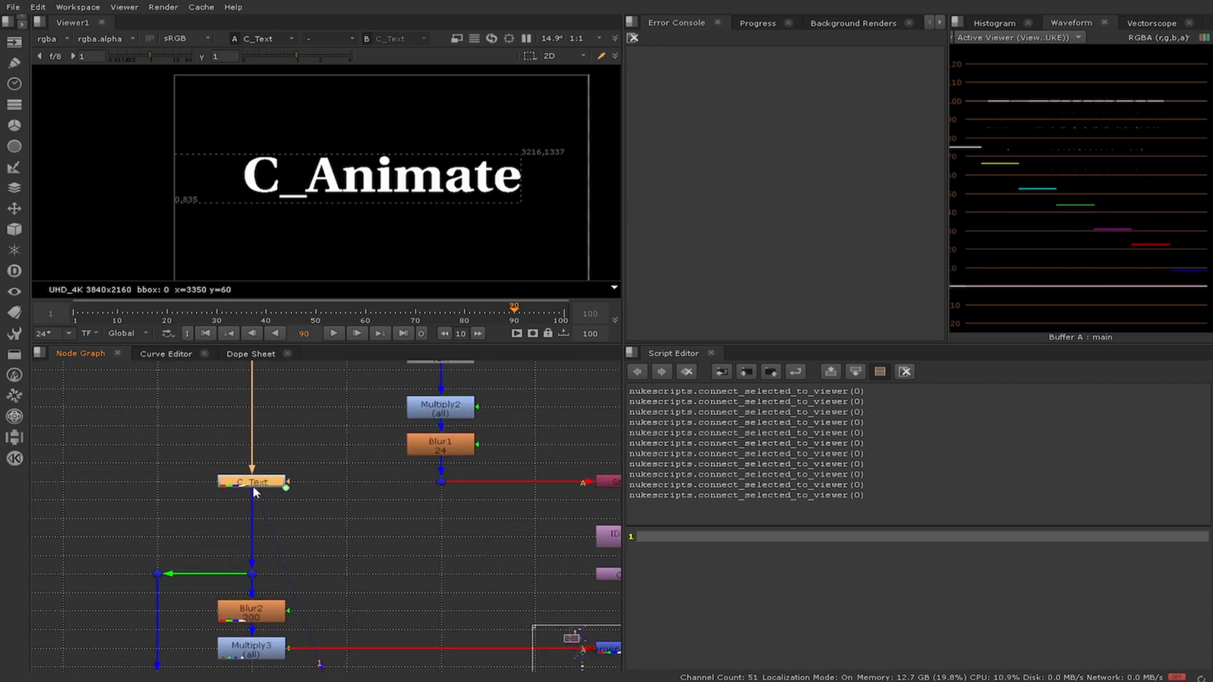
pyautogui.doubleClick(252, 485)
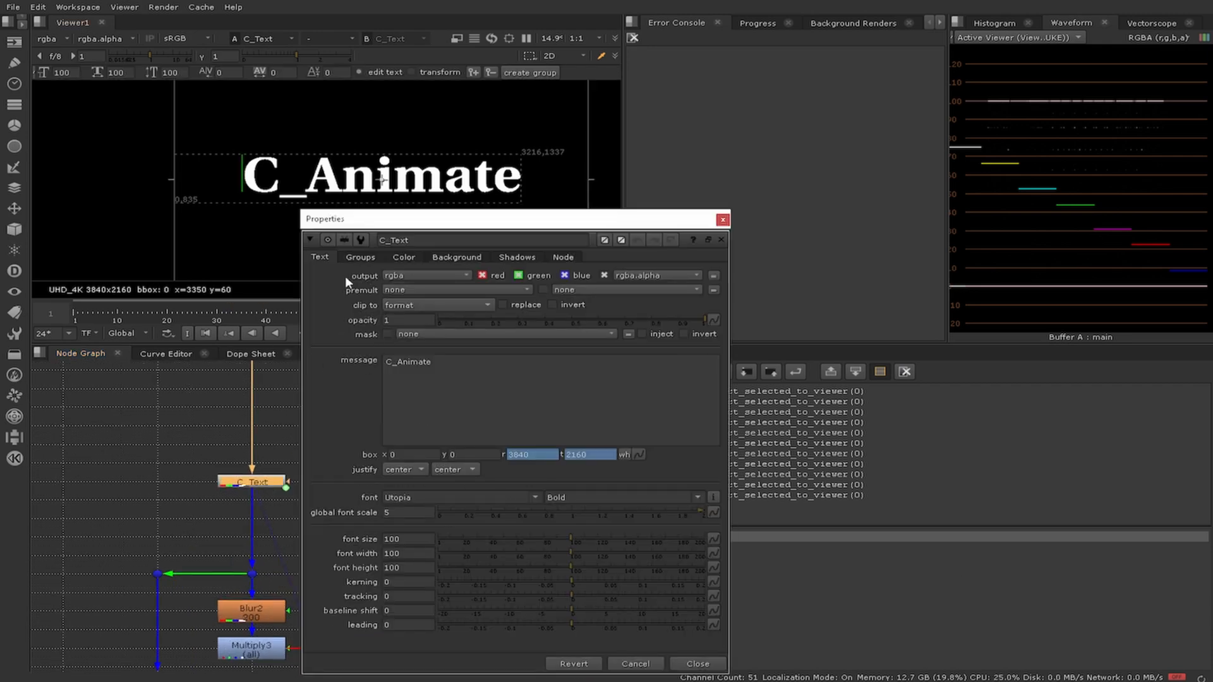
pyautogui.click(722, 221)
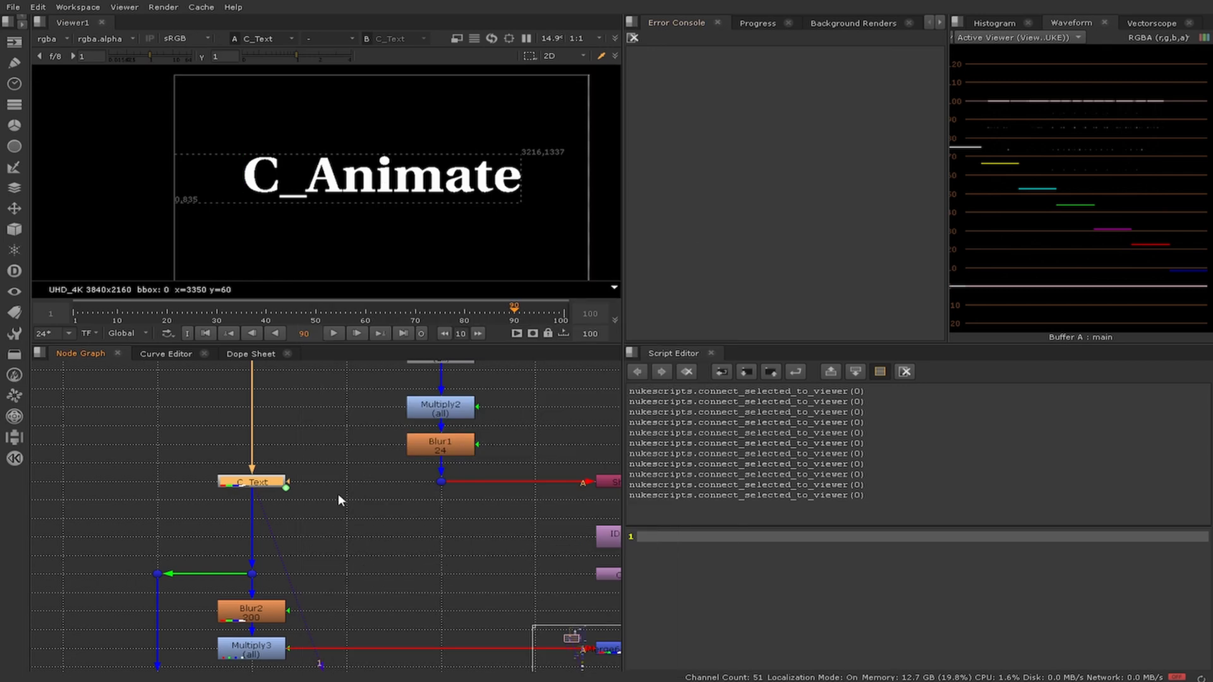
pyautogui.click(417, 544)
# Step: View the outputs of Blur2 and Multiply3 below the text node
pyautogui.scroll(-2, 418, 546)
pyautogui.moveTo(425, 594); pyautogui.dragTo(392, 544, button='middle')
pyautogui.click(247, 520)
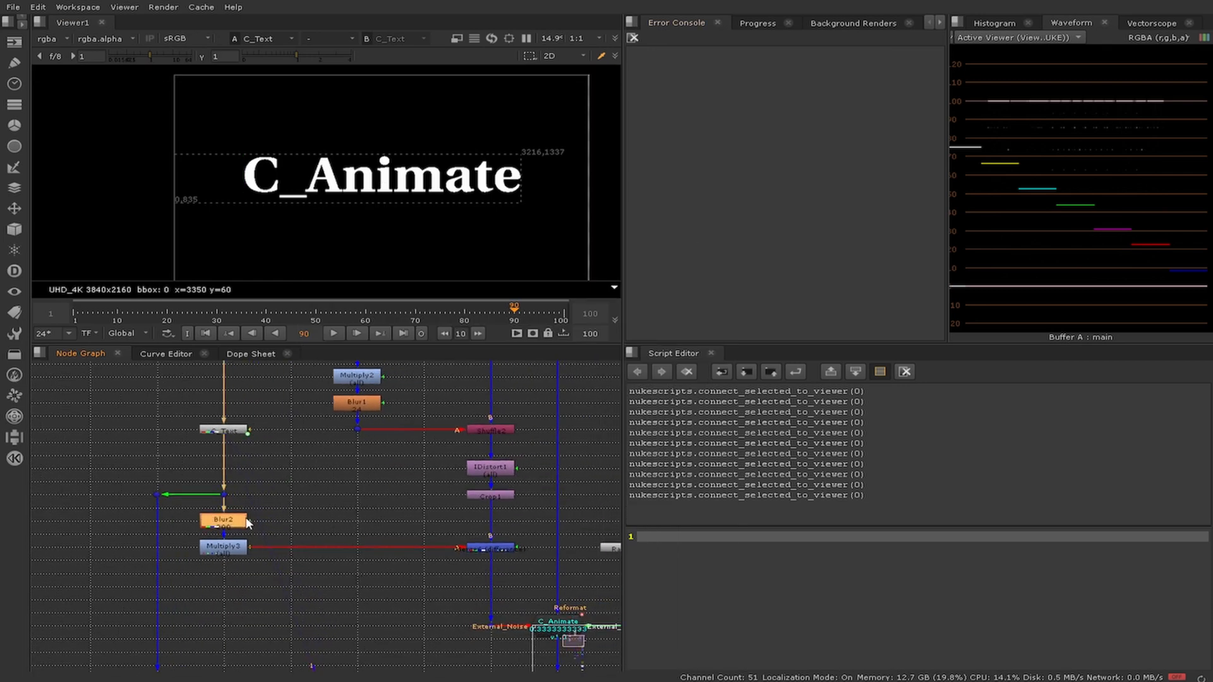
pyautogui.moveTo(300, 527); pyautogui.dragTo(169, 520, button='middle')
pyautogui.press('1')
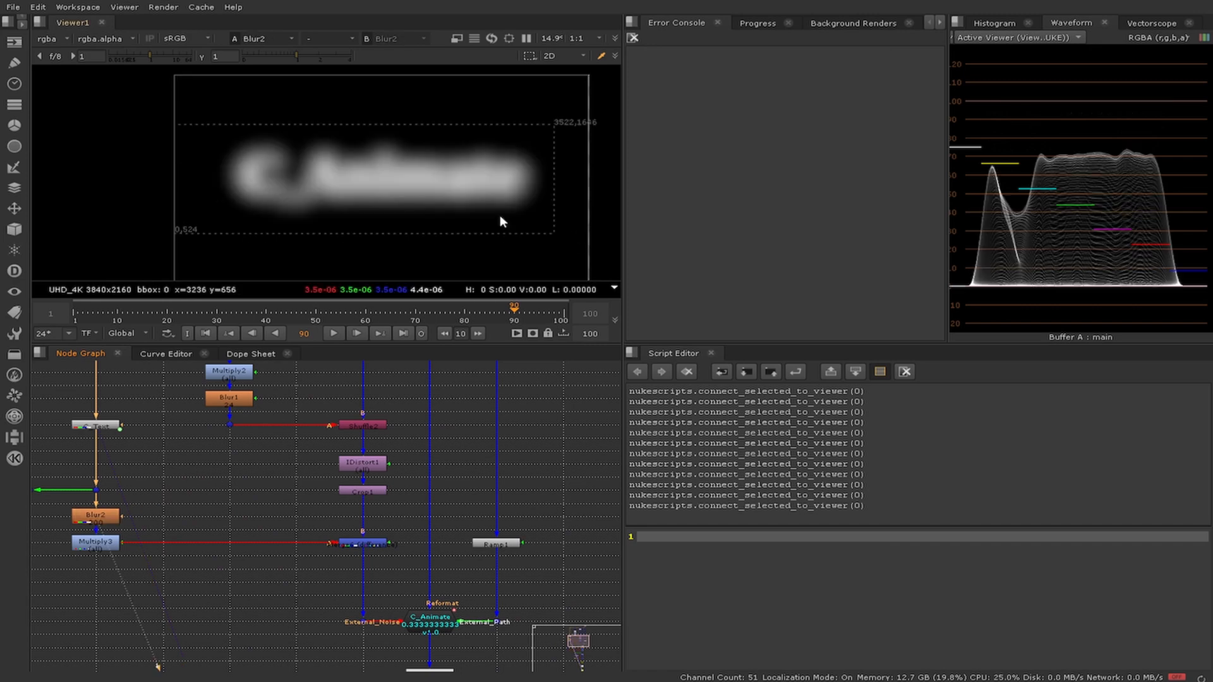
pyautogui.press('1')
pyautogui.click(270, 517)
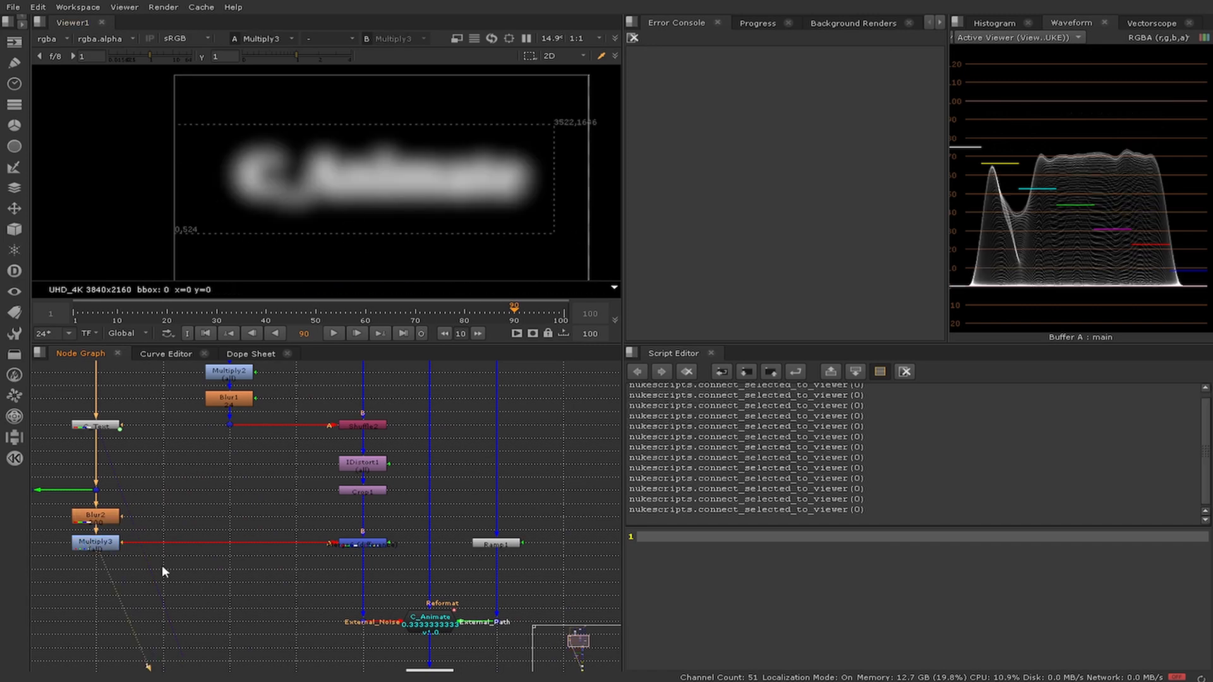
# Step: Check Multiply3's properties without changing them and view the output of Merge6, which combines the text and noise branches
pyautogui.doubleClick(114, 545)
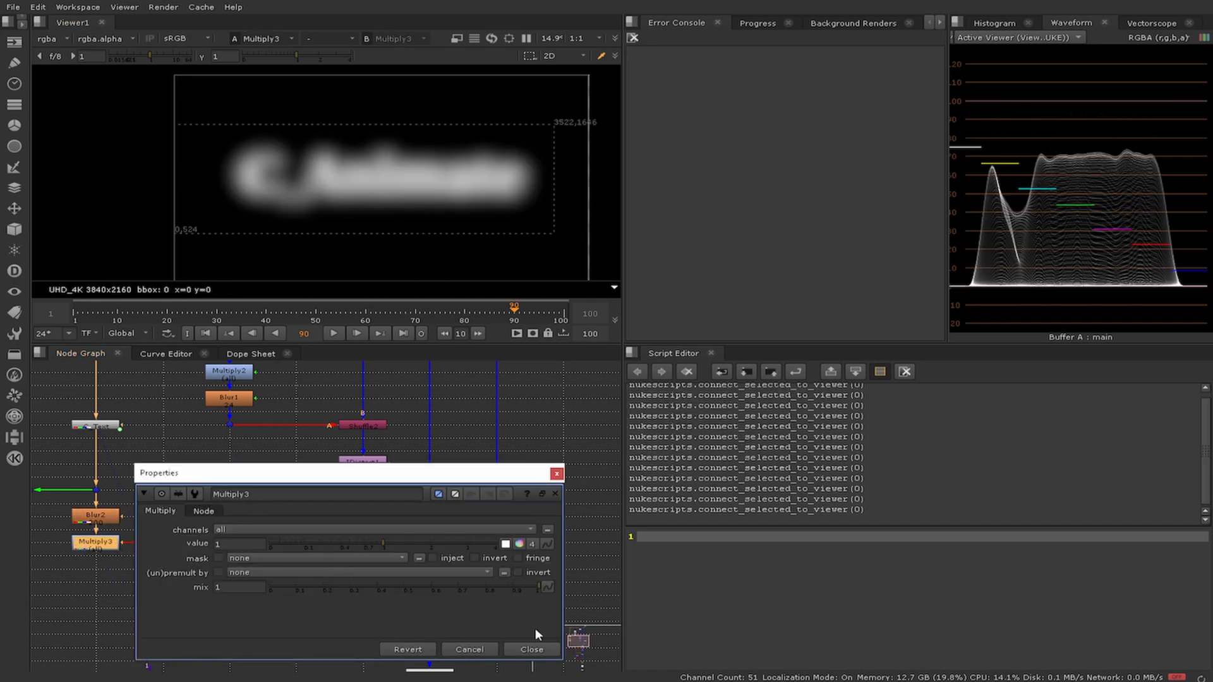
pyautogui.click(532, 649)
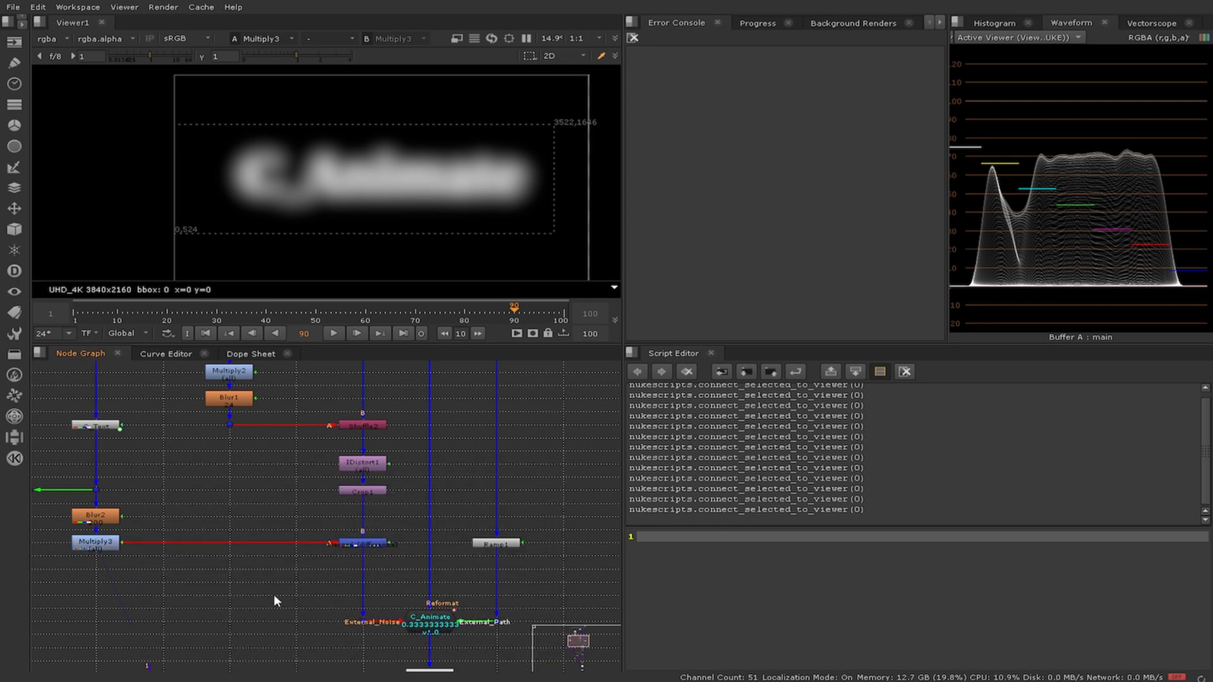
pyautogui.click(380, 544)
pyautogui.press('1')
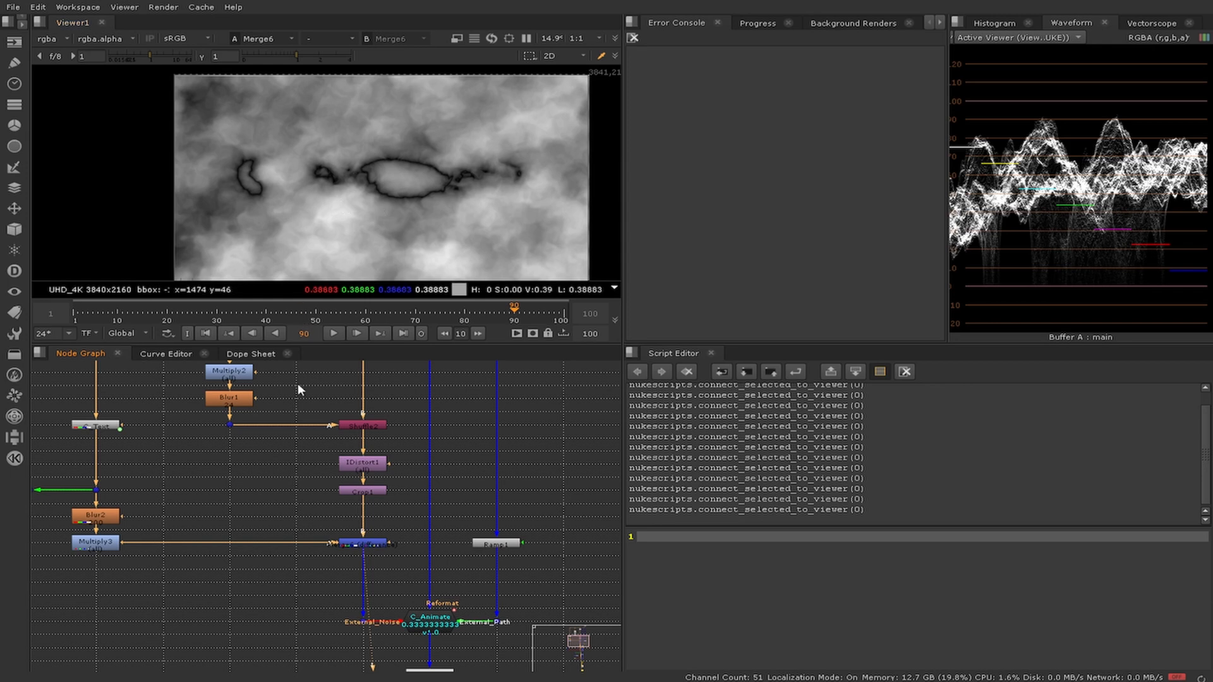
pyautogui.moveTo(388, 550); pyautogui.dragTo(369, 521, button='middle')
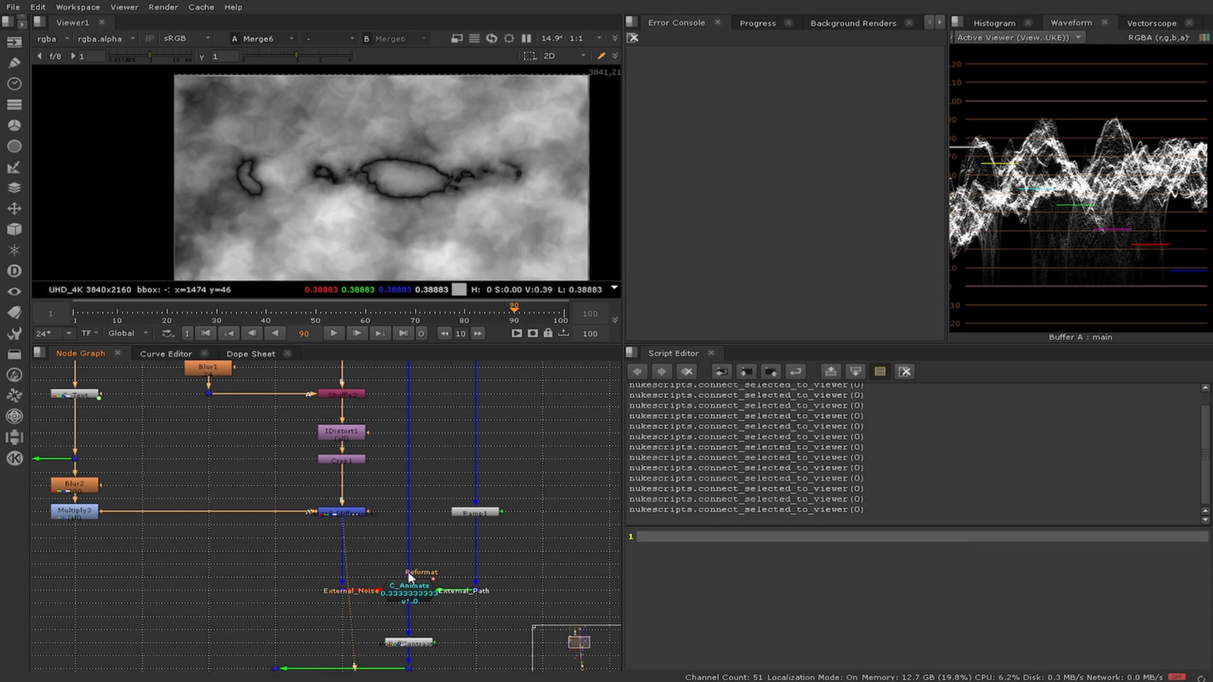
# Step: View the output of Ramp1, which feeds C_Animate's External_Path input, and open its properties
pyautogui.moveTo(527, 528); pyautogui.dragTo(525, 520, button='middle')
pyautogui.moveTo(429, 485); pyautogui.dragTo(525, 513)
pyautogui.press('1')
pyautogui.scroll(-3, 445, 136)
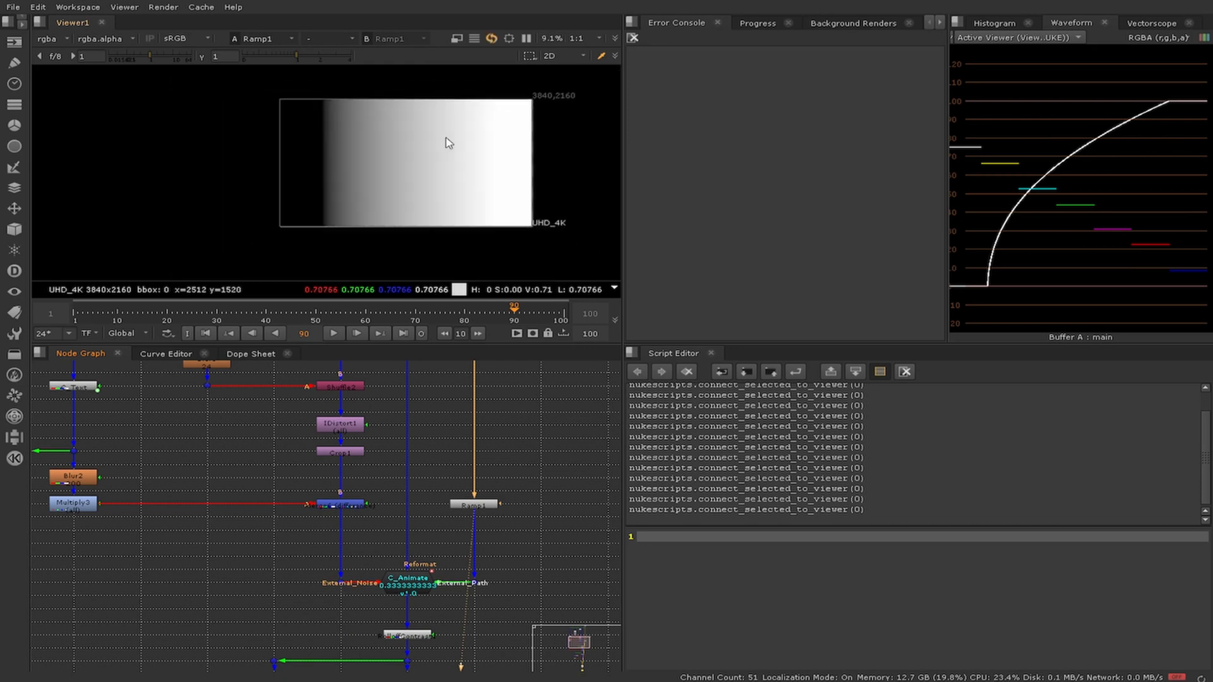
pyautogui.moveTo(483, 491); pyautogui.dragTo(423, 481, button='middle')
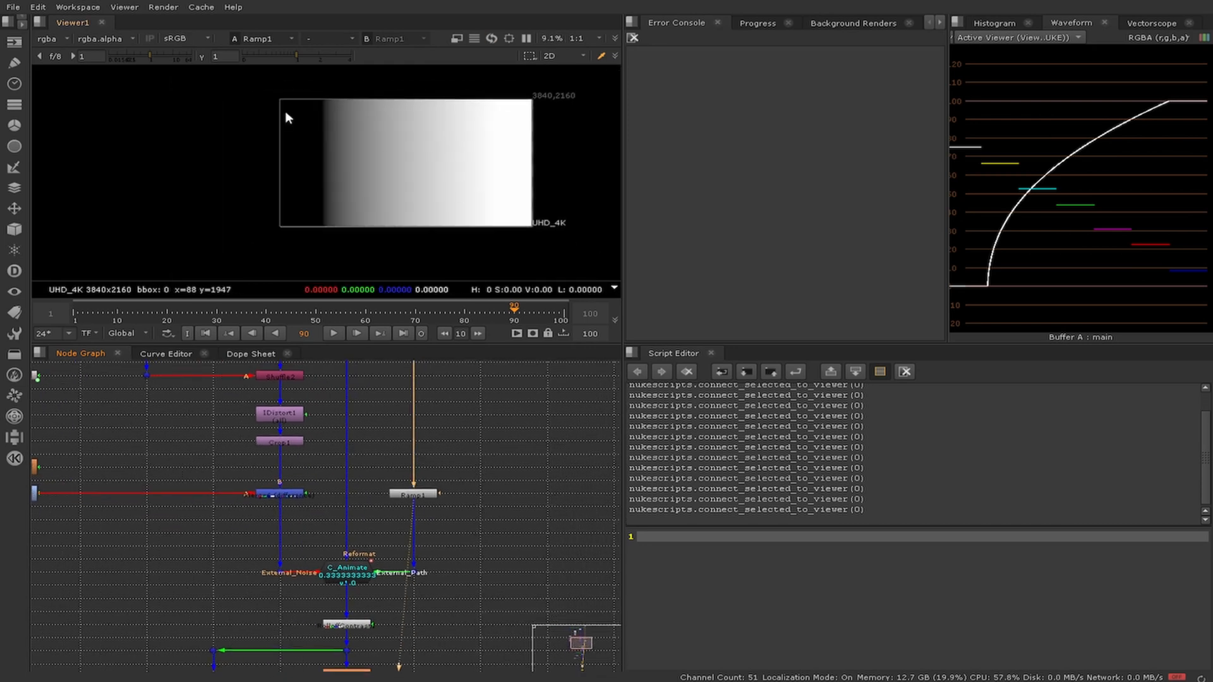
pyautogui.doubleClick(413, 494)
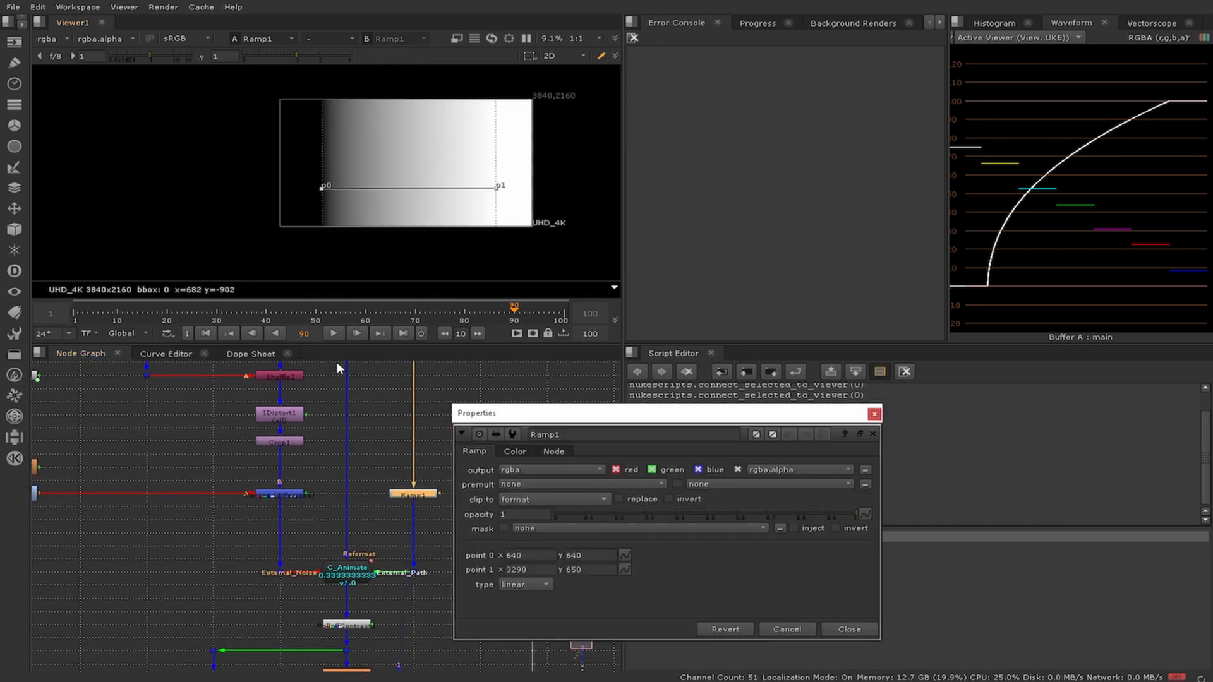
# Step: Check C_Text's properties without changes, view its output, and close the Ramp1 properties
pyautogui.moveTo(207, 470); pyautogui.dragTo(273, 520, button='middle')
pyautogui.doubleClick(88, 428)
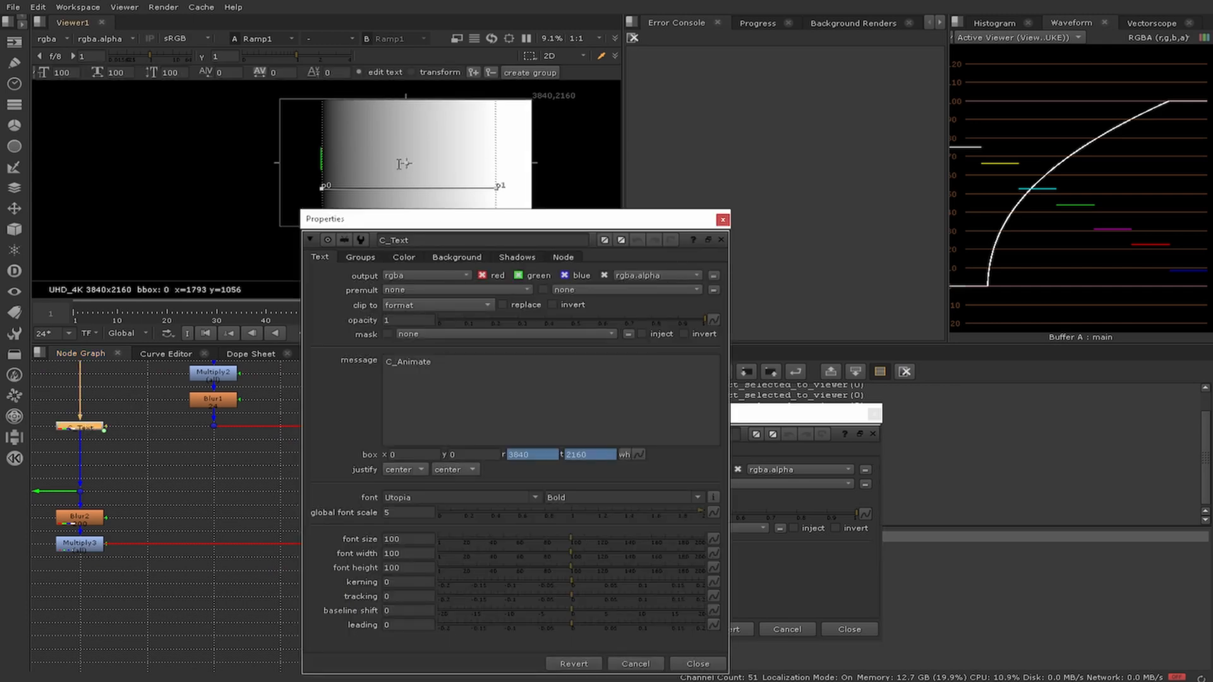
pyautogui.click(723, 220)
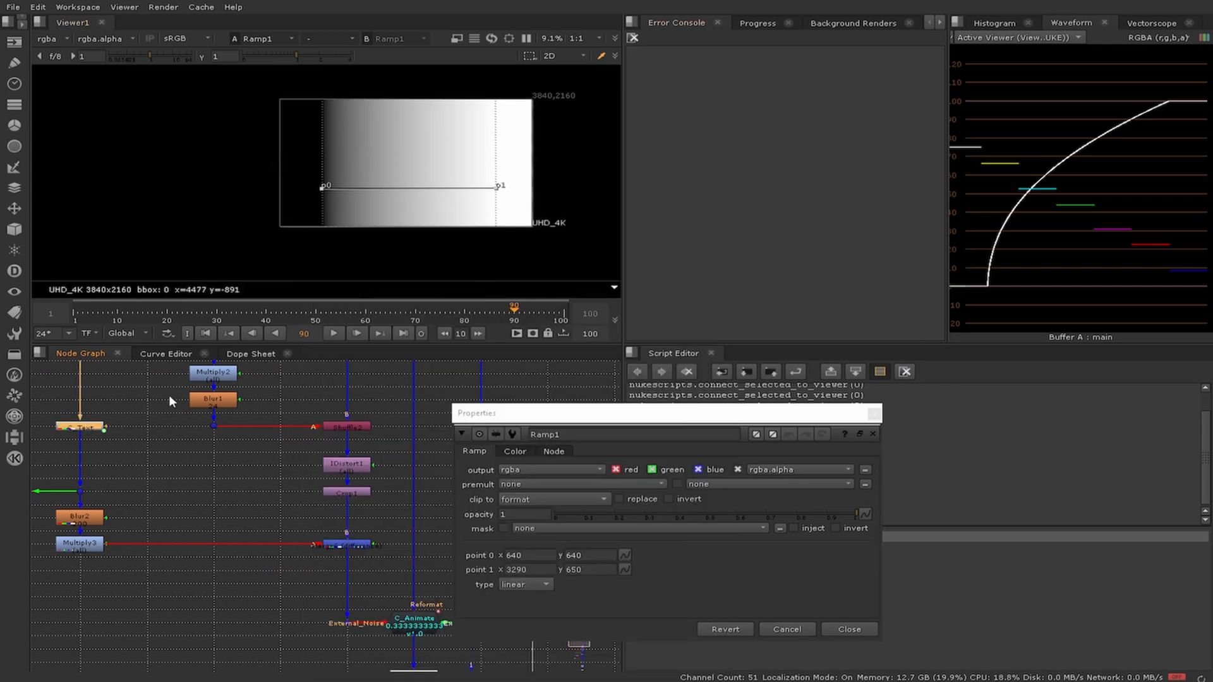
pyautogui.press('1')
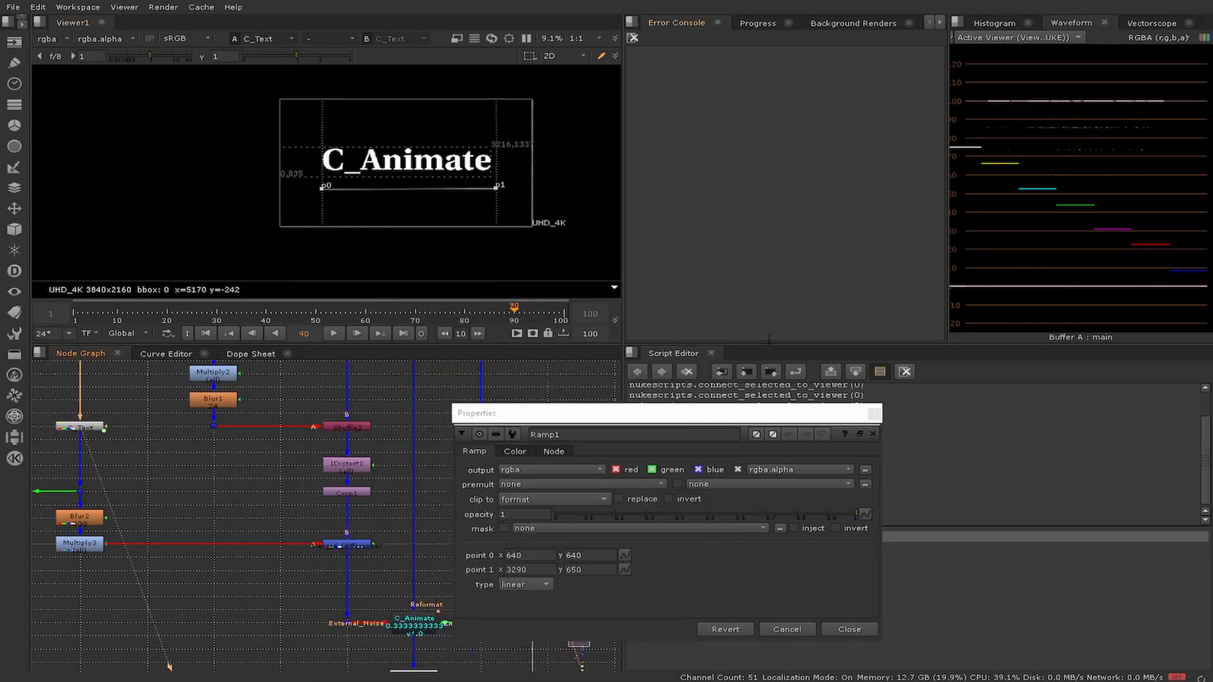
pyautogui.click(877, 417)
# Step: Inspect C_Animate's Animate value at the last frame and frame 1, collapse its Internal_Noise settings, and close the properties
pyautogui.scroll(-1, 430, 538)
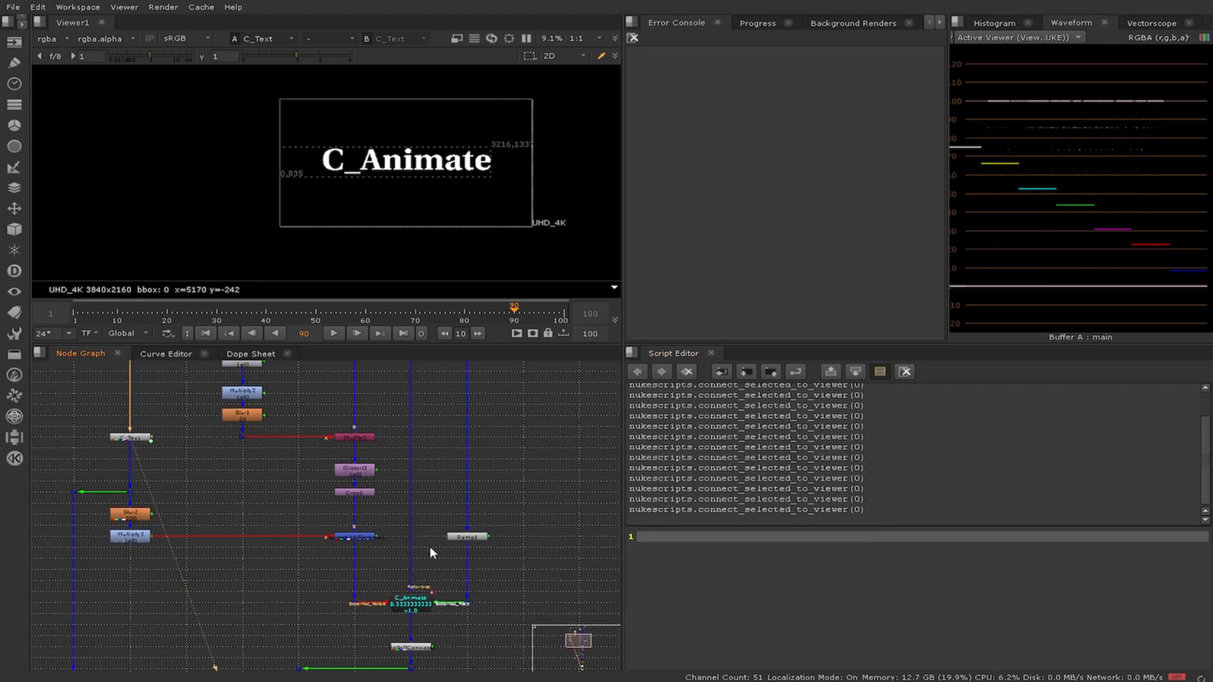
pyautogui.moveTo(430, 547); pyautogui.dragTo(407, 361, button='middle')
pyautogui.scroll(3, 372, 449)
pyautogui.doubleClick(362, 449)
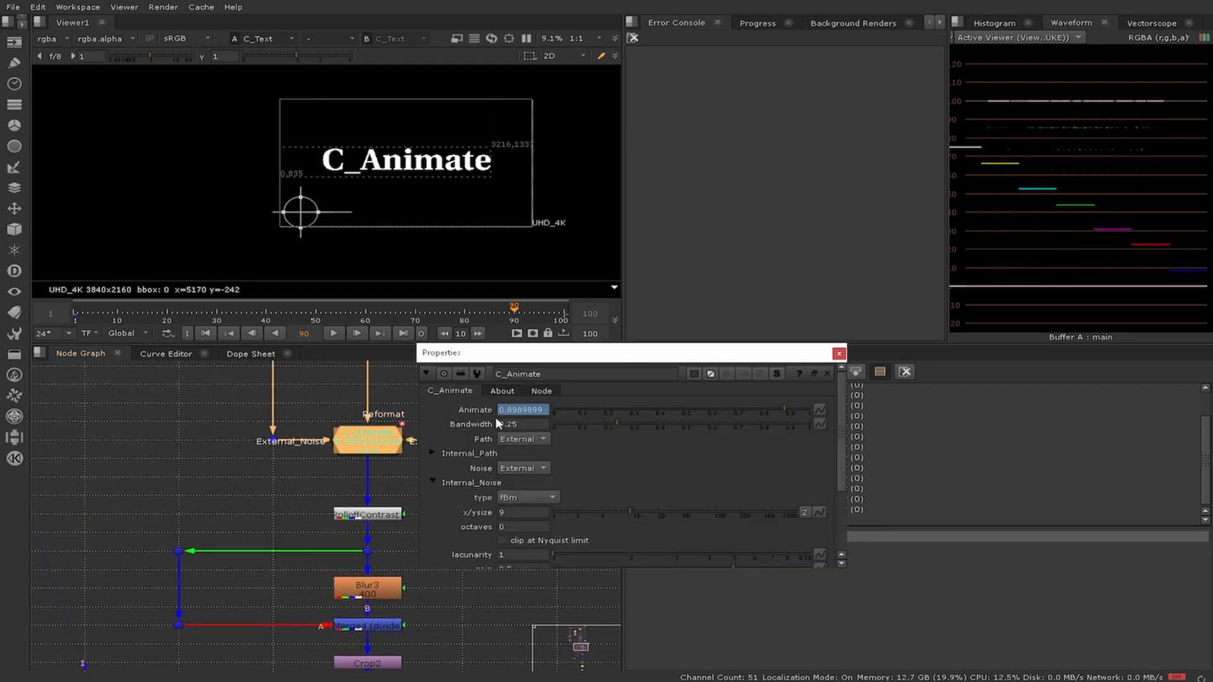
pyautogui.click(563, 317)
pyautogui.click(73, 322)
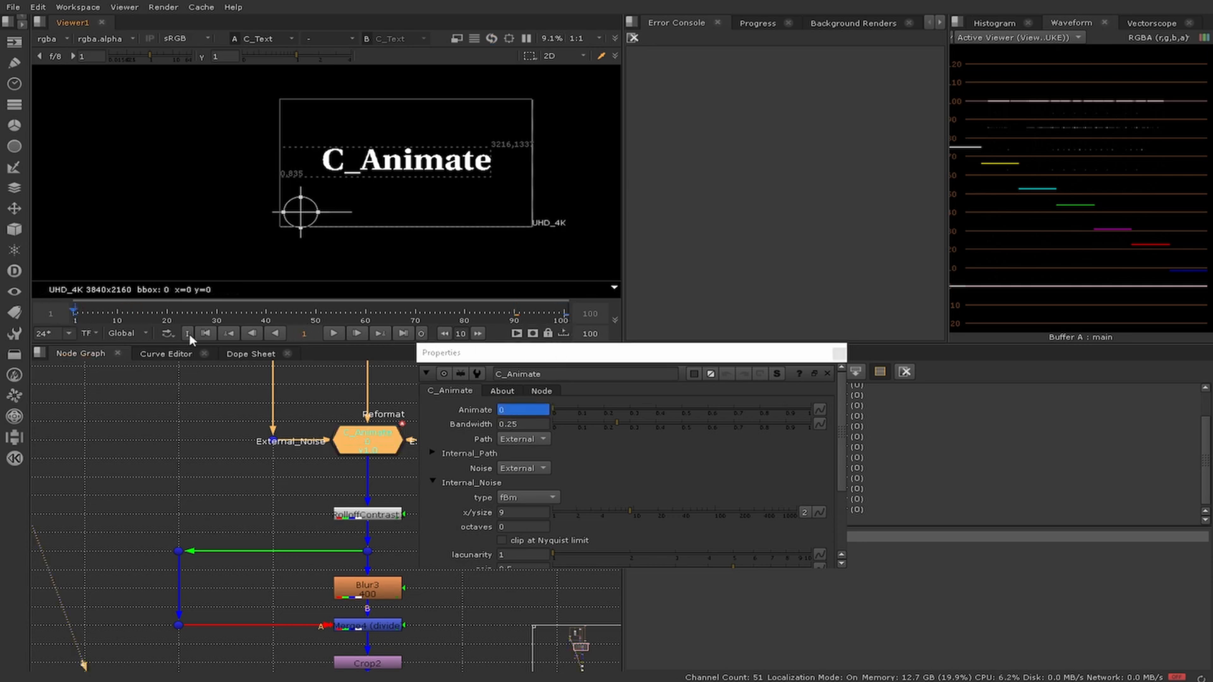
pyautogui.scroll(-2, 663, 487)
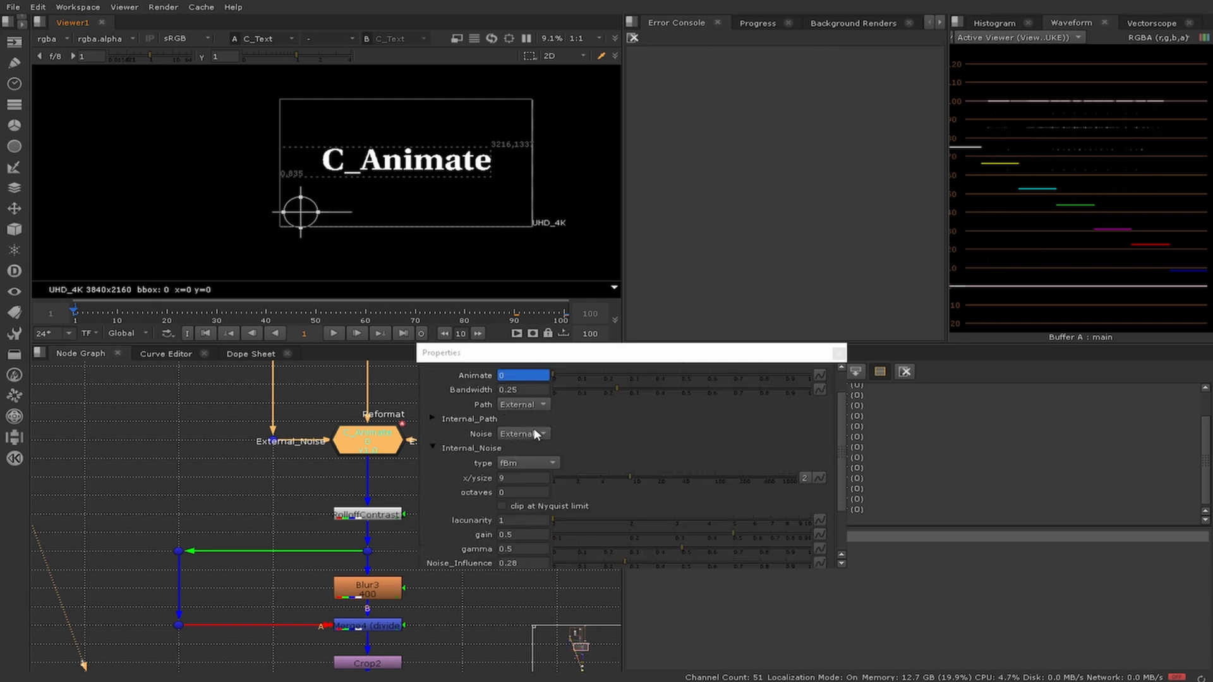
pyautogui.click(434, 447)
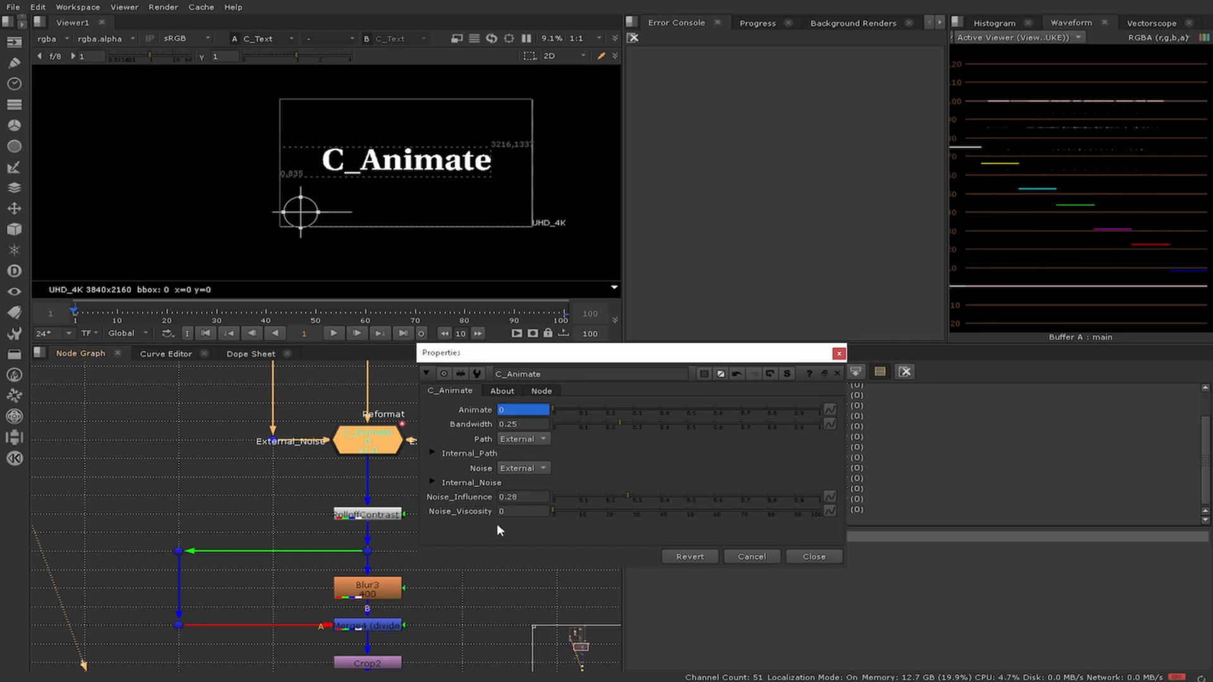
pyautogui.click(821, 559)
# Step: View the output of the RolloffContrast node below C_Animate at frame 42 and examine the noisy wipe edge
pyautogui.scroll(-3, 458, 525)
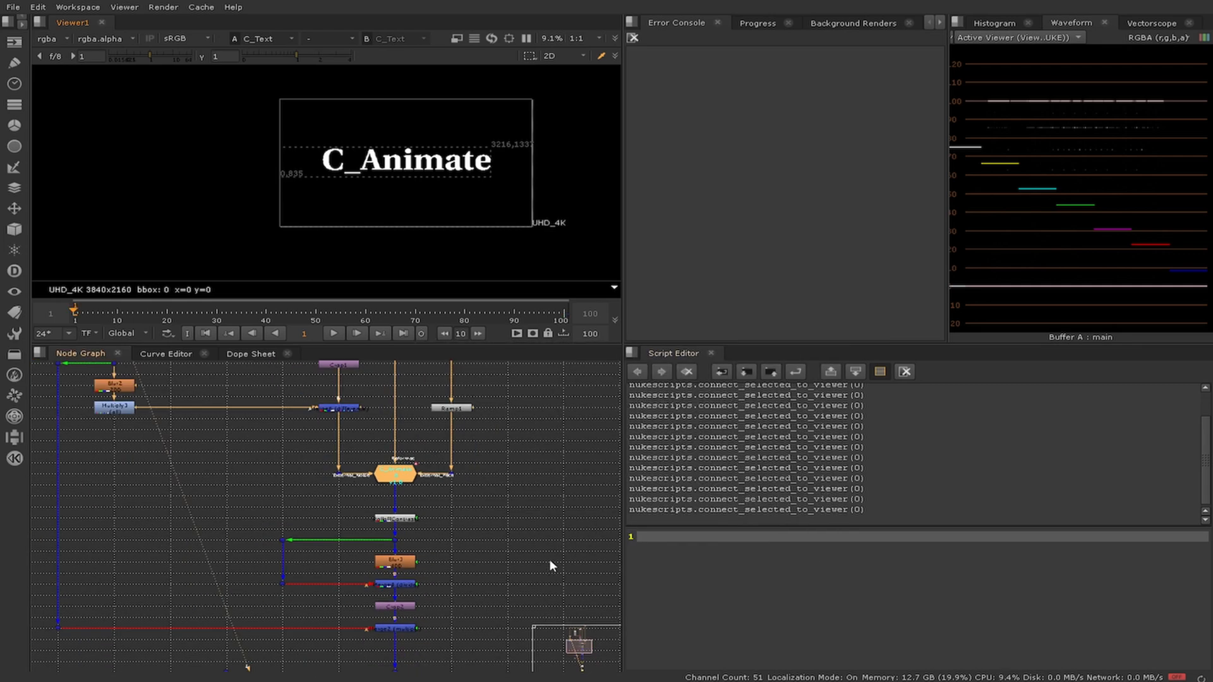
pyautogui.scroll(2, 499, 534)
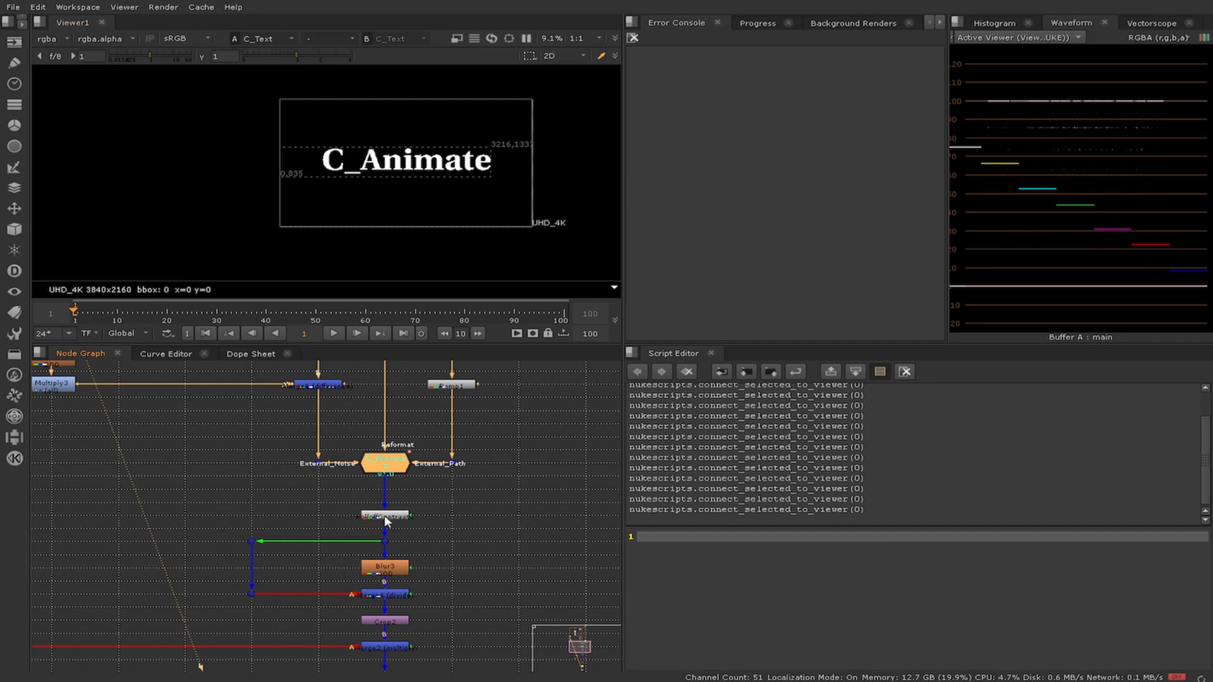
pyautogui.click(425, 553)
pyautogui.press('1')
pyautogui.moveTo(477, 567); pyautogui.dragTo(502, 500, button='middle')
pyautogui.click(276, 312)
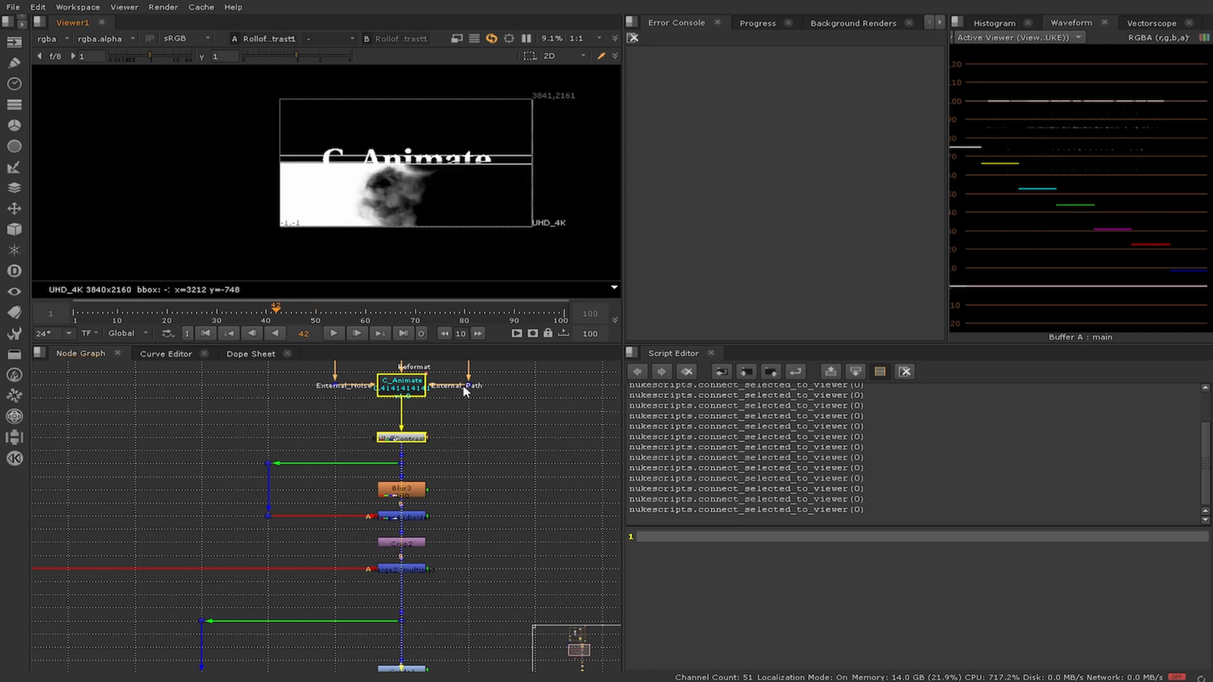
pyautogui.scroll(2, 419, 154)
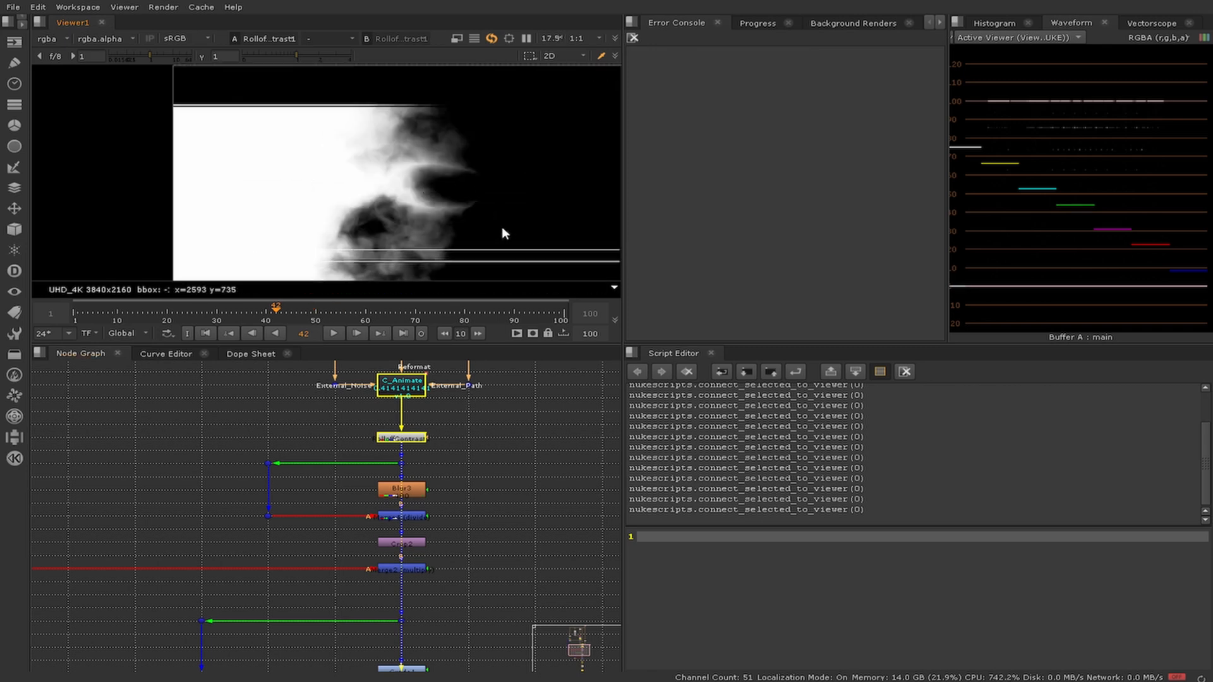
pyautogui.scroll(-1, 446, 200)
pyautogui.moveTo(446, 201); pyautogui.dragTo(376, 162, button='middle')
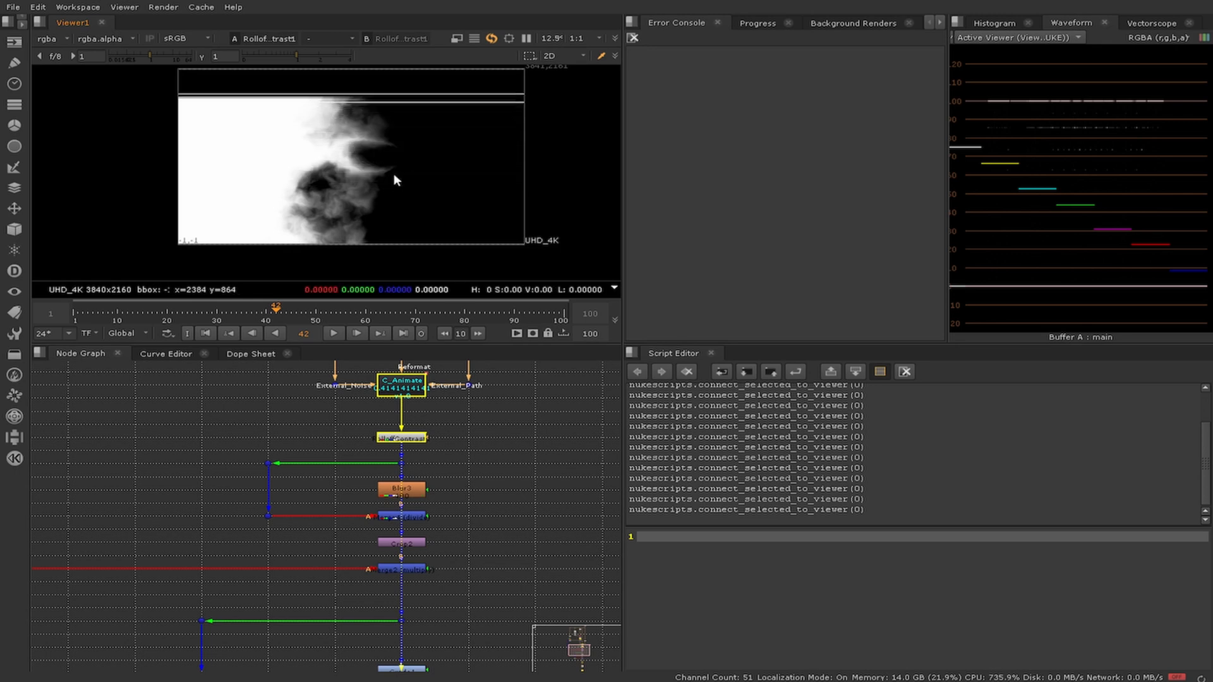
# Step: Disable and re-enable Merge6 to compare the RolloffContrast output with and without the text's influence on the noise
pyautogui.click(510, 511)
pyautogui.moveTo(497, 481); pyautogui.dragTo(525, 624, button='middle')
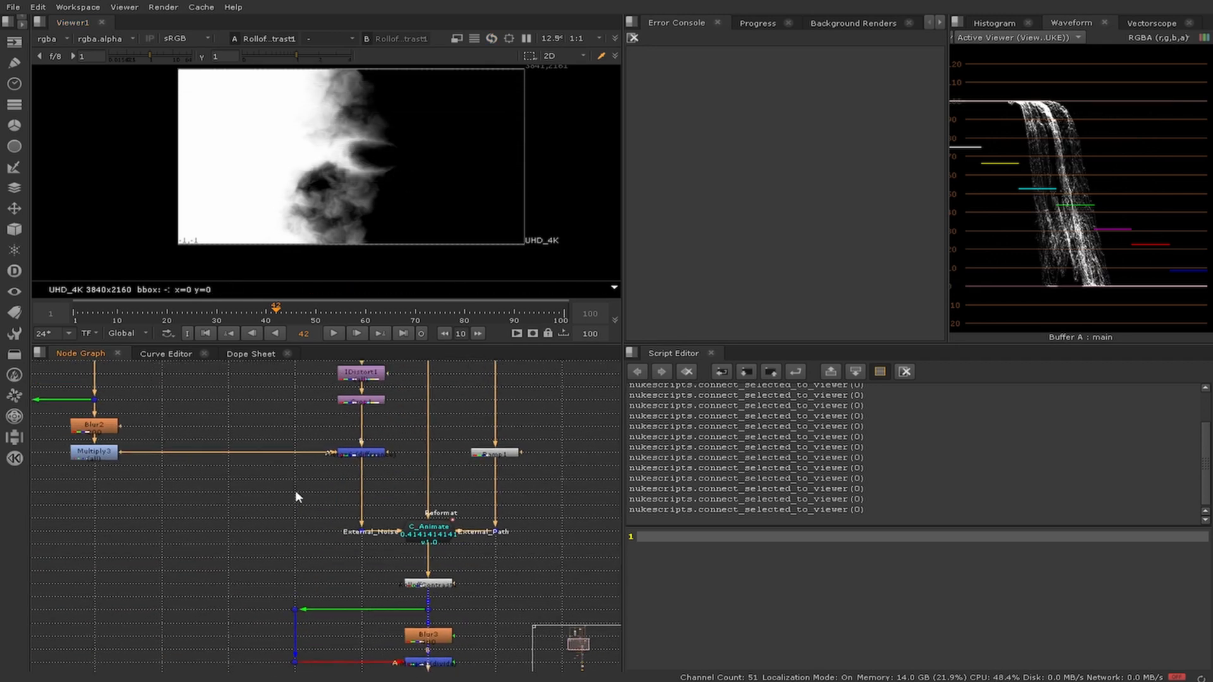
pyautogui.moveTo(294, 490); pyautogui.dragTo(302, 526, button='middle')
pyautogui.moveTo(303, 463); pyautogui.dragTo(413, 517)
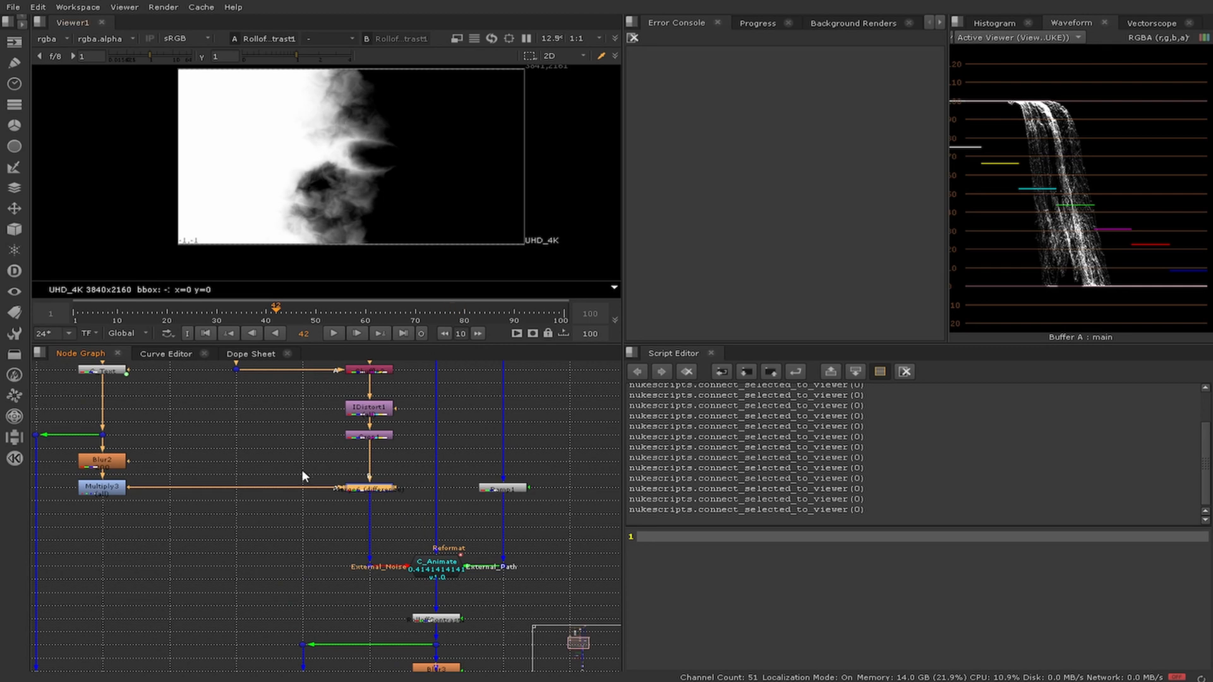
pyautogui.press('d')
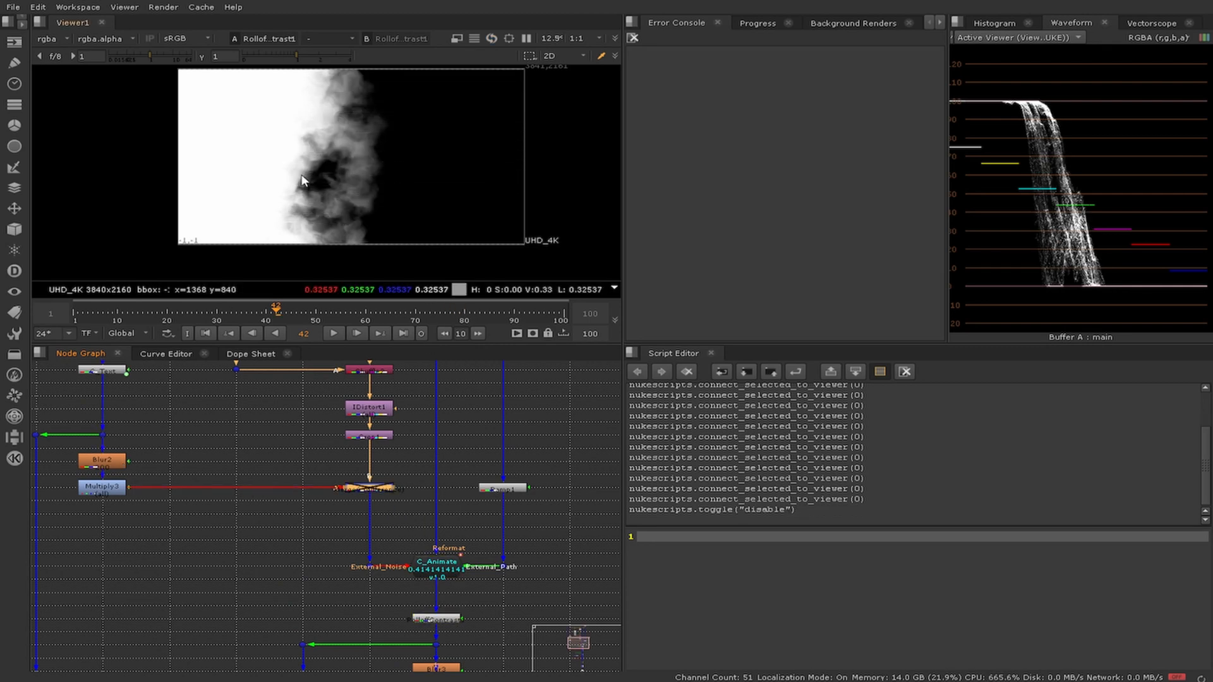
pyautogui.press('d')
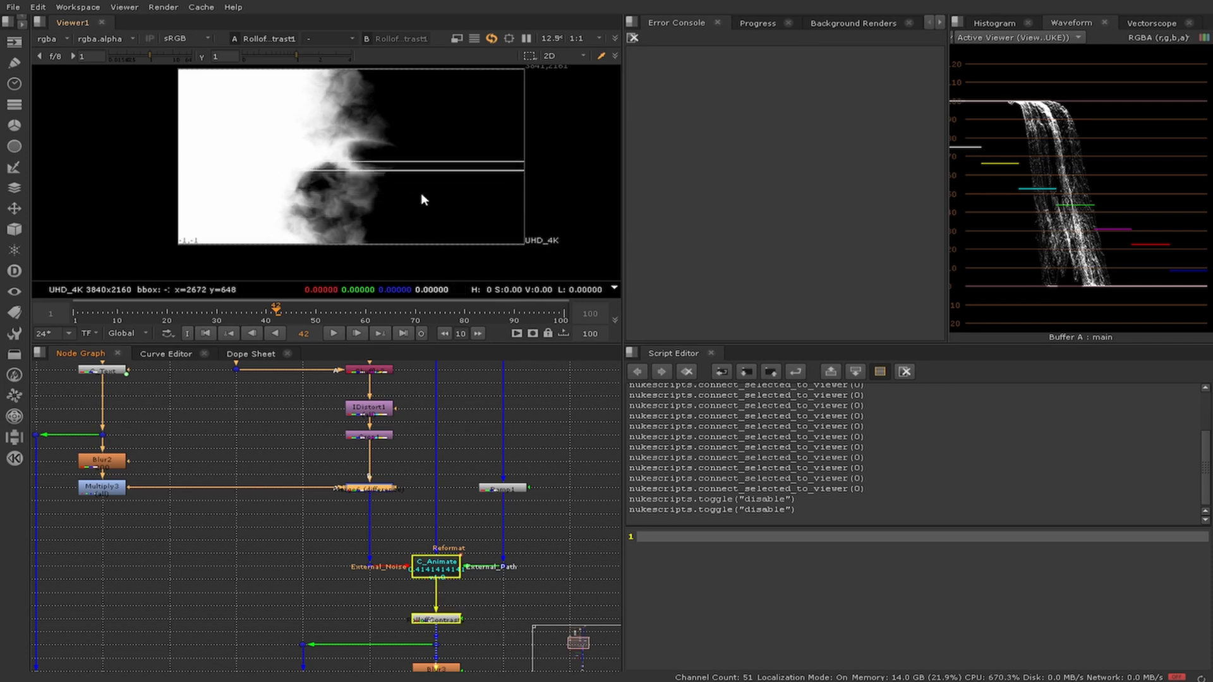
# Step: Compare the output of C_Animate with that of the RolloffContrast node, ending on C_Animate
pyautogui.scroll(-3, 439, 493)
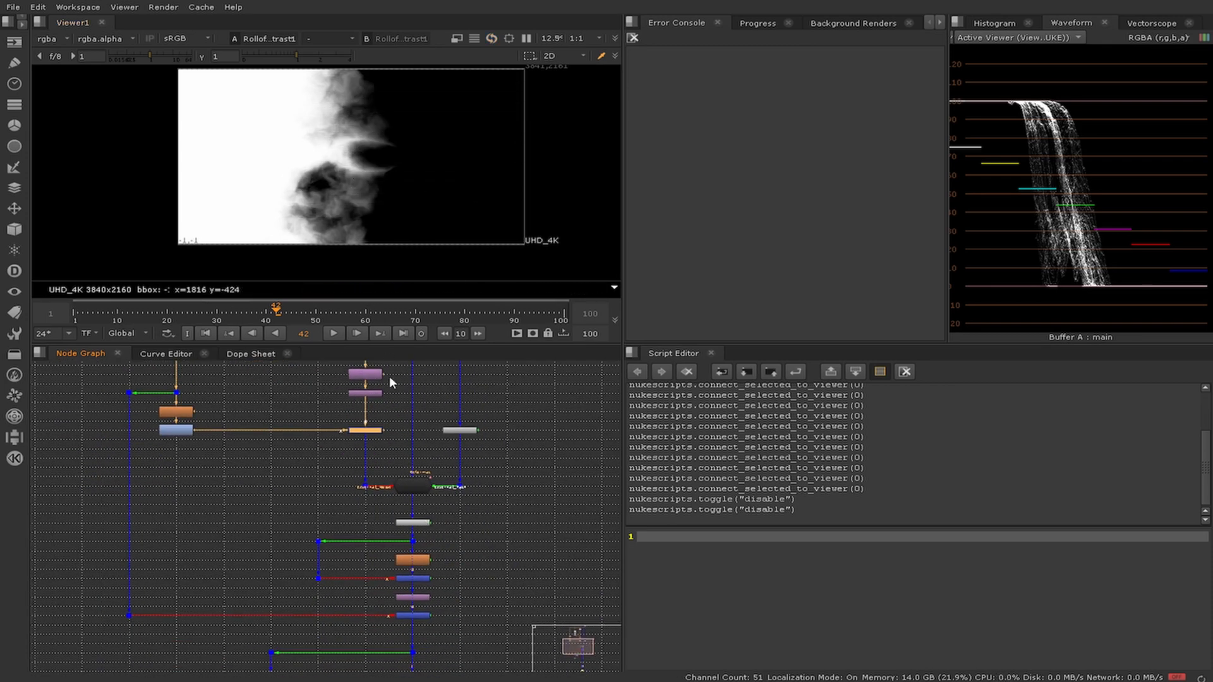
pyautogui.scroll(5, 473, 505)
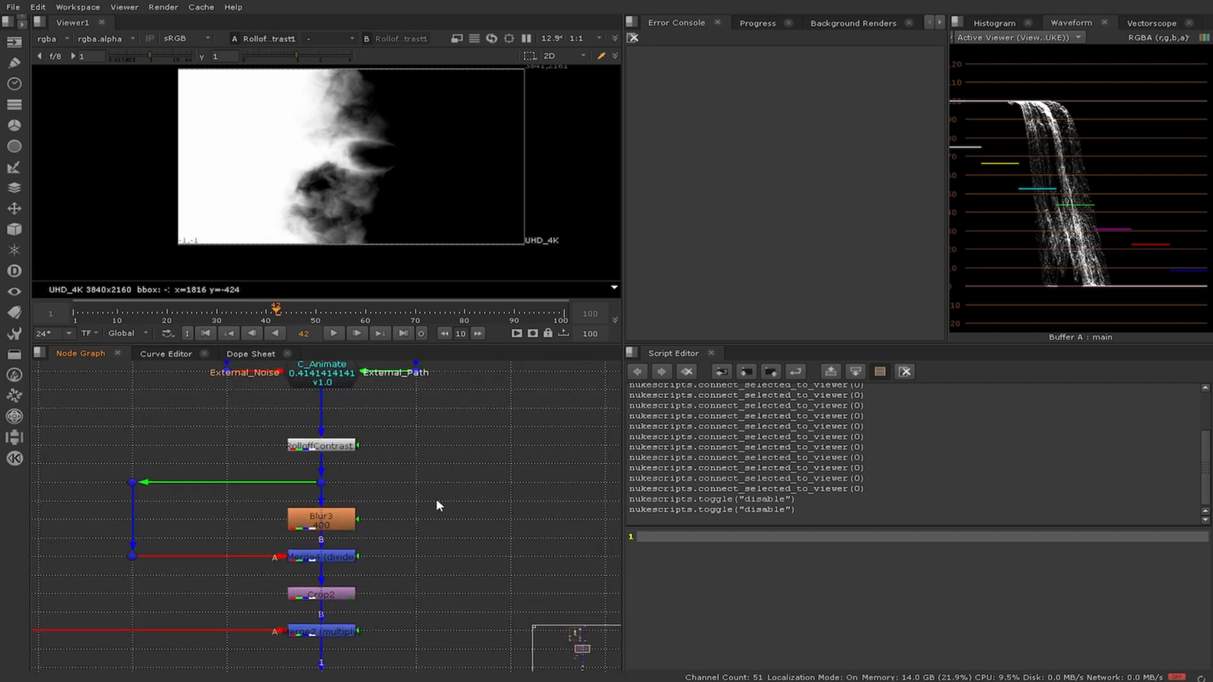
pyautogui.scroll(-2, 436, 500)
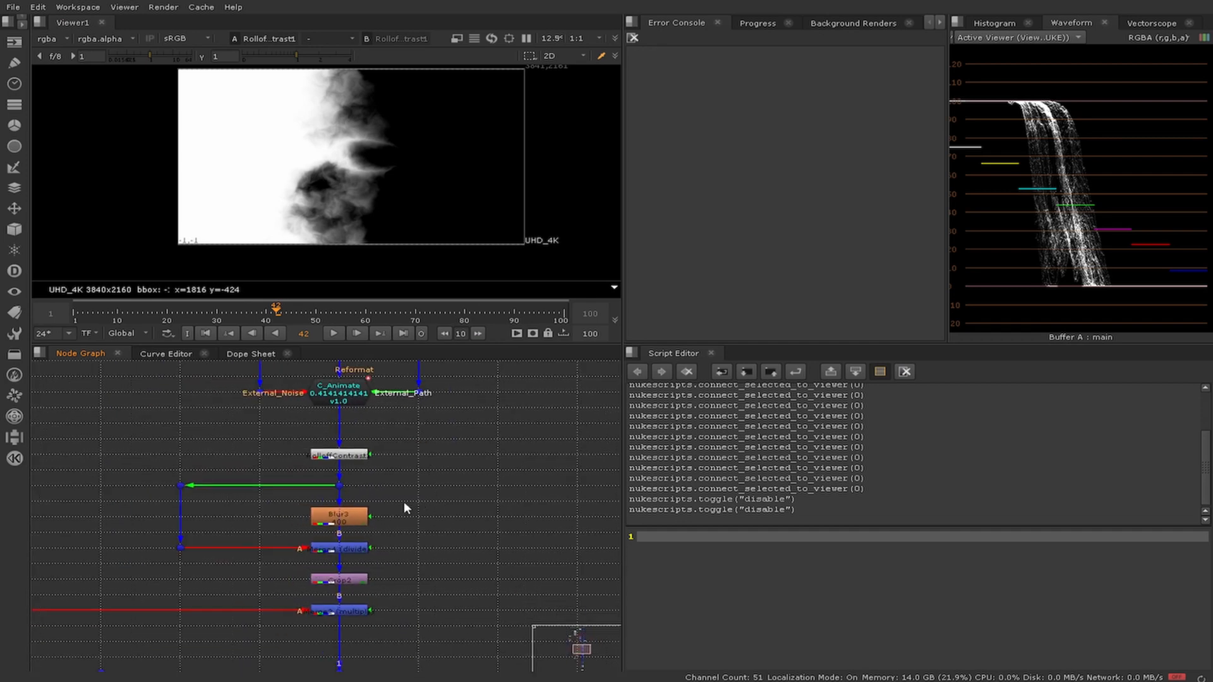
pyautogui.click(354, 454)
pyautogui.press('1')
pyautogui.moveTo(443, 551); pyautogui.dragTo(445, 524, button='middle')
pyautogui.scroll(2, 445, 525)
pyautogui.moveTo(352, 376); pyautogui.dragTo(367, 460, button='middle')
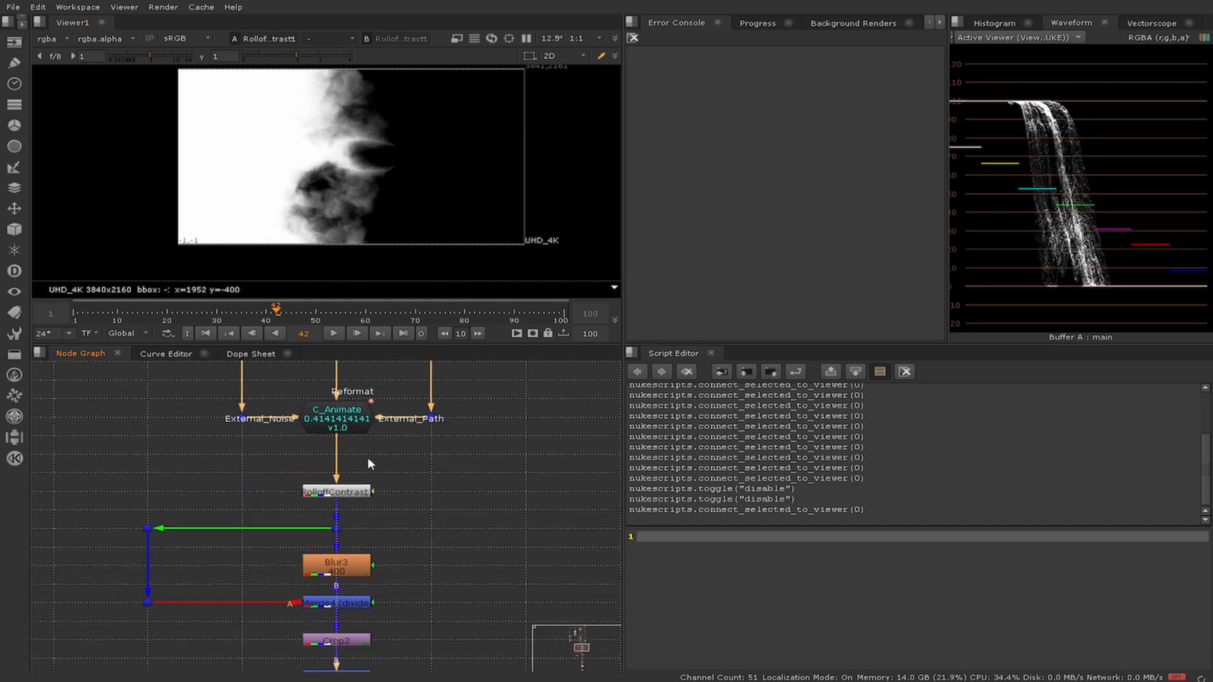
pyautogui.click(344, 422)
pyautogui.press('1')
pyautogui.click(347, 493)
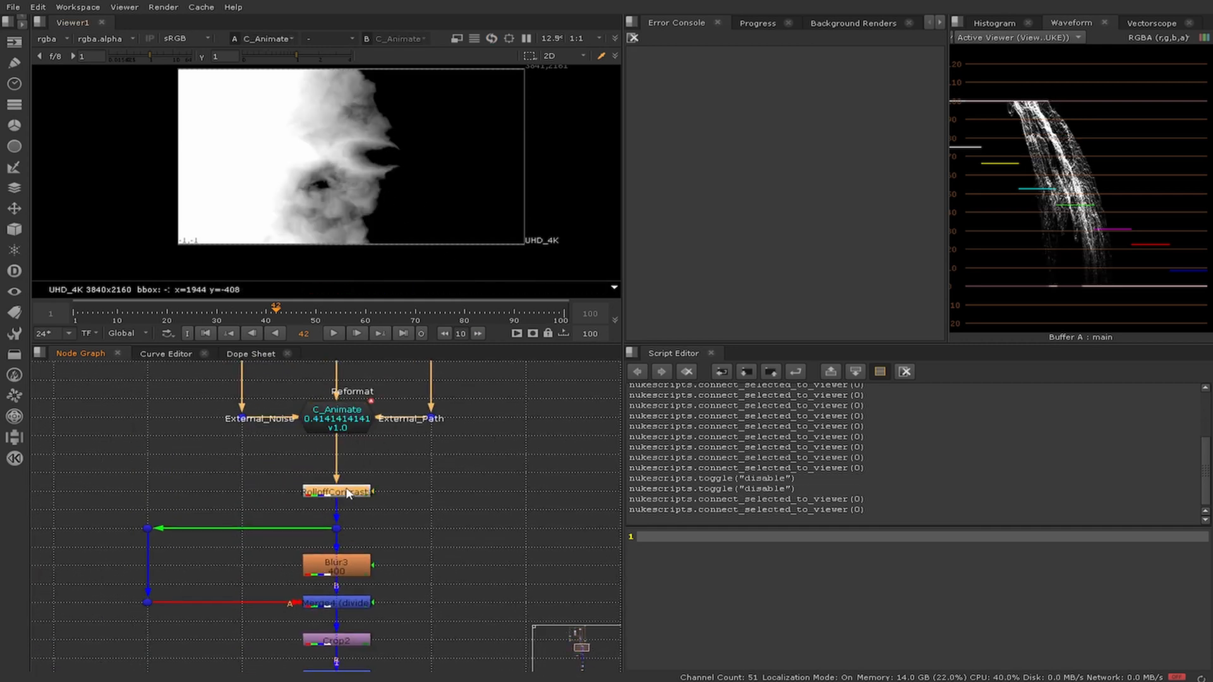
pyautogui.press('1')
pyautogui.click(329, 427)
pyautogui.press('1')
pyautogui.click(187, 441)
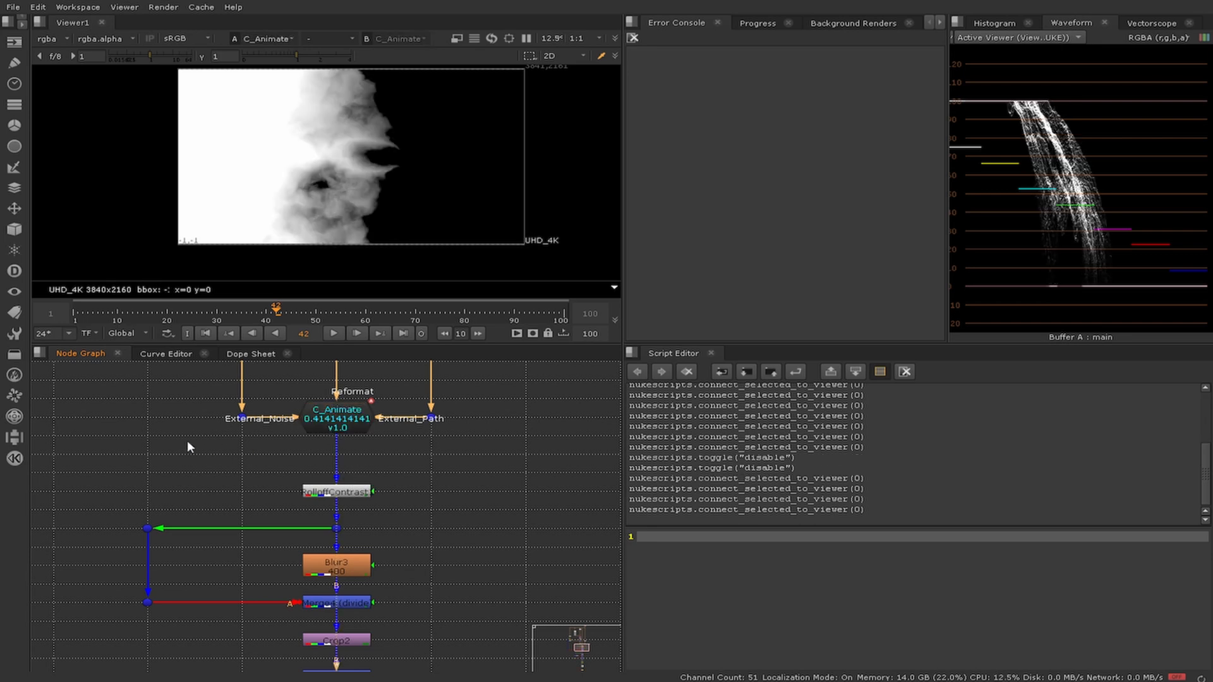
# Step: Toggle Merge6 off and on repeatedly to compare its effect on C_Animate's output, leaving it enabled
pyautogui.moveTo(233, 396); pyautogui.dragTo(381, 626, button='middle')
pyautogui.click(400, 537)
pyautogui.press('d')
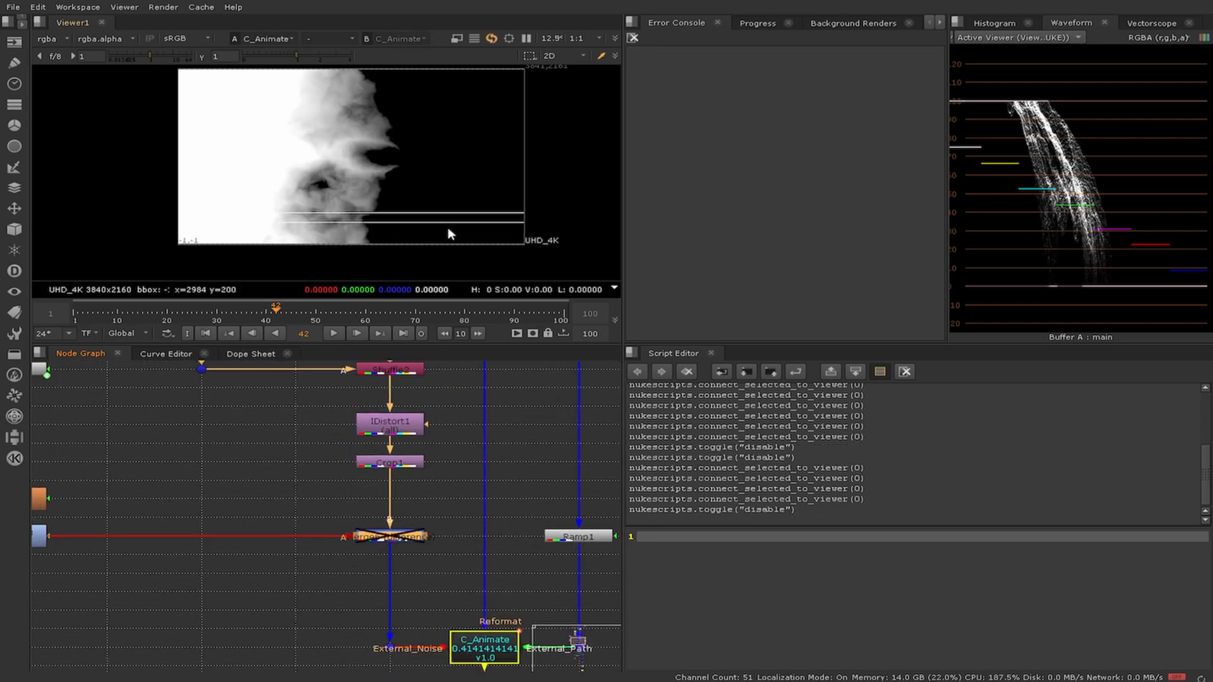
pyautogui.press('d')
pyautogui.press('d')
pyautogui.press('d')
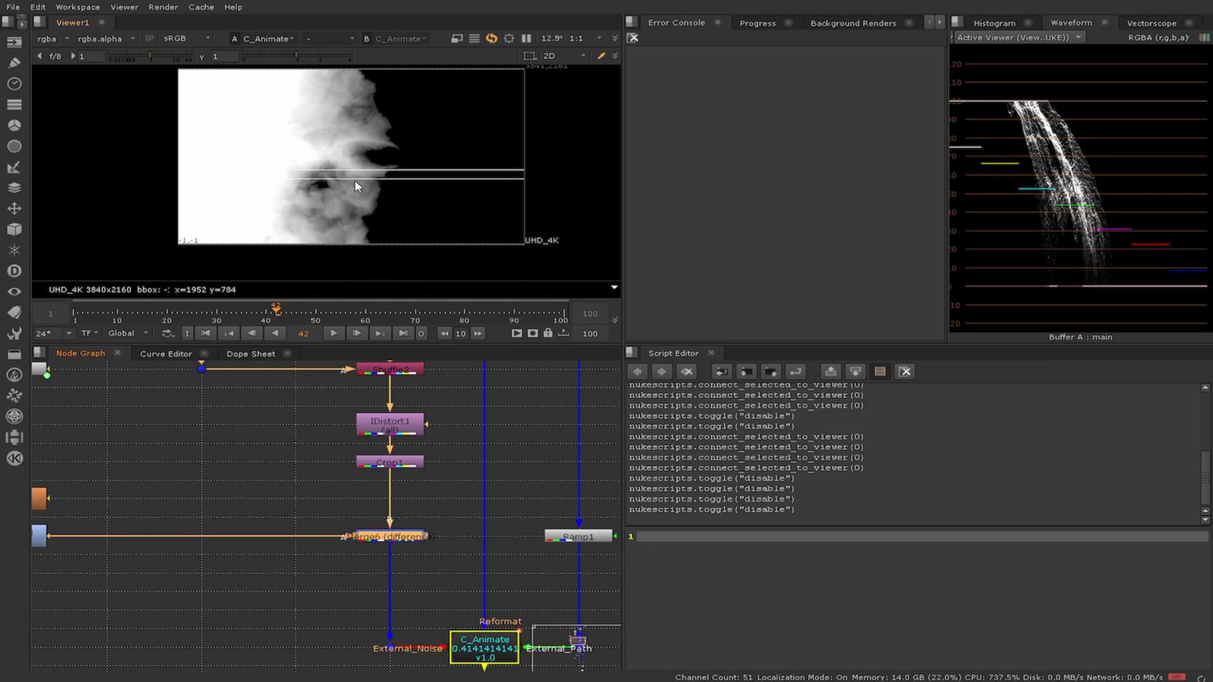
pyautogui.press('d')
pyautogui.press('d')
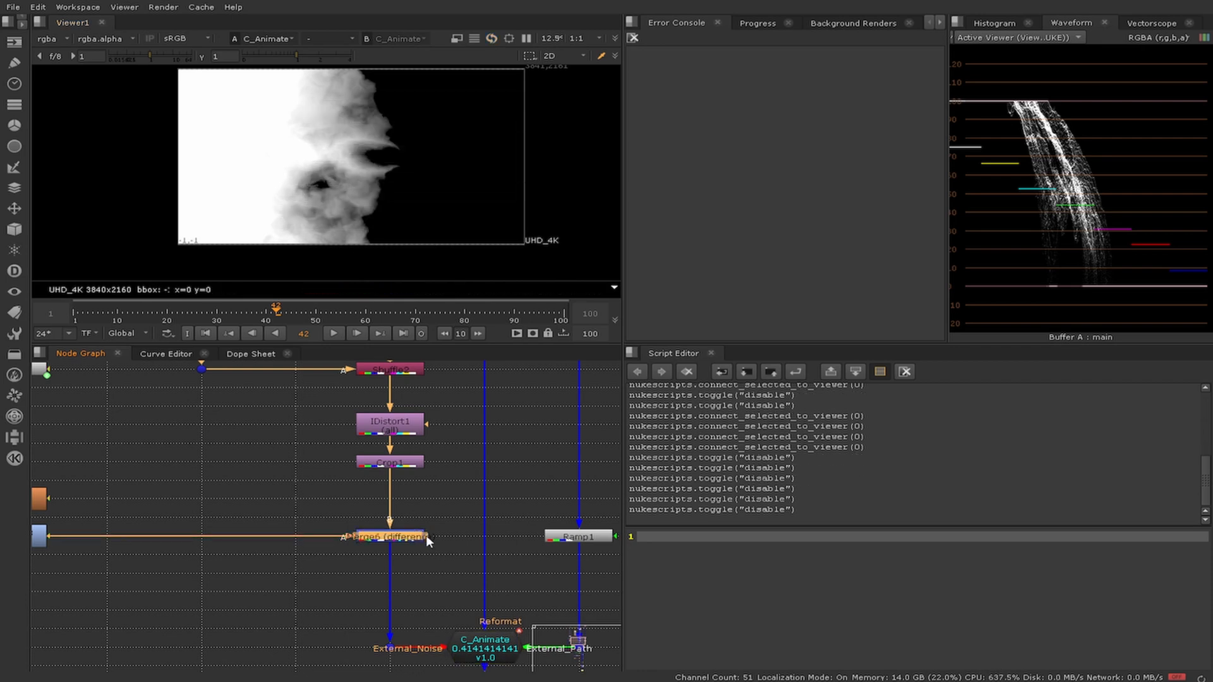
# Step: View the outputs of RolloffContrast, Blur3 and the Merge4 divide node one after another down the tree
pyautogui.scroll(-2, 418, 556)
pyautogui.moveTo(419, 581); pyautogui.dragTo(350, 497, button='middle')
pyautogui.moveTo(455, 600); pyautogui.dragTo(436, 507, button='middle')
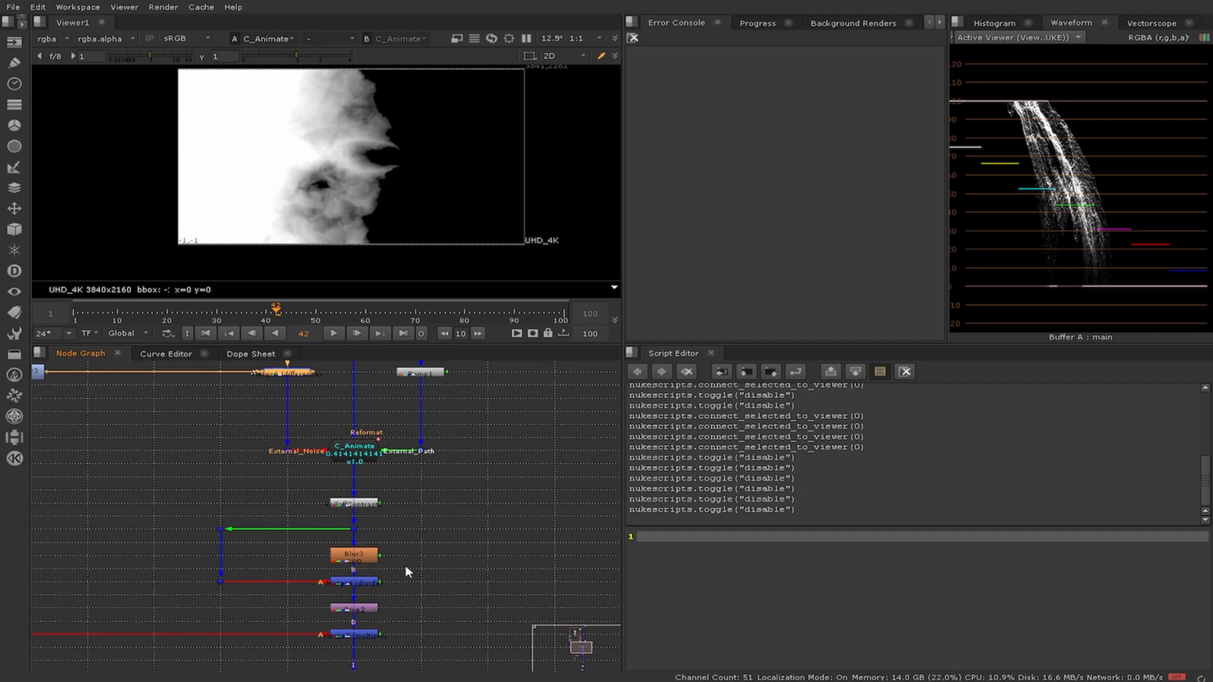
pyautogui.scroll(3, 307, 615)
pyautogui.click(403, 434)
pyautogui.press('1')
pyautogui.keyDown('shift'); pyautogui.click(396, 512); pyautogui.keyUp('shift')
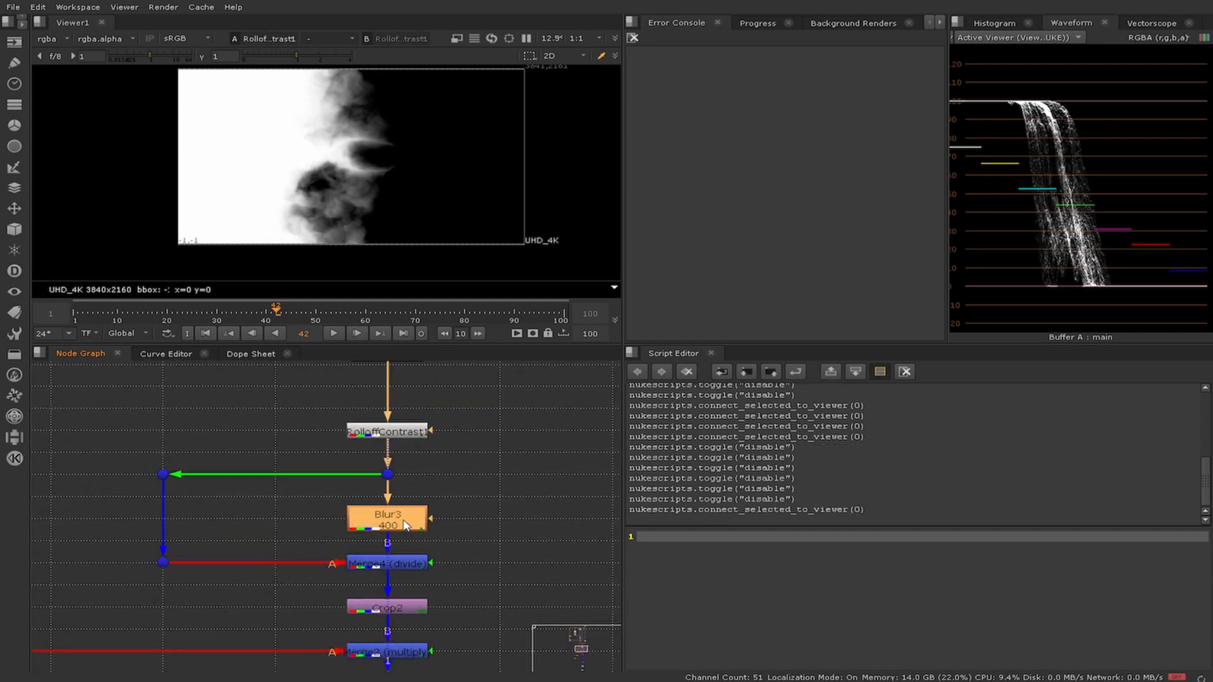
pyautogui.press('1')
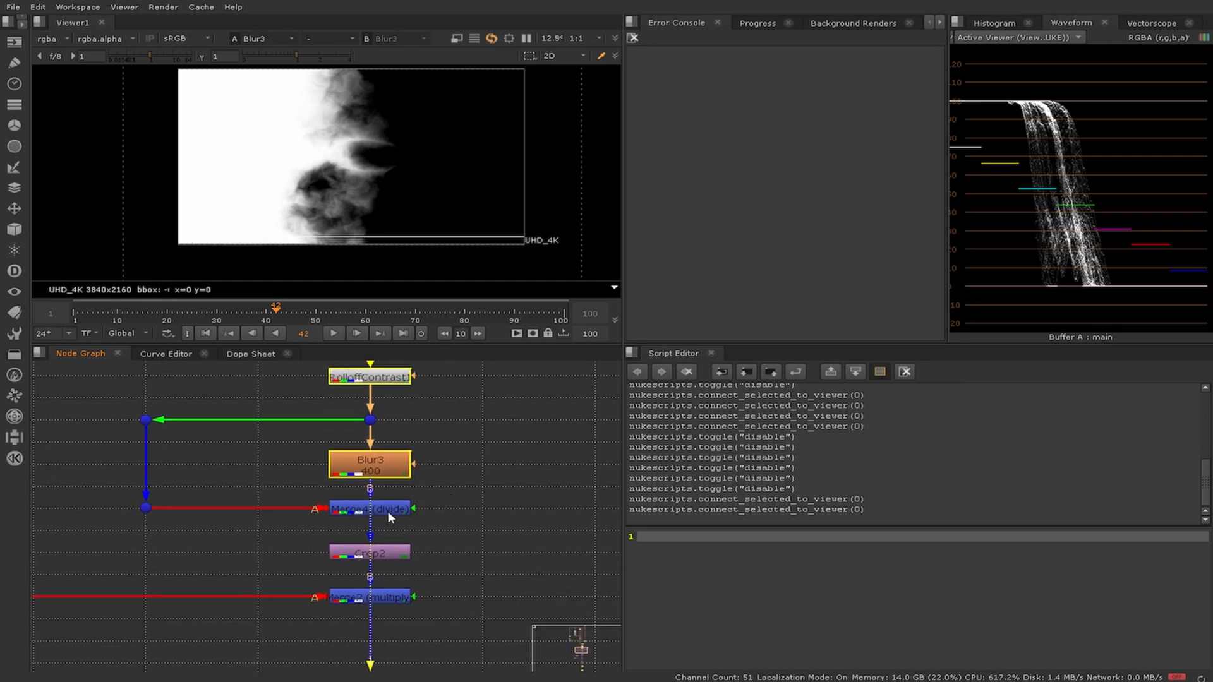
pyautogui.keyDown('shift'); pyautogui.click(388, 511); pyautogui.keyUp('shift')
pyautogui.press('1')
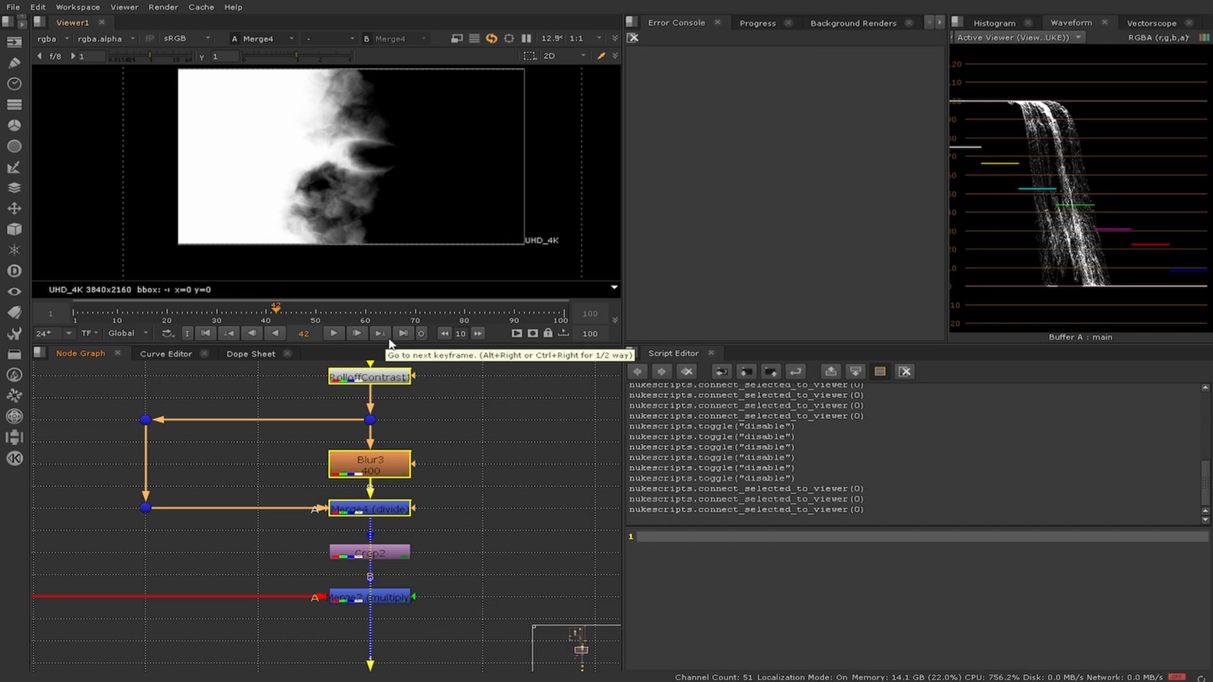
pyautogui.scroll(-3, 376, 480)
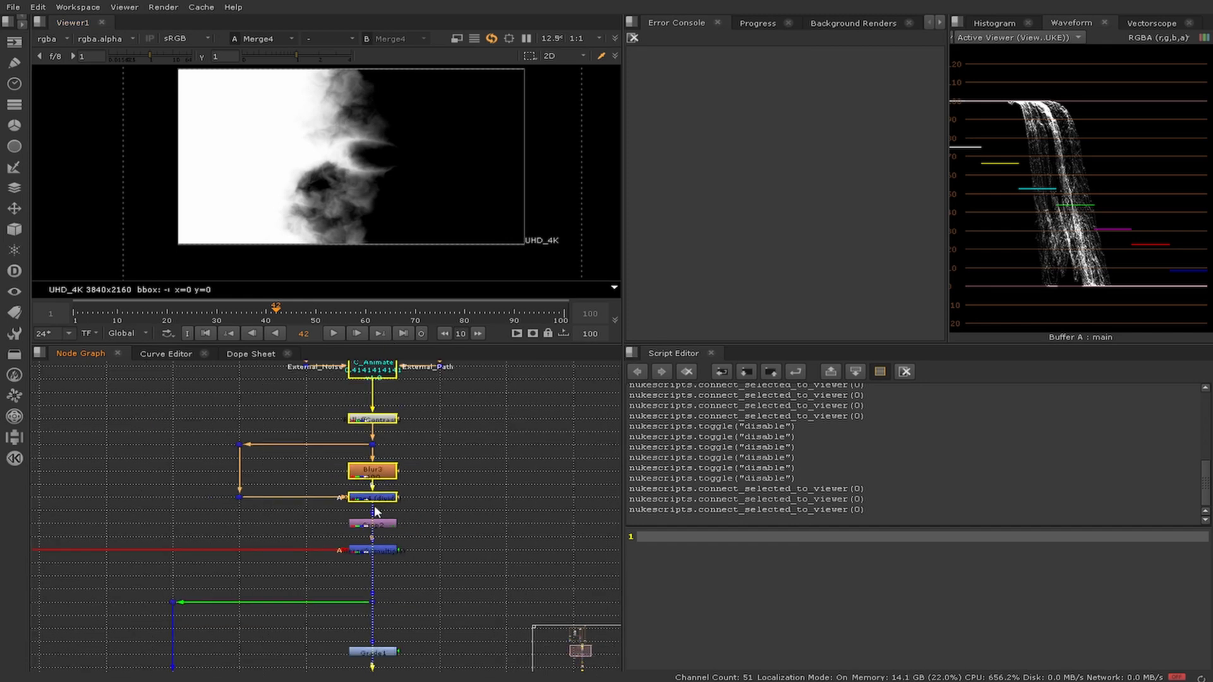
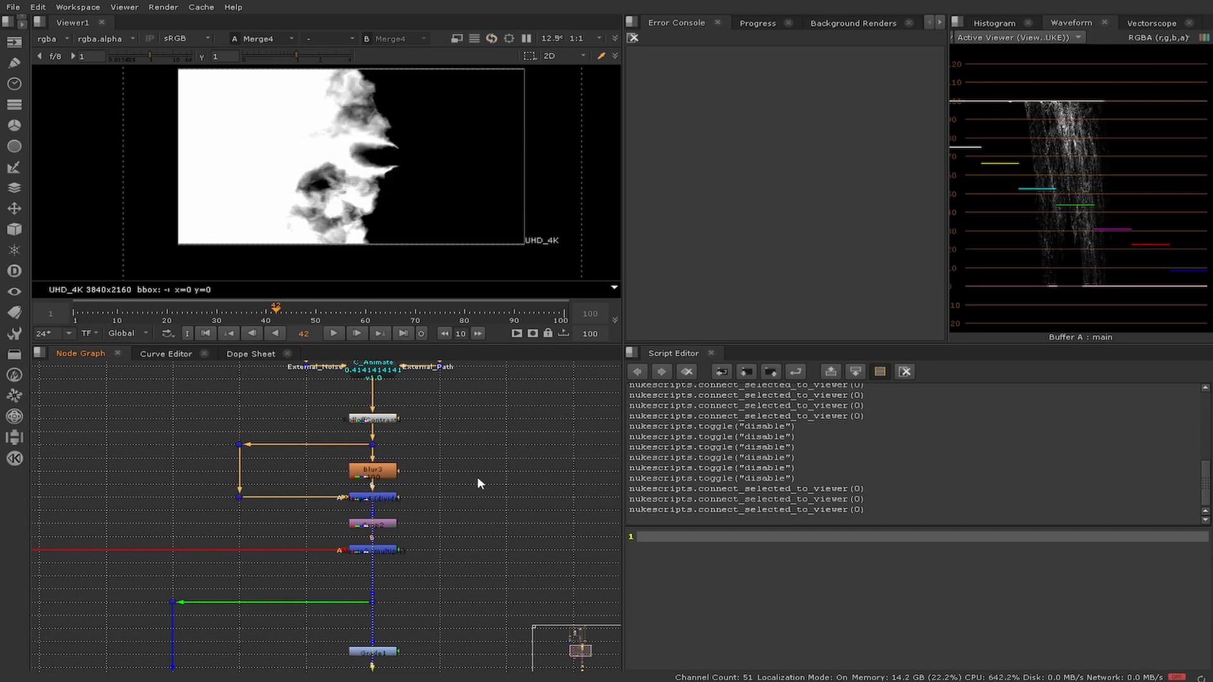
# Step: View the output of Crop2, followed by Merge2, which multiplies the text with the animated matte
pyautogui.click(423, 538)
pyautogui.scroll(3, 354, 461)
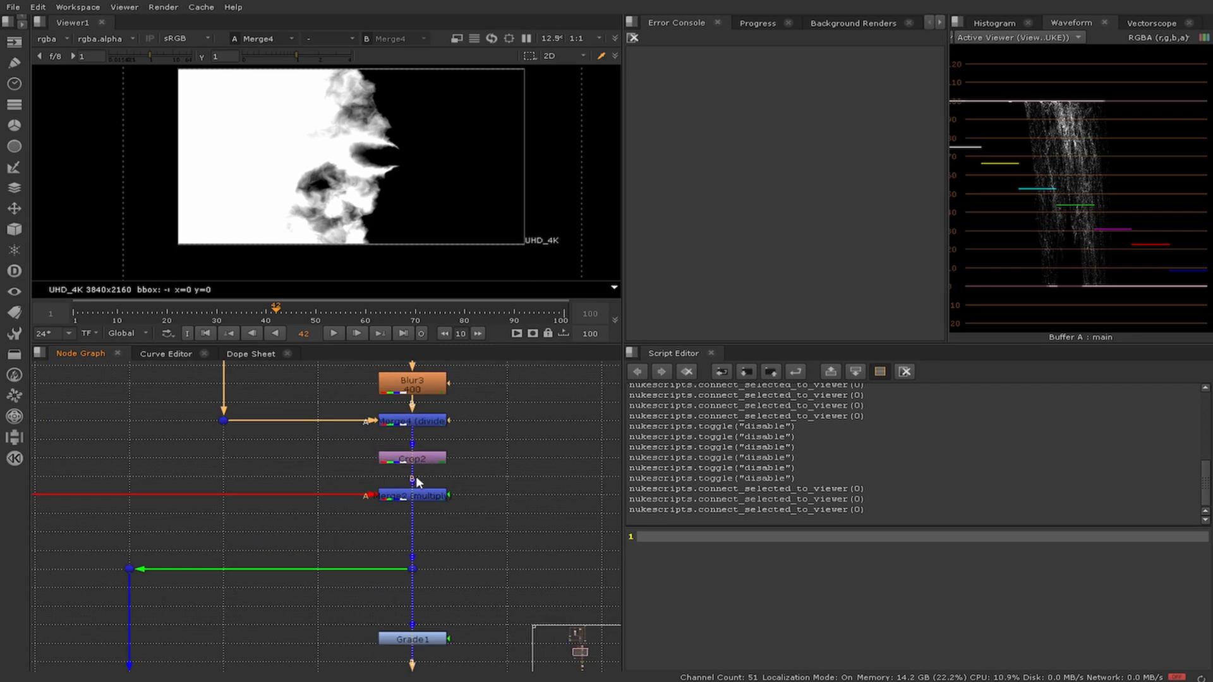
pyautogui.click(411, 459)
pyautogui.press('1')
pyautogui.scroll(-1, 446, 103)
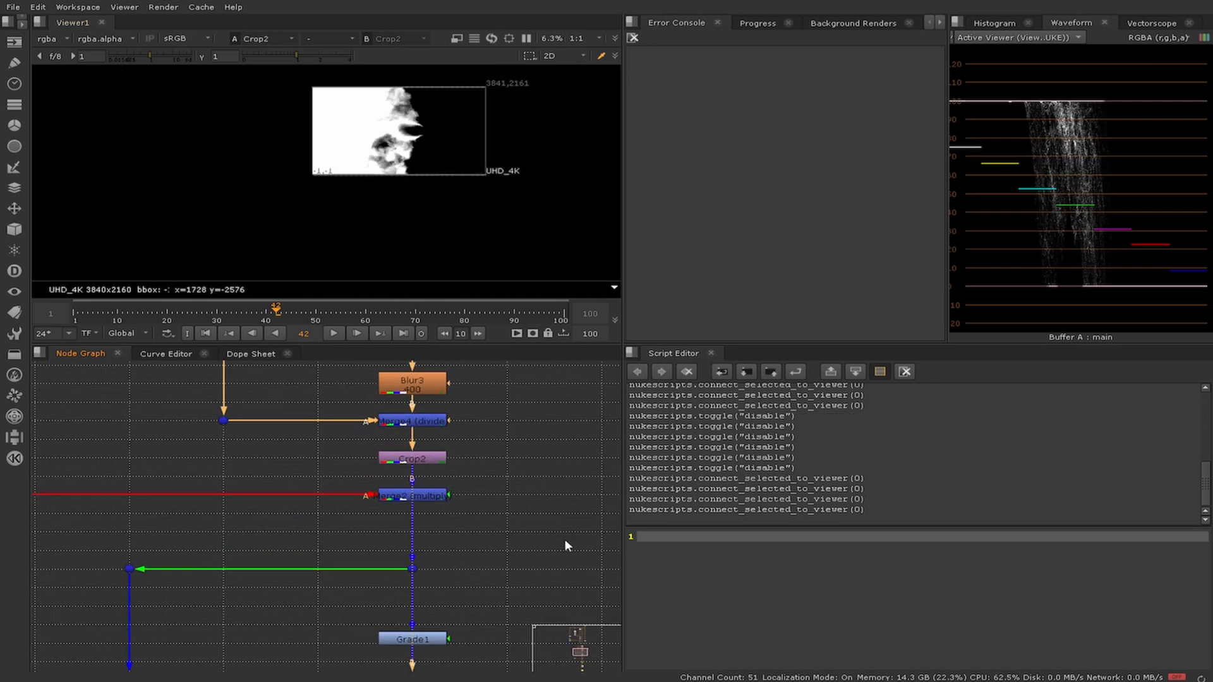
pyautogui.click(352, 497)
pyautogui.press('1')
pyautogui.scroll(-2, 437, 493)
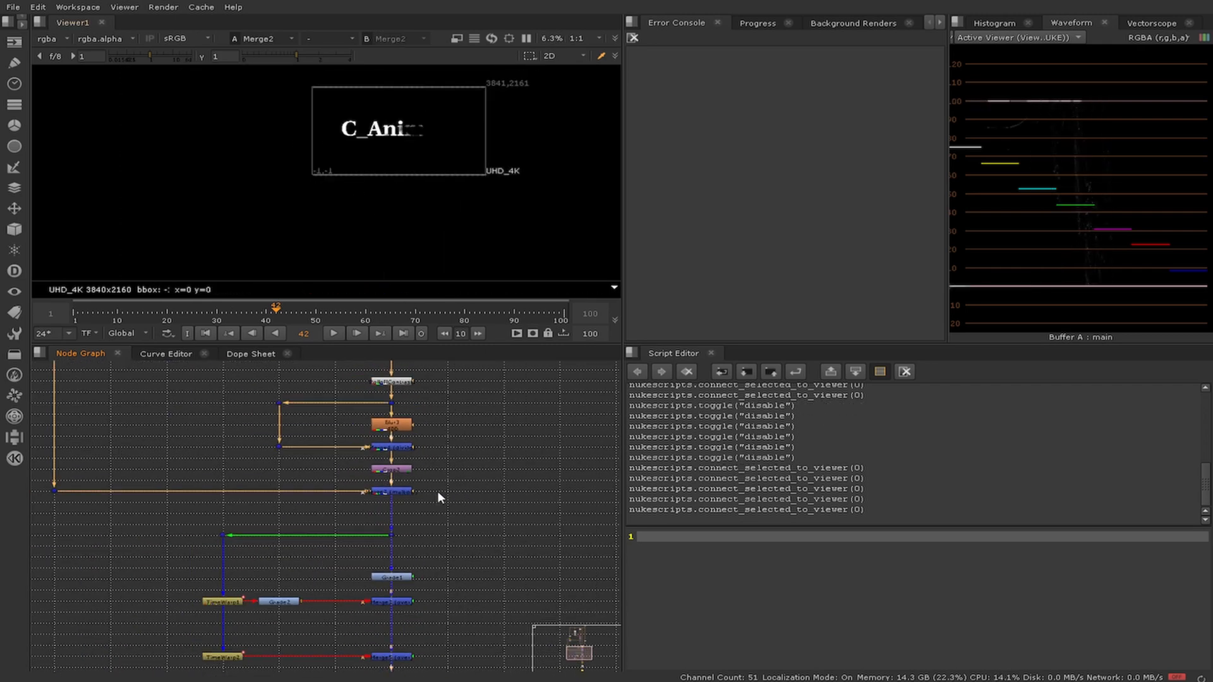
# Step: Compare the original text at the Dot below C_Text with the output of the Merge2 multiply node
pyautogui.moveTo(106, 506); pyautogui.dragTo(248, 673, button='middle')
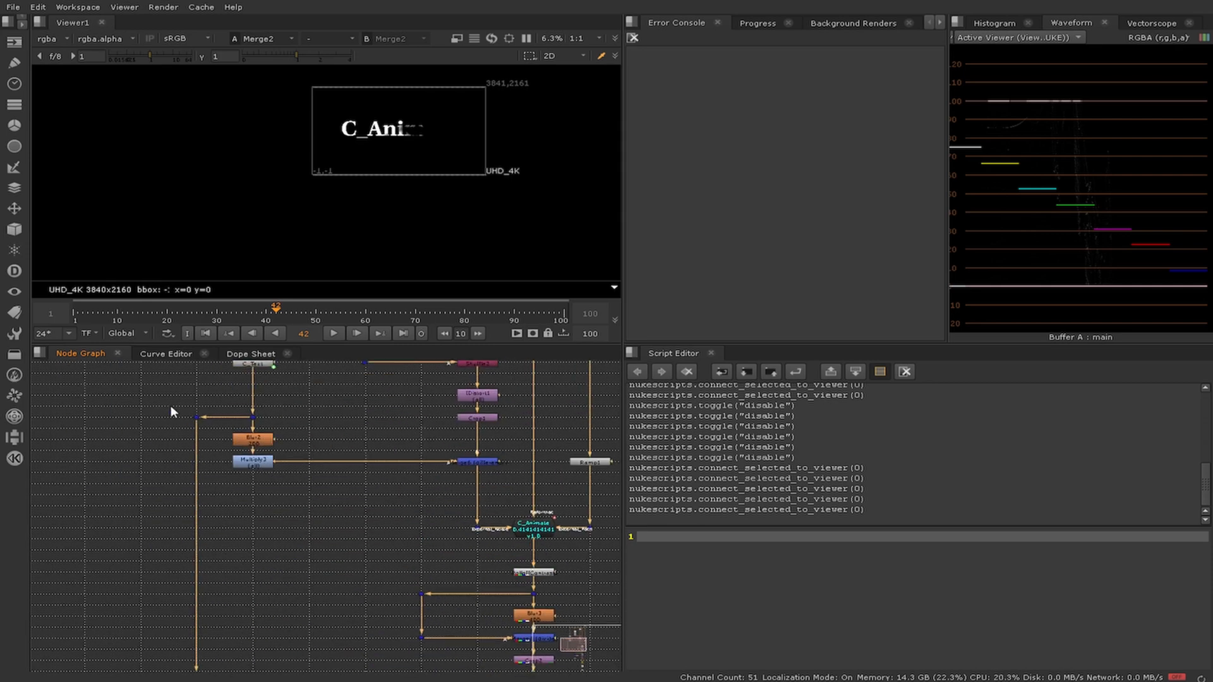
pyautogui.moveTo(166, 402); pyautogui.dragTo(208, 433)
pyautogui.press('1')
pyautogui.moveTo(207, 432); pyautogui.dragTo(206, 468, button='middle')
pyautogui.moveTo(453, 667); pyautogui.dragTo(294, 361, button='middle')
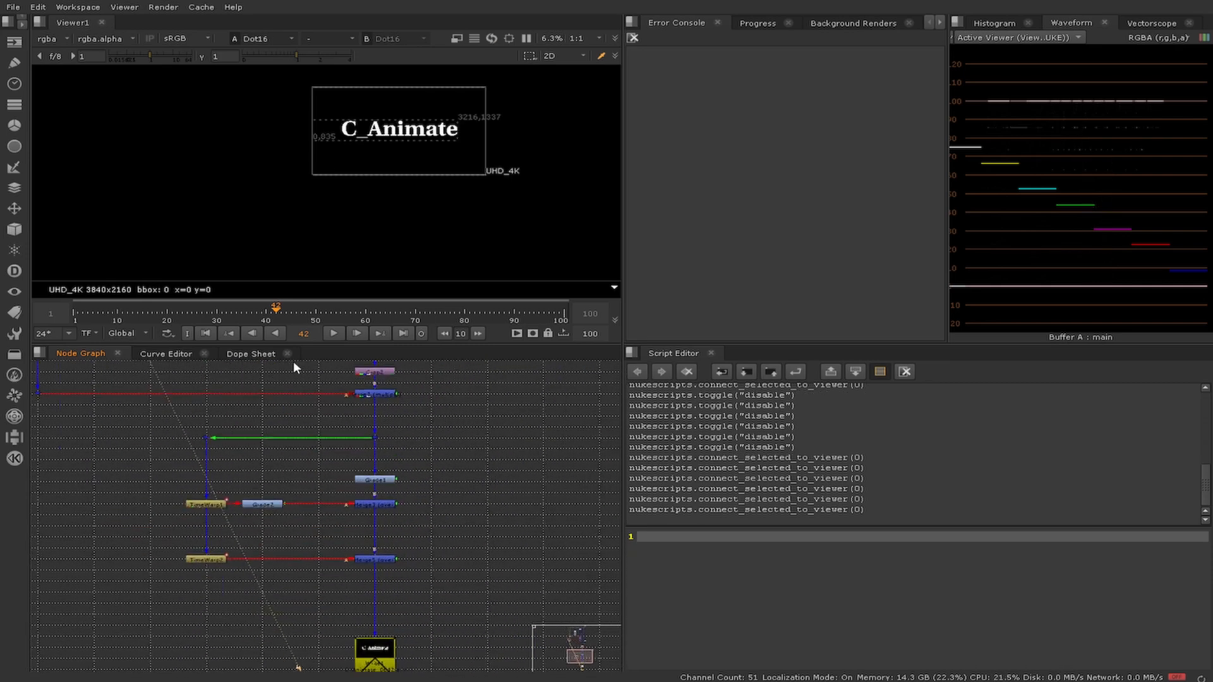
pyautogui.scroll(3, 381, 471)
pyautogui.moveTo(384, 454); pyautogui.dragTo(406, 583, button='middle')
pyautogui.click(397, 463)
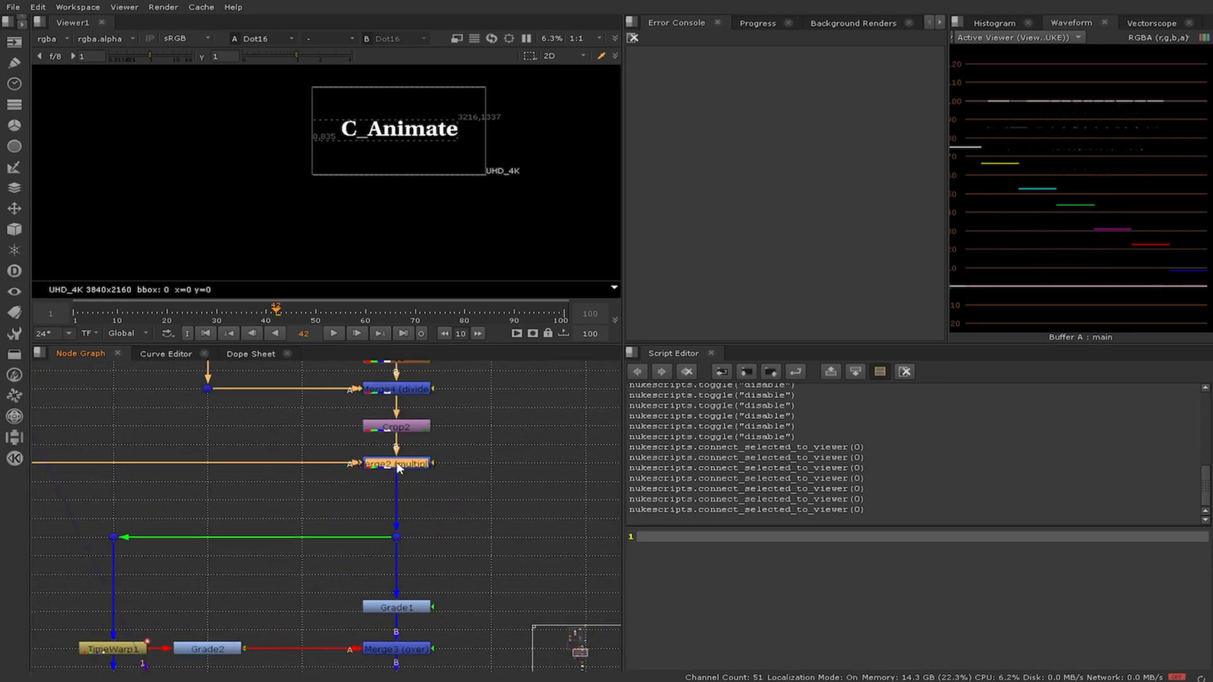
pyautogui.press('1')
pyautogui.scroll(1, 393, 182)
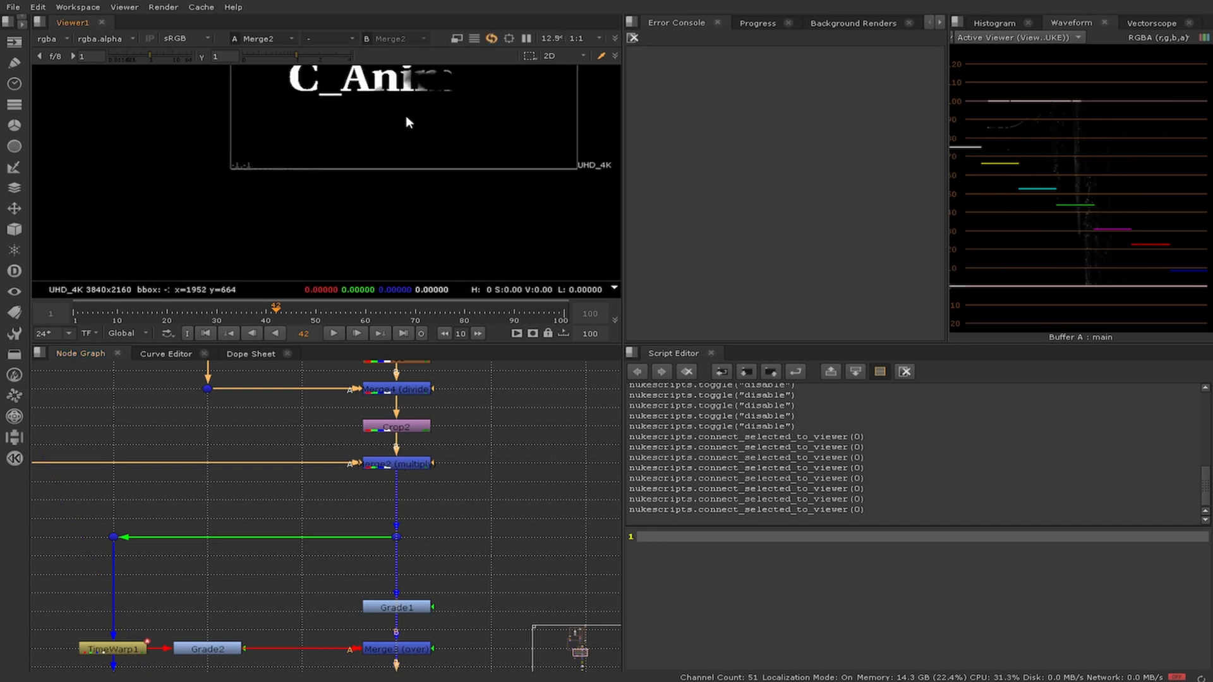
pyautogui.moveTo(406, 117); pyautogui.dragTo(353, 175, button='middle')
# Step: Inspect the drop shadow settings of the C_Text node and close its properties
pyautogui.scroll(-4, 275, 388)
pyautogui.moveTo(166, 417); pyautogui.dragTo(223, 564, button='middle')
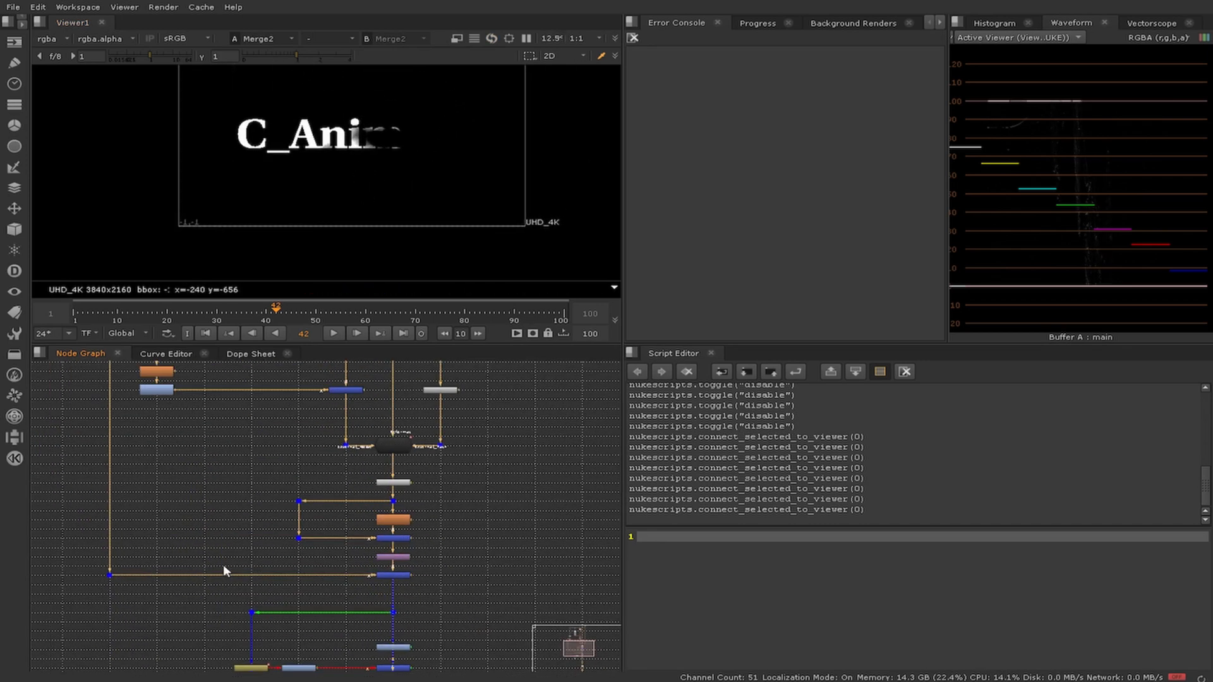
pyautogui.scroll(-1, 223, 564)
pyautogui.moveTo(185, 463); pyautogui.dragTo(260, 555, button='middle')
pyautogui.scroll(3, 260, 552)
pyautogui.doubleClick(223, 523)
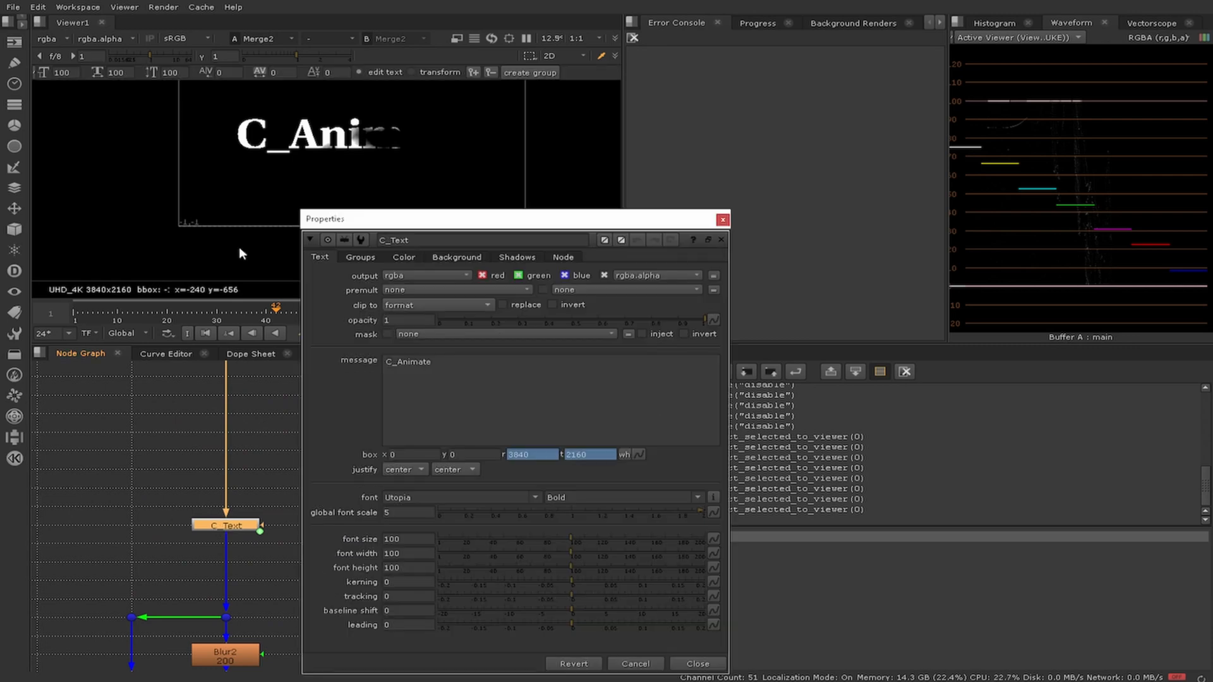
pyautogui.click(517, 257)
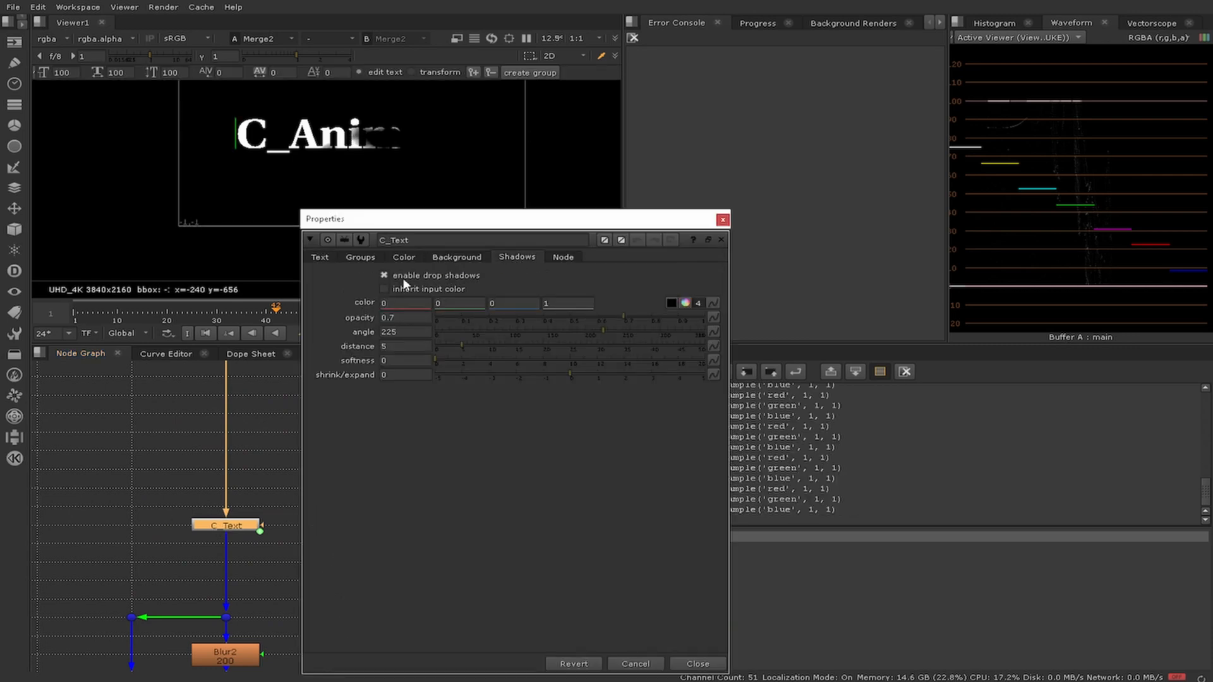
pyautogui.click(723, 219)
# Step: View the output of Merge2 again, followed by that of Grade1, which colours the text
pyautogui.scroll(-5, 446, 506)
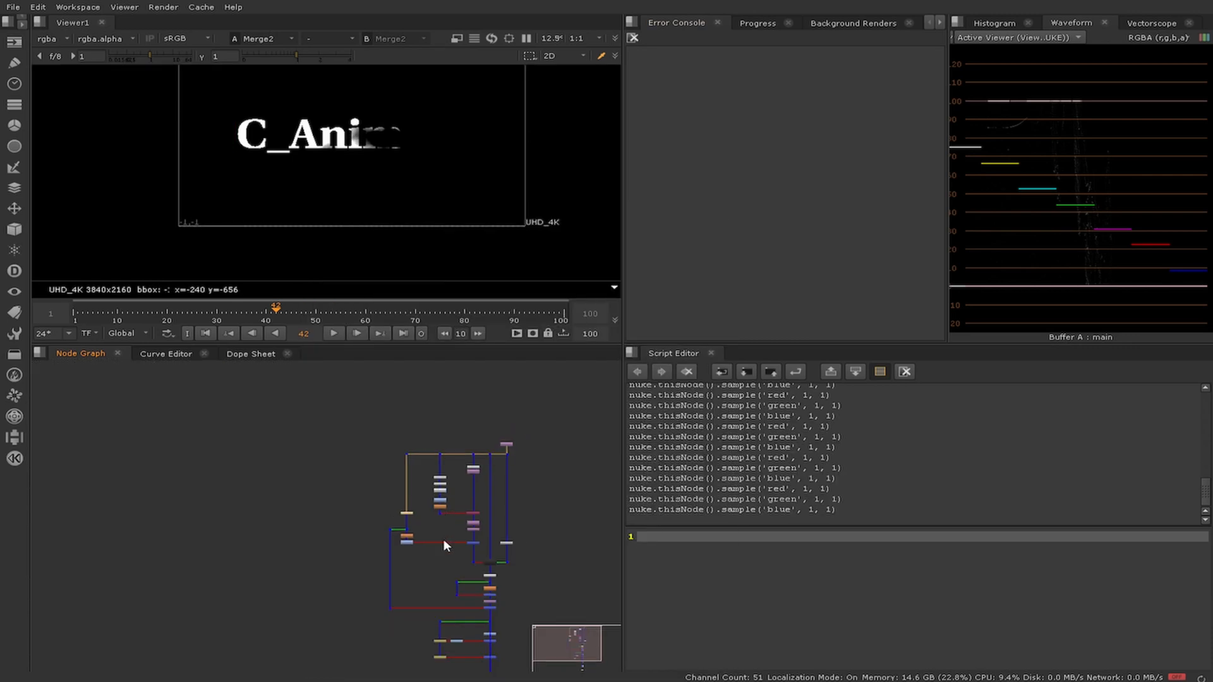
pyautogui.scroll(5, 407, 506)
pyautogui.moveTo(422, 434); pyautogui.dragTo(354, 420, button='middle')
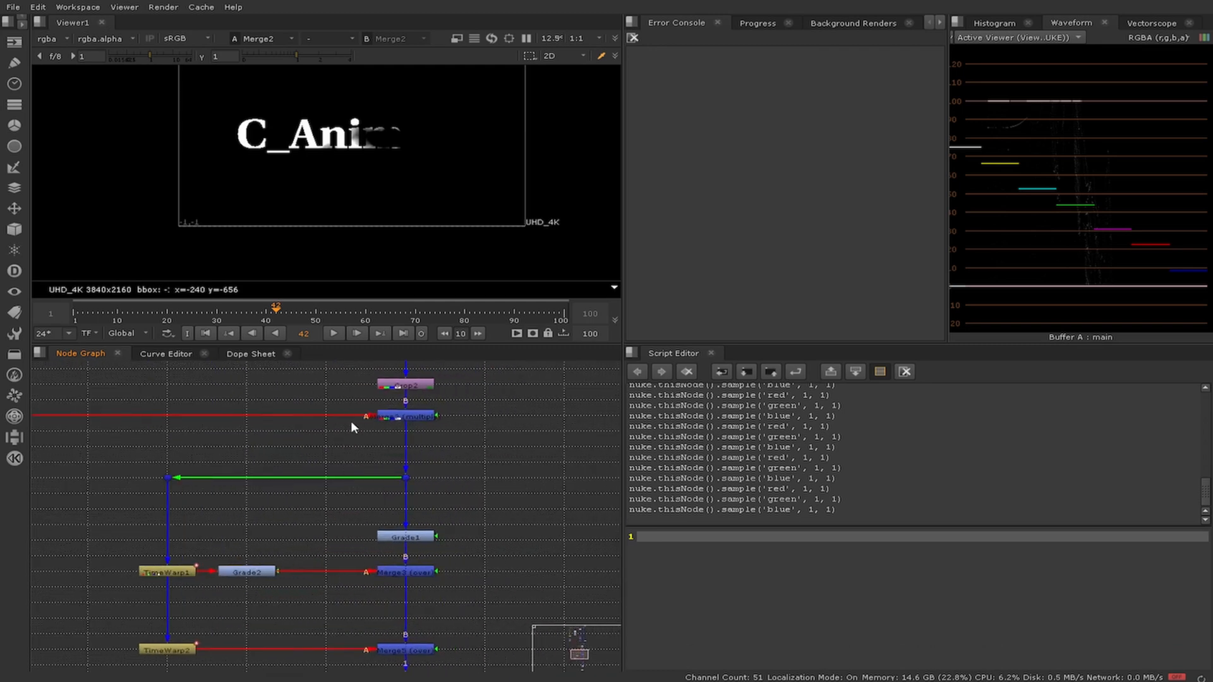
pyautogui.click(386, 417)
pyautogui.press('1')
pyautogui.moveTo(485, 483); pyautogui.dragTo(487, 453, button='middle')
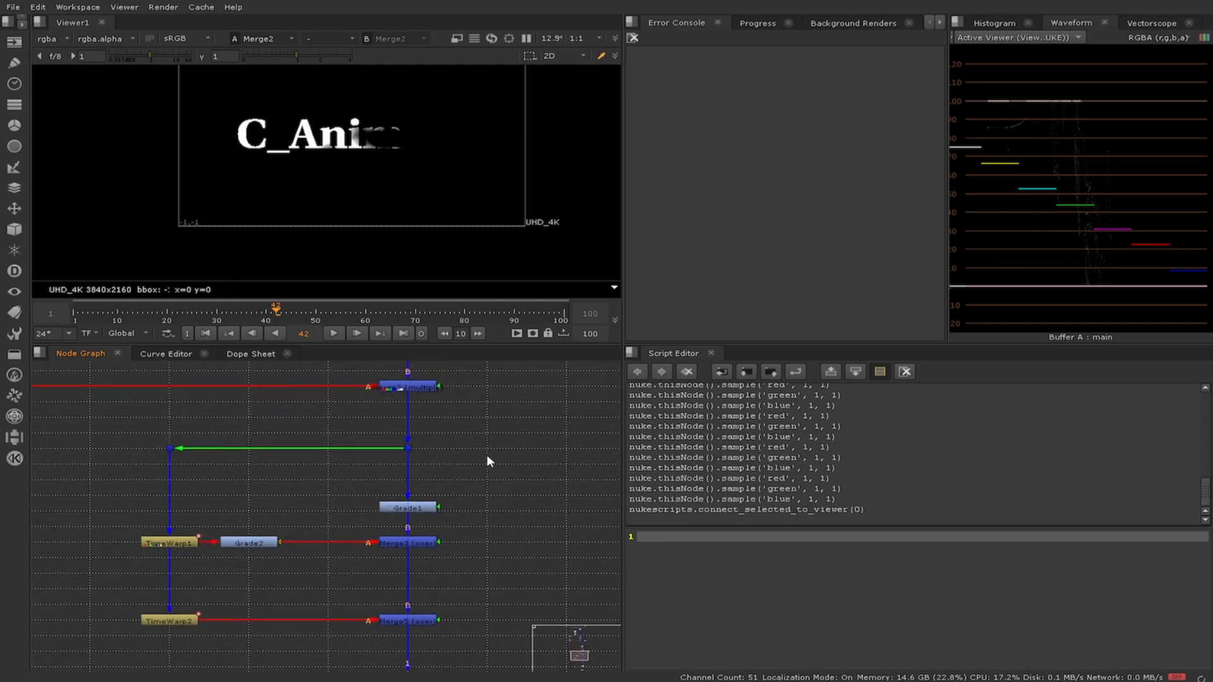
pyautogui.moveTo(489, 436); pyautogui.dragTo(472, 518)
pyautogui.press('1')
pyautogui.press('1')
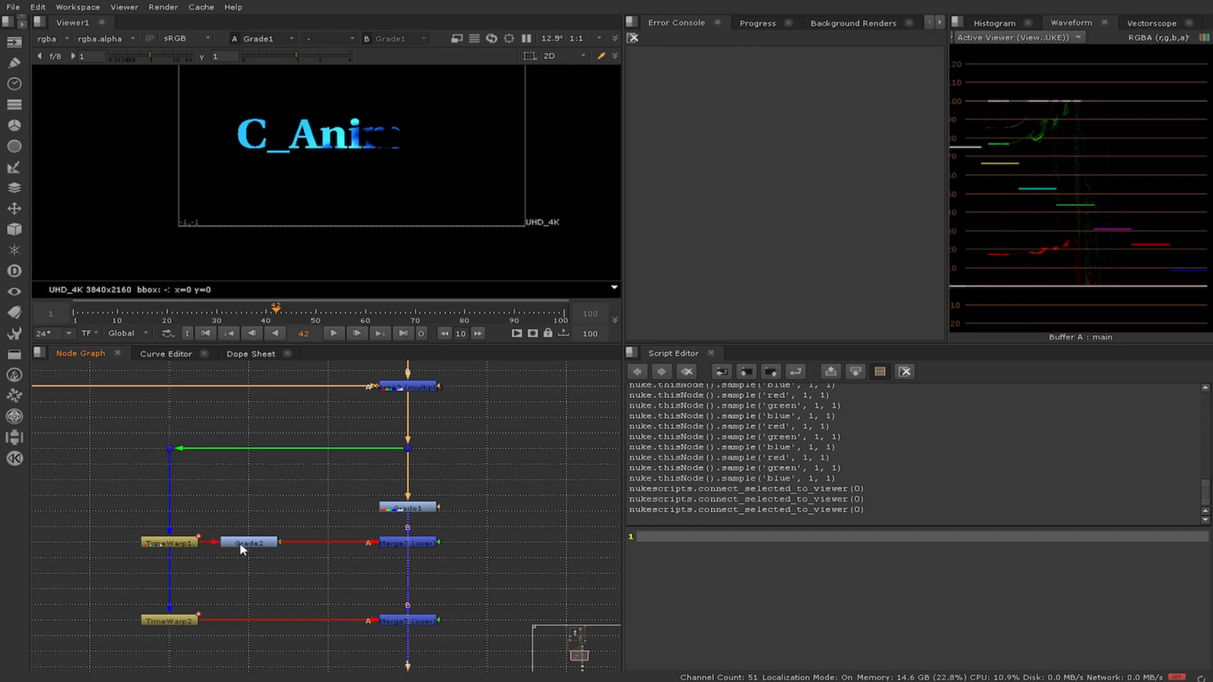
# Step: View TimeWarp1's output and check its input frame settings, followed by the output of Grade2
pyautogui.click(188, 544)
pyautogui.press('1')
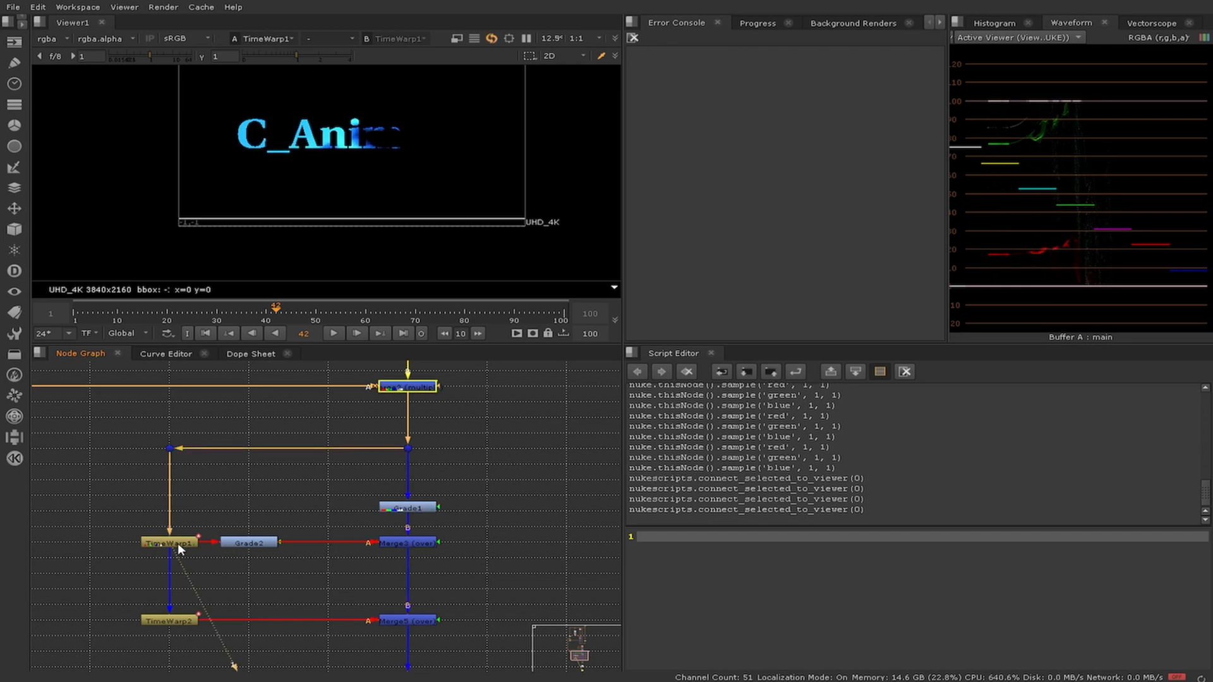
pyautogui.doubleClick(176, 543)
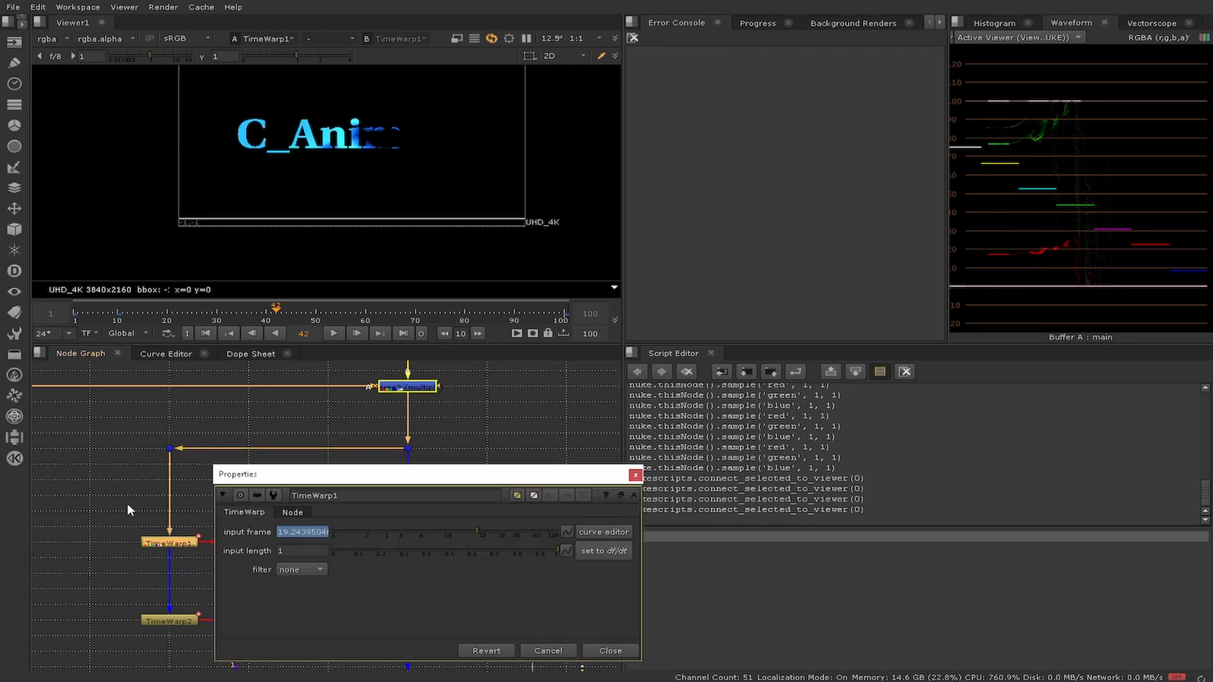
pyautogui.click(636, 475)
pyautogui.click(249, 544)
pyautogui.press('1')
# Step: View the output of TimeWarp2, followed by the Merge5 over node that combines the coloured layers
pyautogui.moveTo(301, 570); pyautogui.dragTo(316, 513, button='middle')
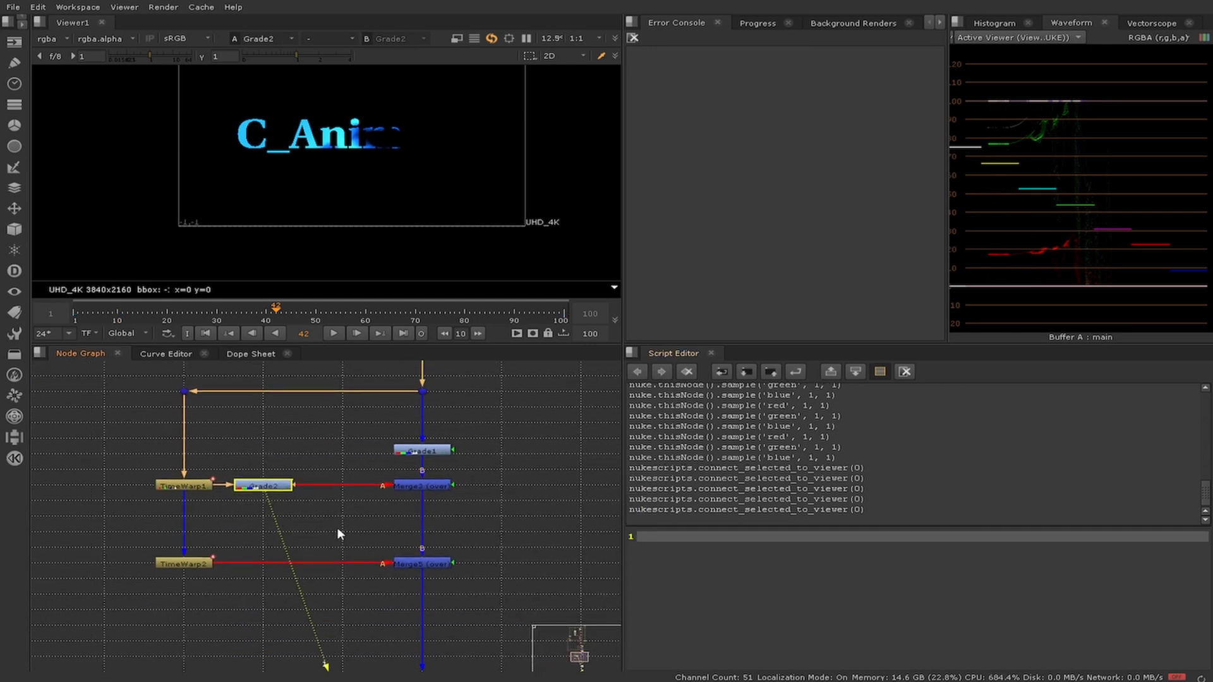
pyautogui.click(197, 562)
pyautogui.press('1')
pyautogui.click(404, 564)
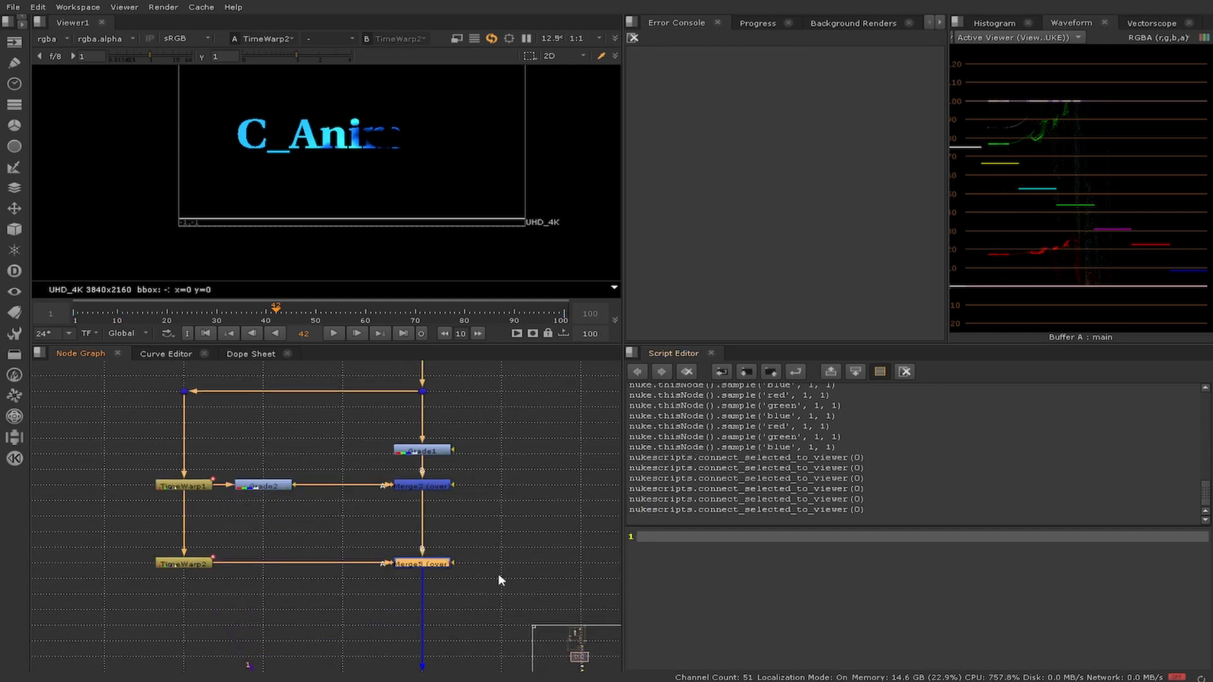
pyautogui.press('1')
pyautogui.scroll(-3, 499, 573)
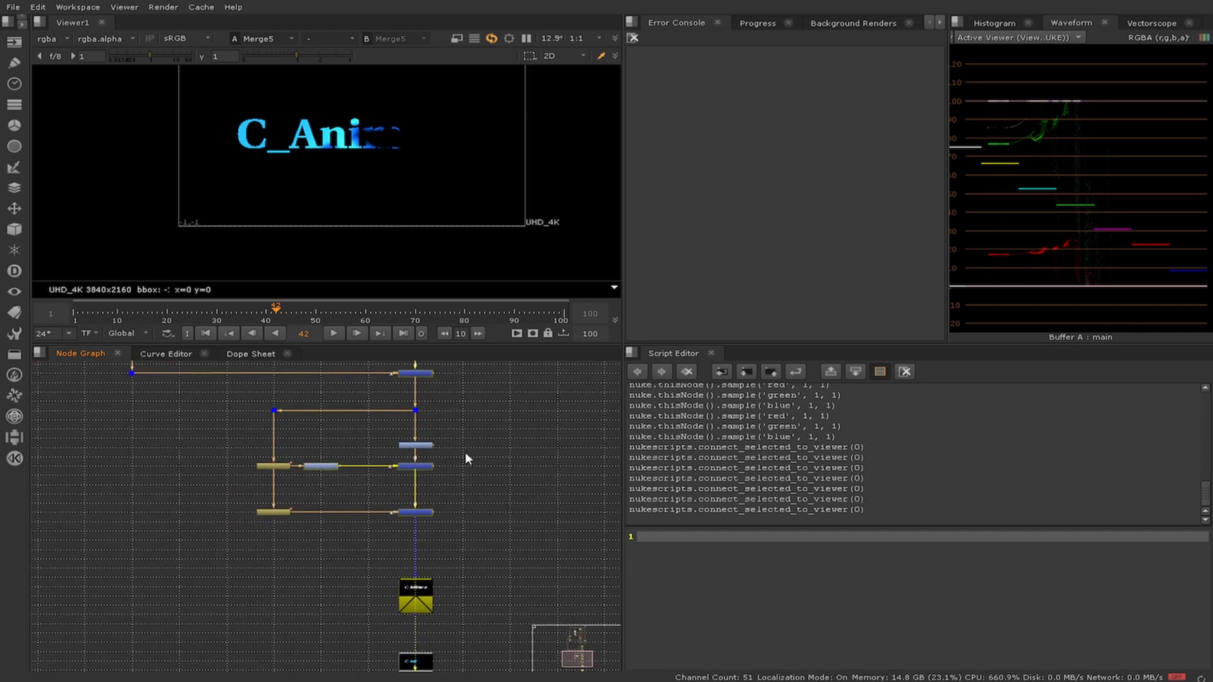
pyautogui.scroll(3, 493, 475)
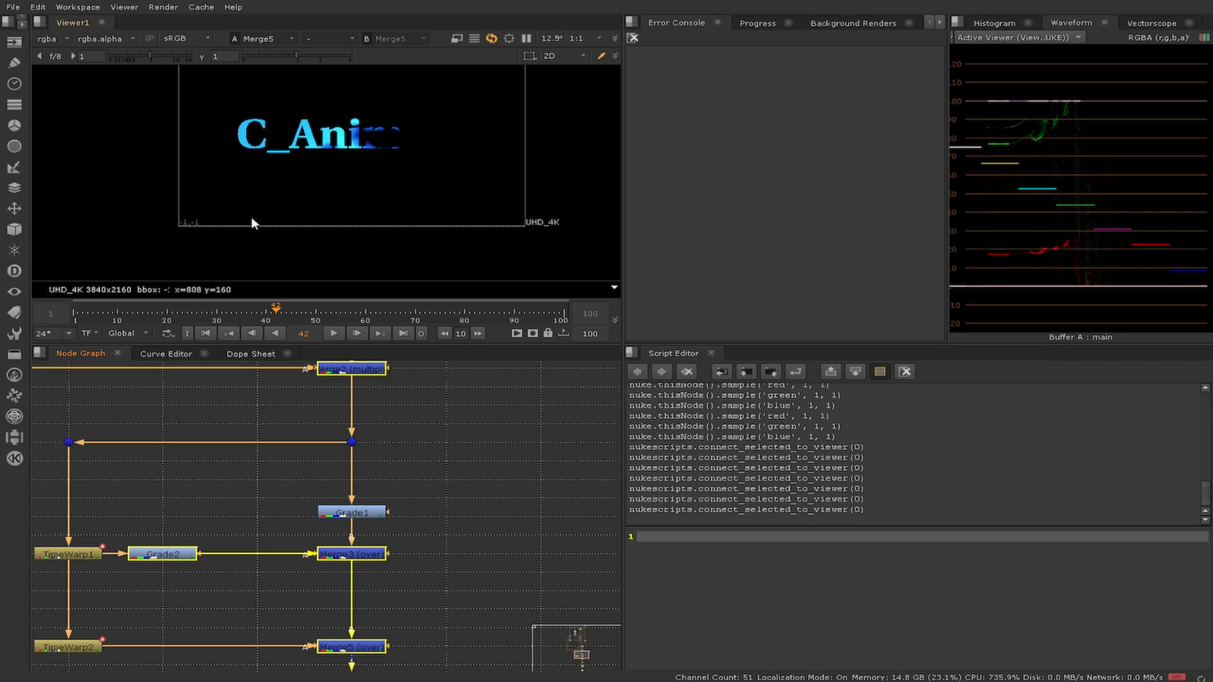
# Step: View the rendered title from Read1 in an enlarged, fitted viewer, and return to the full workspace layout
pyautogui.scroll(-3, 456, 464)
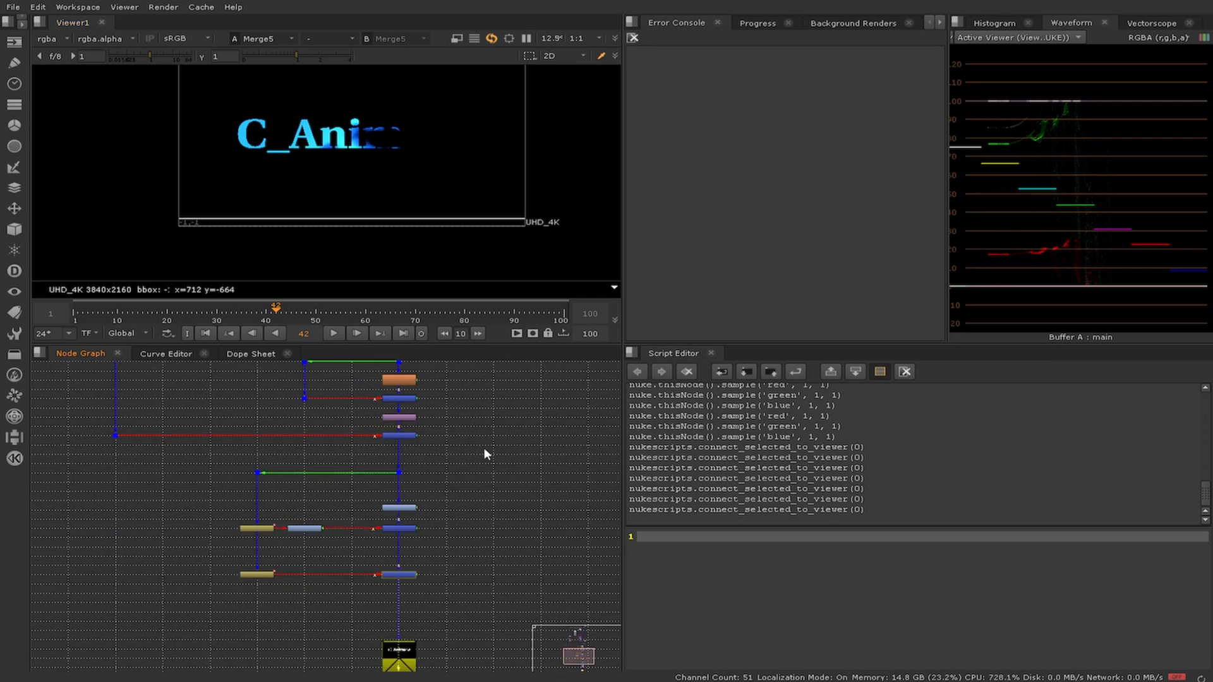
pyautogui.moveTo(513, 583); pyautogui.dragTo(511, 399, button='middle')
pyautogui.scroll(-1, 511, 399)
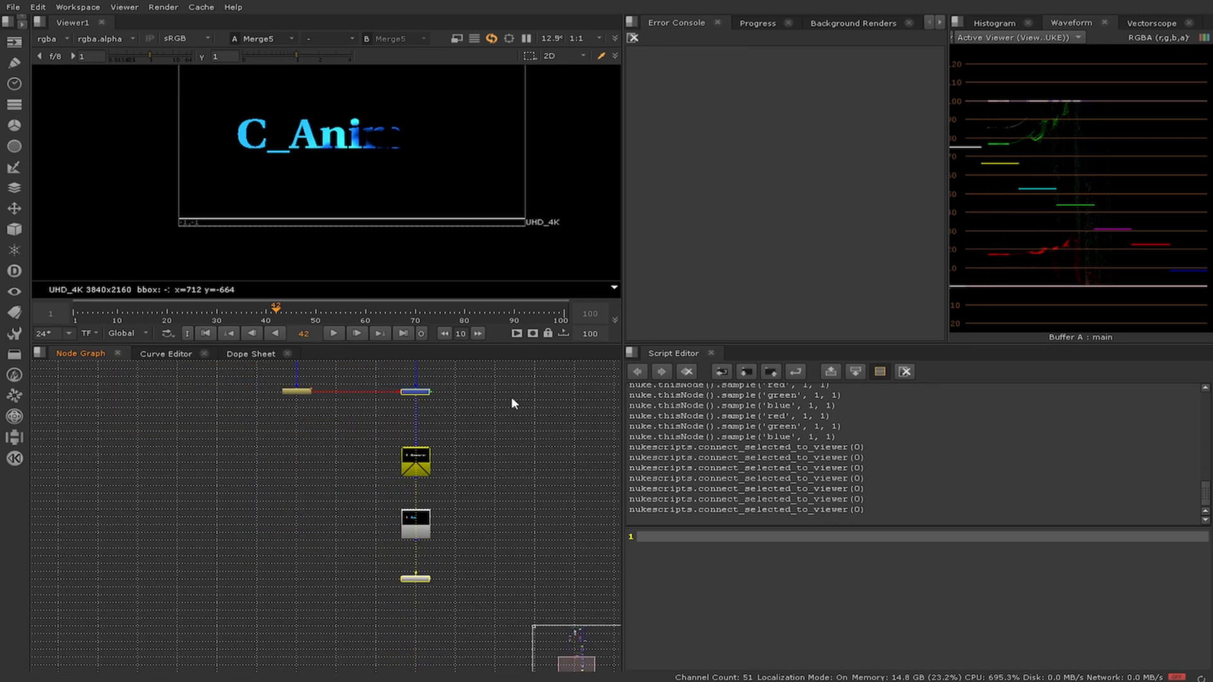
pyautogui.click(415, 523)
pyautogui.press('1')
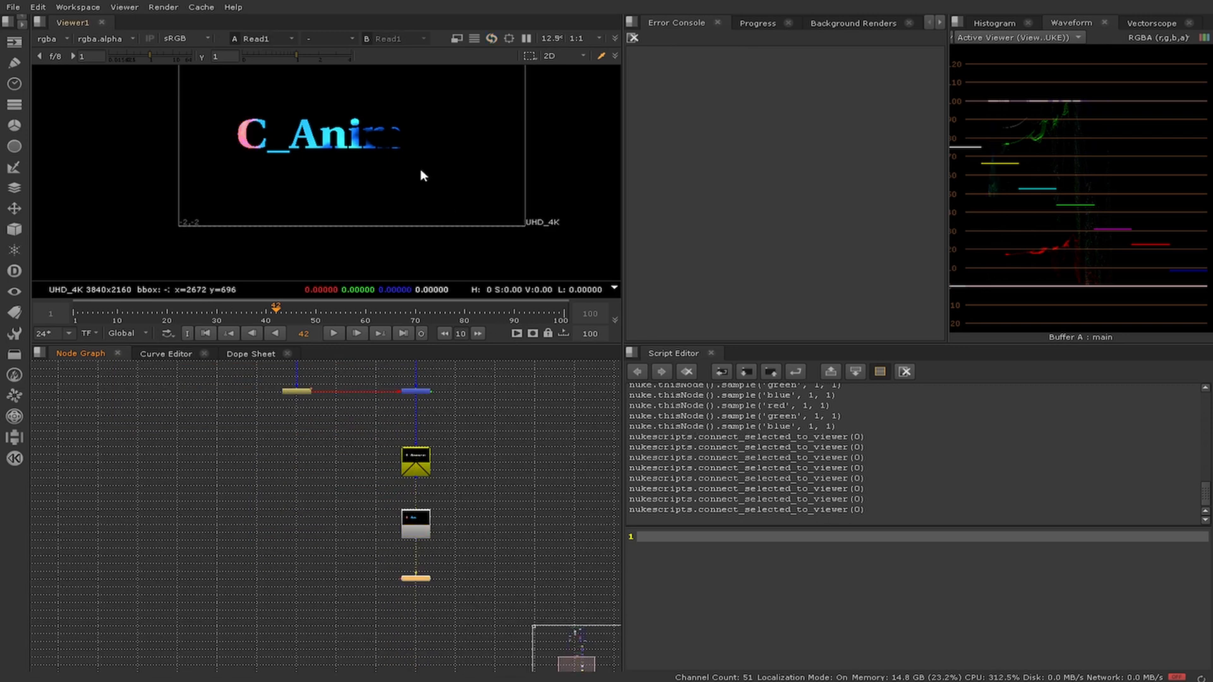
pyautogui.press('space')
pyautogui.press('f')
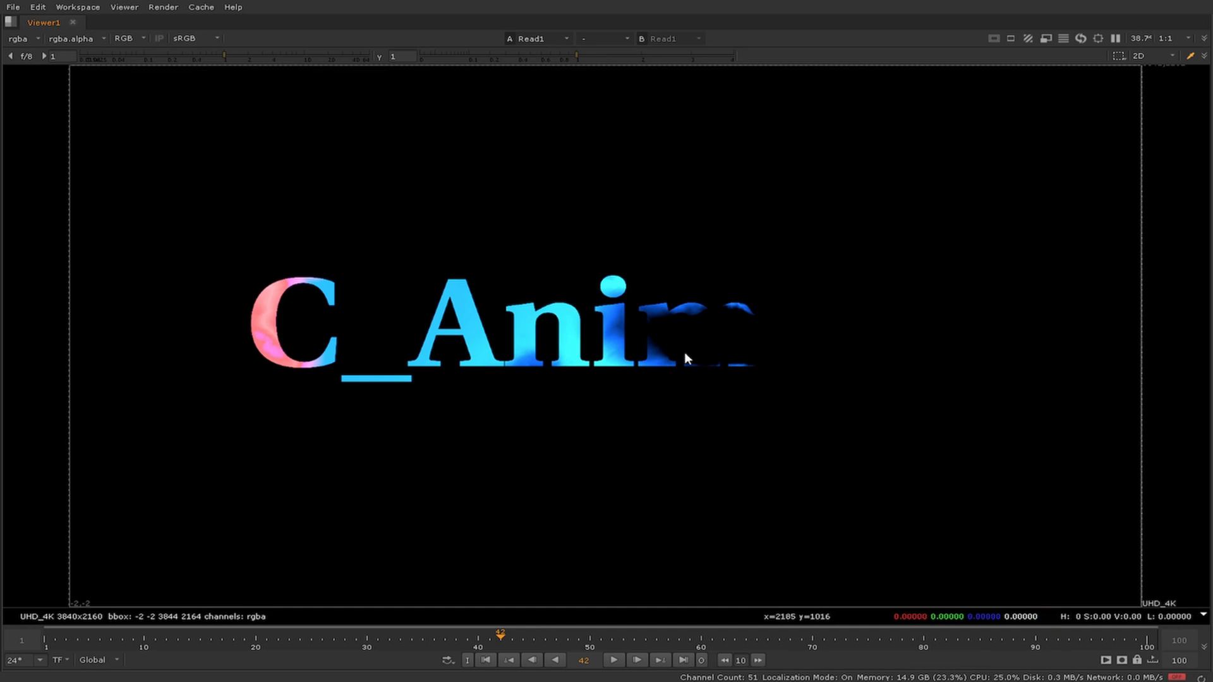
pyautogui.scroll(-1, 676, 343)
pyautogui.moveTo(749, 352); pyautogui.dragTo(673, 372, button='middle')
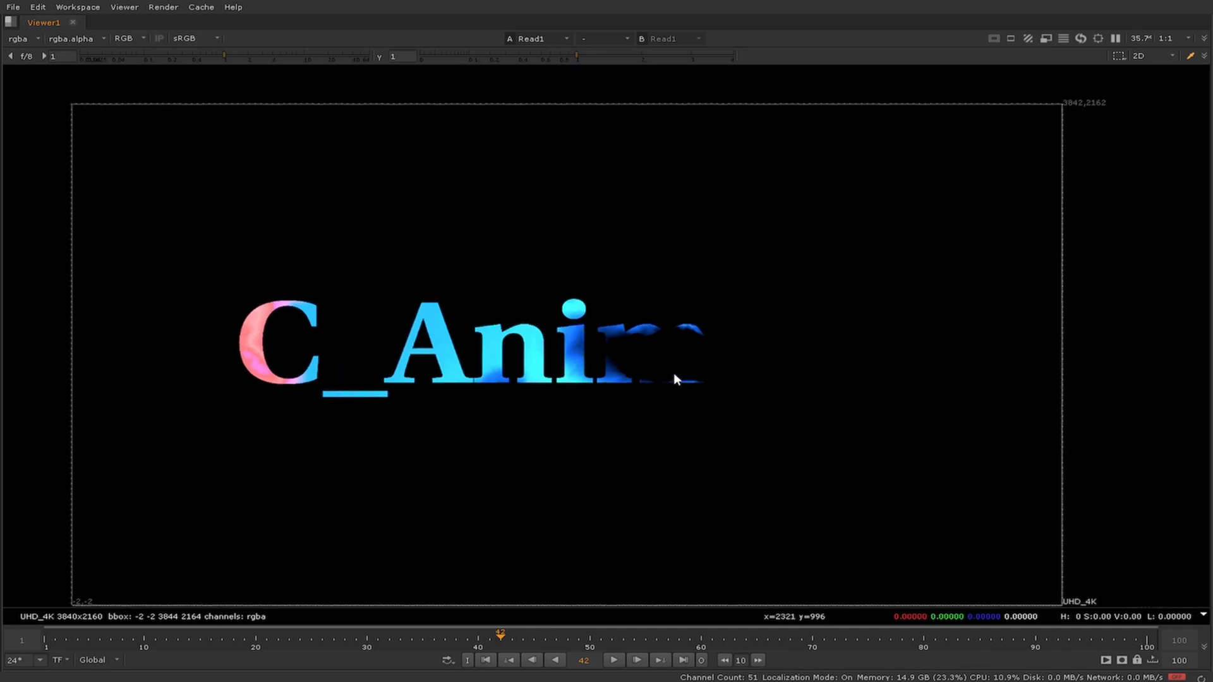
pyautogui.press('space')
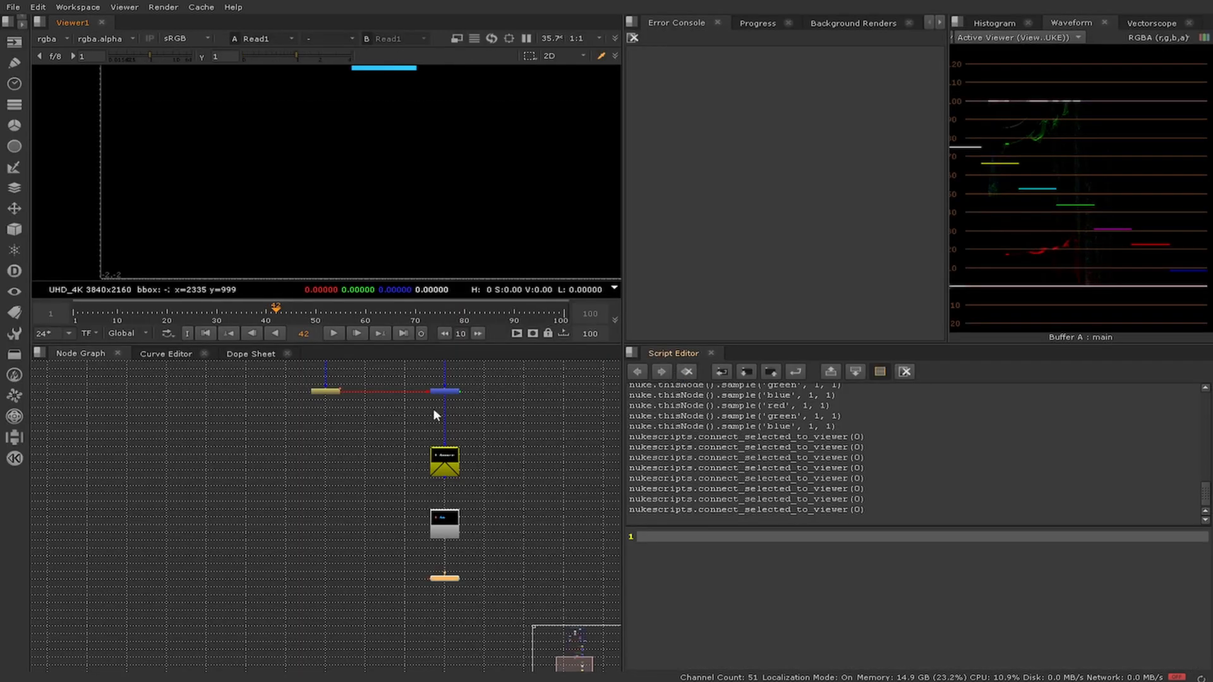
# Step: View Crop1's noise output fitted in the viewer and examine the noise and ramp branches feeding C_Animate
pyautogui.scroll(-5, 434, 409)
pyautogui.moveTo(392, 431); pyautogui.dragTo(268, 657, button='middle')
pyautogui.scroll(8, 296, 447)
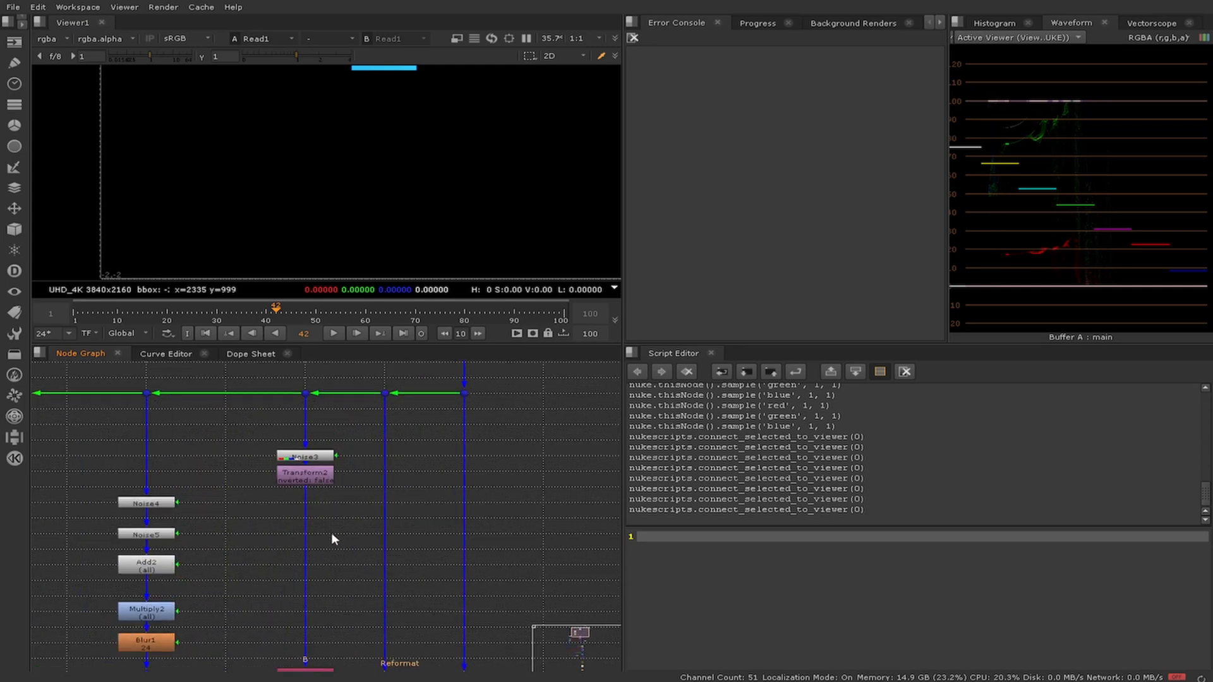
pyautogui.moveTo(343, 667); pyautogui.dragTo(414, 381, button='middle')
pyautogui.scroll(3, 413, 393)
pyautogui.press('1')
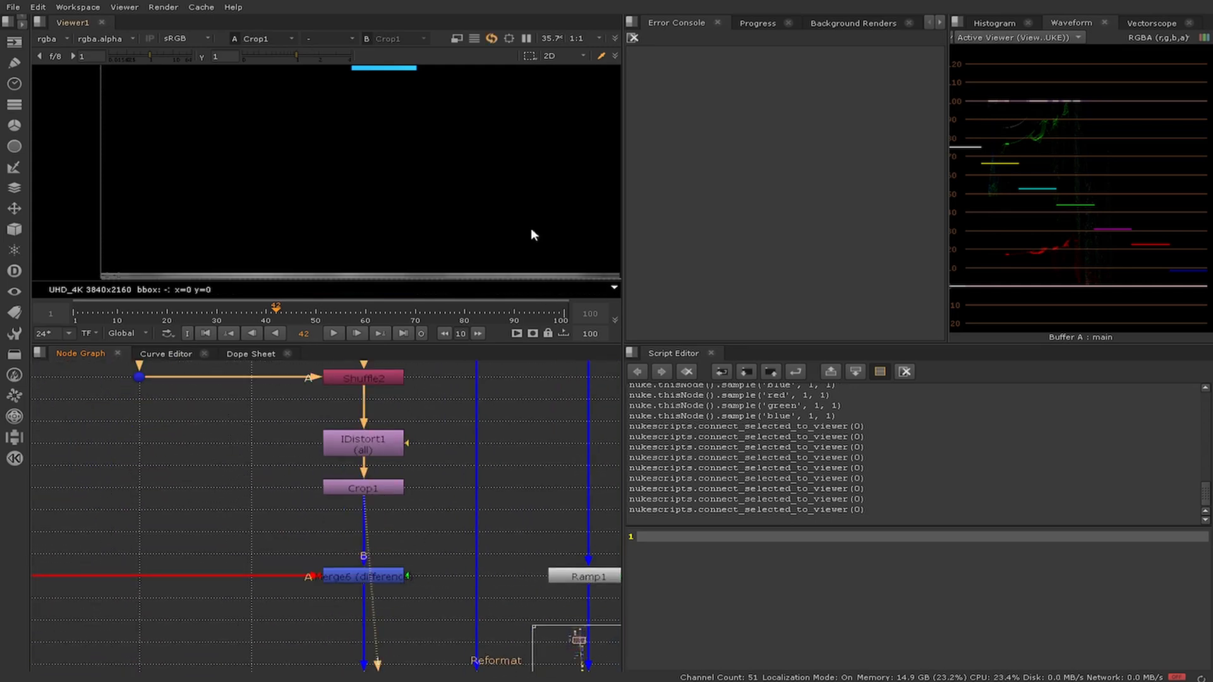
pyautogui.press('f')
pyautogui.moveTo(453, 196); pyautogui.dragTo(344, 203, button='middle')
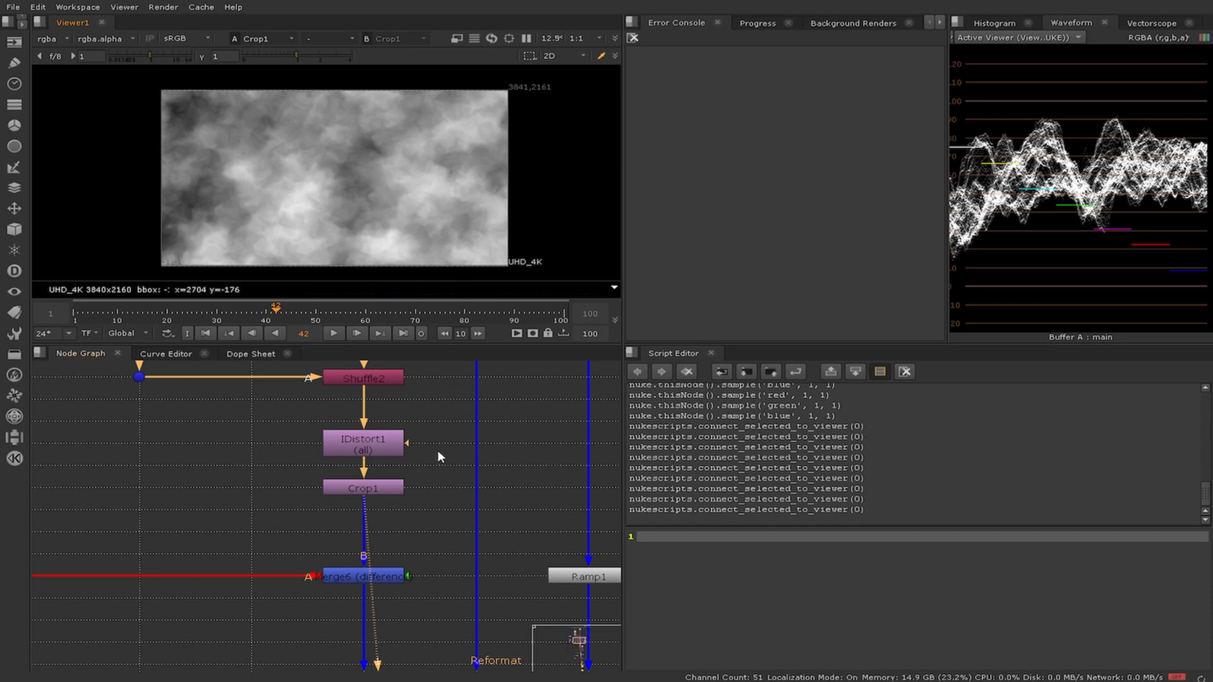
pyautogui.scroll(-3, 404, 454)
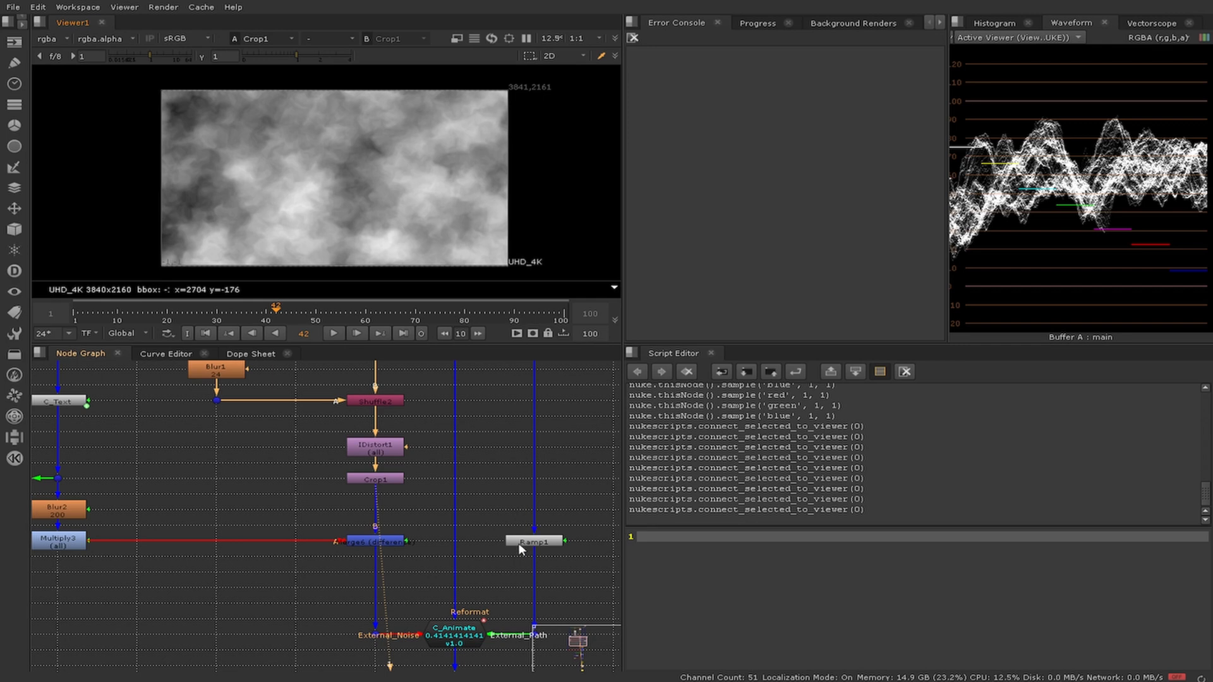
pyautogui.moveTo(539, 547); pyautogui.dragTo(487, 544, button='middle')
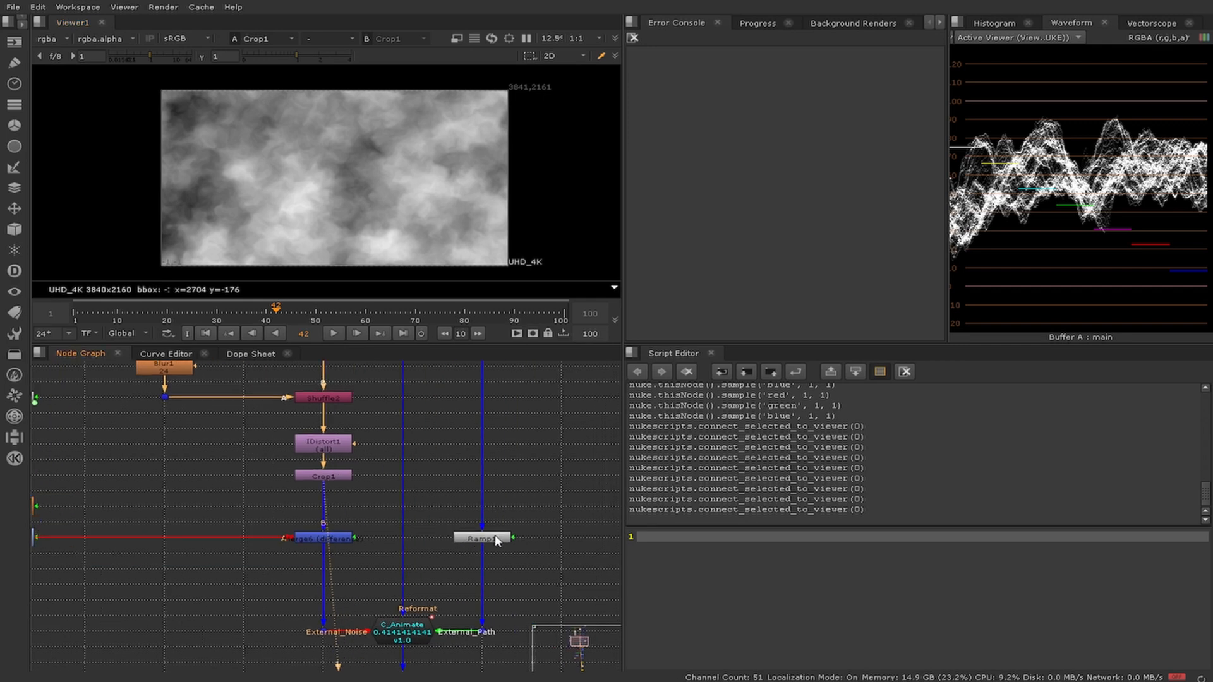